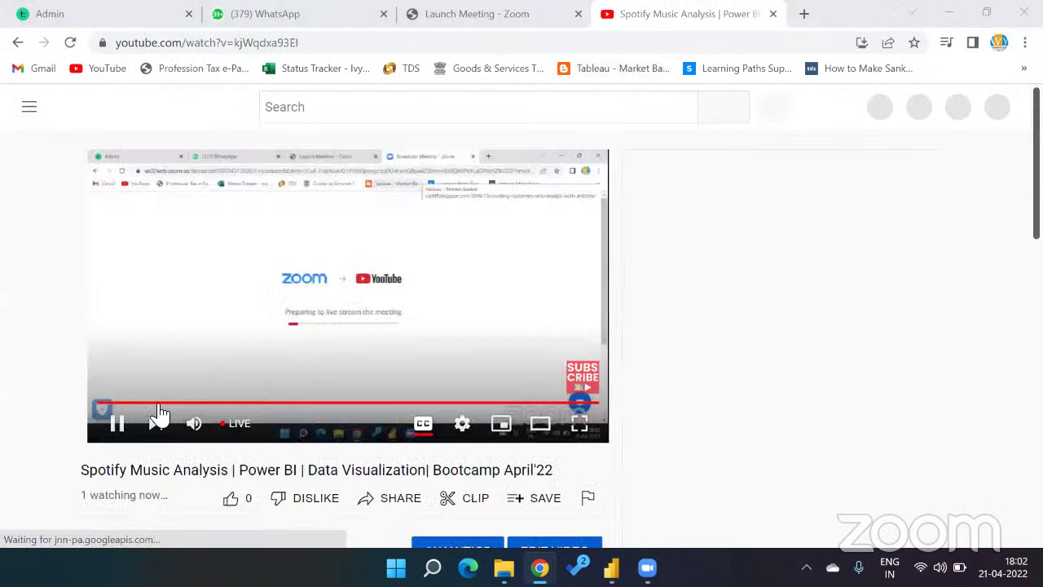
# Step: Pause the YouTube live stream playback and switch to the Spotify Data Analysis 2021 report in Power BI Desktop
pyautogui.click(116, 434)
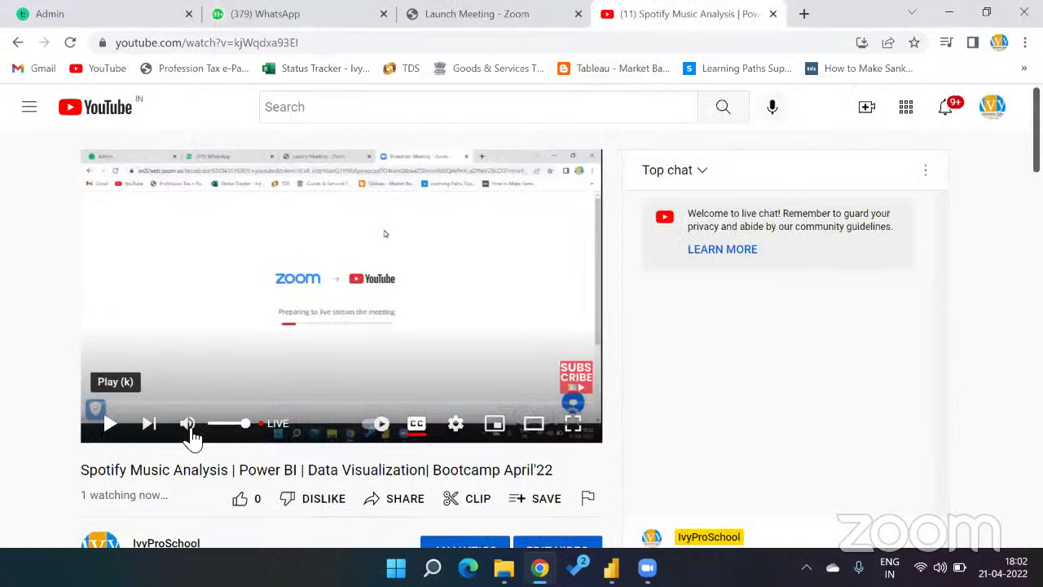
pyautogui.press('k')
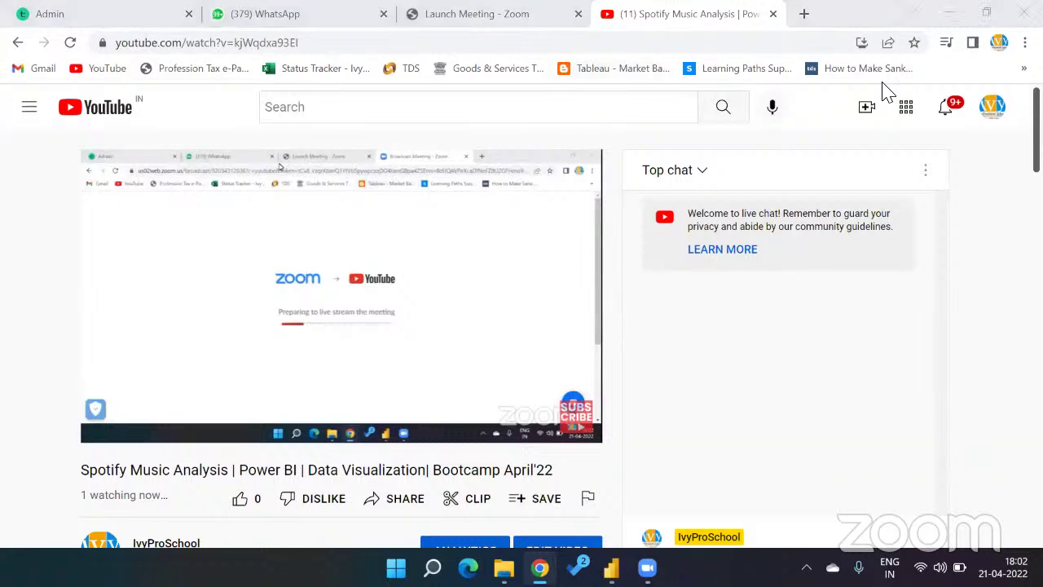
pyautogui.click(869, 92)
pyautogui.hotkey('alt', 'Tab')
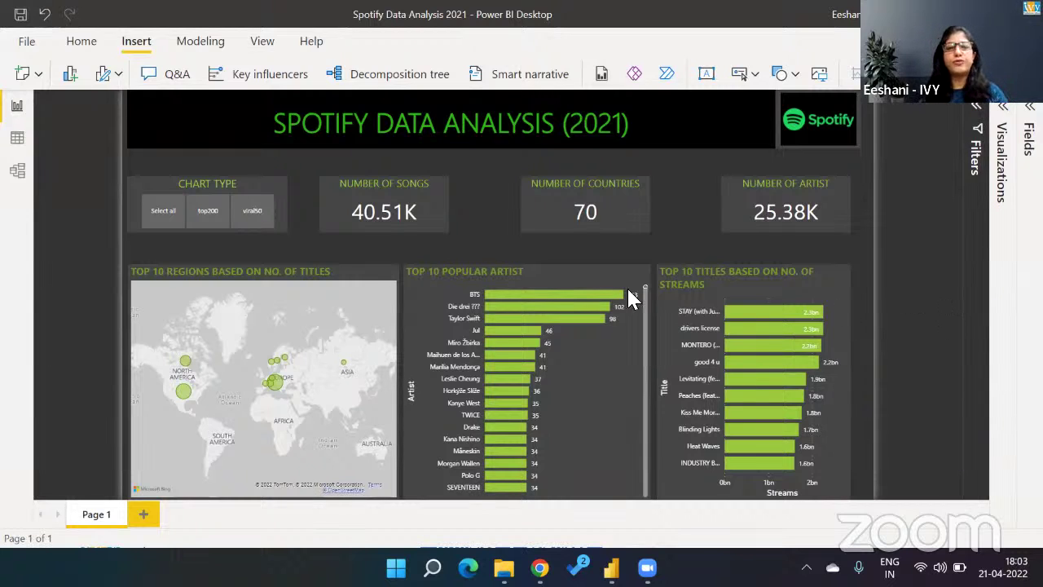
# Step: Look over the Spotify dashboard, starting with the chart type slicer
pyautogui.click(173, 232)
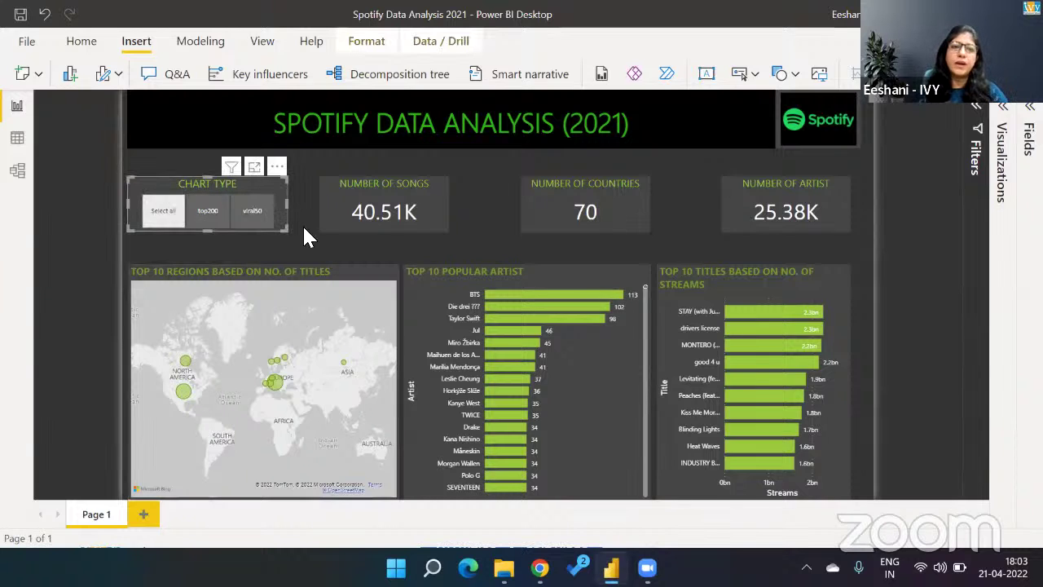
pyautogui.click(315, 246)
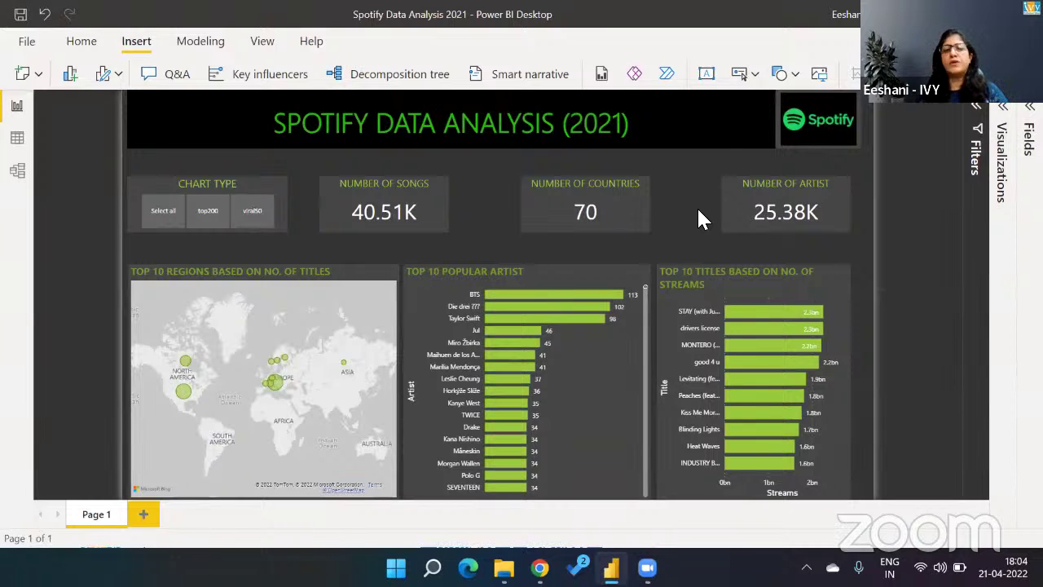
pyautogui.click(144, 515)
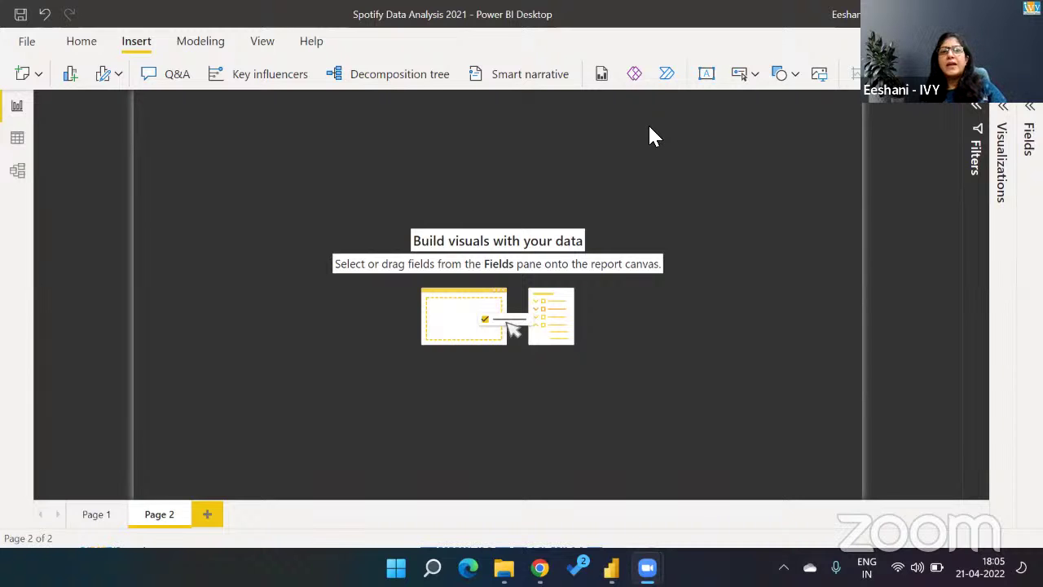
pyautogui.click(93, 525)
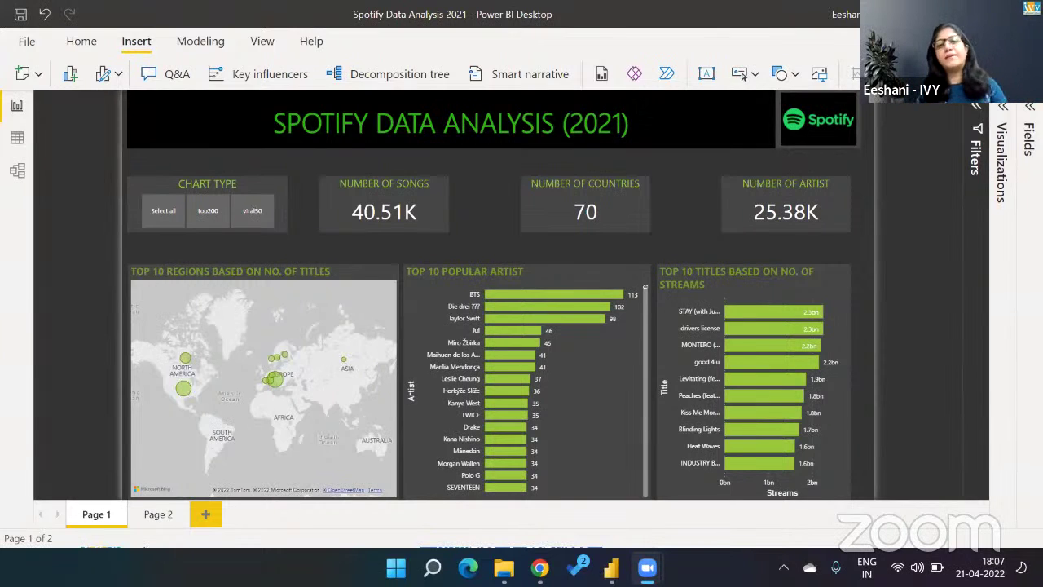
pyautogui.click(588, 104)
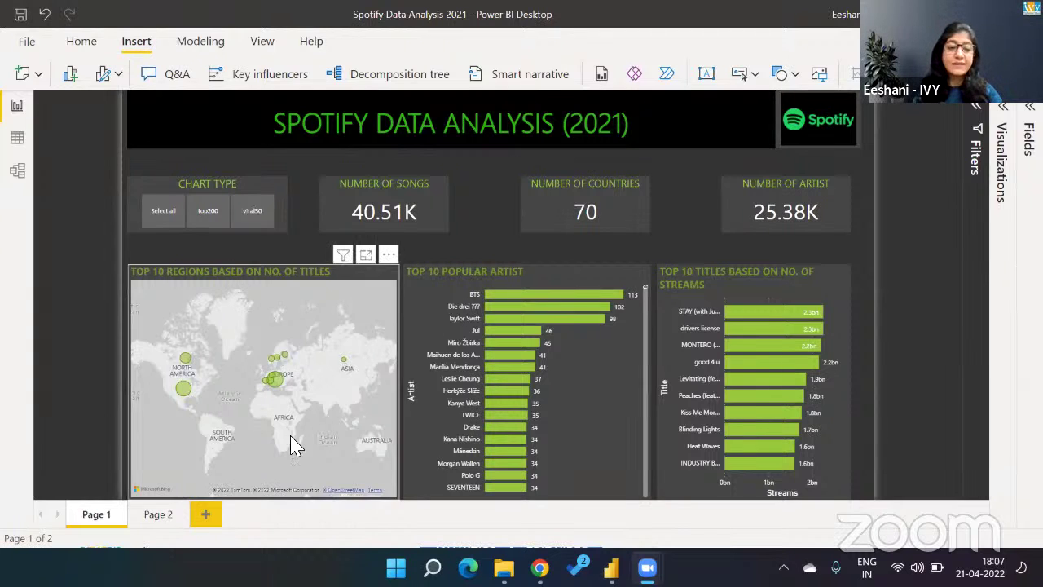
pyautogui.click(183, 511)
pyautogui.click(612, 317)
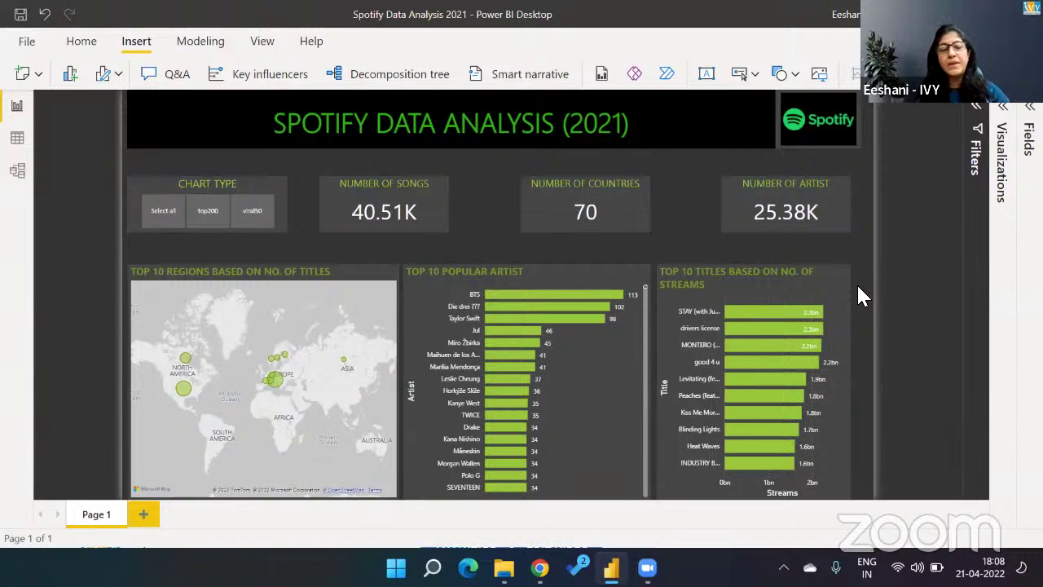
# Step: Find Power BI Desktop through the Windows search and launch a second, empty instance of it
pyautogui.click(27, 42)
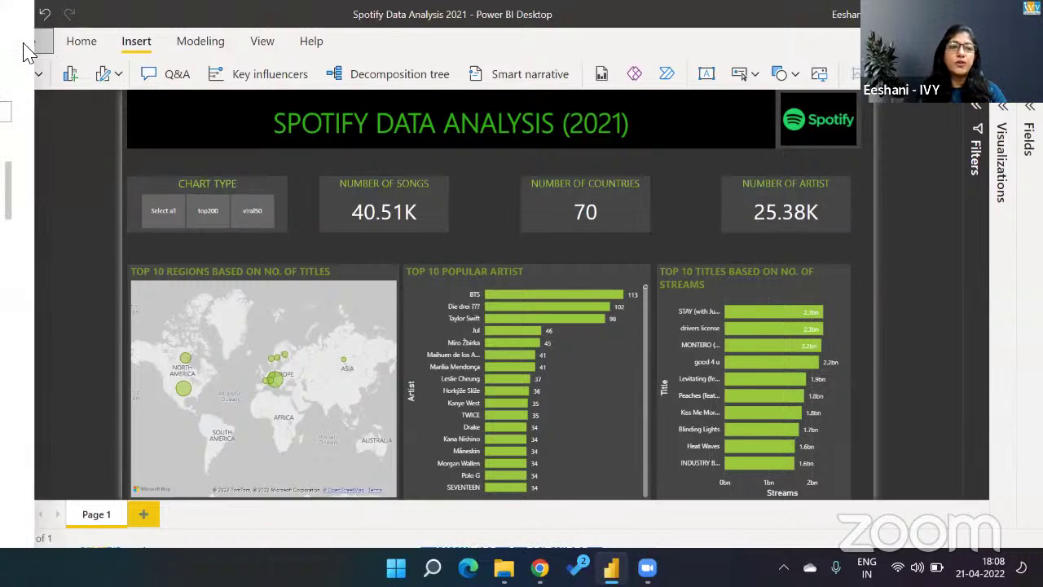
pyautogui.moveTo(37, 90)
pyautogui.click(24, 20)
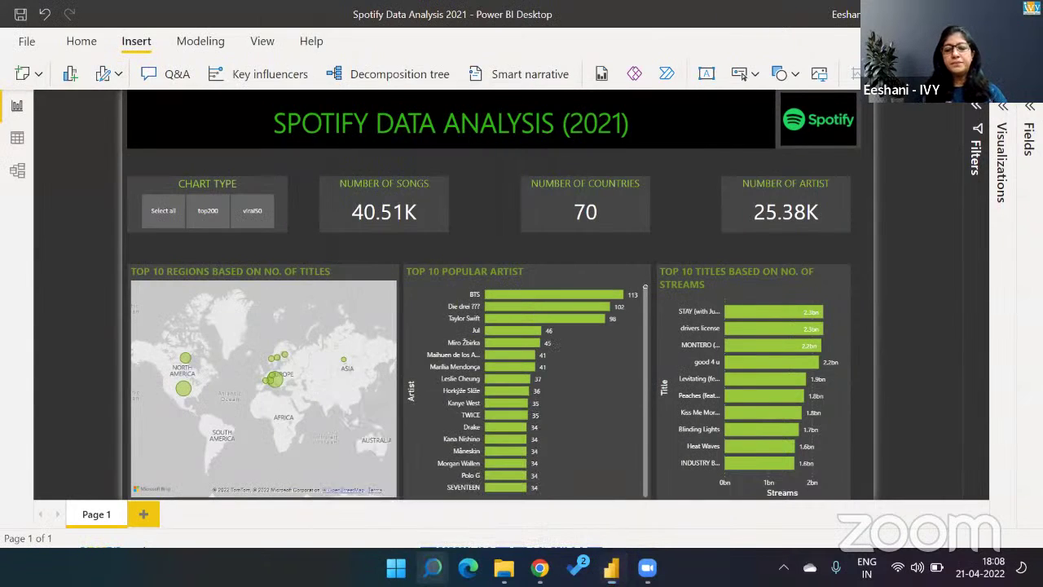
pyautogui.click(433, 568)
pyautogui.write('power bi')
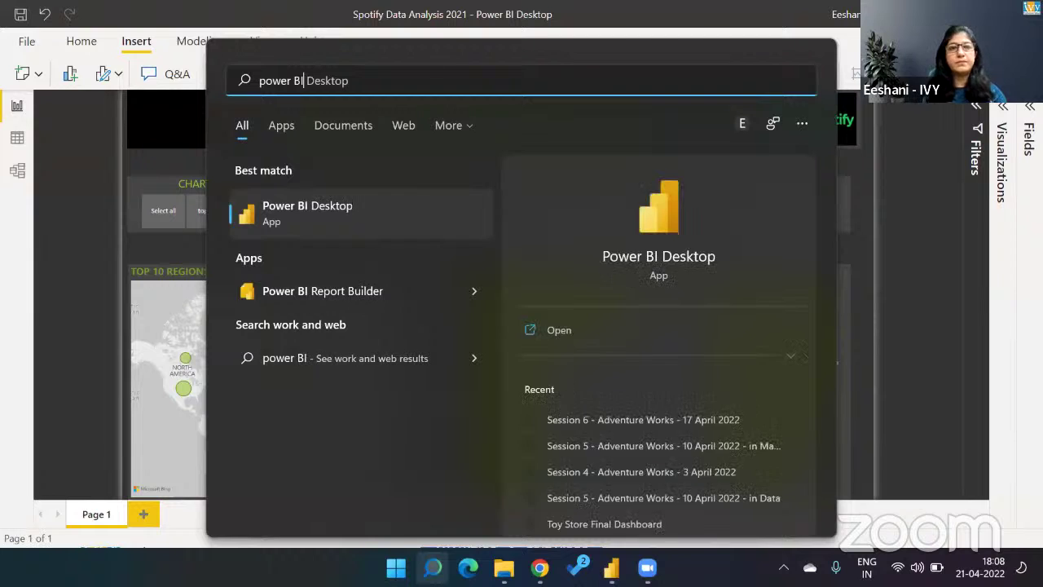
pyautogui.press('Return')
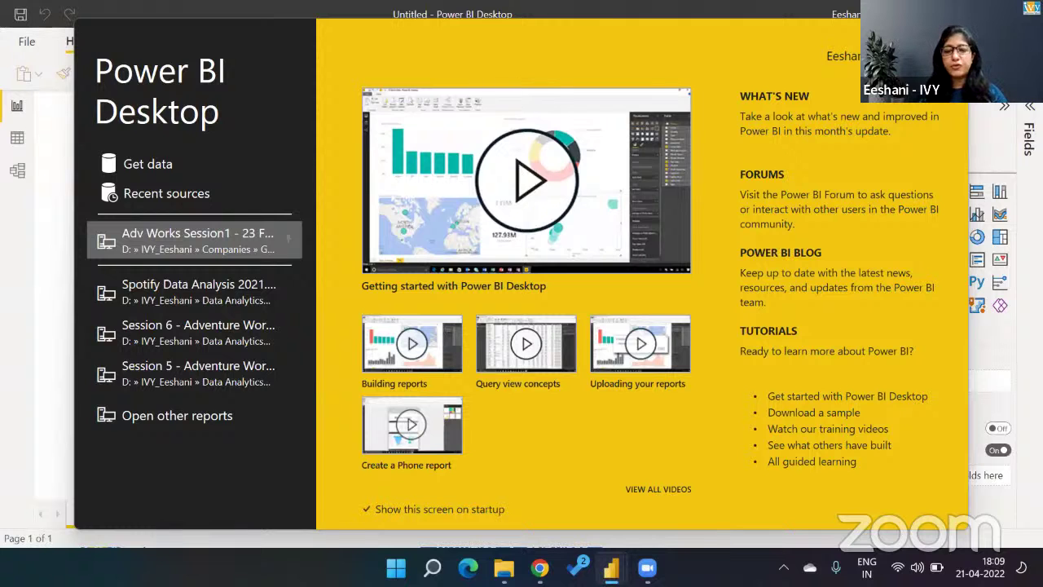
# Step: Copy the sharing link of the April 2022 folder in Google Drive and return to Power BI Desktop
pyautogui.moveTo(540, 568)
pyautogui.click(594, 516)
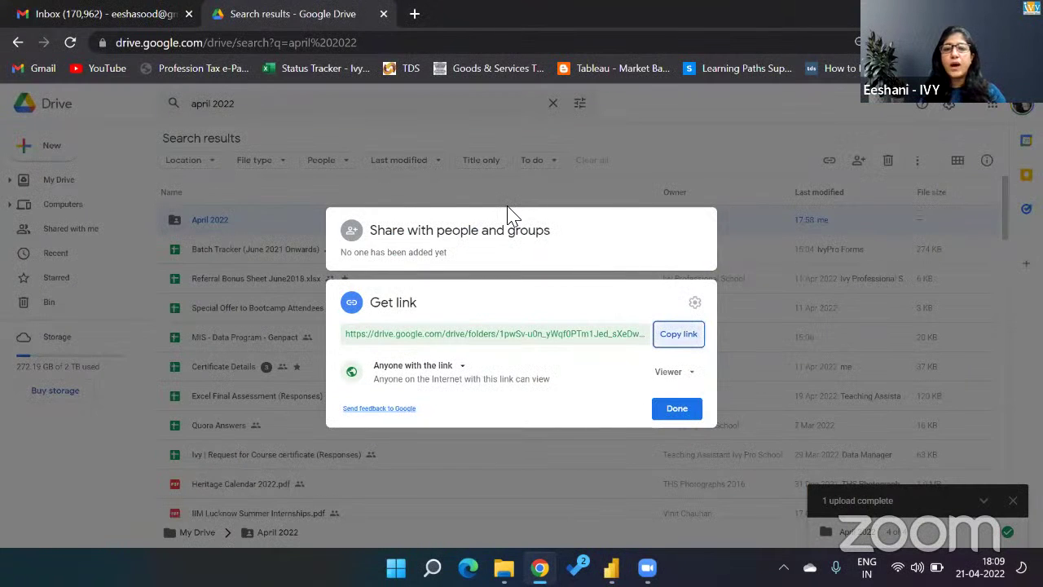
pyautogui.click(676, 340)
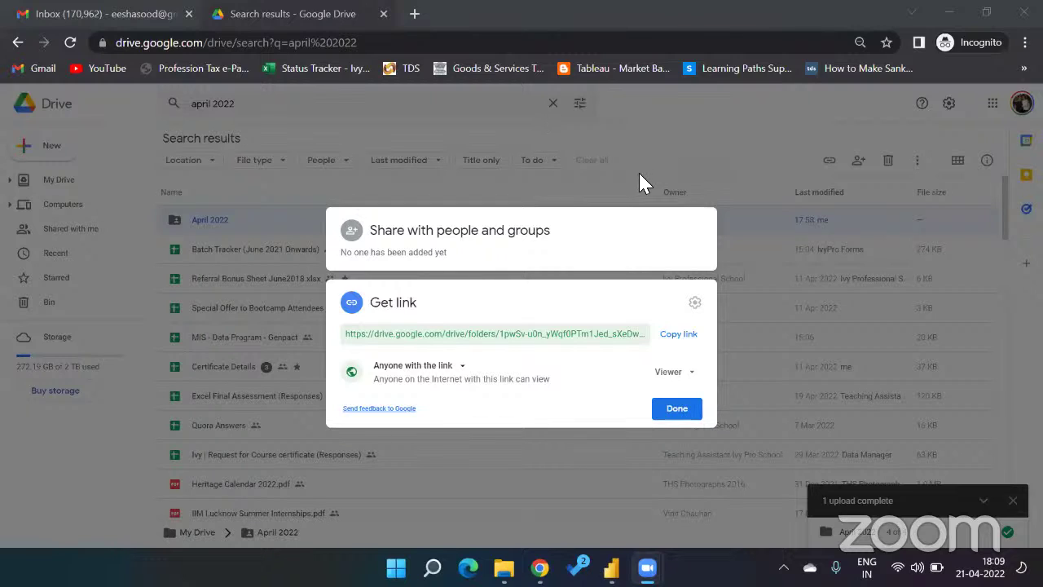
pyautogui.hotkey('alt', 'Tab')
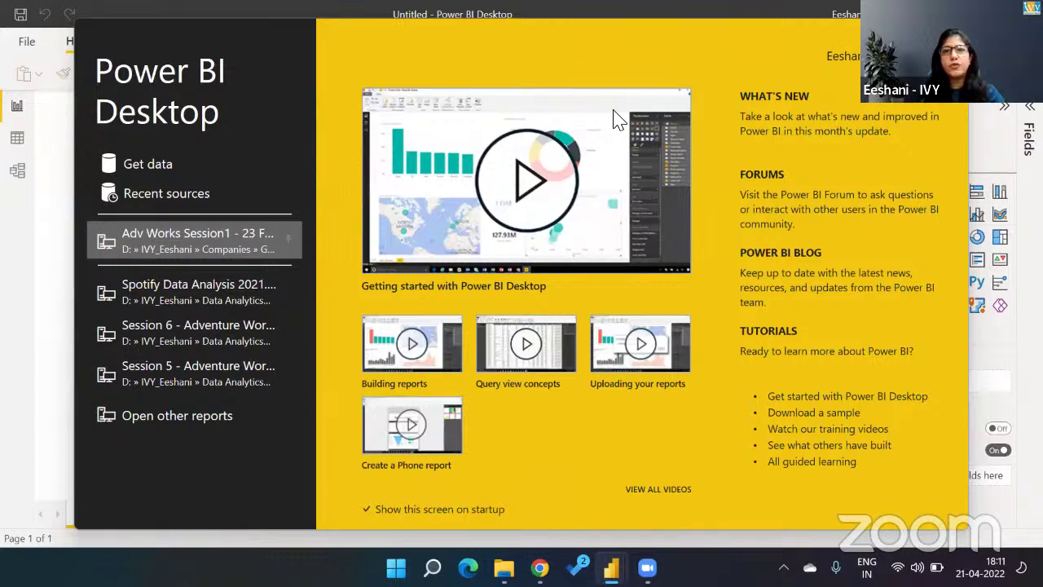
pyautogui.click(597, 52)
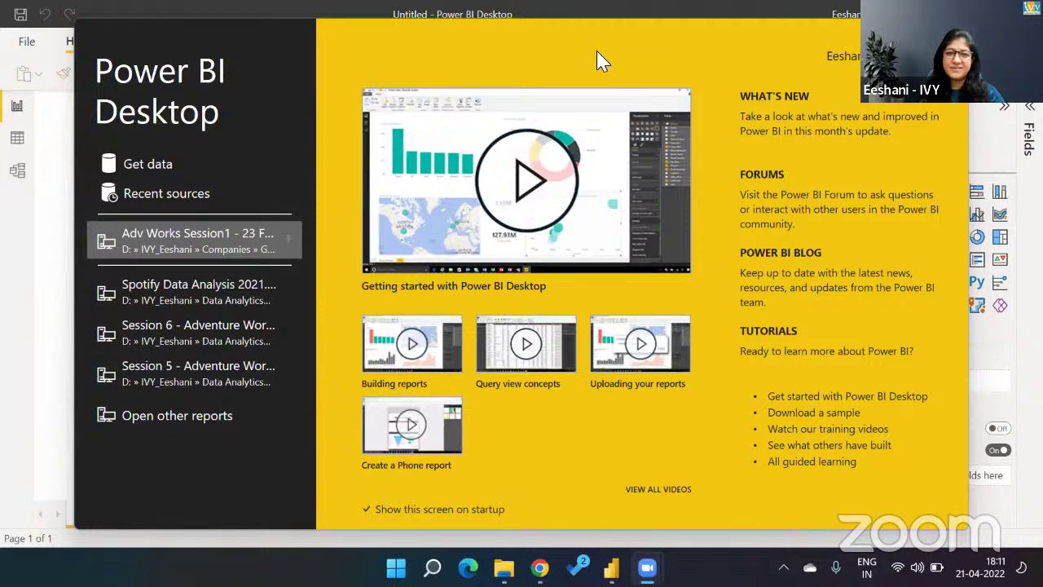
# Step: Switch to the YouTube live stream page and post "Dataset -" followed by the copied Drive folder link in the live chat
pyautogui.click(594, 517)
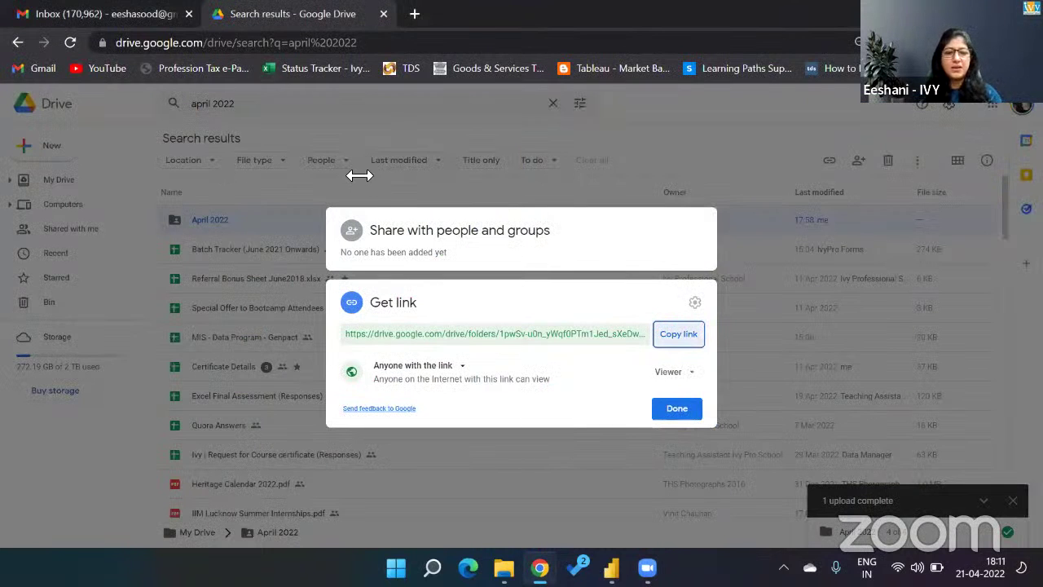
pyautogui.hotkey('alt', 'Tab')
pyautogui.hotkey('alt', 'Tab')
pyautogui.hotkey('alt', 'Tab')
pyautogui.hotkey('alt', 'Tab')
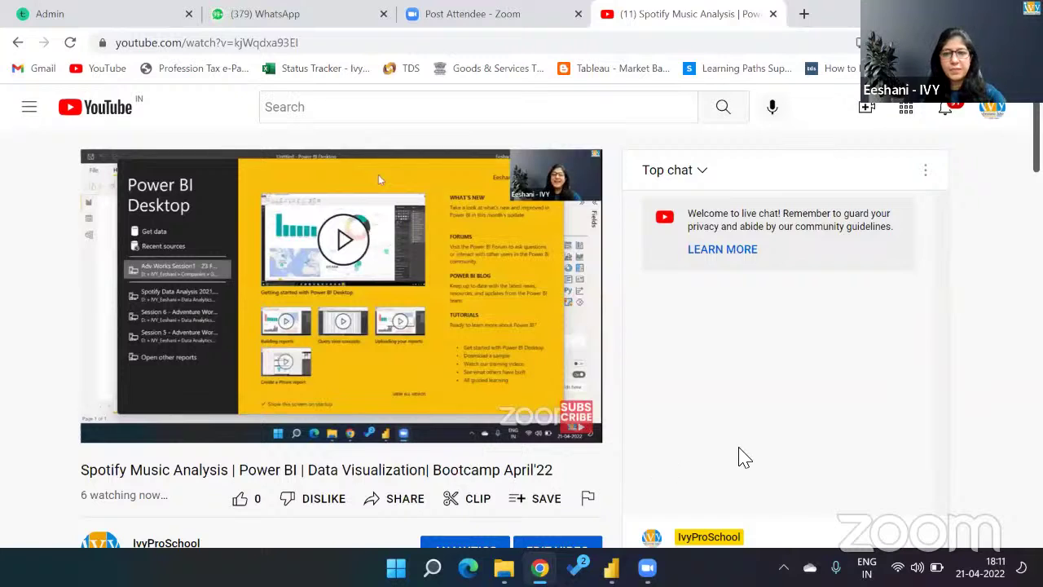
pyautogui.scroll(-3, 743, 456)
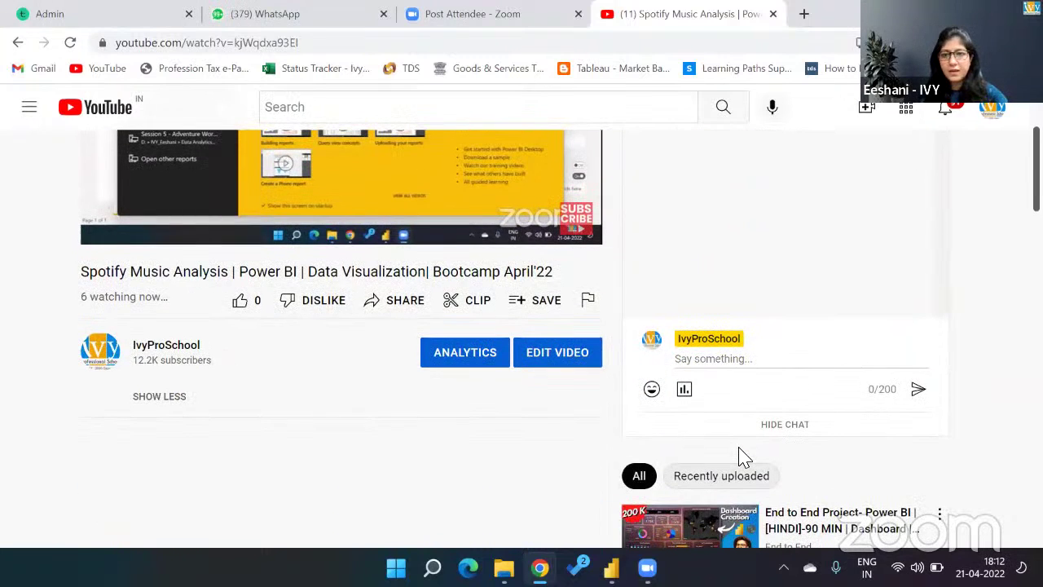
pyautogui.scroll(1, 743, 457)
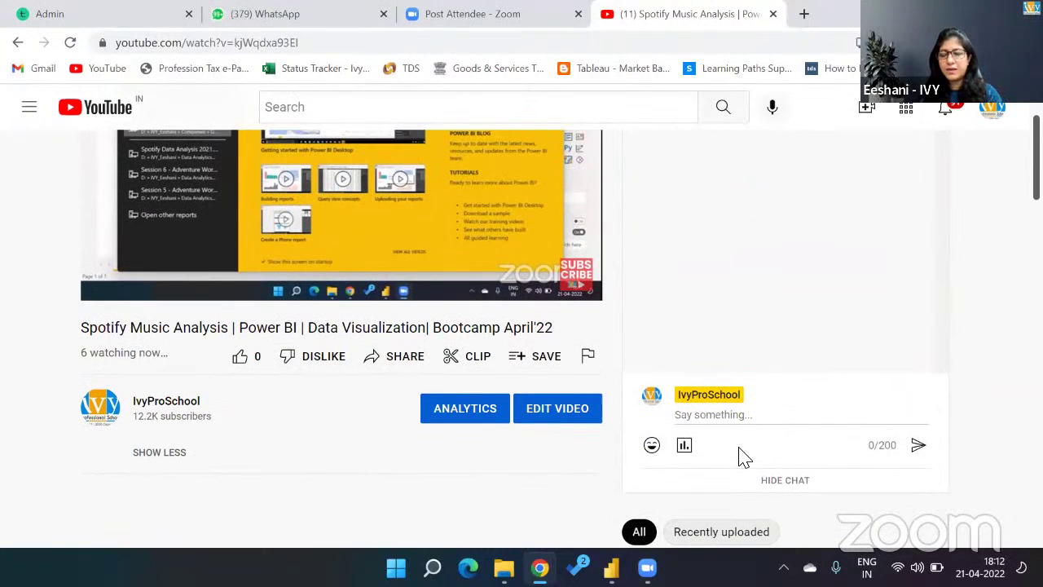
pyautogui.click(783, 400)
pyautogui.write('D')
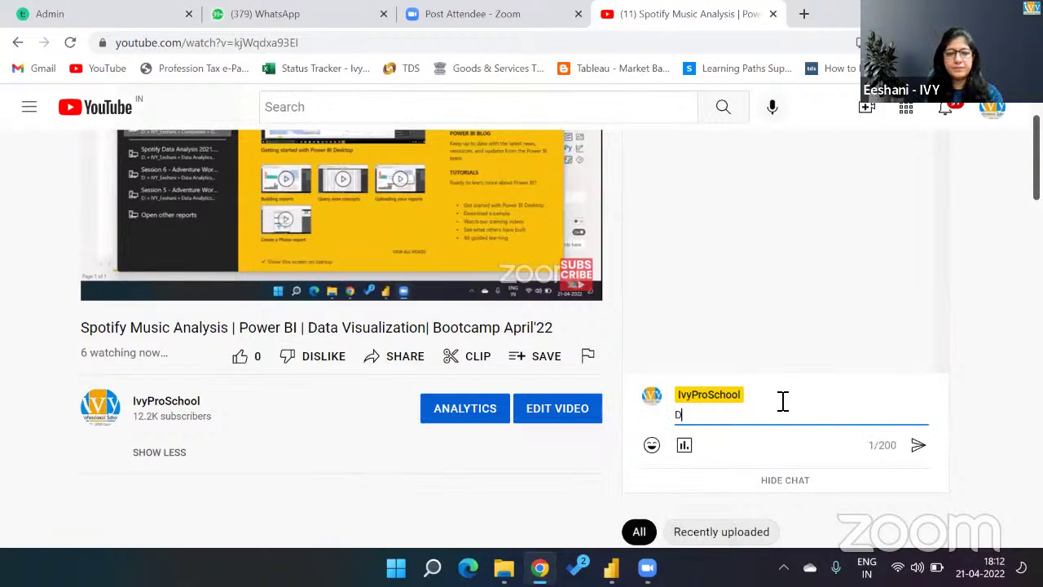
pyautogui.write('atas')
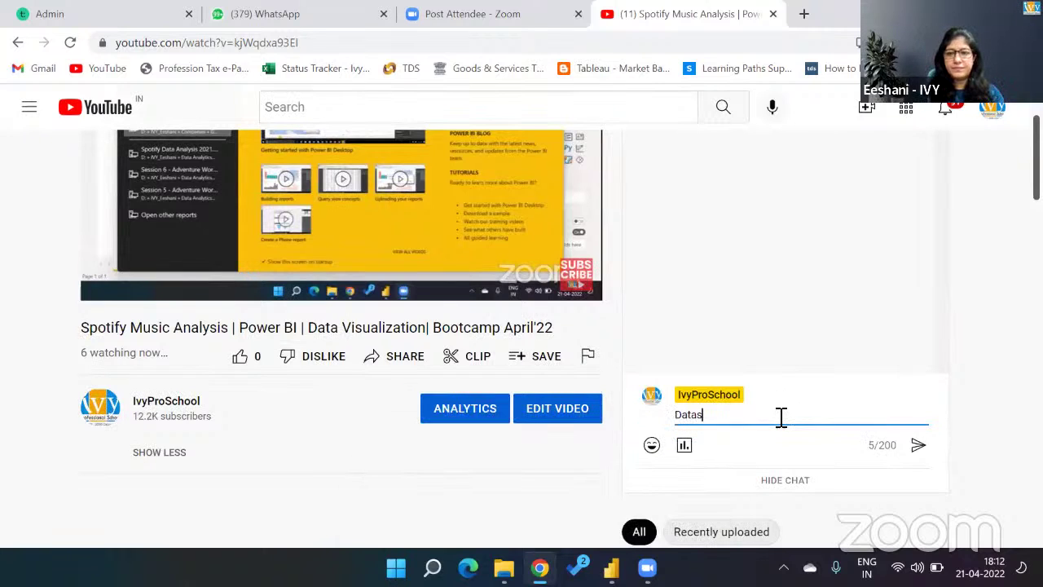
pyautogui.write('et -')
pyautogui.hotkey('ctrl', 'v')
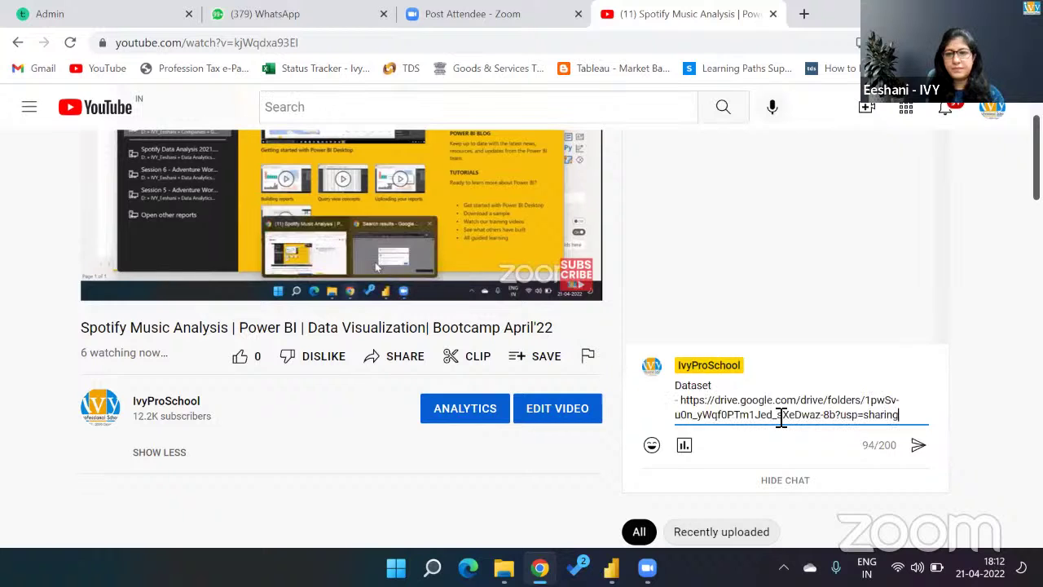
pyautogui.press('Return')
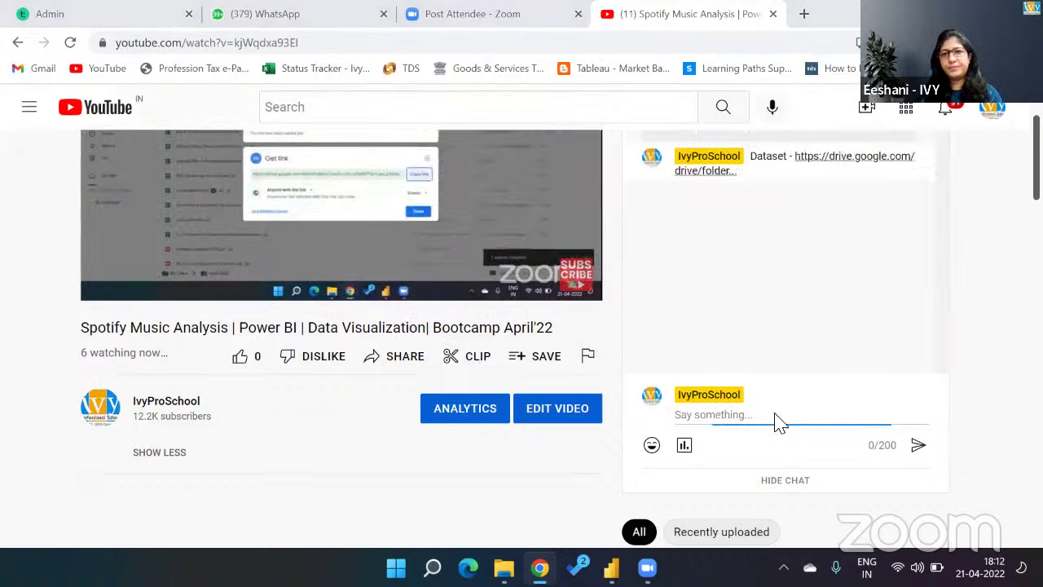
# Step: Switch back to the new Power BI Desktop file and start importing data from a Text/CSV source
pyautogui.hotkey('alt', 'Tab')
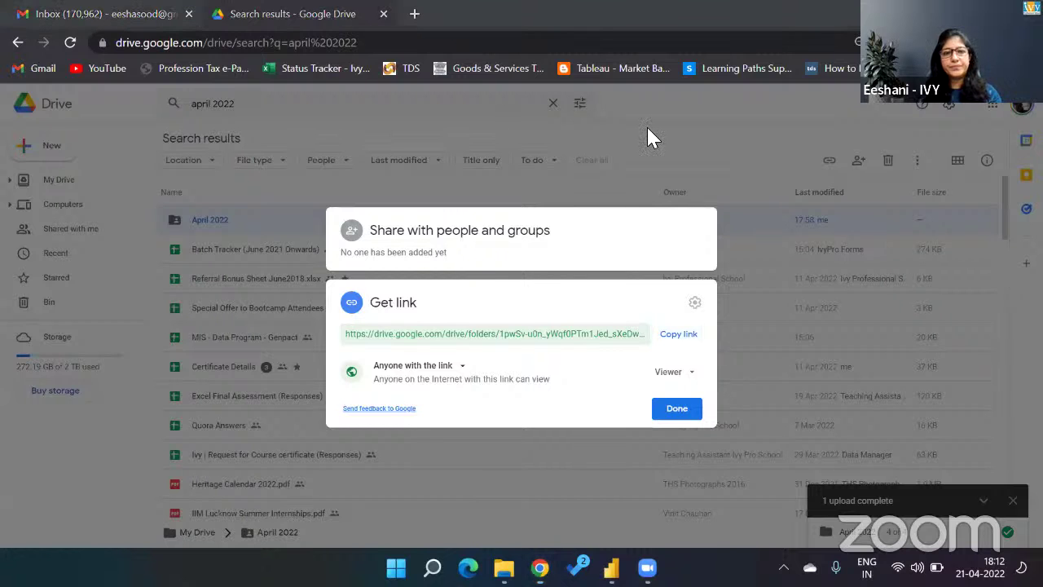
pyautogui.hotkey('alt', 'Tab')
pyautogui.press('Up')
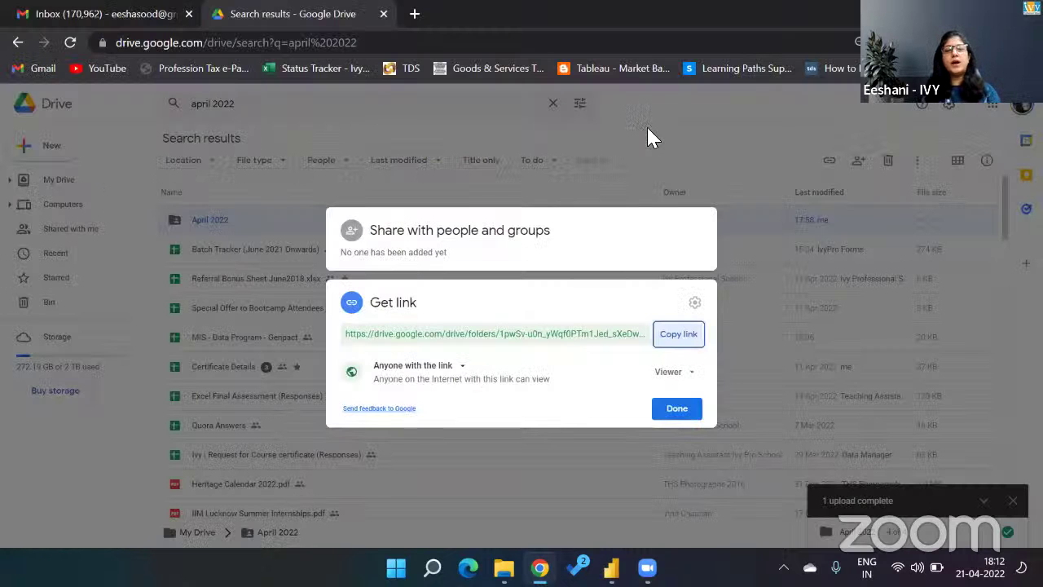
pyautogui.hotkey('alt', 'Tab')
pyautogui.press('Left')
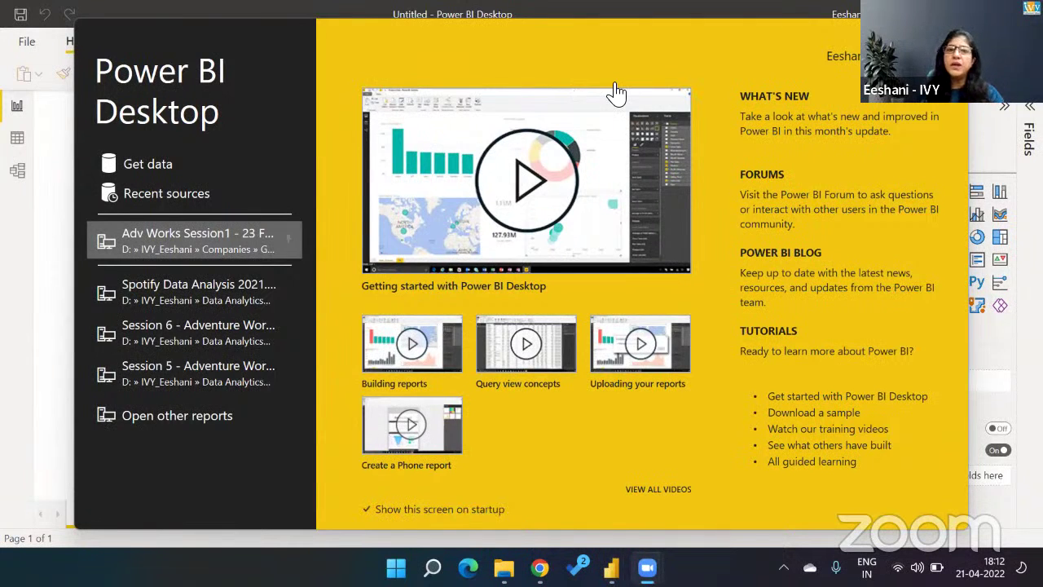
pyautogui.click(150, 163)
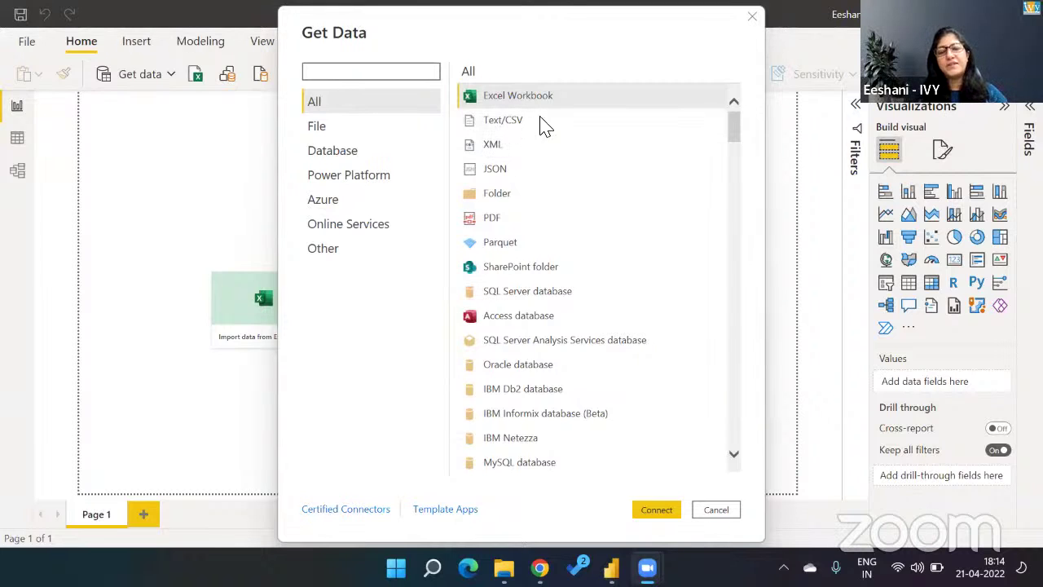
pyautogui.doubleClick(540, 123)
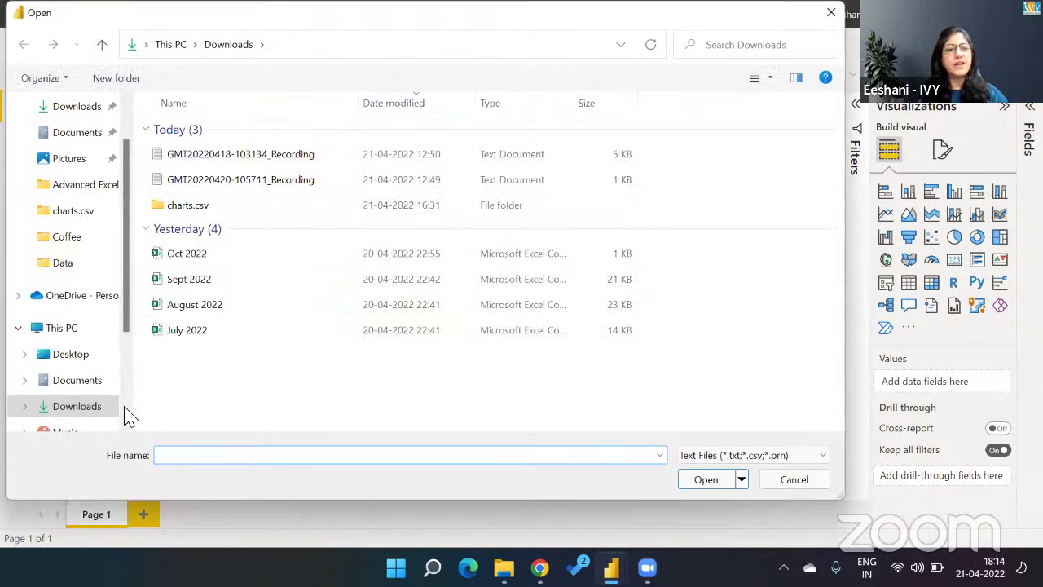
# Step: Browse to the Data Analytics Certification KPO folder on the Data (D:) drive for the CSV import
pyautogui.scroll(-1, 131, 379)
pyautogui.scroll(-1, 131, 379)
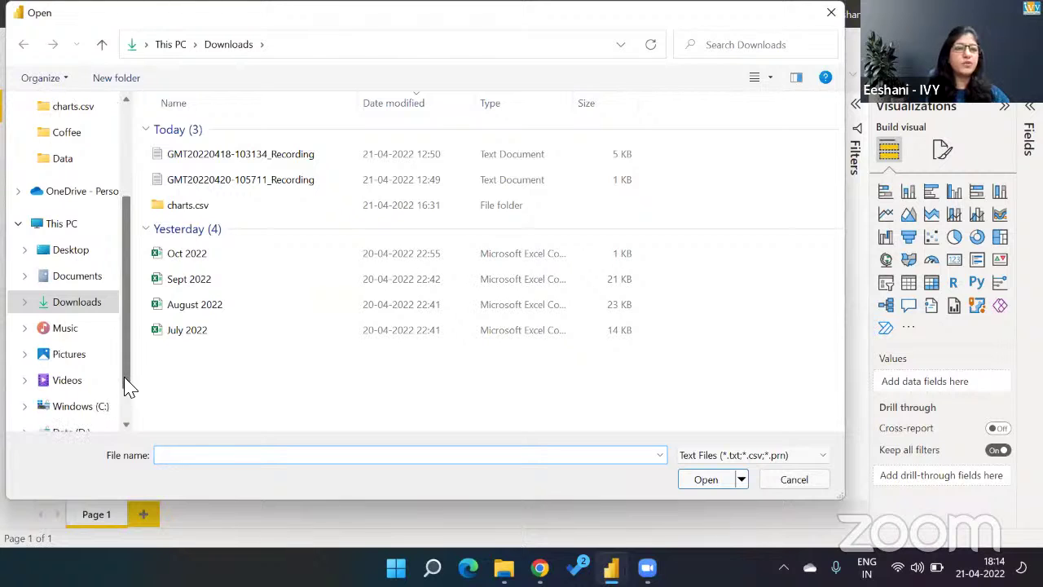
pyautogui.click(79, 433)
pyautogui.doubleClick(192, 182)
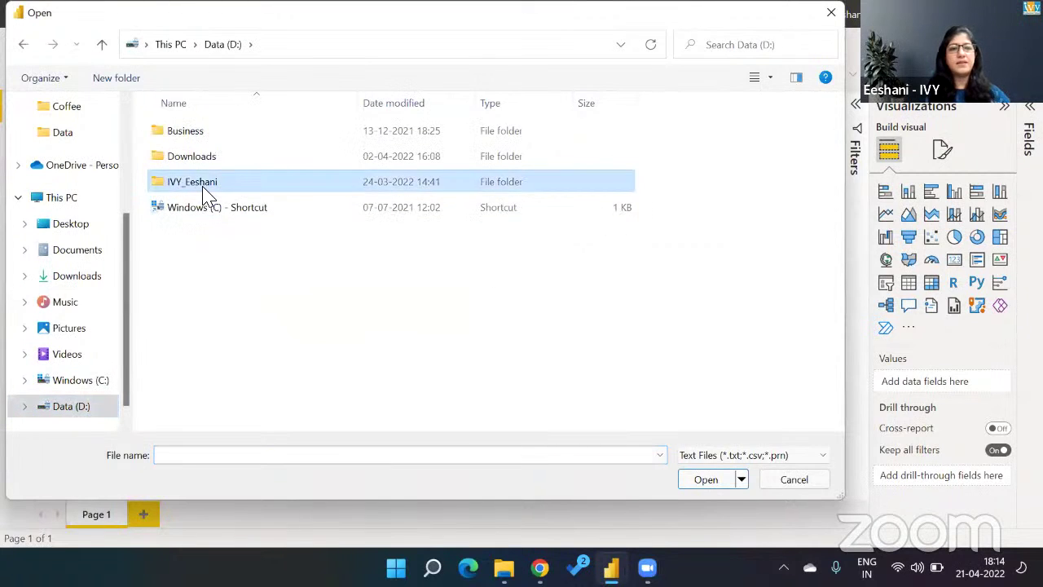
pyautogui.write('d')
pyautogui.press('Return')
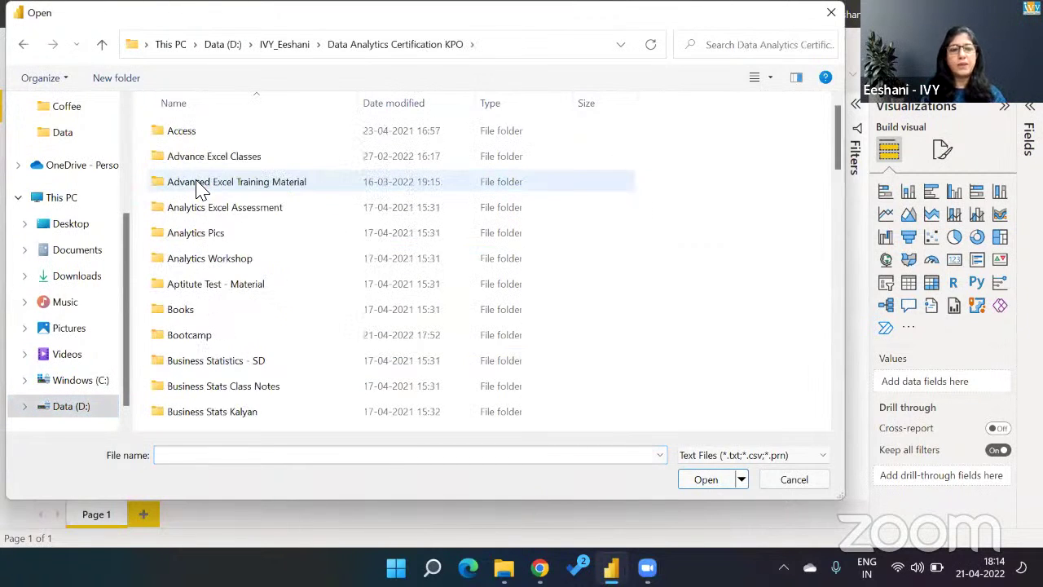
# Step: Go to the April 2022 folder inside Bootcamp and open the Spotify Data CSV file for import
pyautogui.press('b')
pyautogui.press('Return')
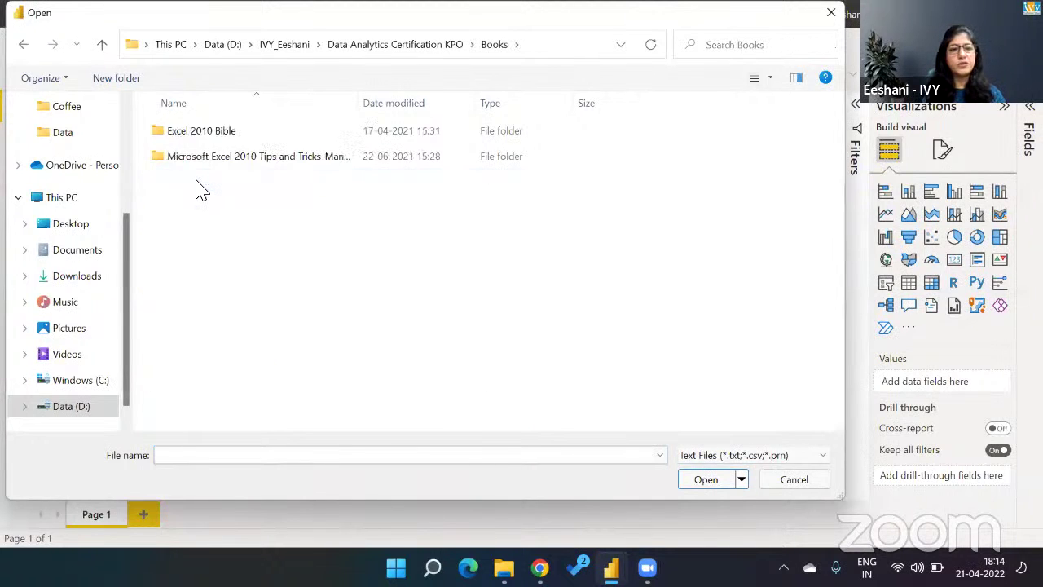
pyautogui.press('BackSpace')
pyautogui.press('b')
pyautogui.press('Return')
pyautogui.press('d')
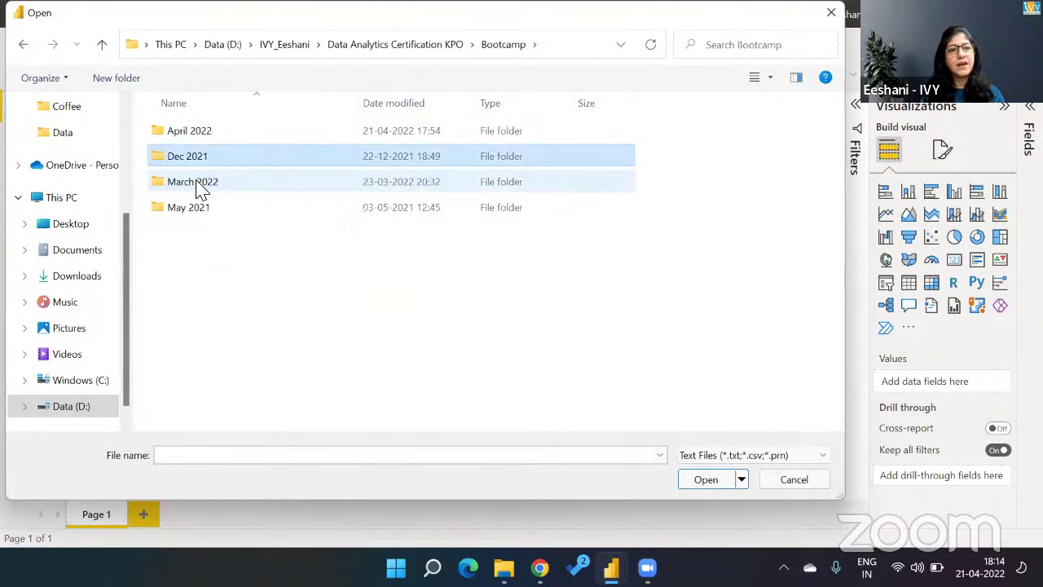
pyautogui.press('a')
pyautogui.press('Return')
pyautogui.press('s')
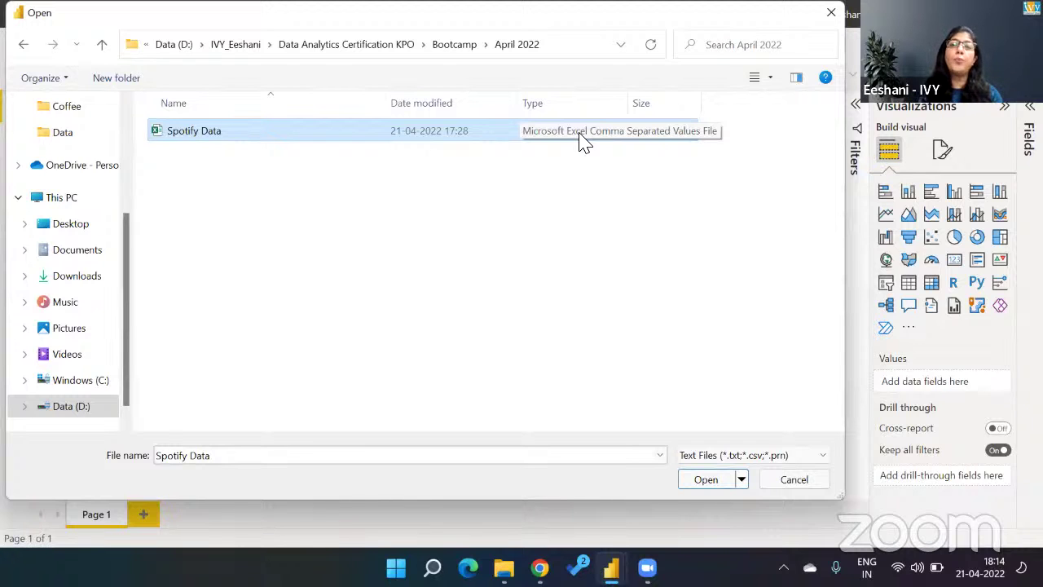
pyautogui.doubleClick(454, 138)
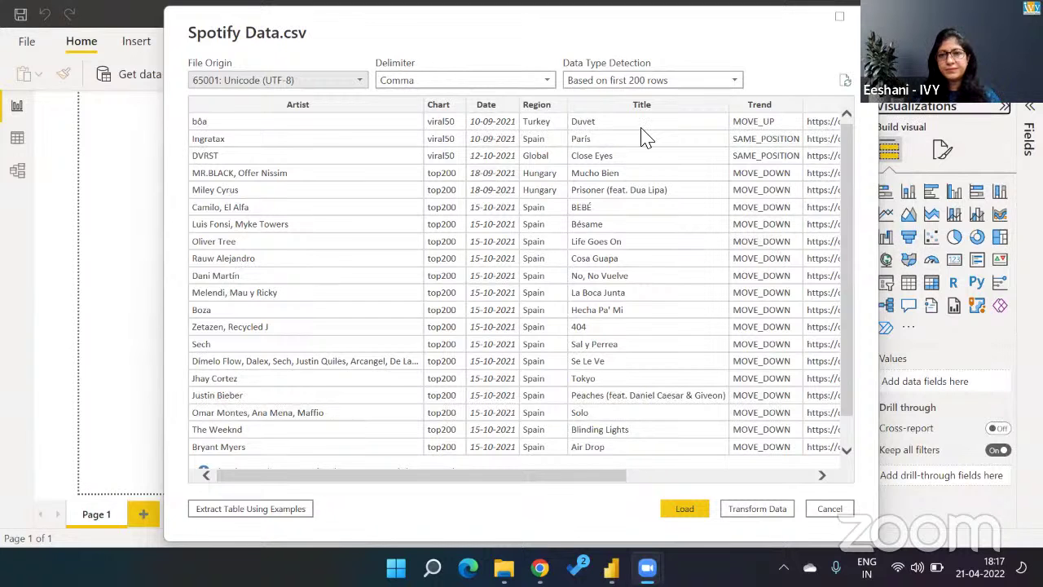
# Step: Check the live chat on the YouTube stream page and return to the import preview in the untitled Power BI file
pyautogui.hotkey('alt', 'Tab')
pyautogui.hotkey('alt', 'shift', 'Tab')
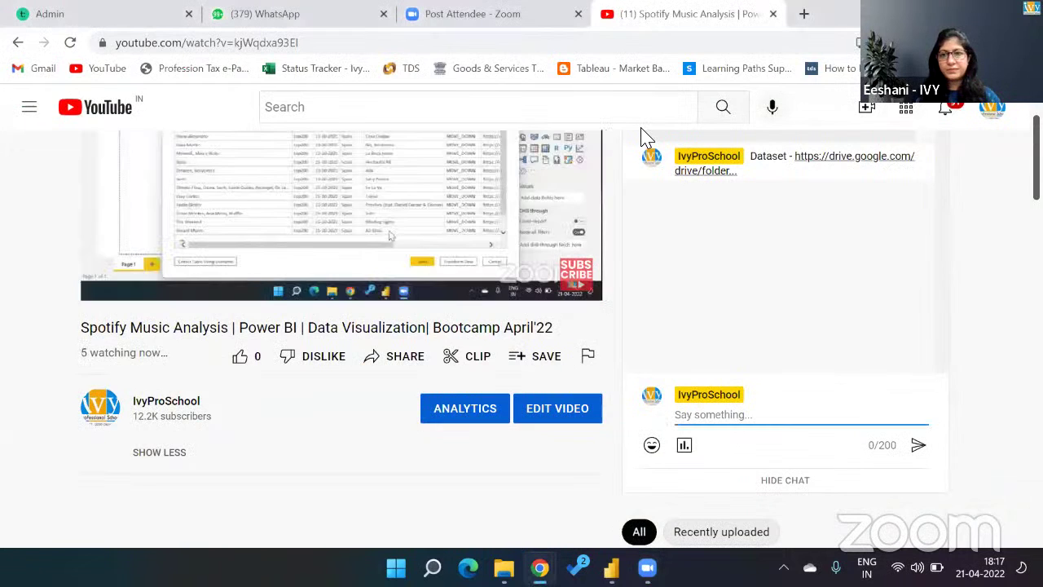
pyautogui.hotkey('alt', 'Tab')
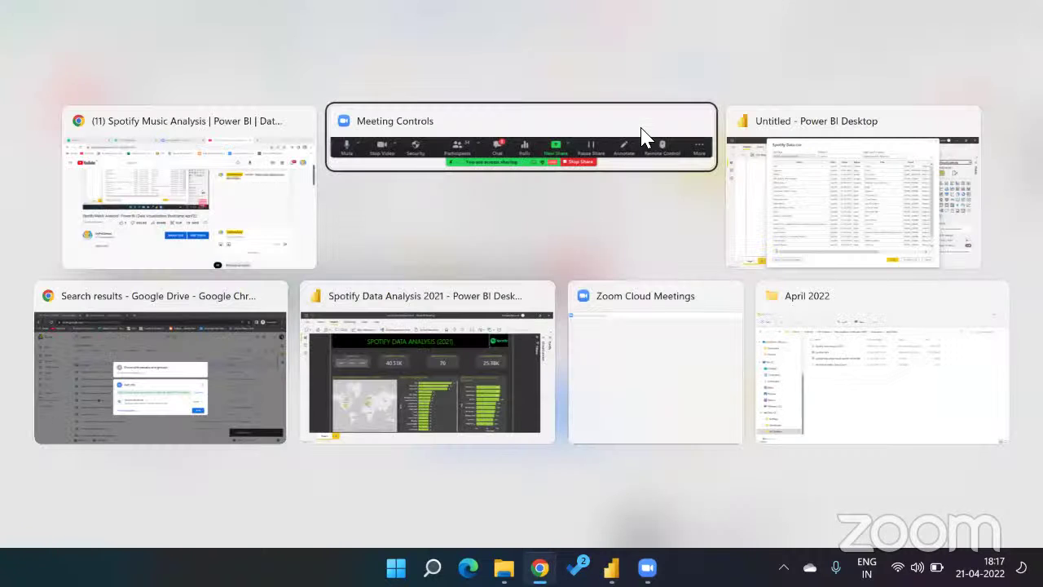
pyautogui.press('Down')
pyautogui.press('Up')
pyautogui.press('Right')
pyautogui.press('Return')
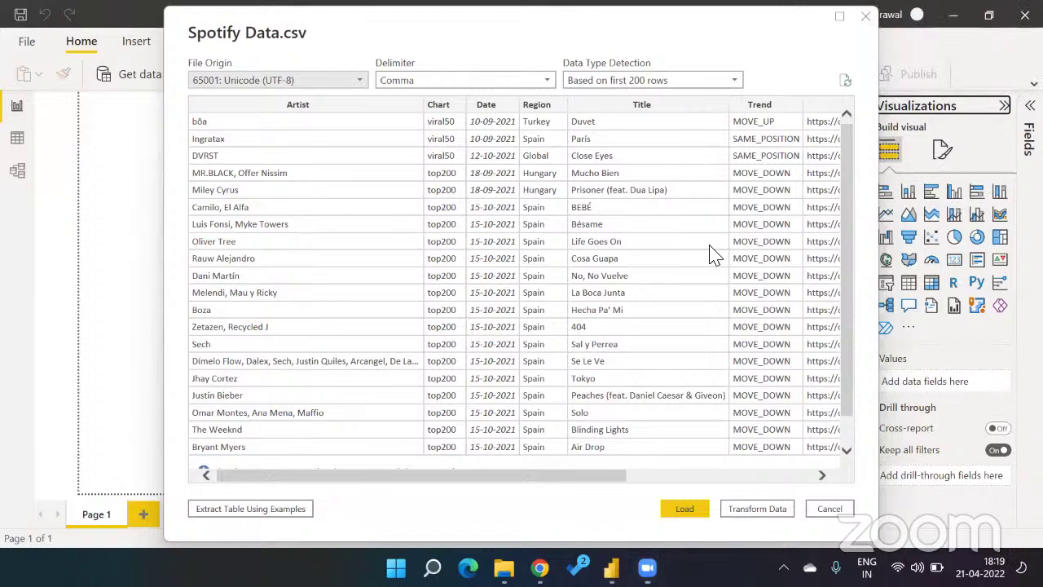
# Step: Cancel the current import preview and open the Spotify Data CSV again through a new Text/CSV import
pyautogui.click(830, 508)
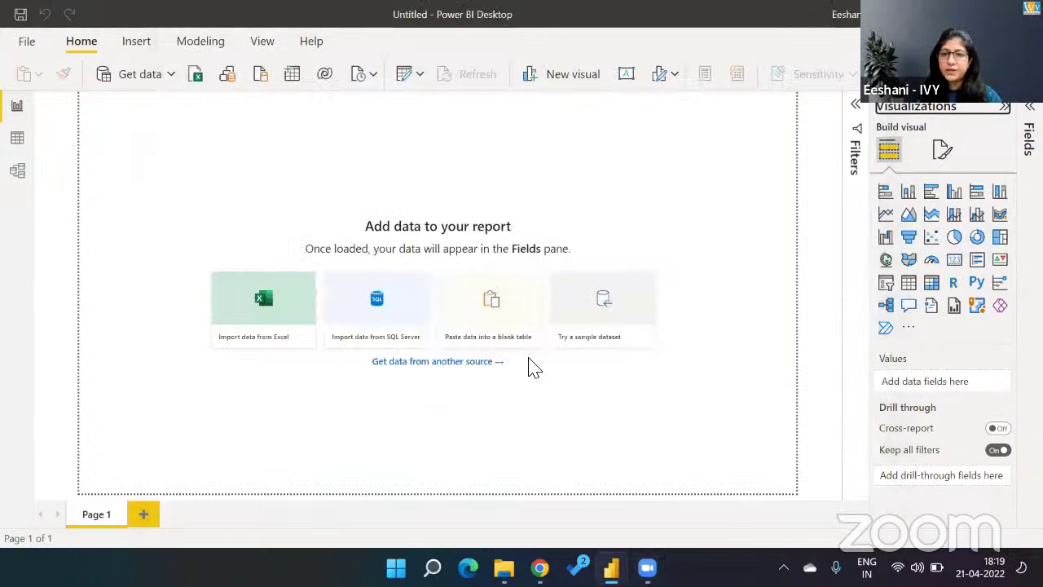
pyautogui.click(157, 80)
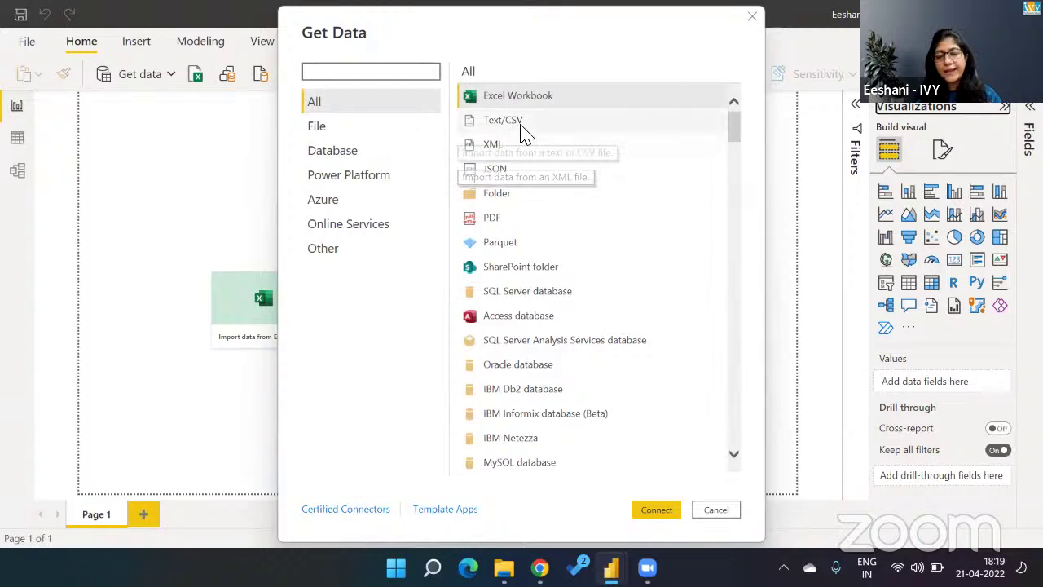
pyautogui.click(479, 122)
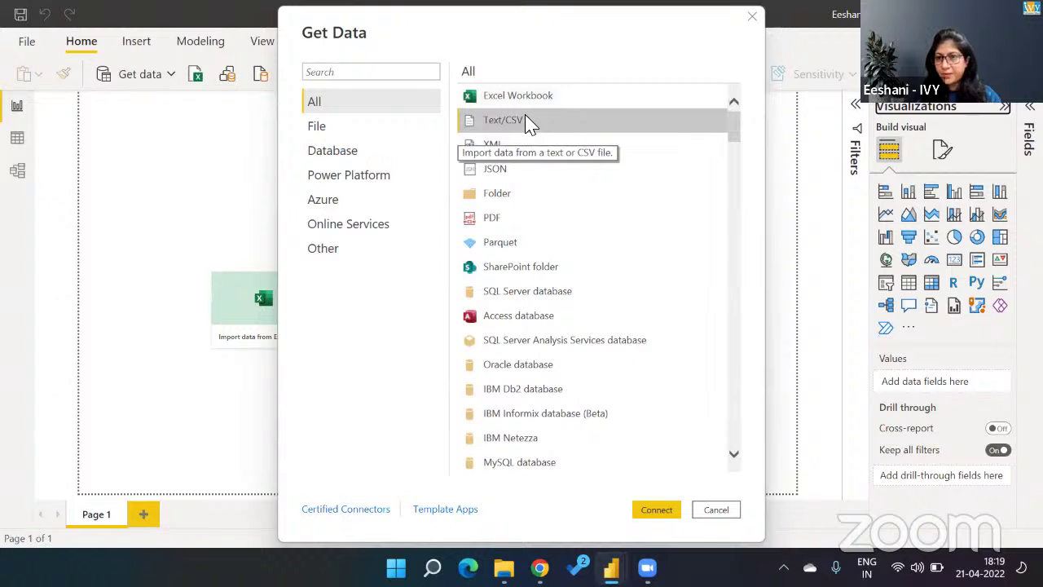
pyautogui.click(658, 506)
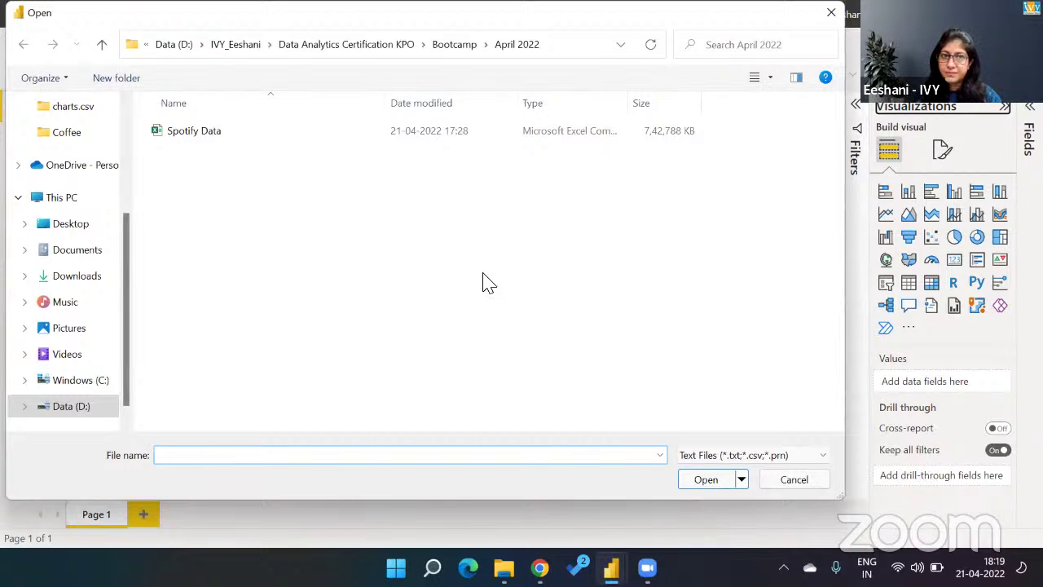
pyautogui.click(209, 141)
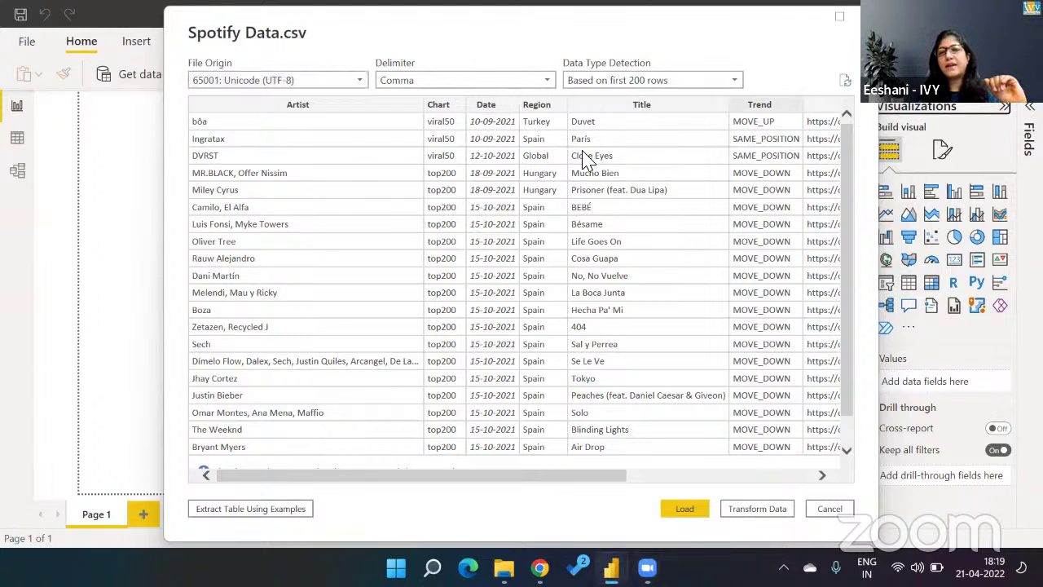
# Step: Review the Spotify Data columns through to Rank and Streams in the preview and load the table into the report
pyautogui.hscroll(5, 582, 159)
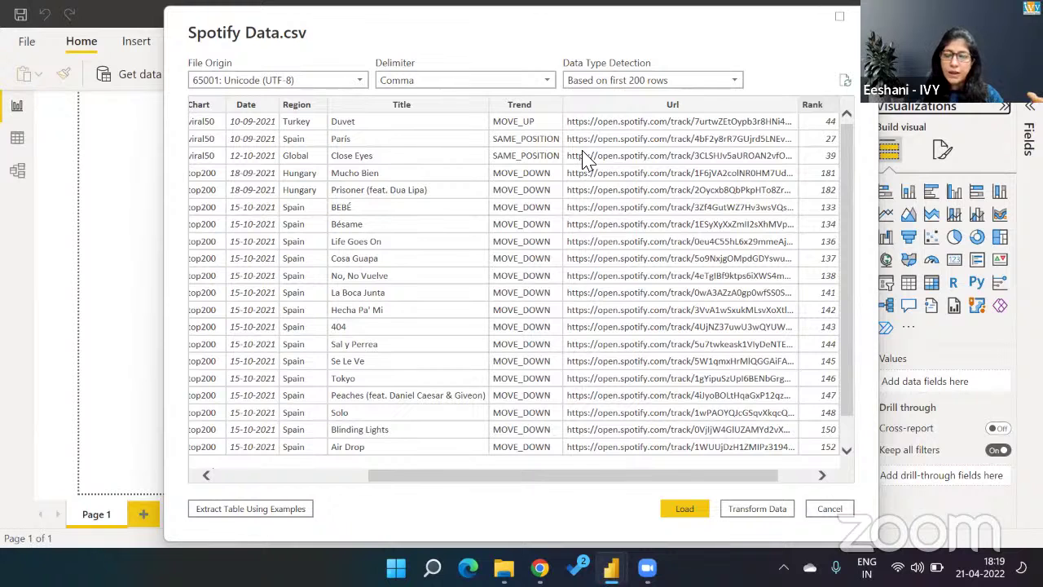
pyautogui.hscroll(1, 582, 159)
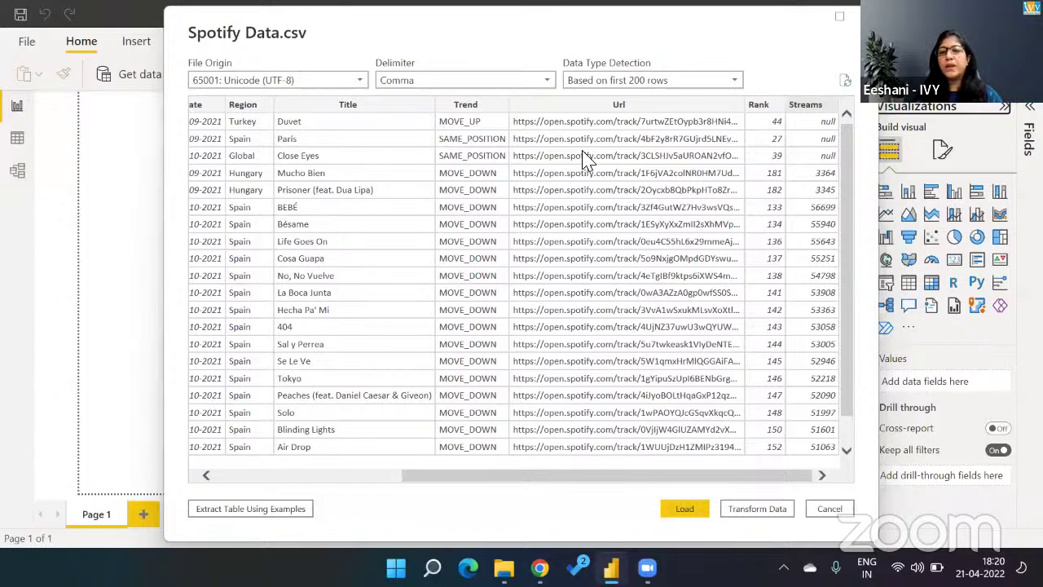
pyautogui.hscroll(-5, 582, 159)
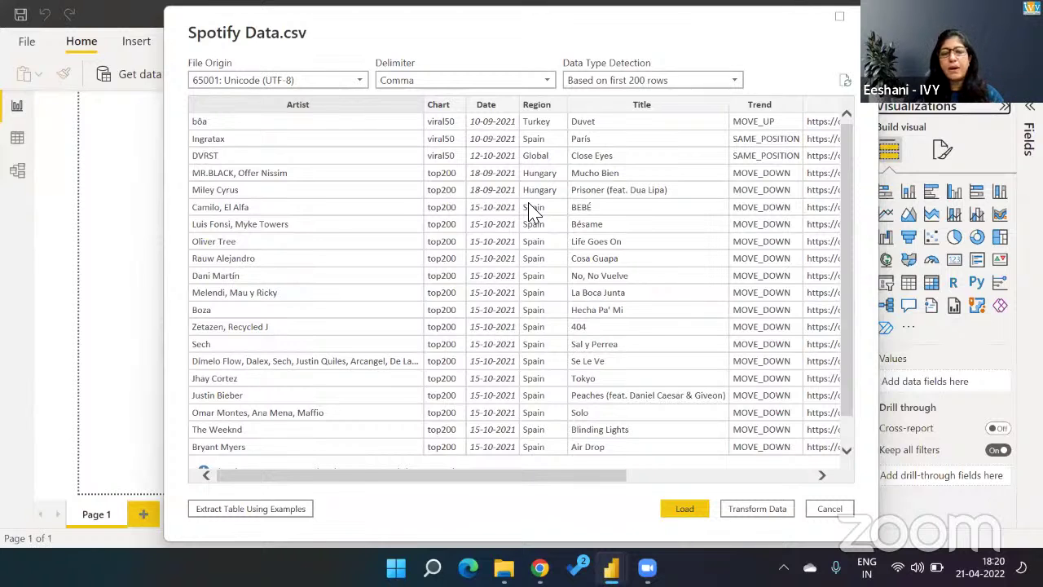
pyautogui.click(687, 510)
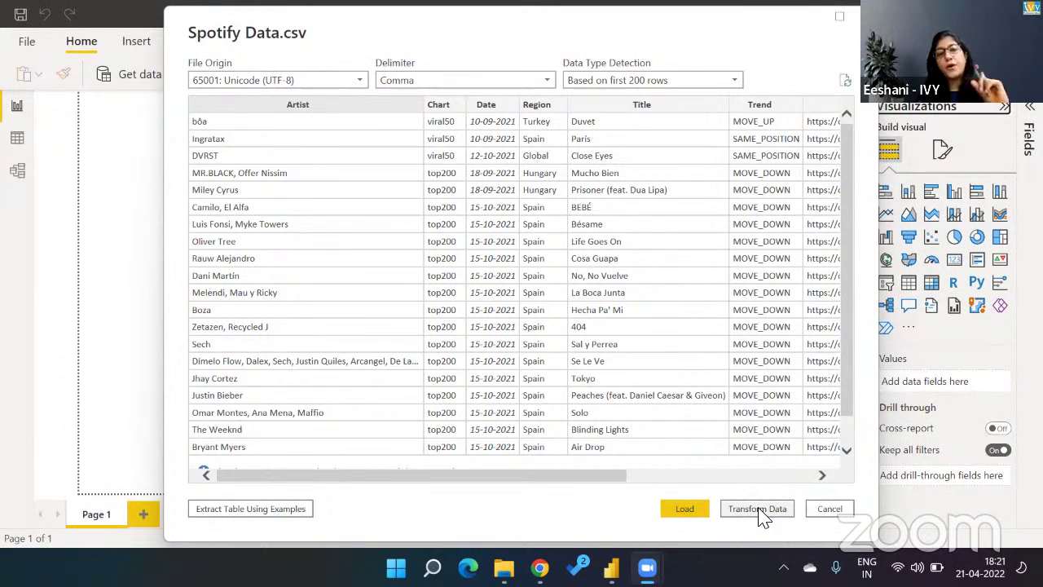
pyautogui.click(688, 521)
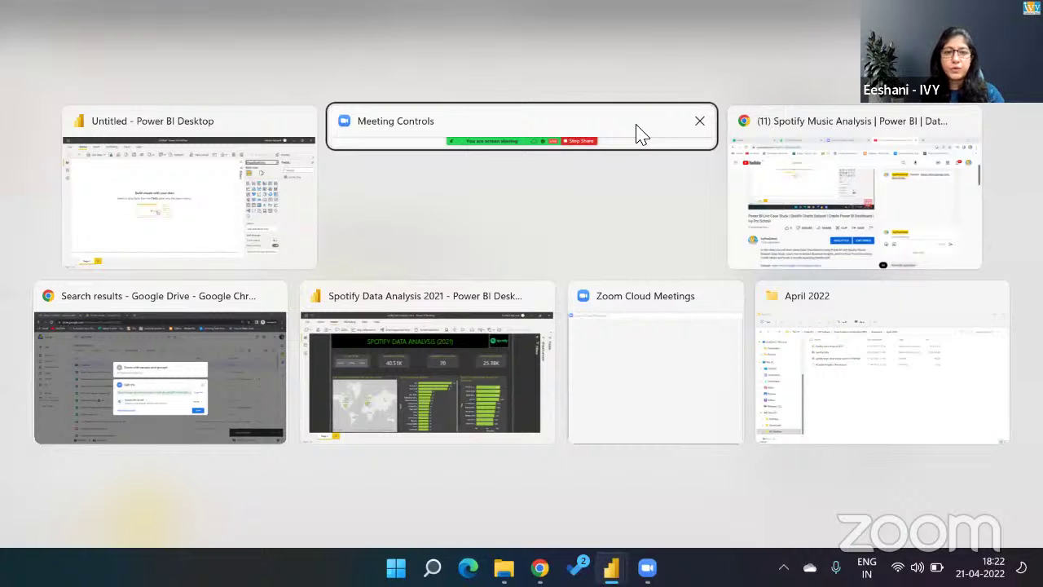
# Step: Switch to the Spotify Data Analysis 2021 file and examine the finished dashboard's cards, map and bar charts
pyautogui.press('Down')
pyautogui.press('Return')
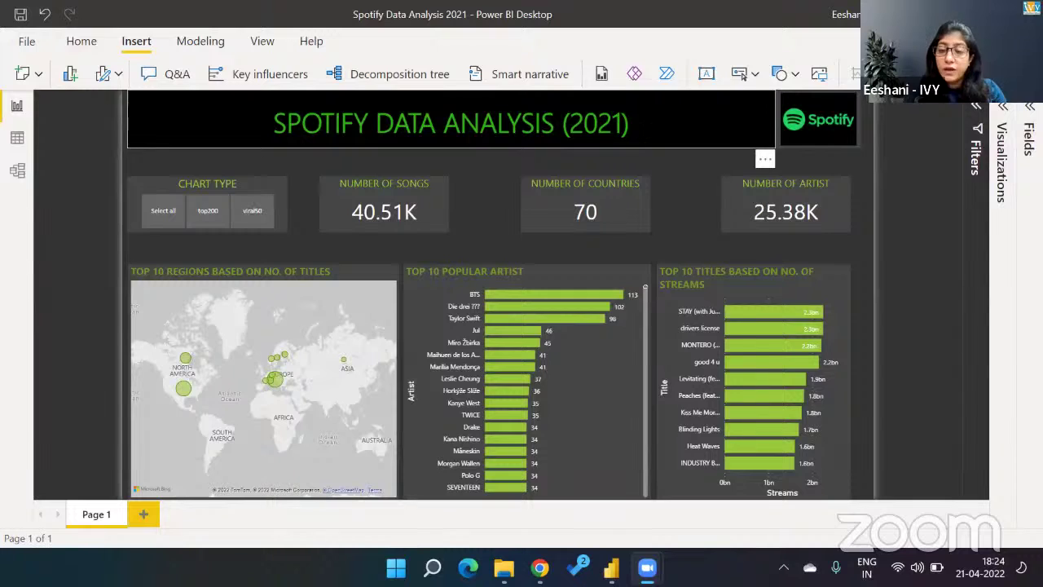
pyautogui.click(866, 267)
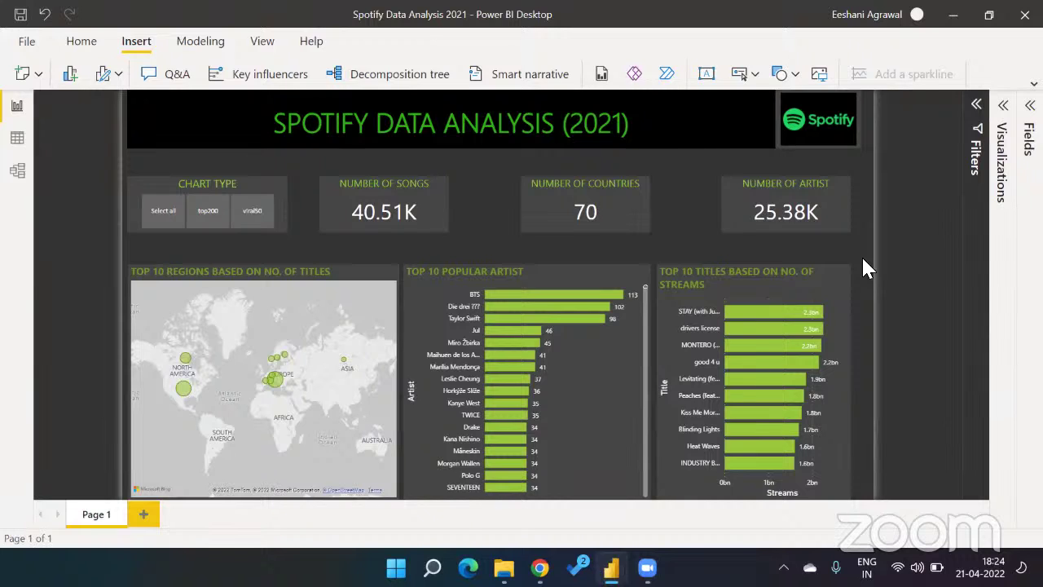
pyautogui.click(559, 40)
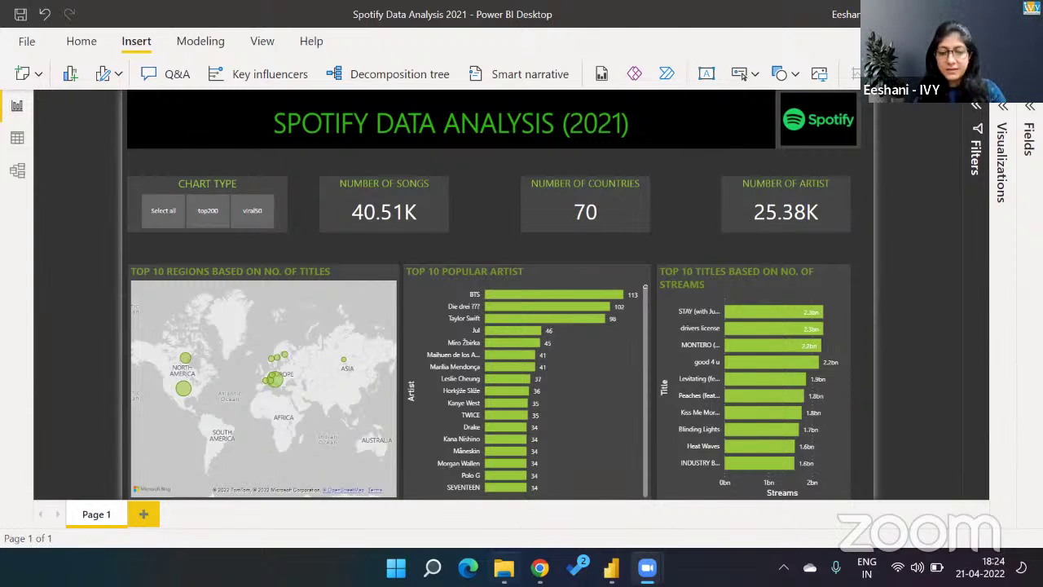
pyautogui.moveTo(539, 568)
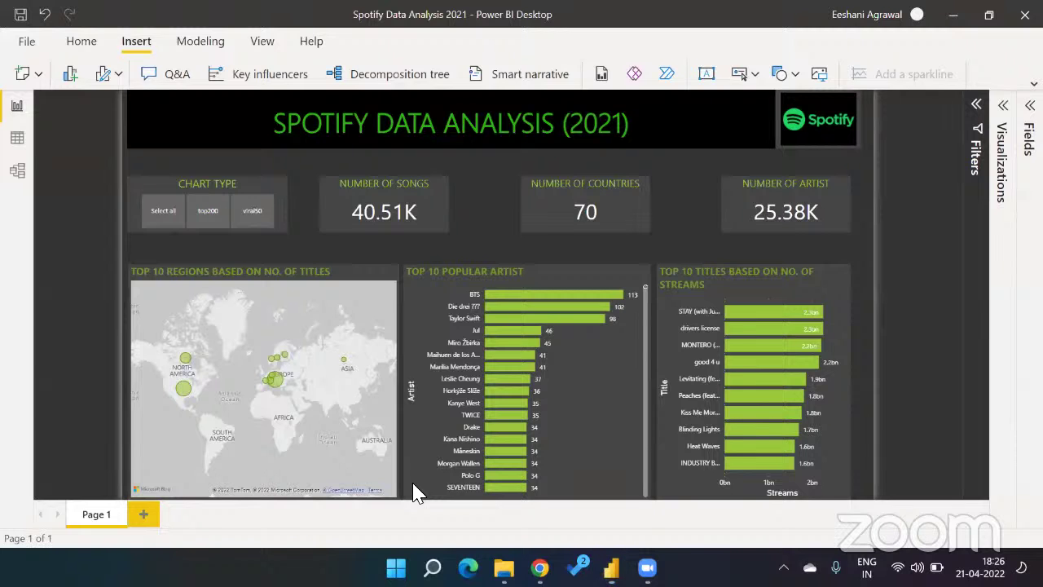
# Step: Return to the untitled report, expand the Spotify Data table's fields, and briefly view the page and report filter areas
pyautogui.press('super+Tab')
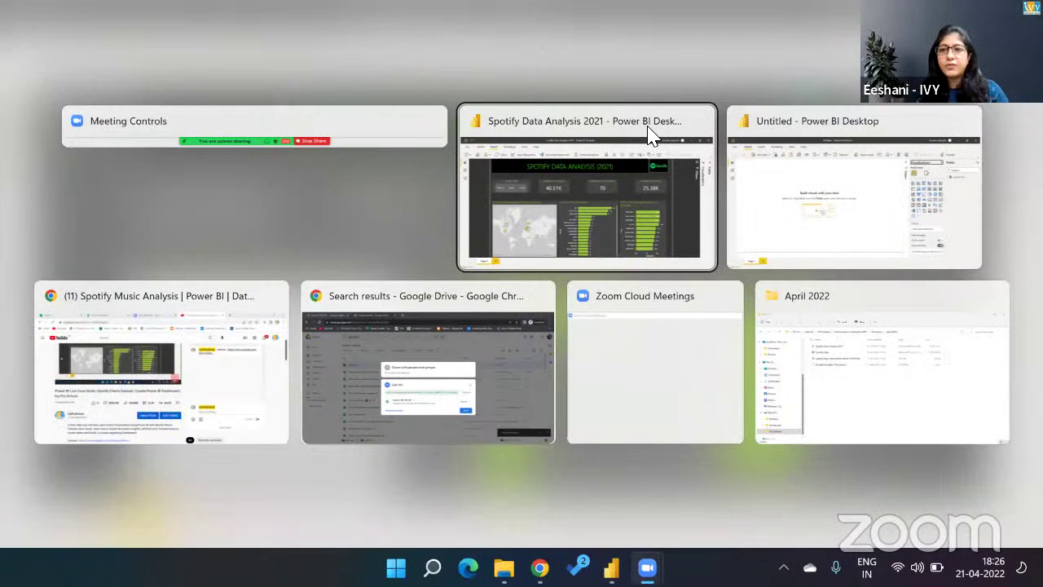
pyautogui.press('Right')
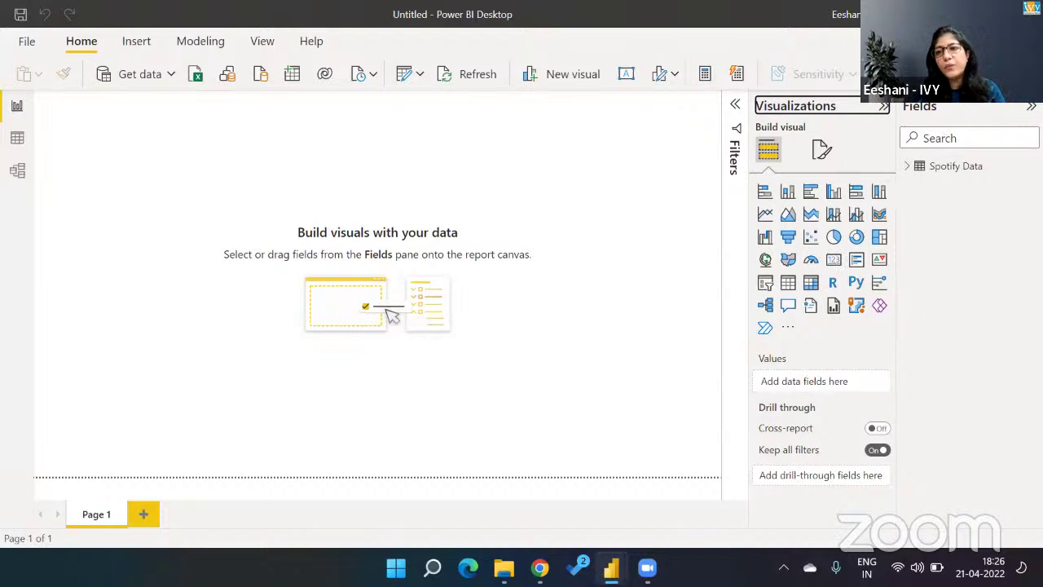
pyautogui.click(914, 169)
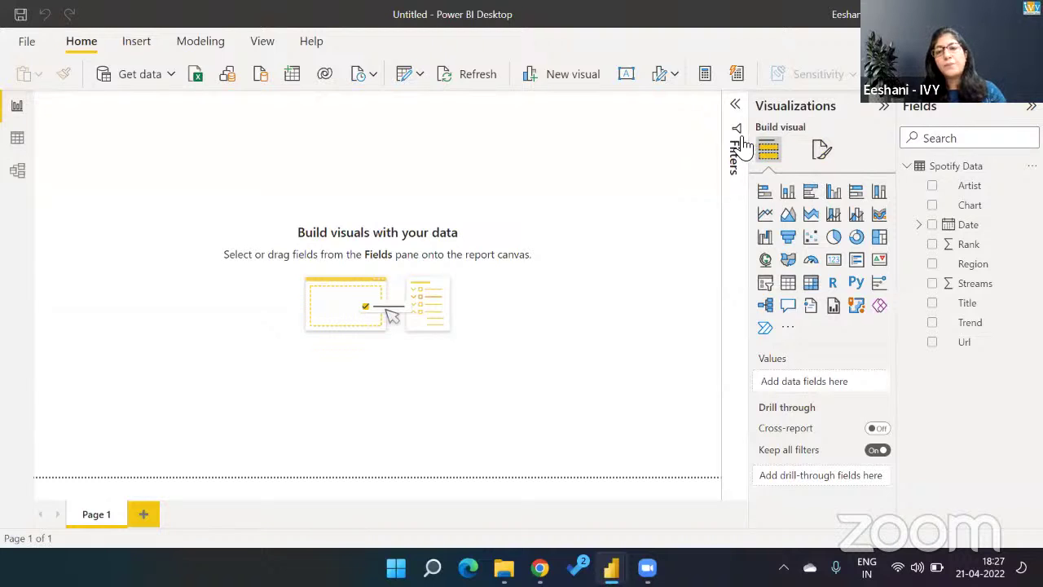
pyautogui.click(735, 106)
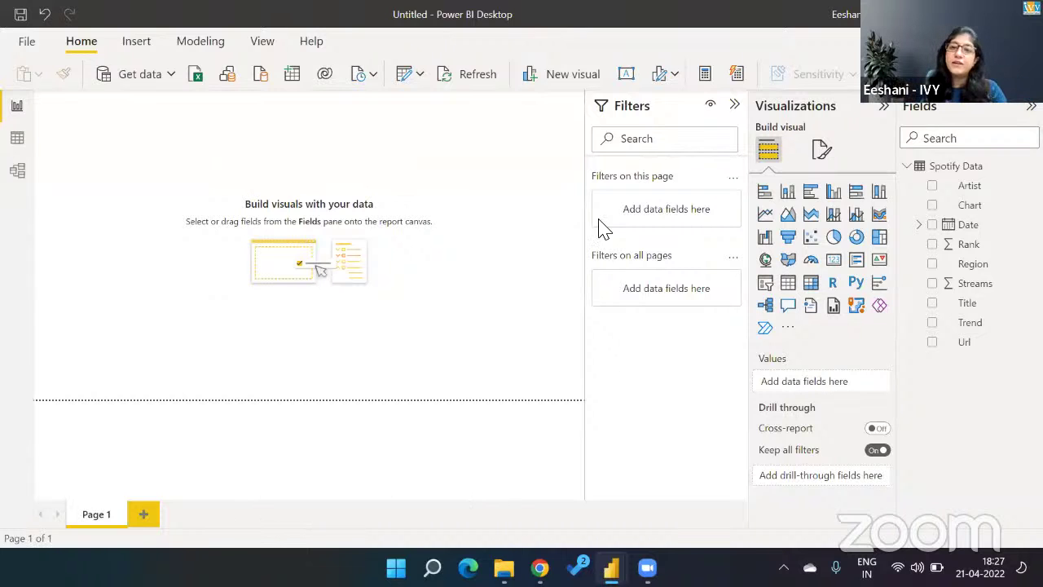
pyautogui.click(734, 106)
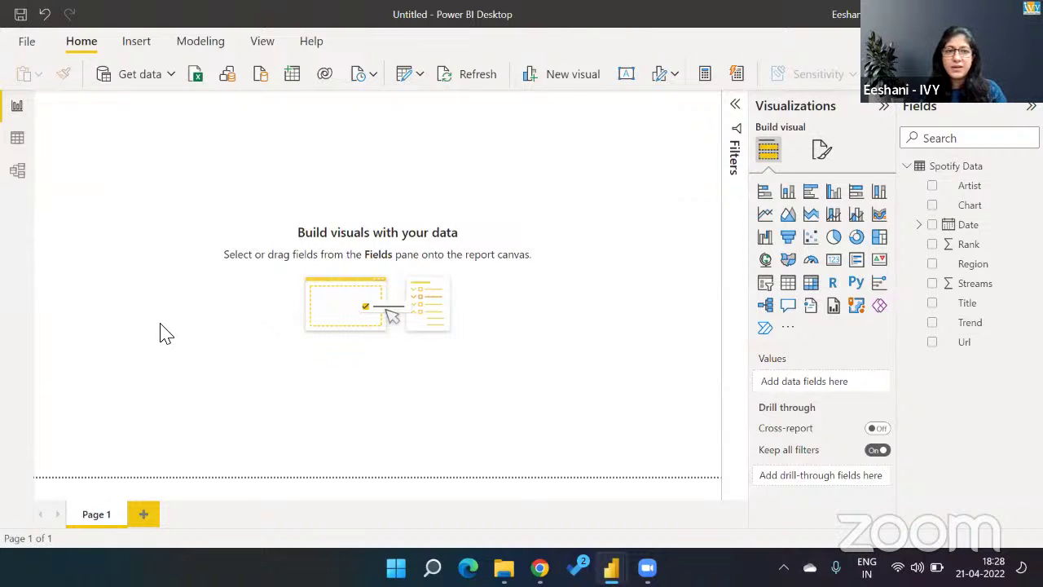
# Step: Import the Nowalls Analytics Theme.json file as the theme of the untitled report
pyautogui.hotkey('alt', 'Tab')
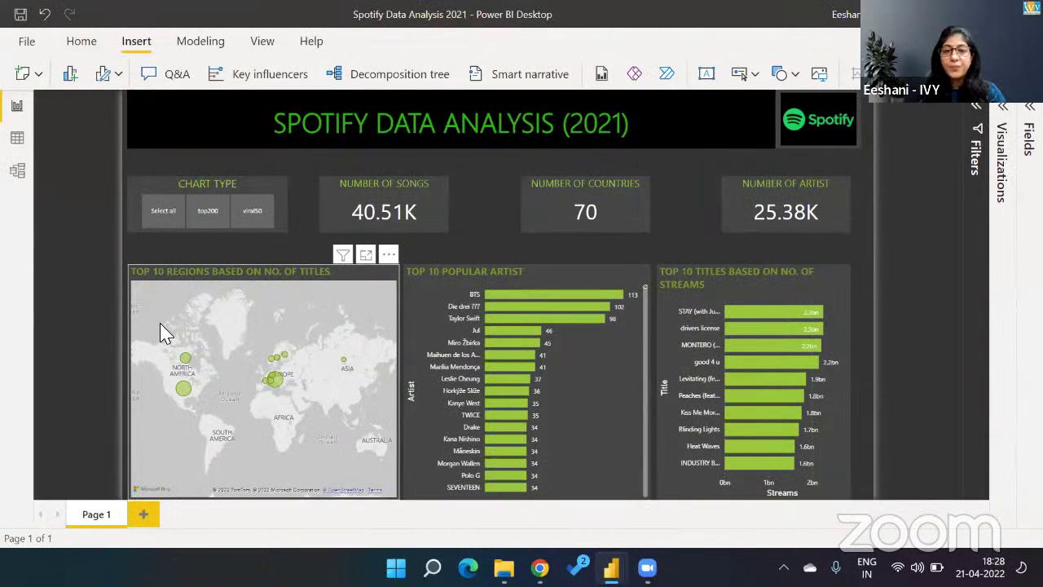
pyautogui.hotkey('alt', 'Tab')
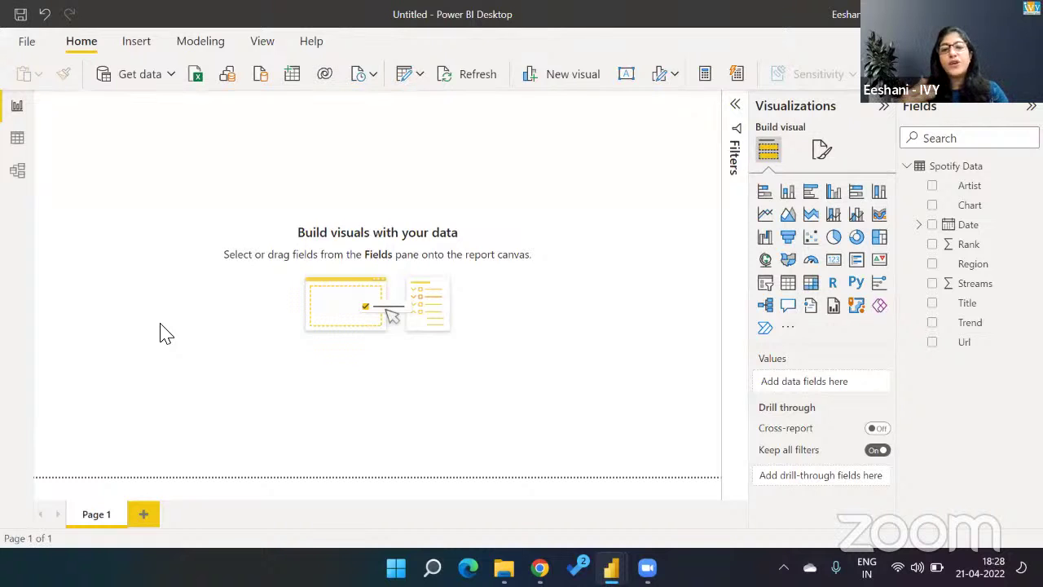
pyautogui.click(261, 49)
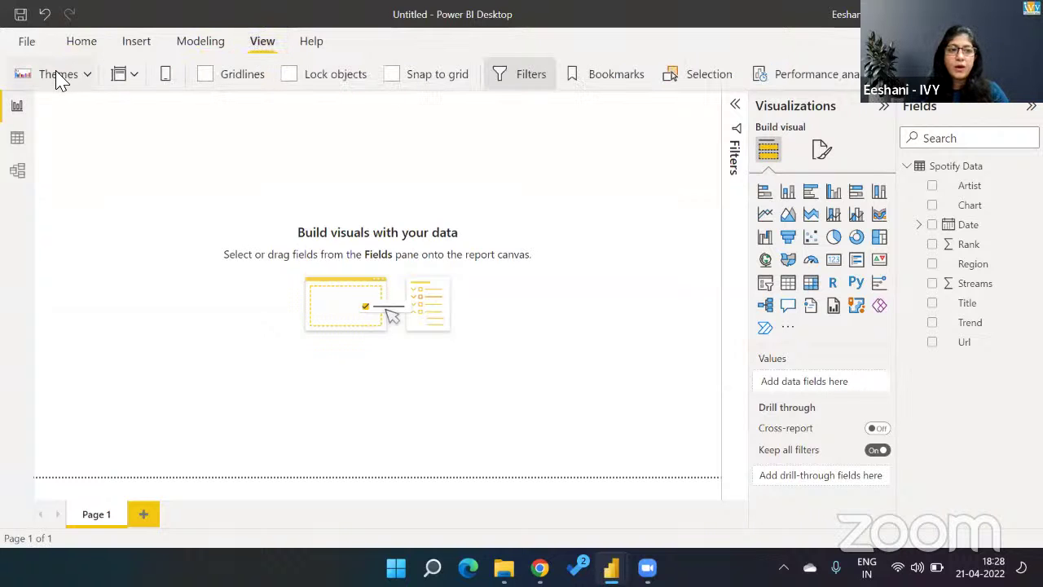
pyautogui.click(90, 75)
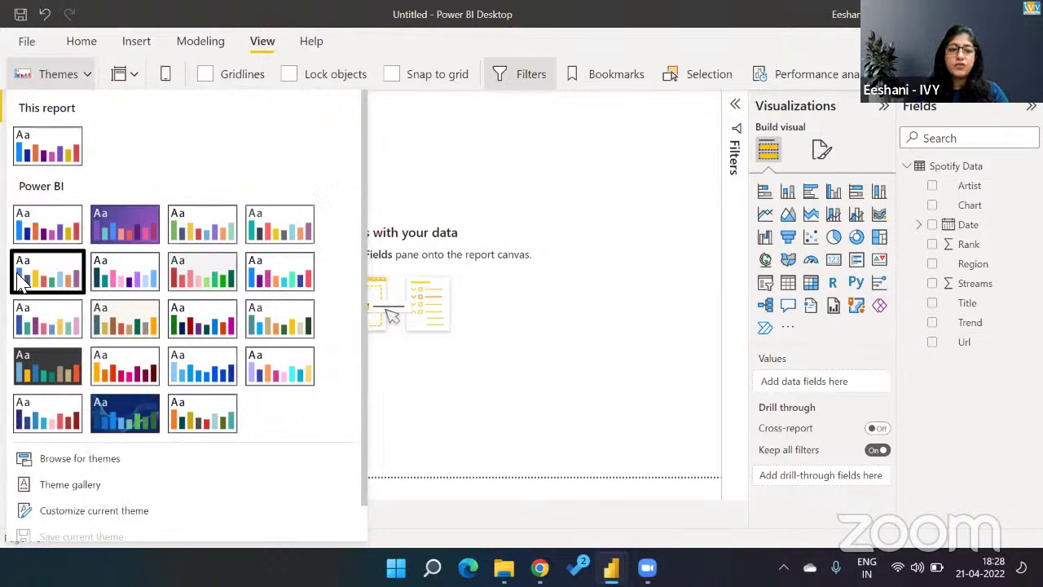
pyautogui.click(114, 461)
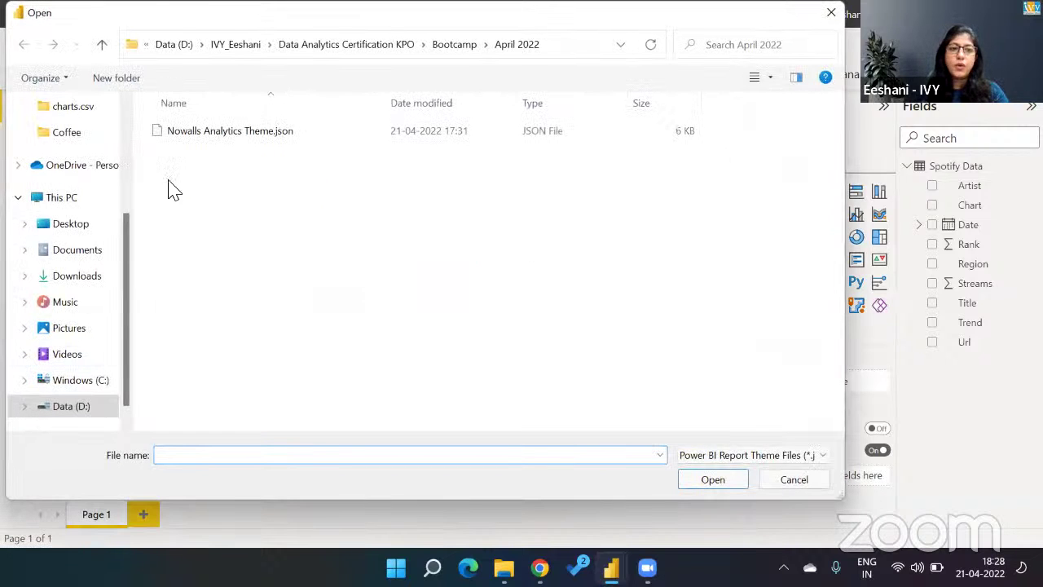
pyautogui.click(273, 139)
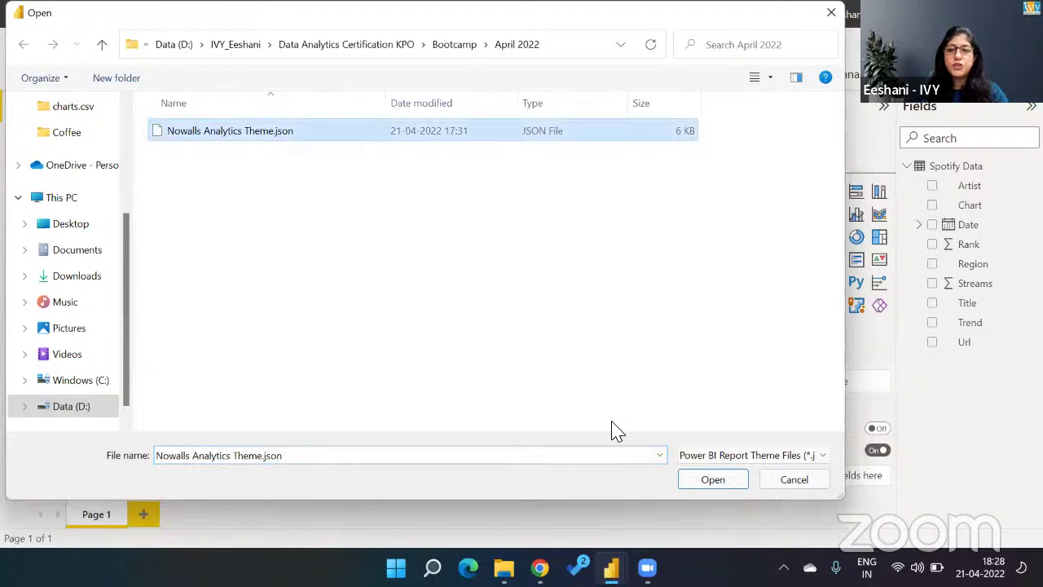
pyautogui.click(709, 482)
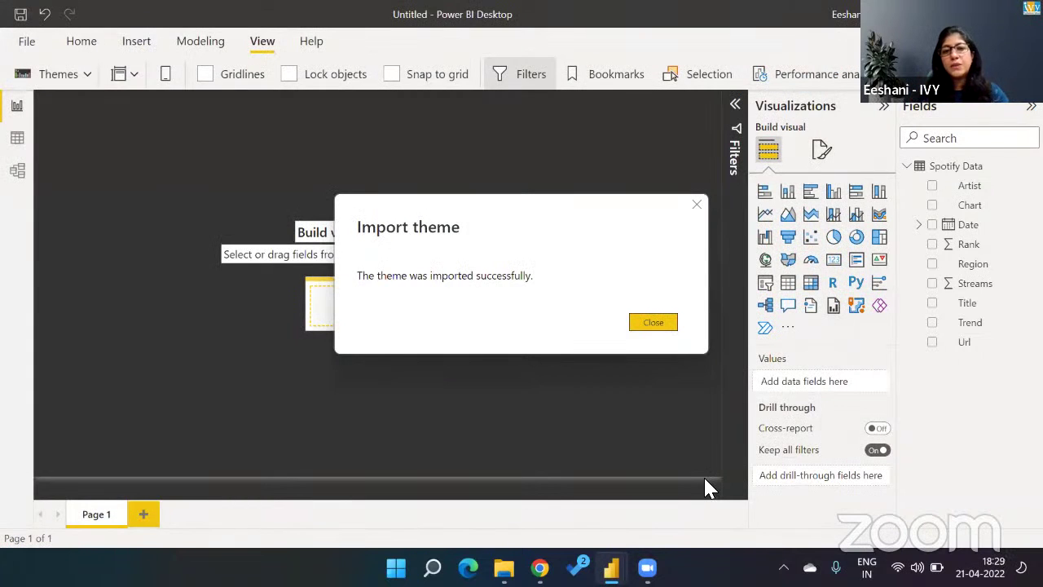
pyautogui.click(657, 323)
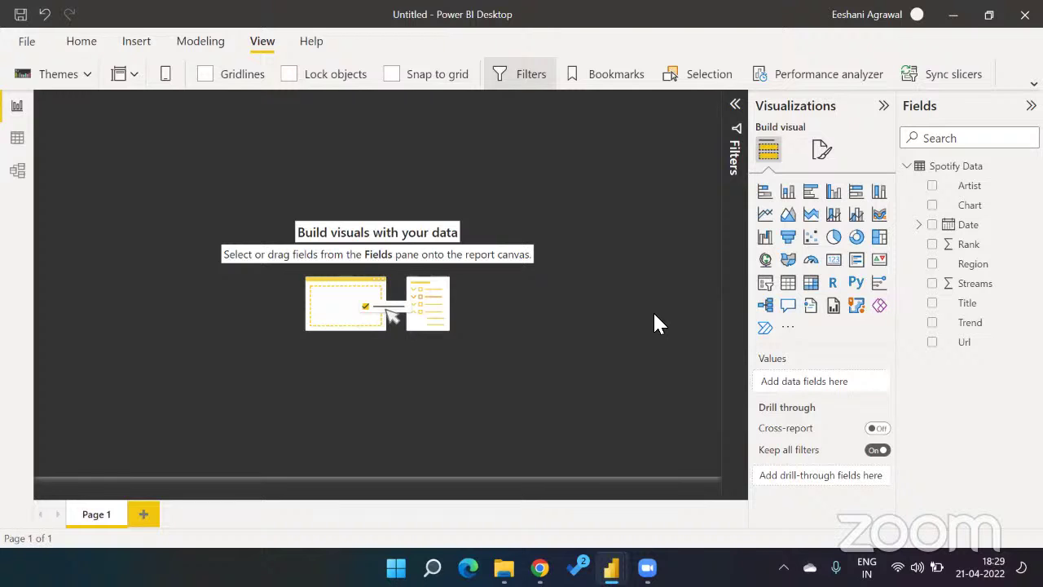
# Step: Check the title banner and logo in the finished Spotify Data Analysis 2021 dashboard and return to the untitled report
pyautogui.hotkey('alt', 'Tab')
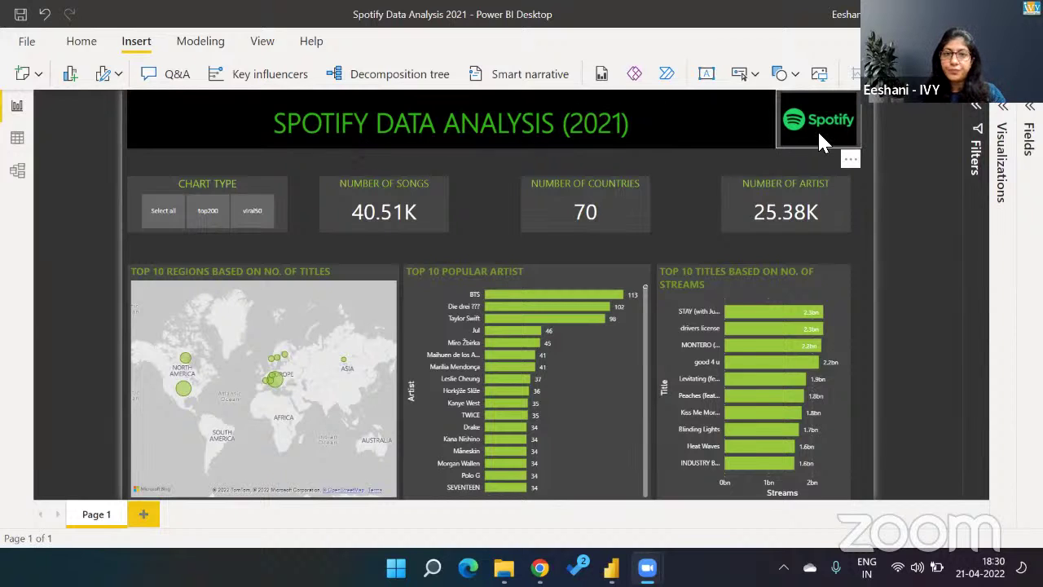
pyautogui.press('super+Tab')
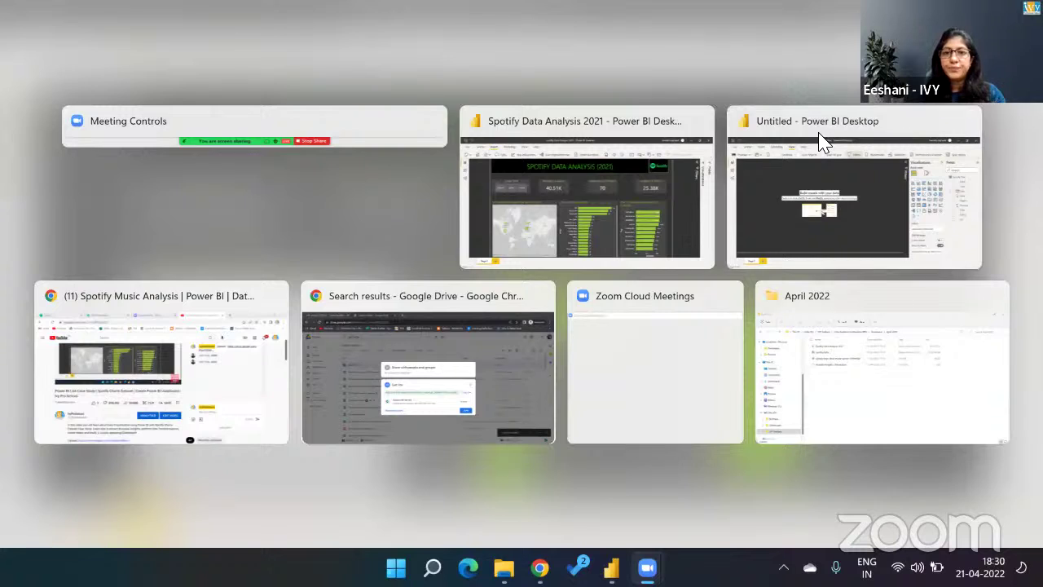
pyautogui.click(819, 140)
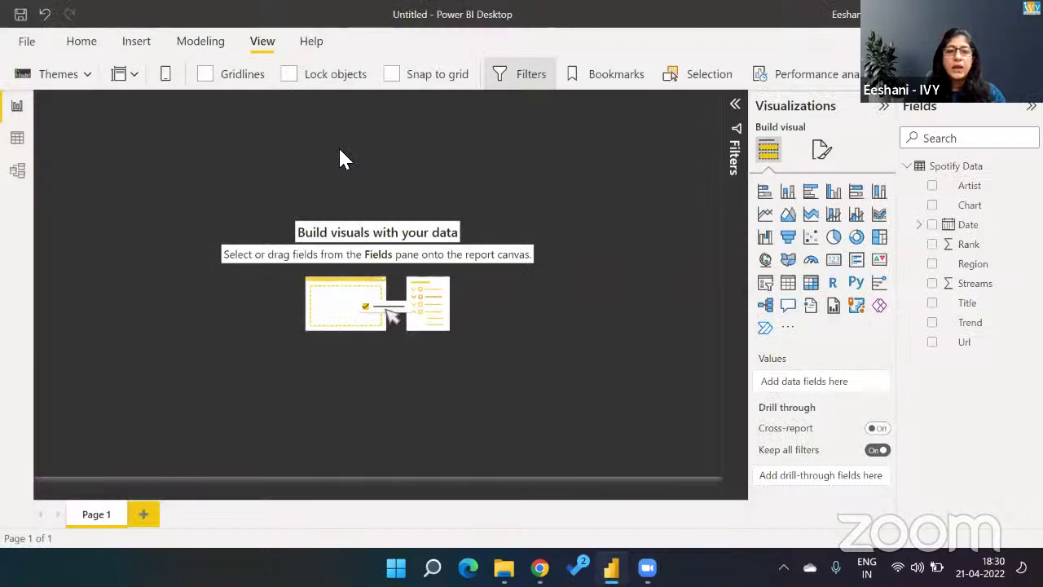
# Step: Insert a text box along the upper edge of the report page and shorten it to a banner shape
pyautogui.click(144, 46)
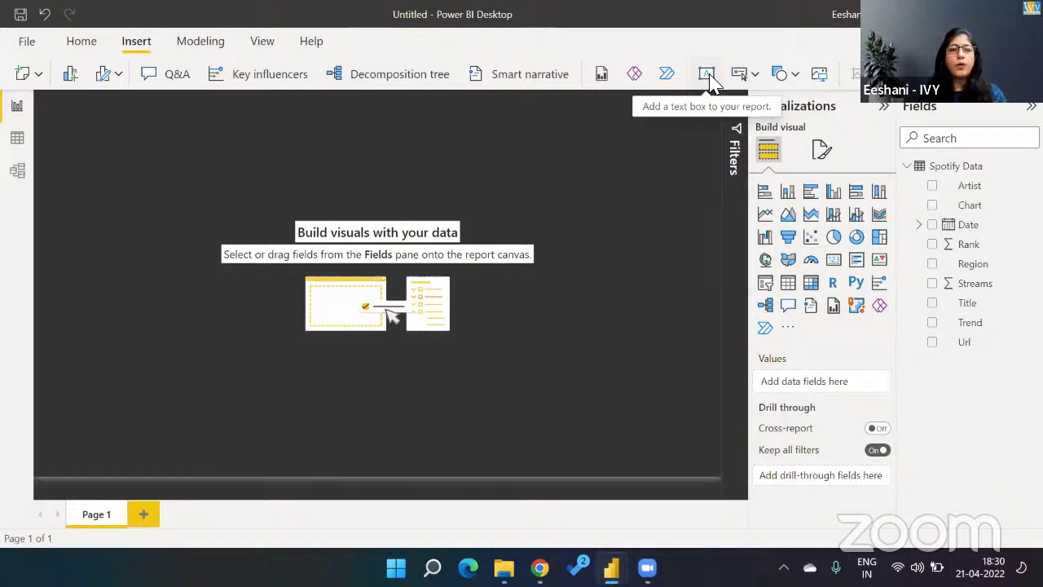
pyautogui.click(696, 77)
pyautogui.moveTo(190, 167); pyautogui.dragTo(638, 153)
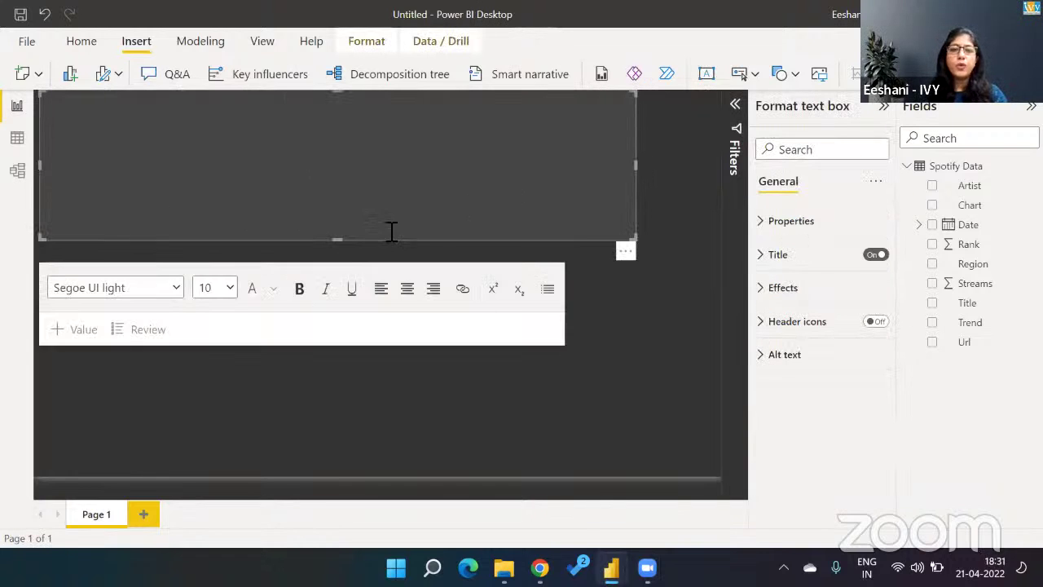
pyautogui.moveTo(330, 240); pyautogui.dragTo(316, 147)
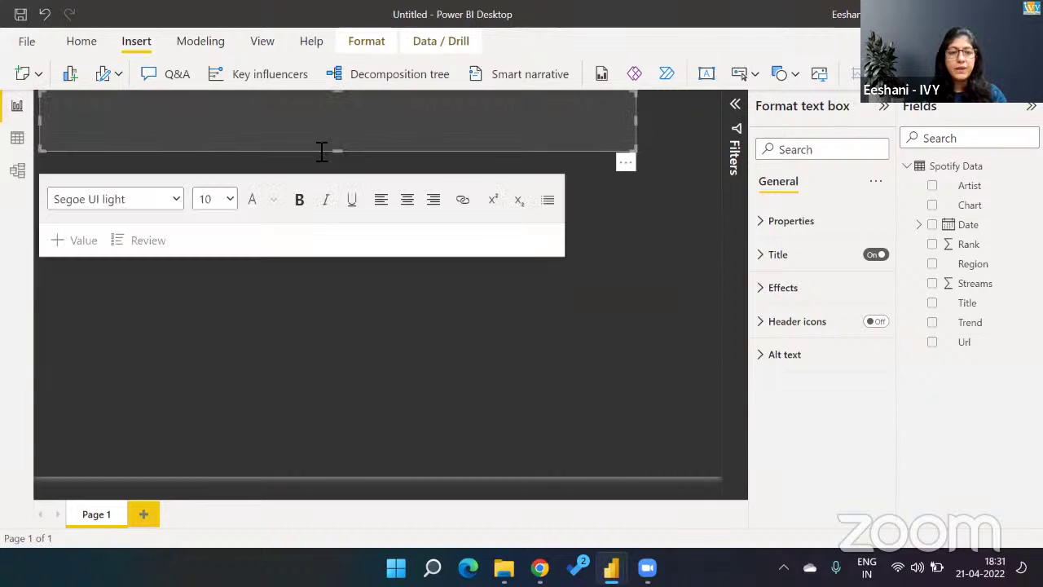
# Step: Format the text box's font as Calibri, size 36, bold, in a darker shade of the theme green
pyautogui.click(176, 199)
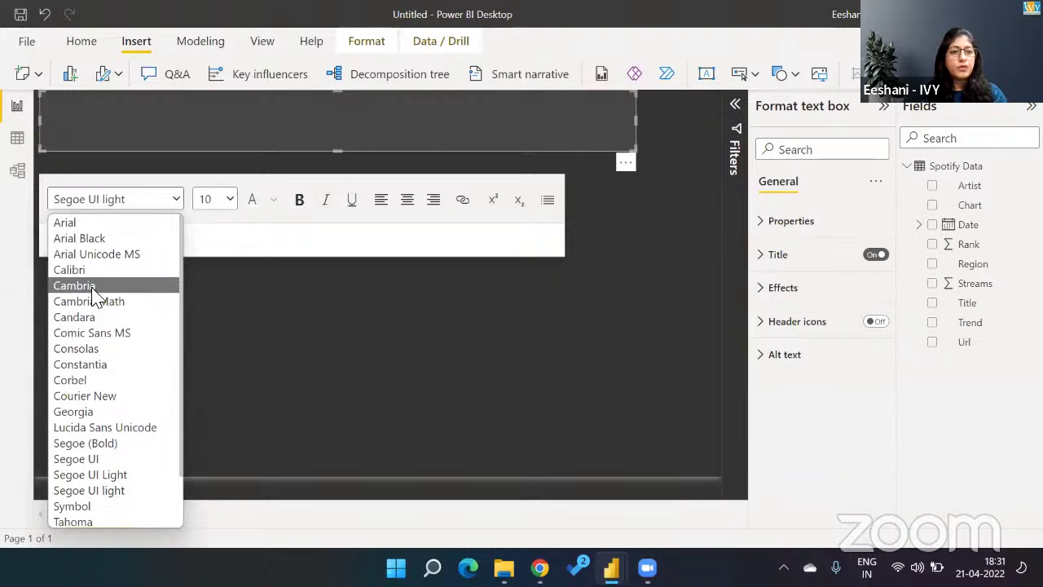
pyautogui.click(84, 269)
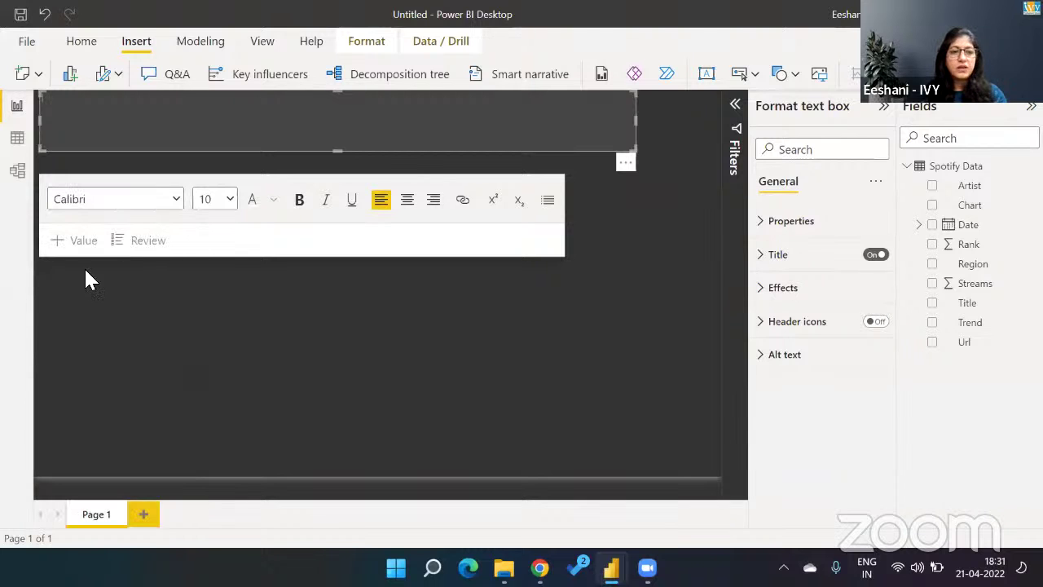
pyautogui.click(230, 198)
pyautogui.click(212, 429)
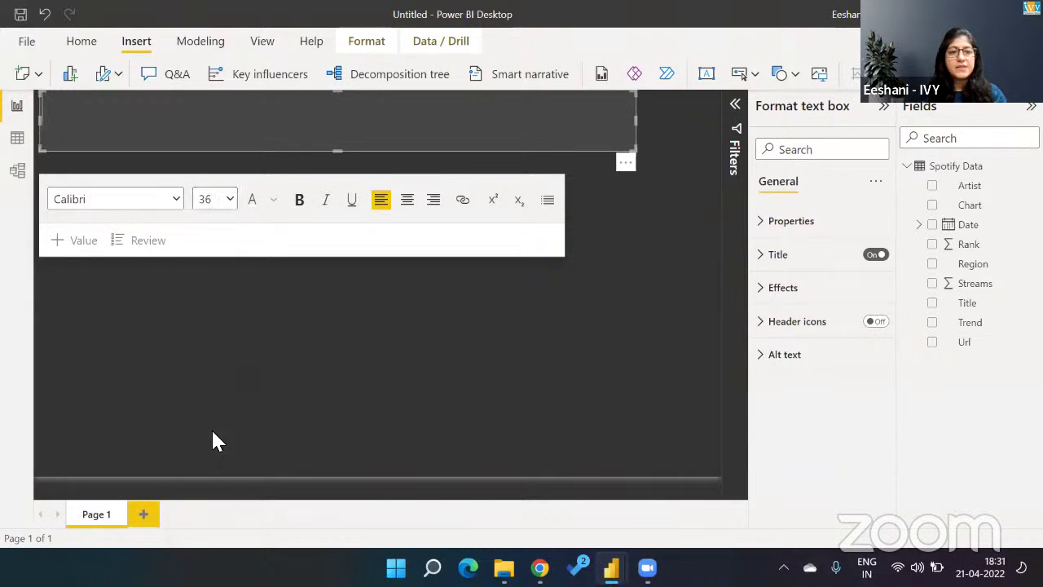
pyautogui.click(300, 204)
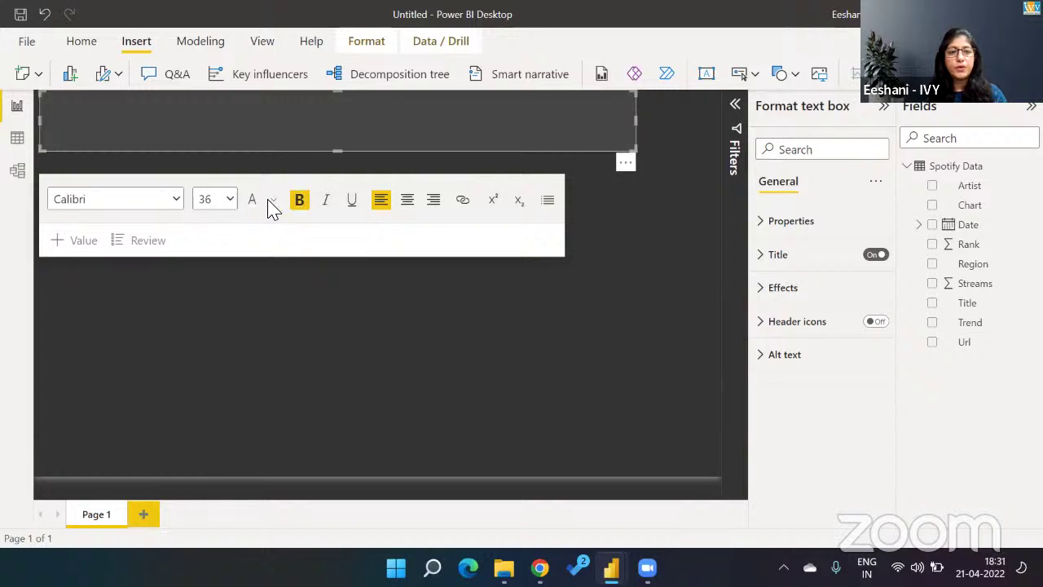
pyautogui.click(274, 202)
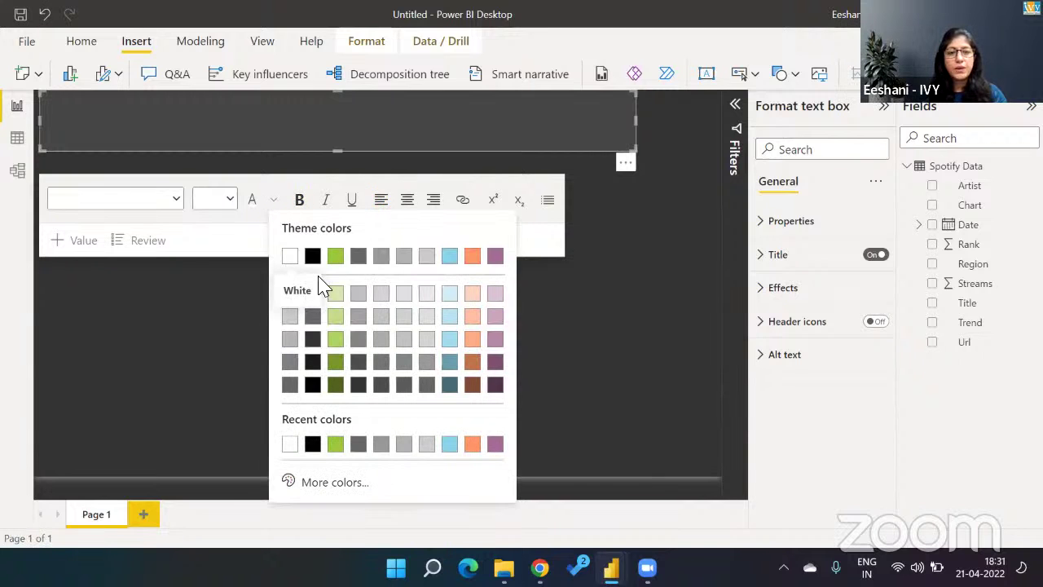
pyautogui.click(335, 361)
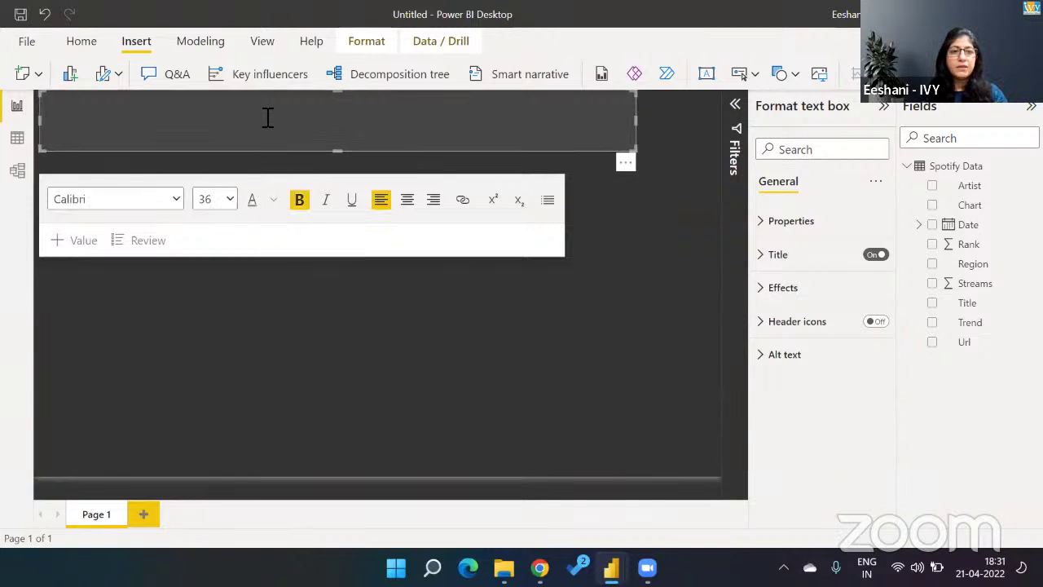
# Step: Enter the centred title SPOTIFY DATA ANALYSIS in the text box and reduce the box height to fit the text
pyautogui.write('SP')
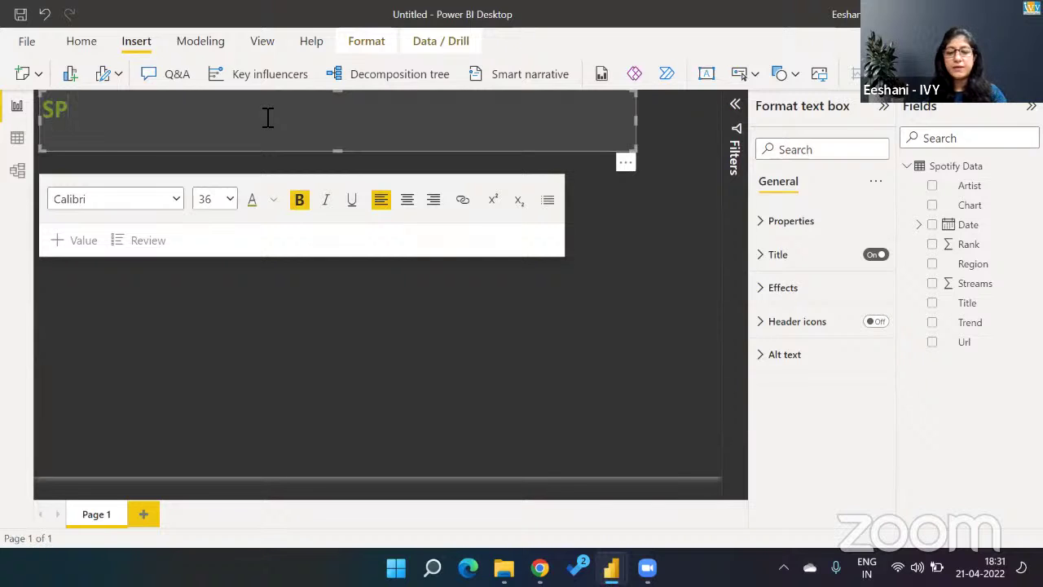
pyautogui.write('OTIFY DATA')
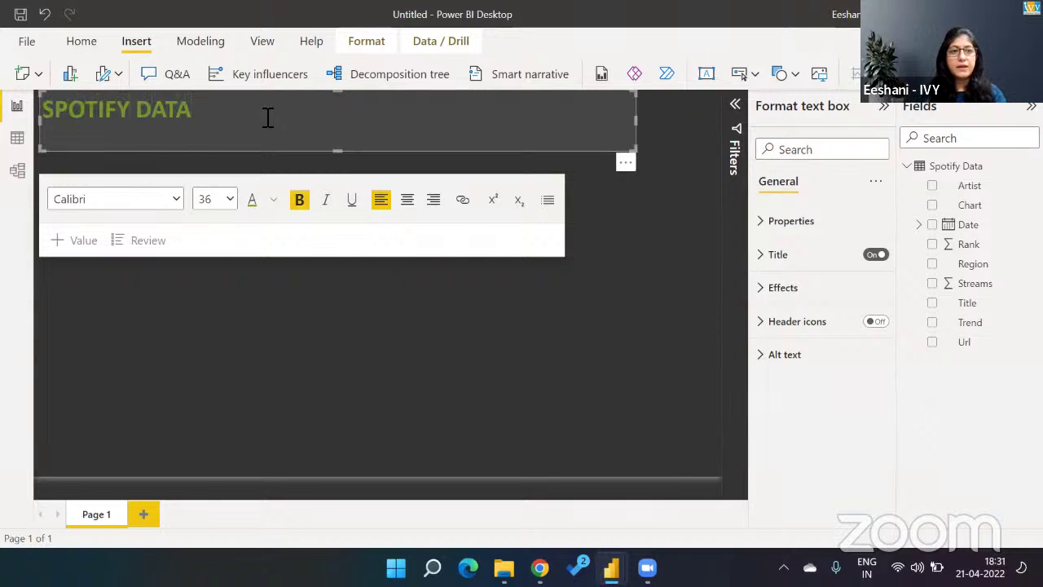
pyautogui.write(' ANALYSIS')
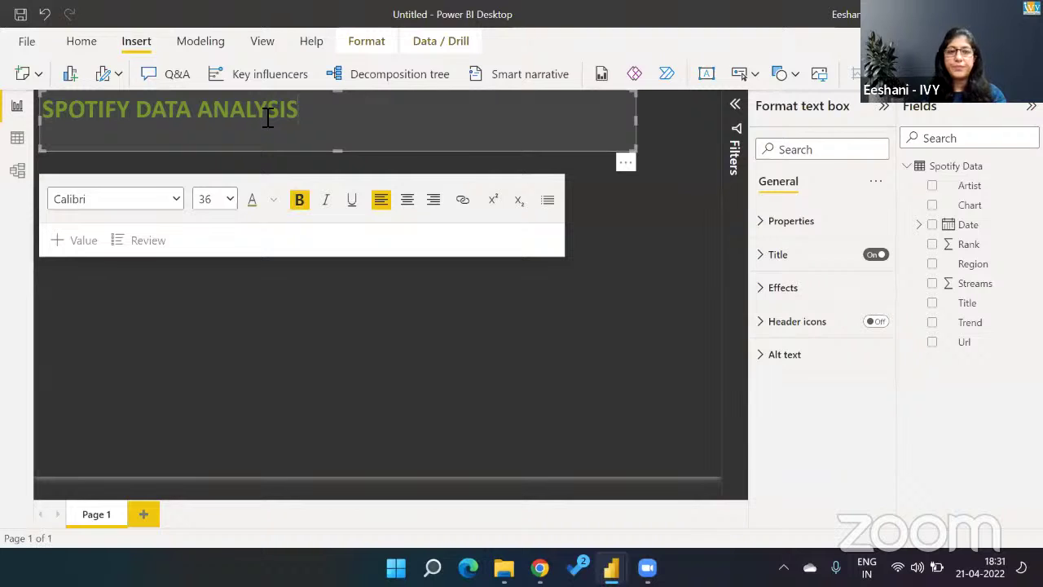
pyautogui.click(406, 201)
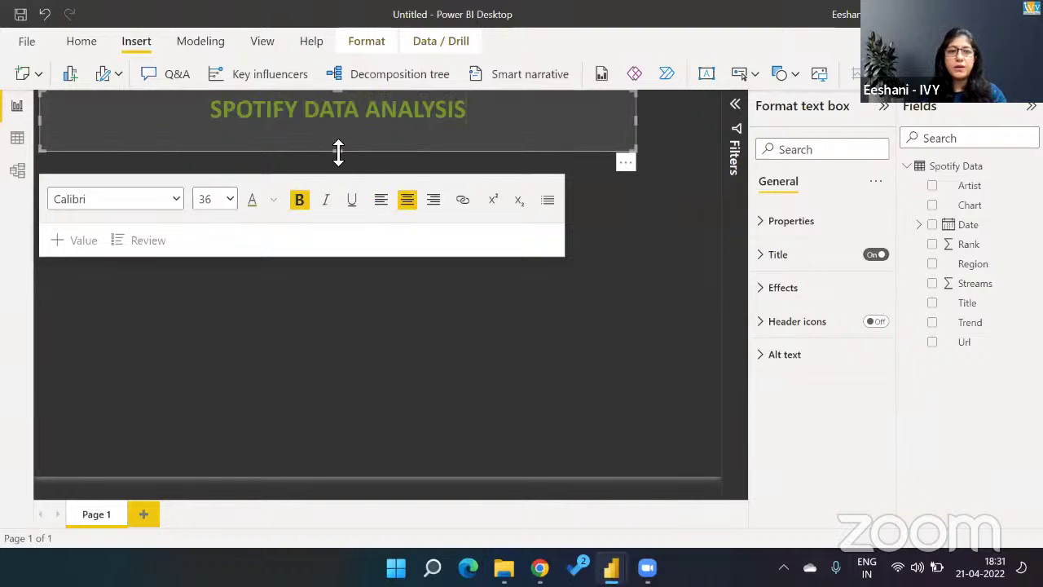
pyautogui.moveTo(338, 151); pyautogui.dragTo(332, 126)
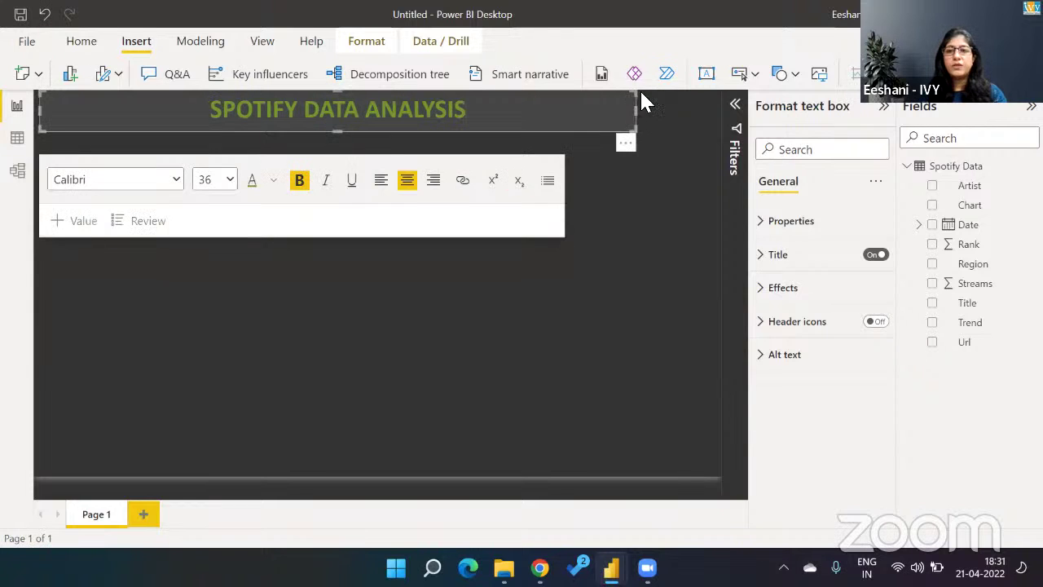
pyautogui.click(667, 111)
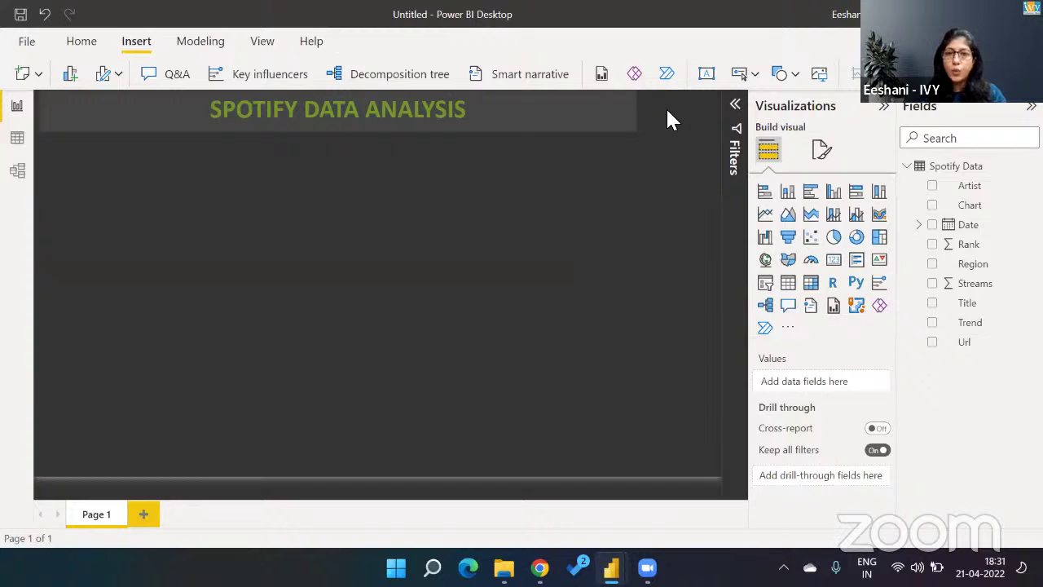
# Step: Insert the image spotify-logo-dark-mode-vector-37694344 and fit it beside the title box in the page's upper-right corner at the same height
pyautogui.click(819, 76)
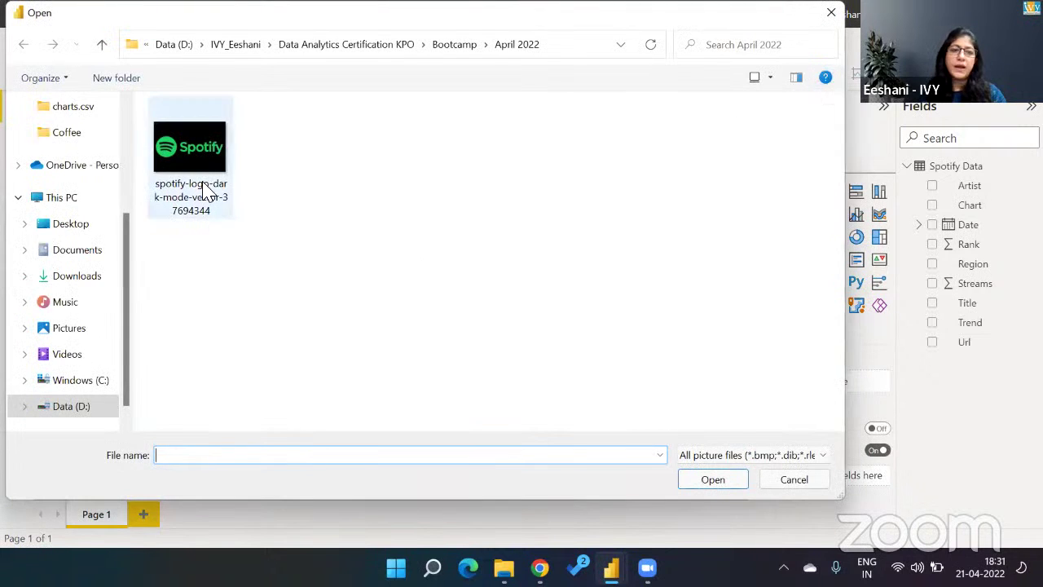
pyautogui.doubleClick(208, 190)
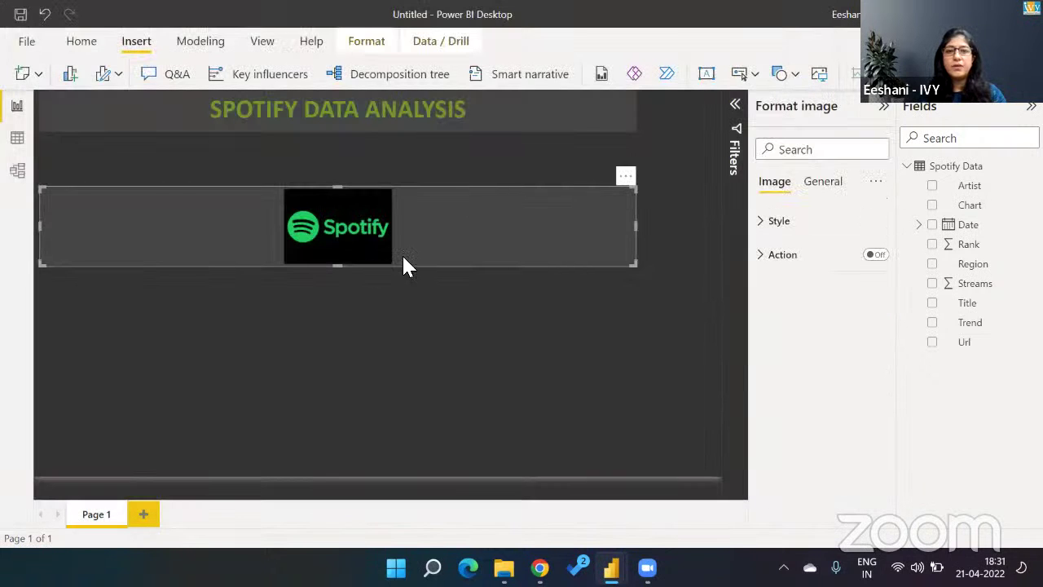
pyautogui.moveTo(636, 225); pyautogui.dragTo(679, 136)
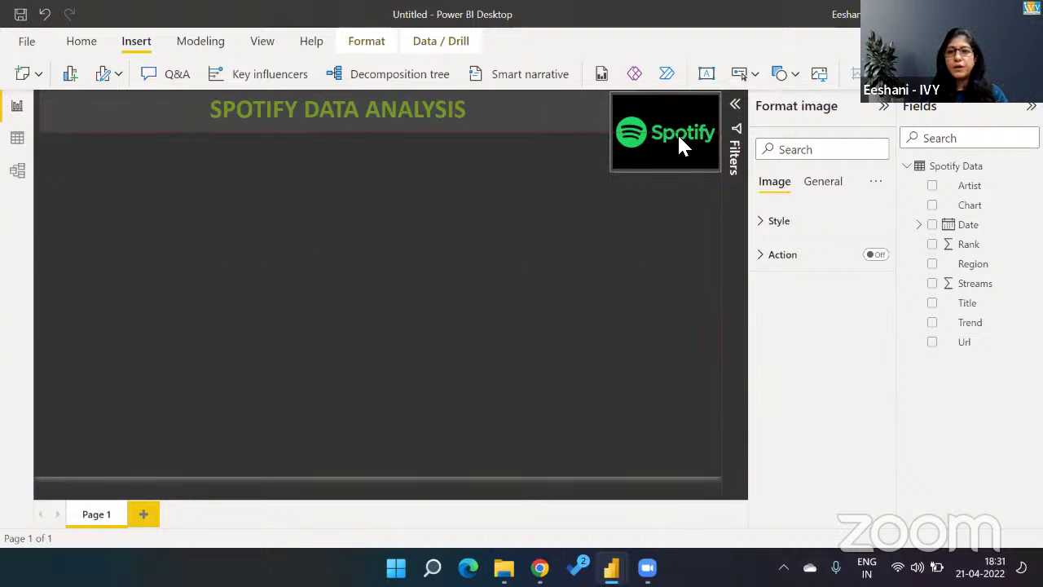
pyautogui.moveTo(612, 167); pyautogui.dragTo(673, 130)
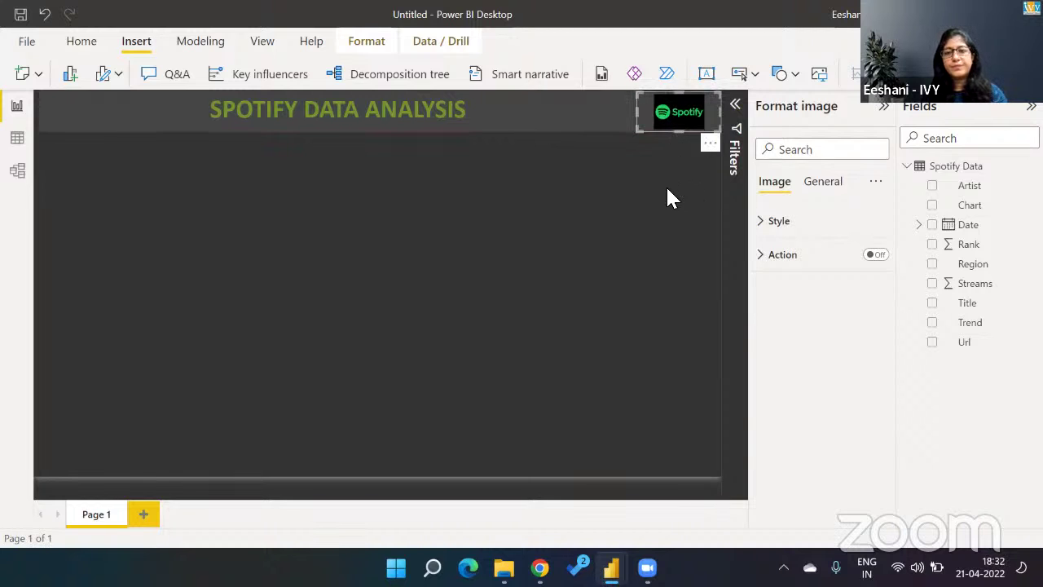
pyautogui.click(667, 192)
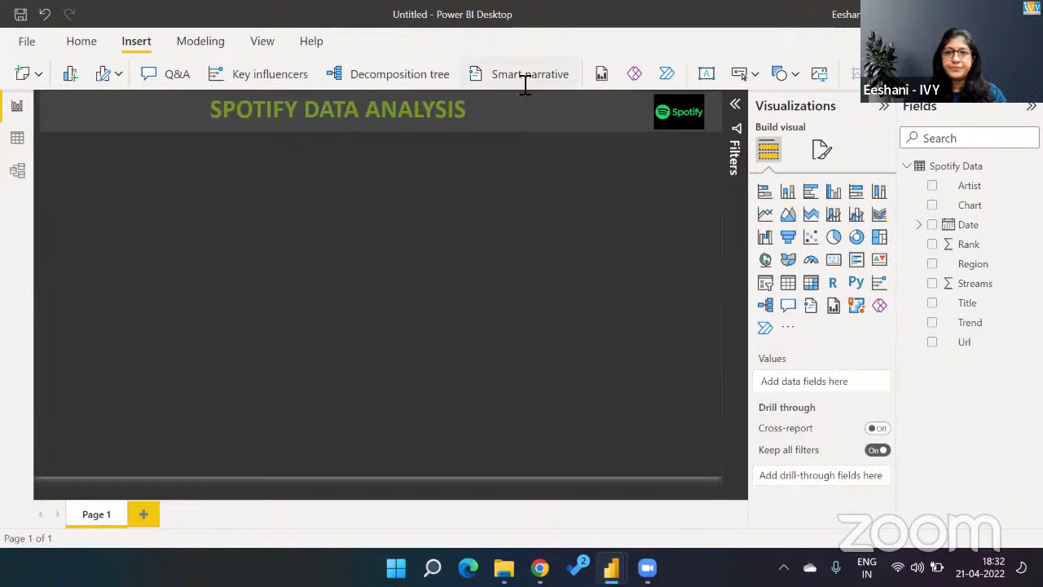
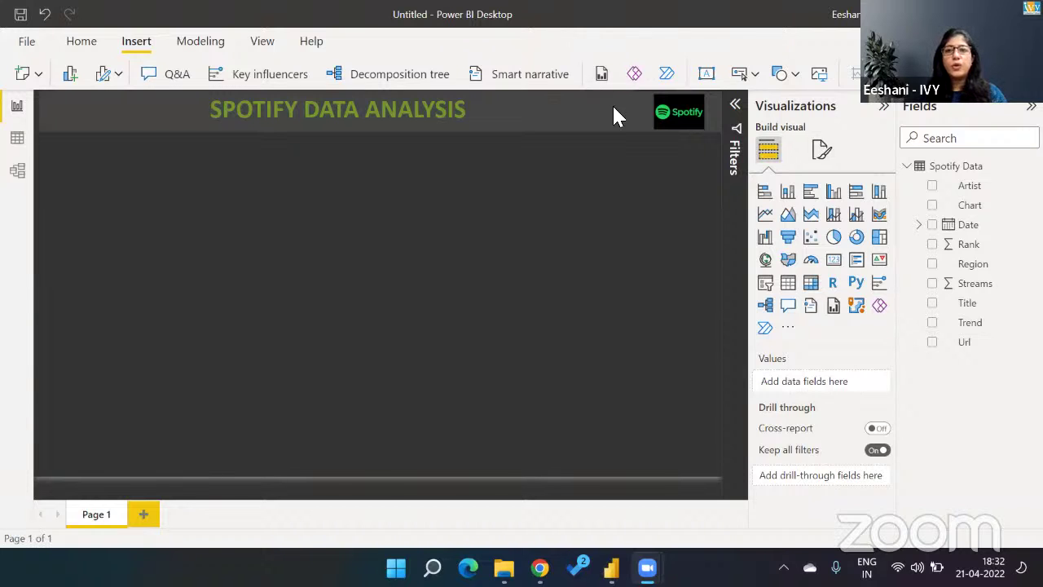
# Step: Delete the Spotify logo beside the title and insert the spotify-logo-dark-mode-vector-37694344 image again
pyautogui.click(690, 109)
pyautogui.press('Delete')
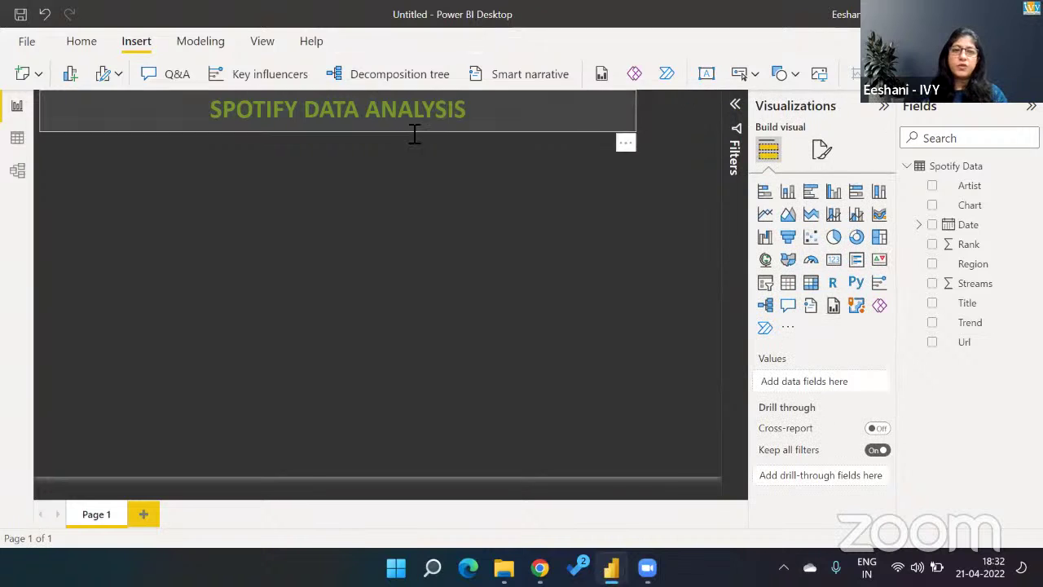
pyautogui.click(820, 75)
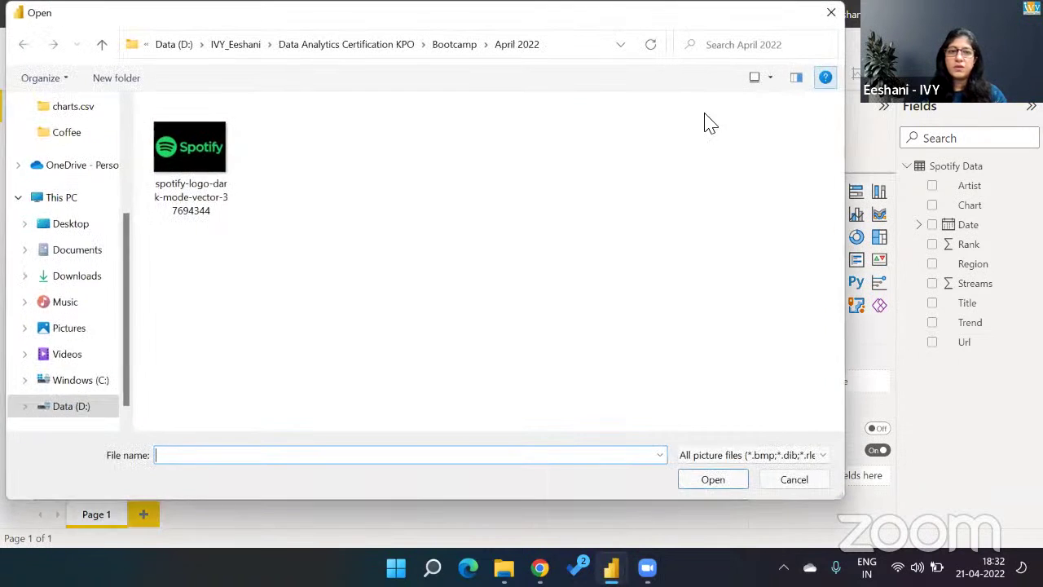
pyautogui.doubleClick(204, 158)
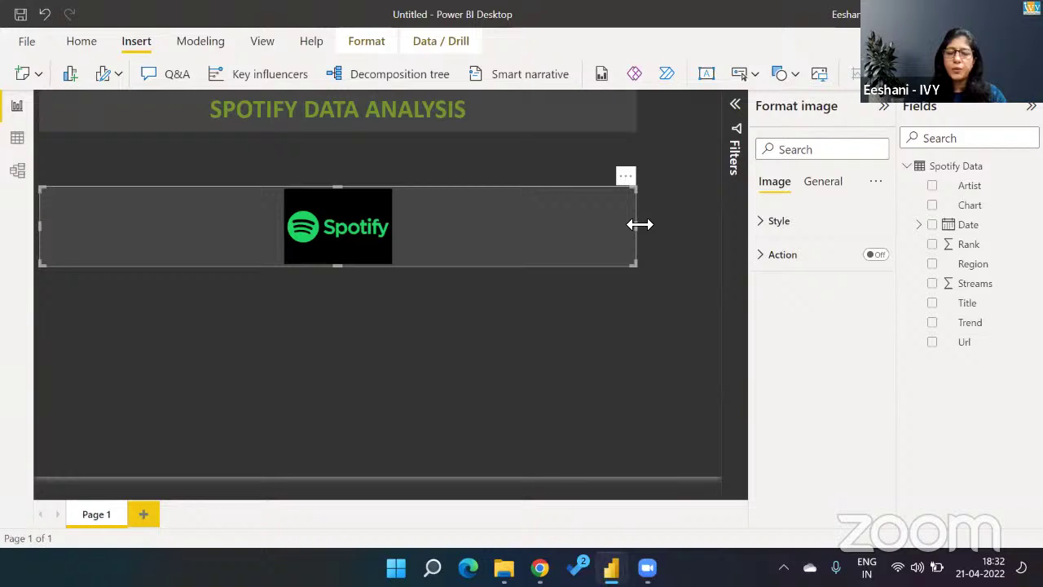
# Step: Narrow the inserted Spotify logo to a small box and place it beside the title in the page's upper-right corner
pyautogui.moveTo(639, 224); pyautogui.dragTo(131, 225)
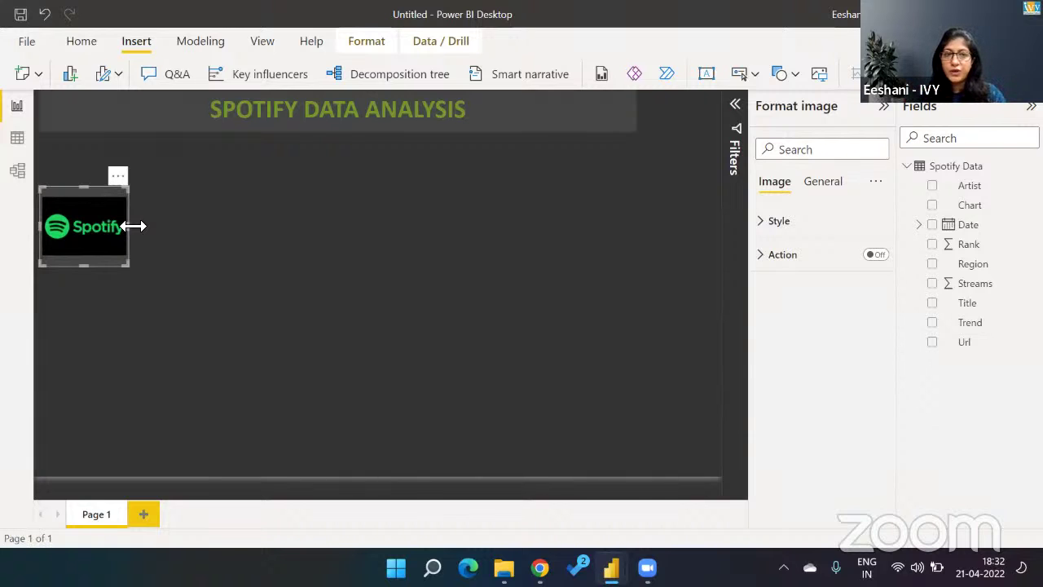
pyautogui.moveTo(95, 233); pyautogui.dragTo(671, 131)
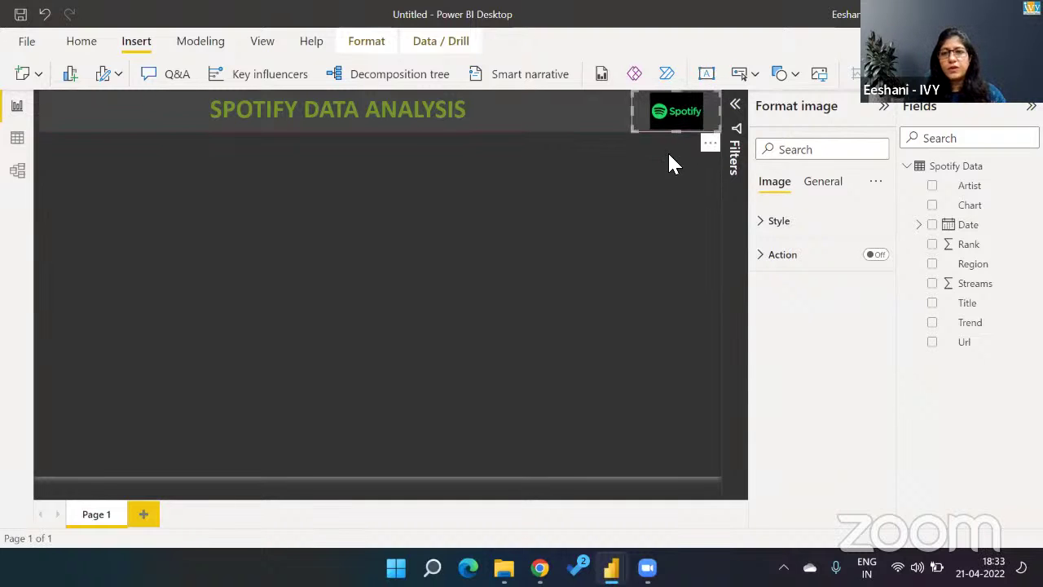
pyautogui.click(670, 163)
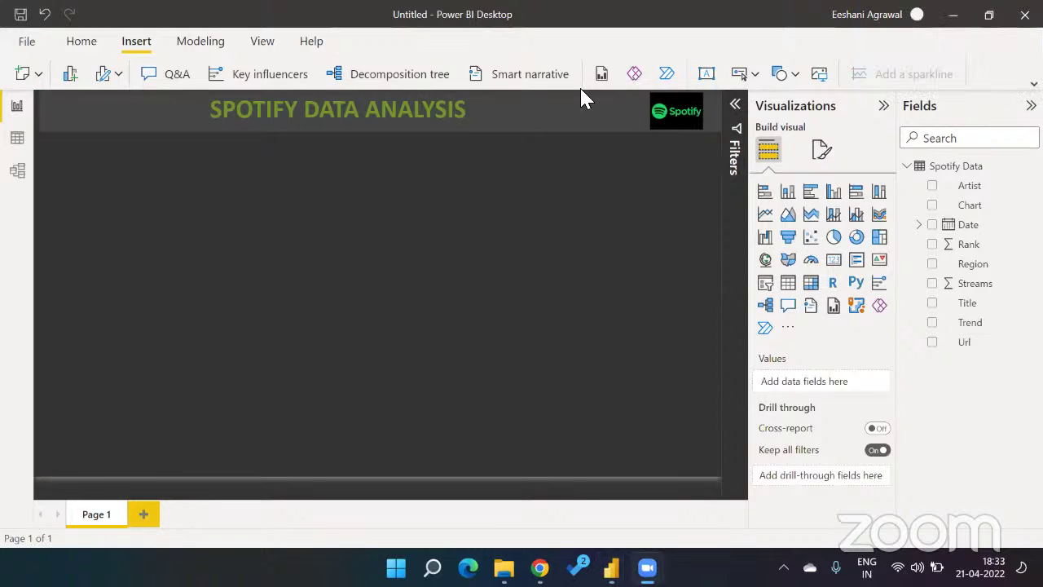
pyautogui.click(596, 204)
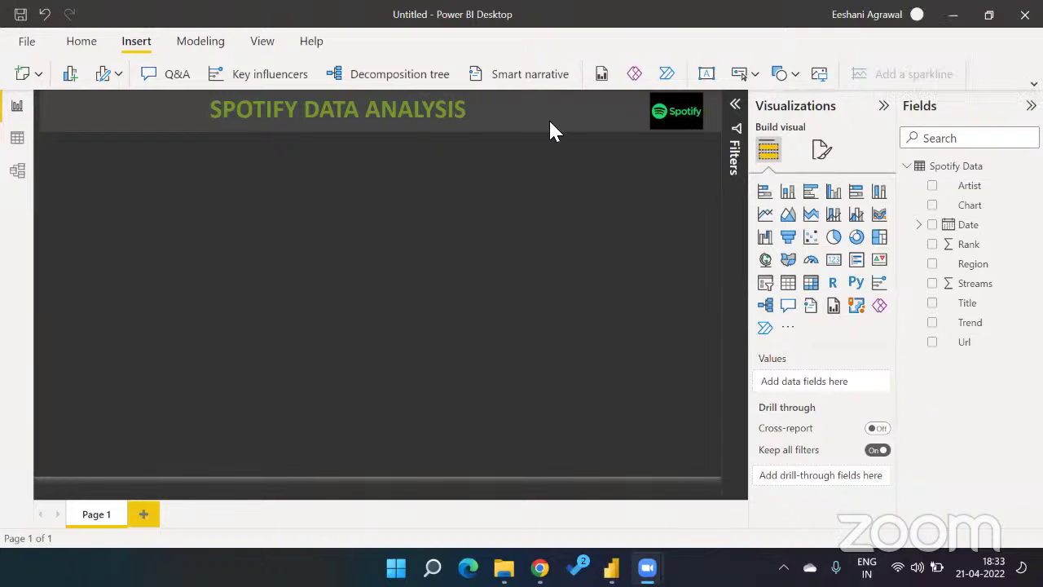
# Step: Check the layout of the finished Spotify Data Analysis 2021 report, and place a narrow card visual below the title in the untitled report
pyautogui.hotkey('alt', 'Tab')
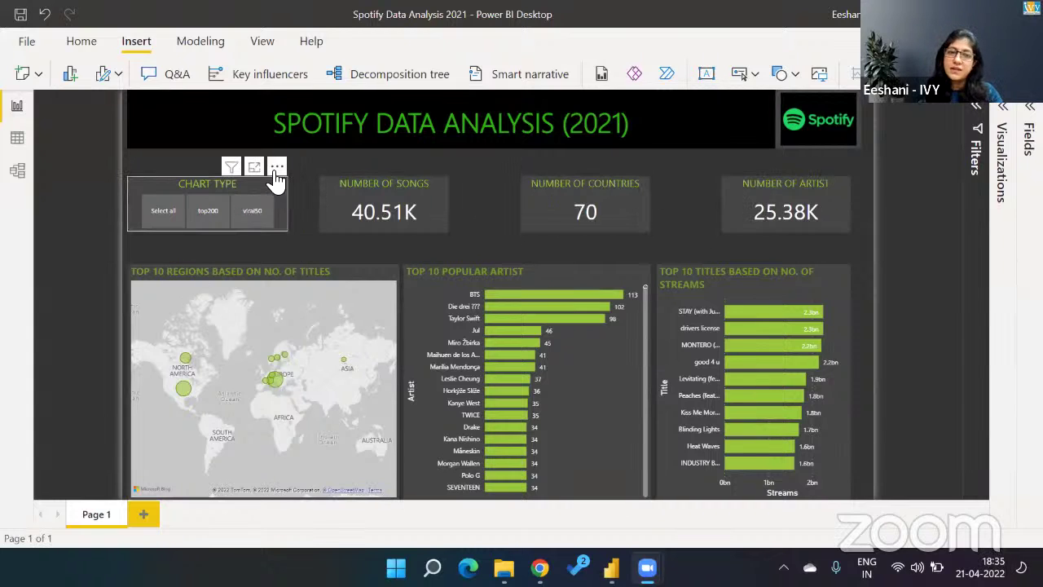
pyautogui.click(318, 231)
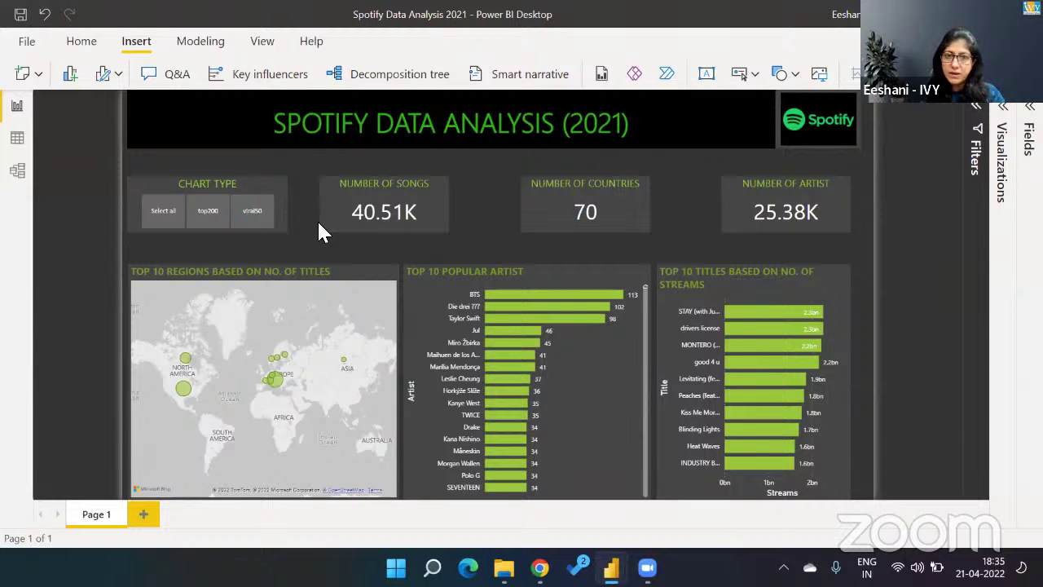
pyautogui.hotkey('alt', 'Tab')
pyautogui.hotkey('alt', 'Tab')
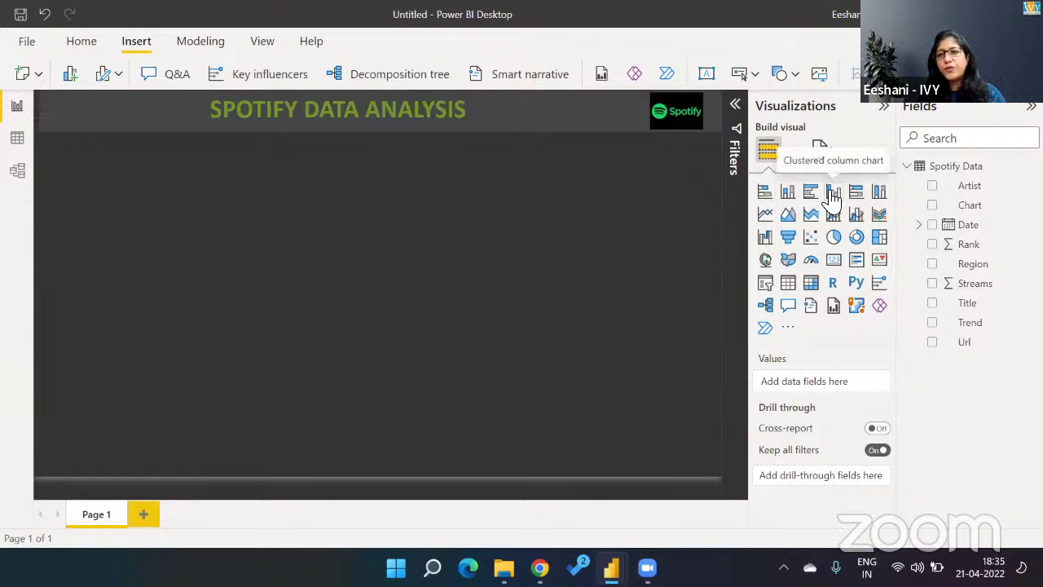
pyautogui.click(834, 259)
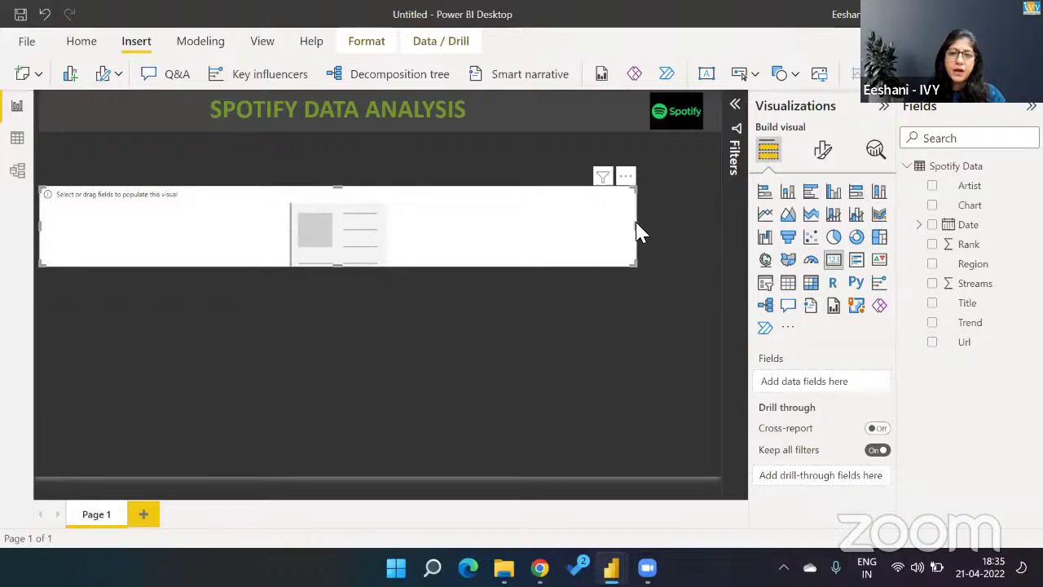
pyautogui.moveTo(636, 224); pyautogui.dragTo(146, 240)
pyautogui.rightClick(147, 233)
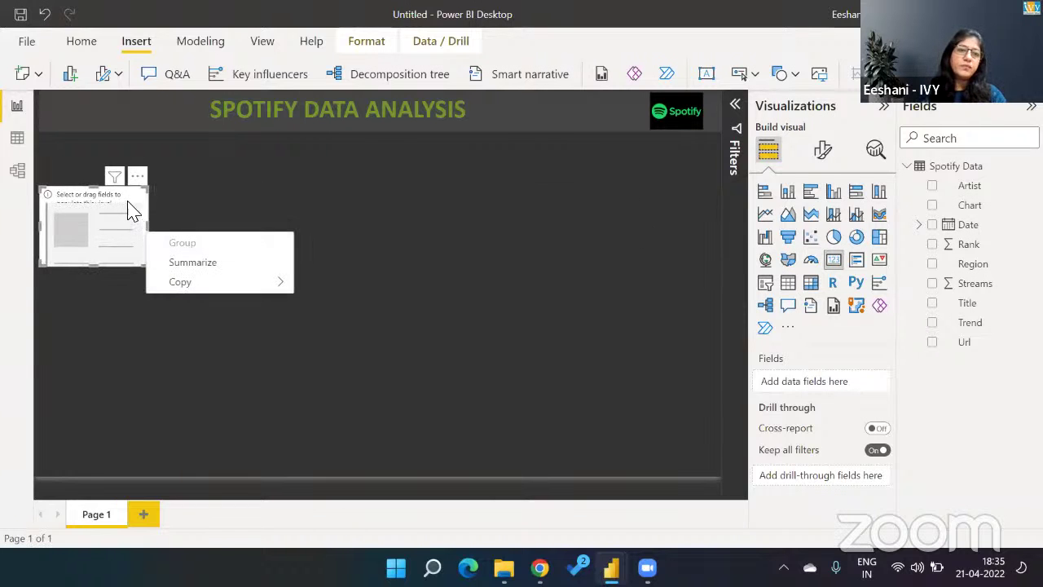
pyautogui.click(128, 203)
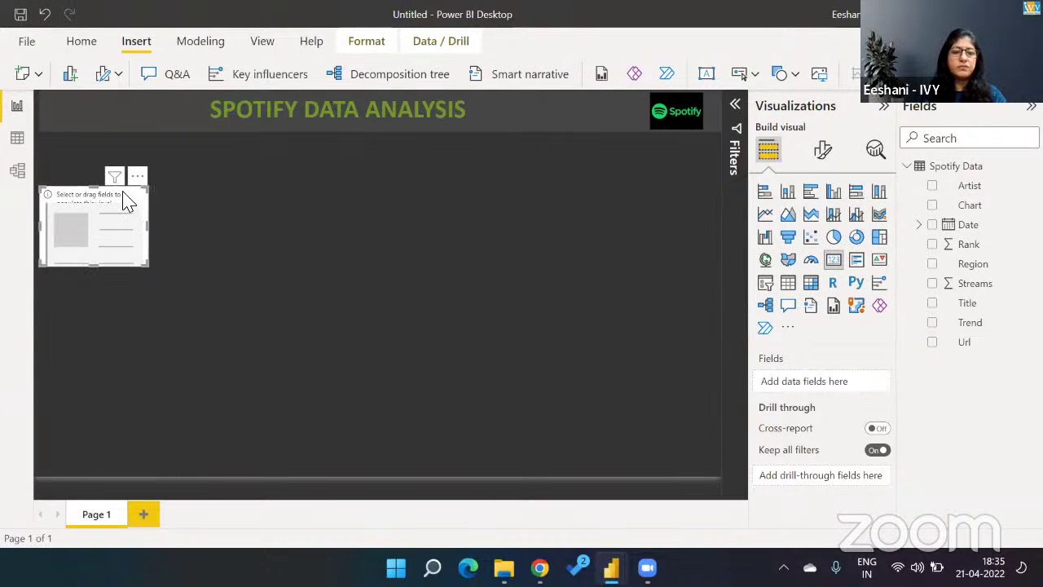
pyautogui.moveTo(125, 203); pyautogui.dragTo(287, 162)
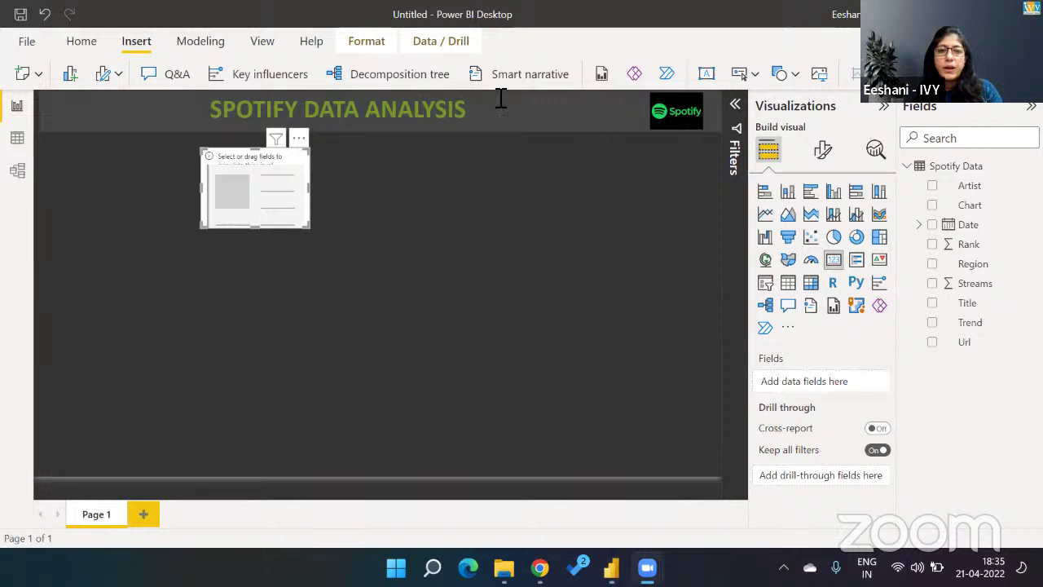
# Step: Recheck the finished report's cards, and add the Title field to the new card summarized as Count (Distinct)
pyautogui.hotkey('alt', 'Tab')
pyautogui.press('Tab')
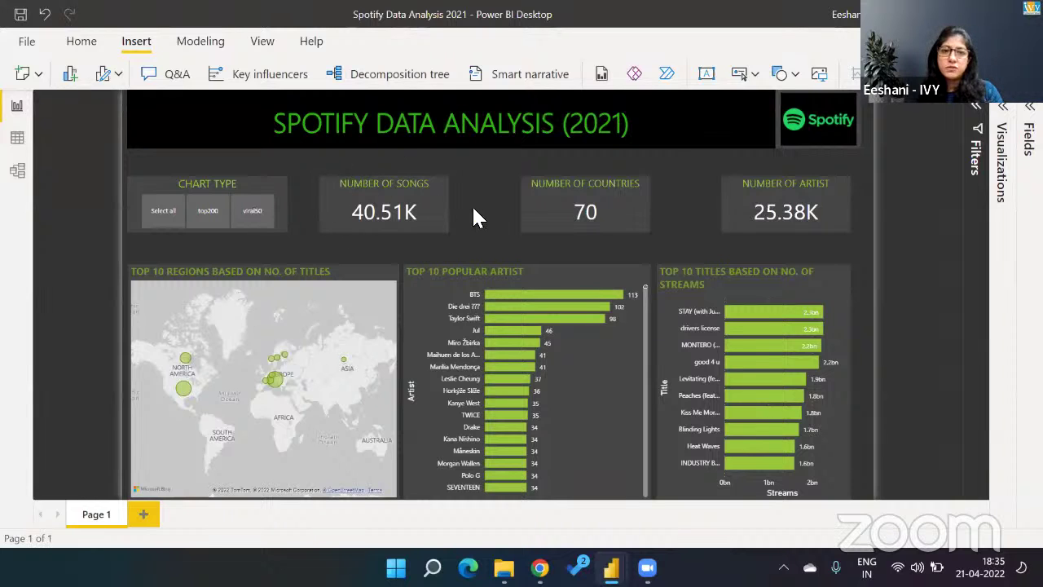
pyautogui.hotkey('alt', 'Tab')
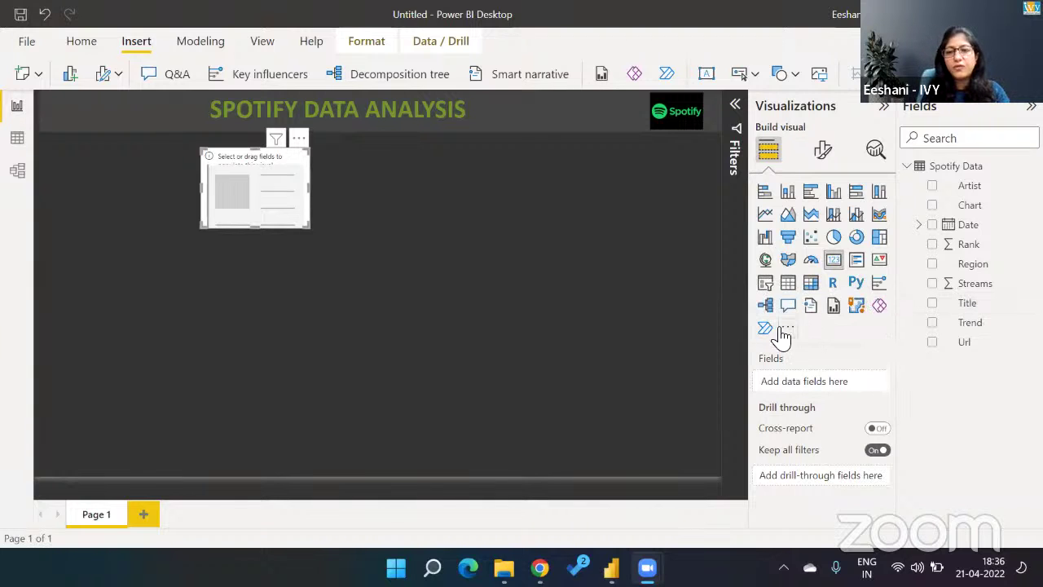
pyautogui.moveTo(970, 306); pyautogui.dragTo(840, 389)
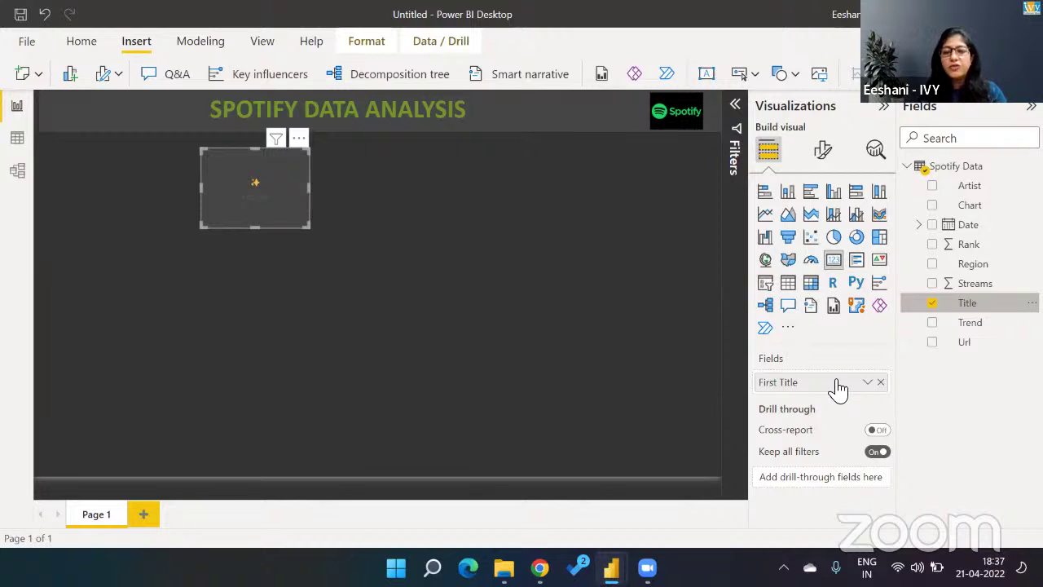
pyautogui.click(867, 385)
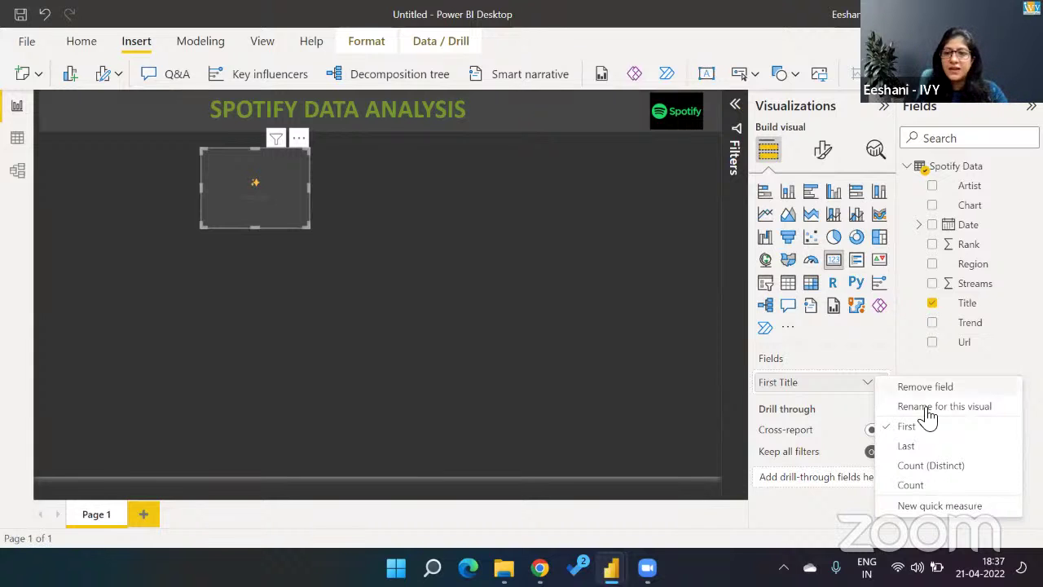
pyautogui.click(913, 484)
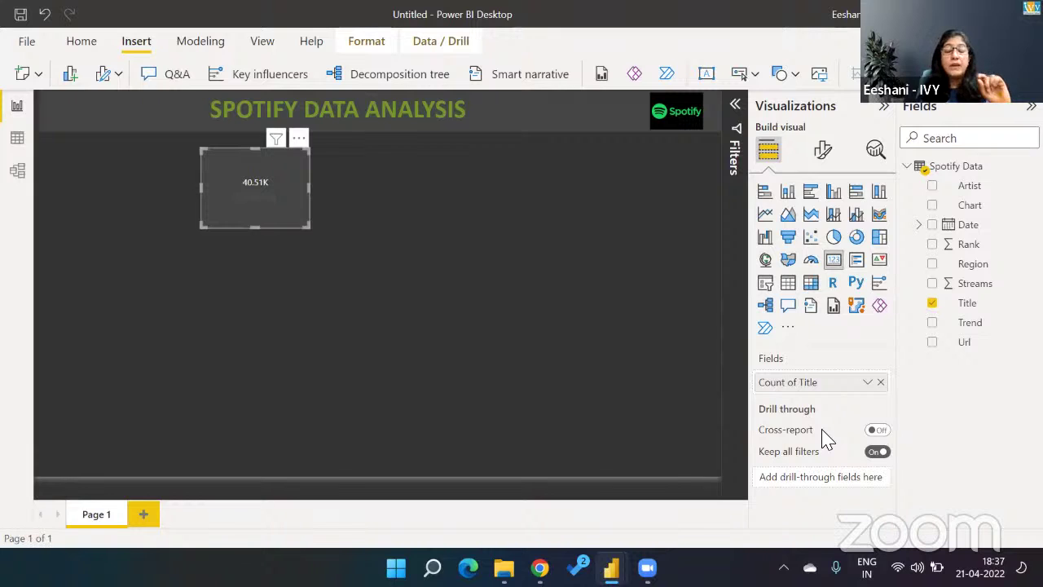
pyautogui.moveTo(827, 440)
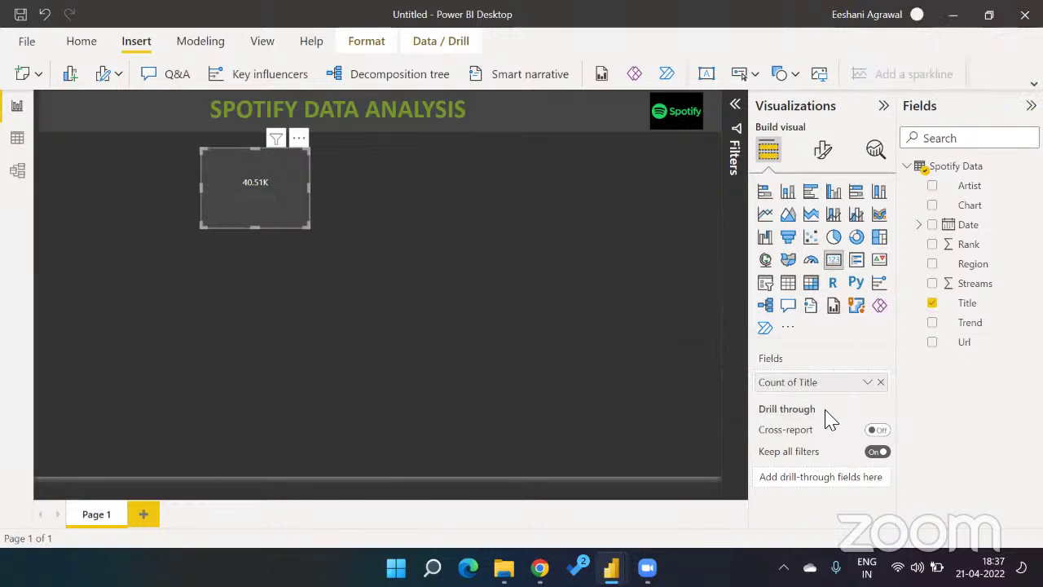
pyautogui.click(868, 382)
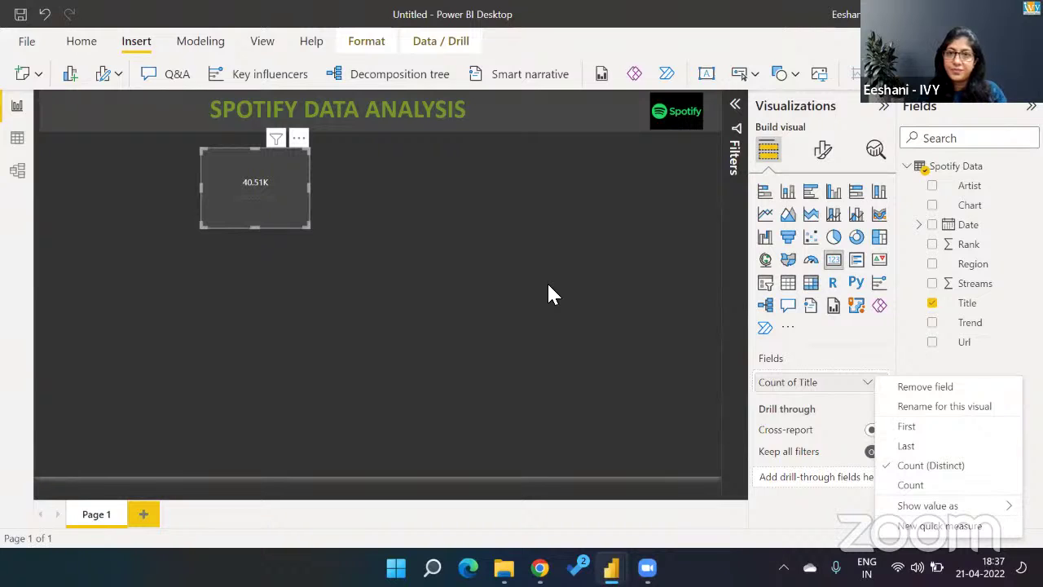
pyautogui.click(568, 109)
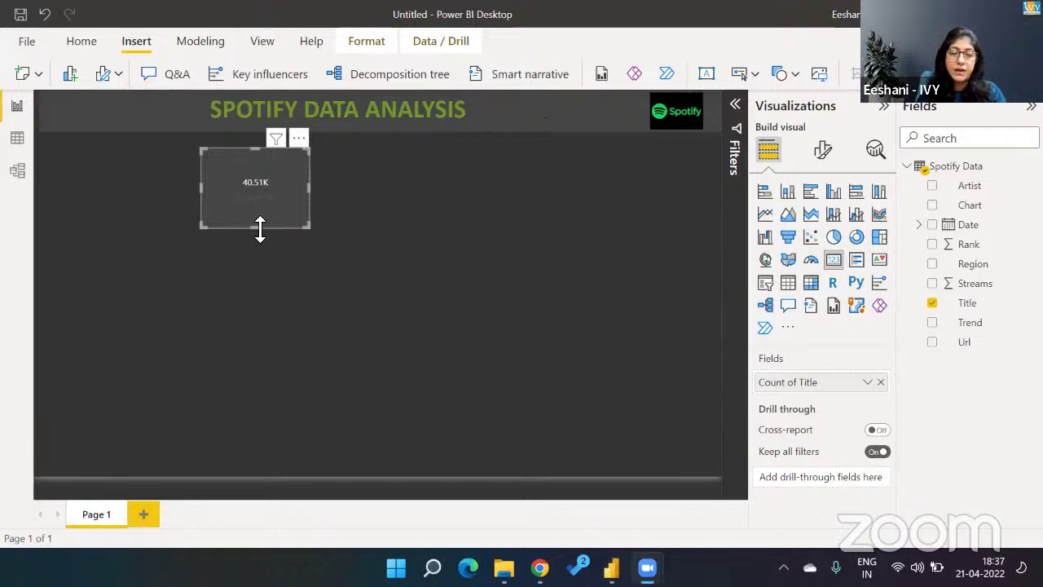
# Step: Reduce the card's height and compare it with the Number of Songs card in the finished Spotify Data Analysis 2021 report
pyautogui.moveTo(257, 228); pyautogui.dragTo(260, 204)
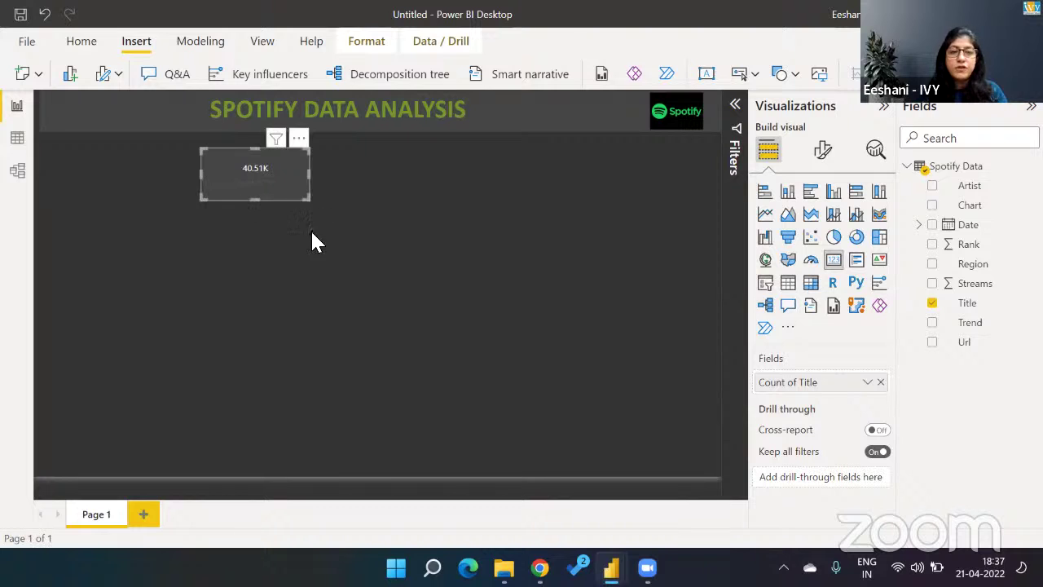
pyautogui.click(366, 253)
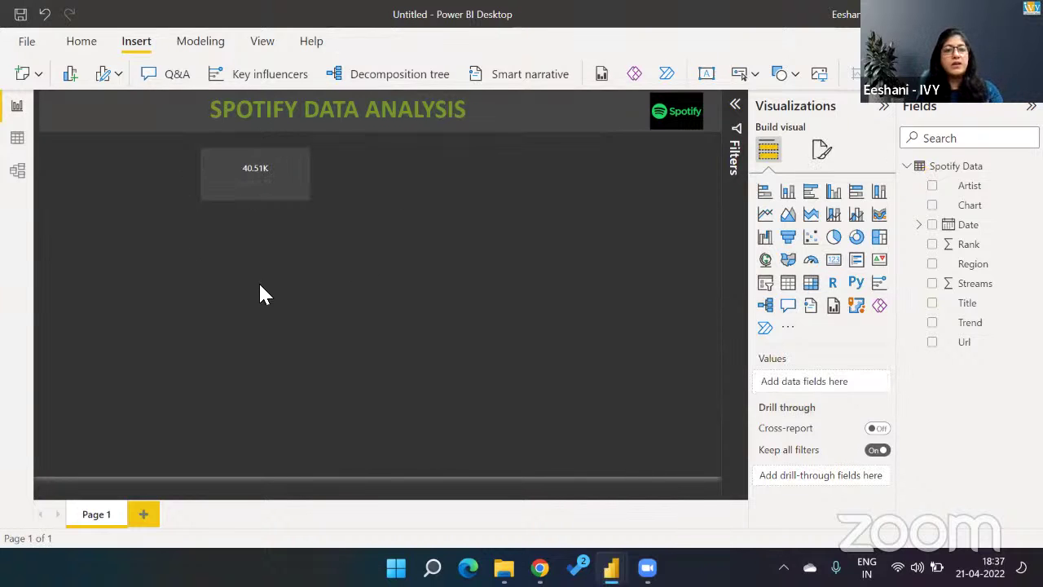
pyautogui.hotkey('alt', 'Tab')
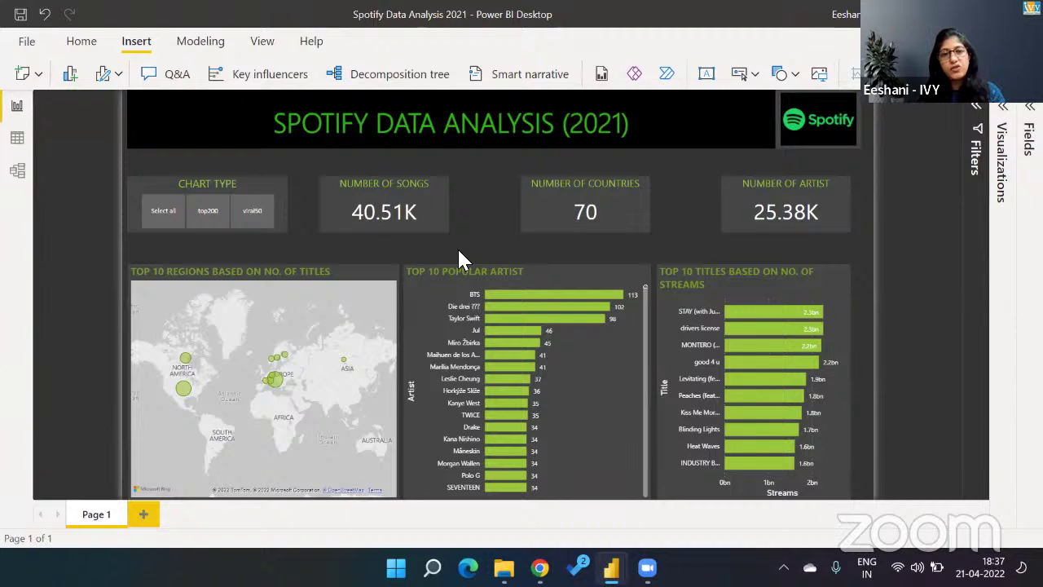
pyautogui.hotkey('alt', 'Tab')
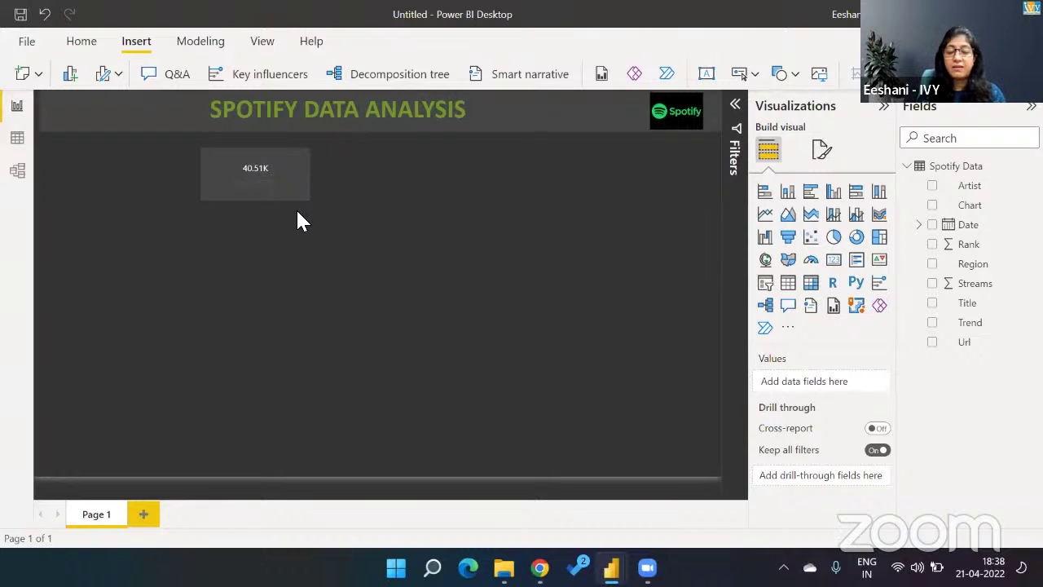
# Step: Turn off the card's category label and set its callout value font size to 21
pyautogui.click(297, 186)
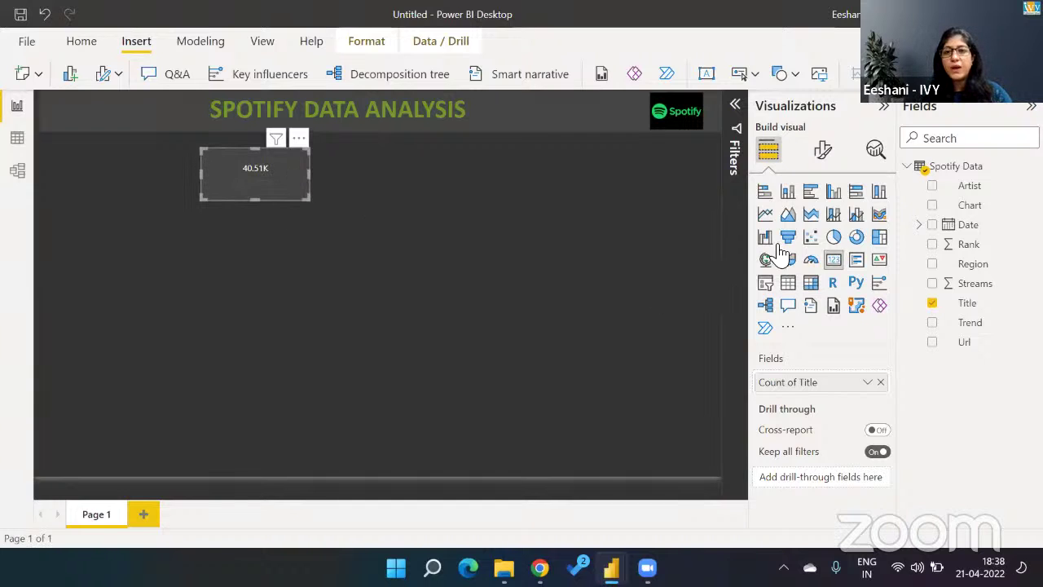
pyautogui.click(823, 154)
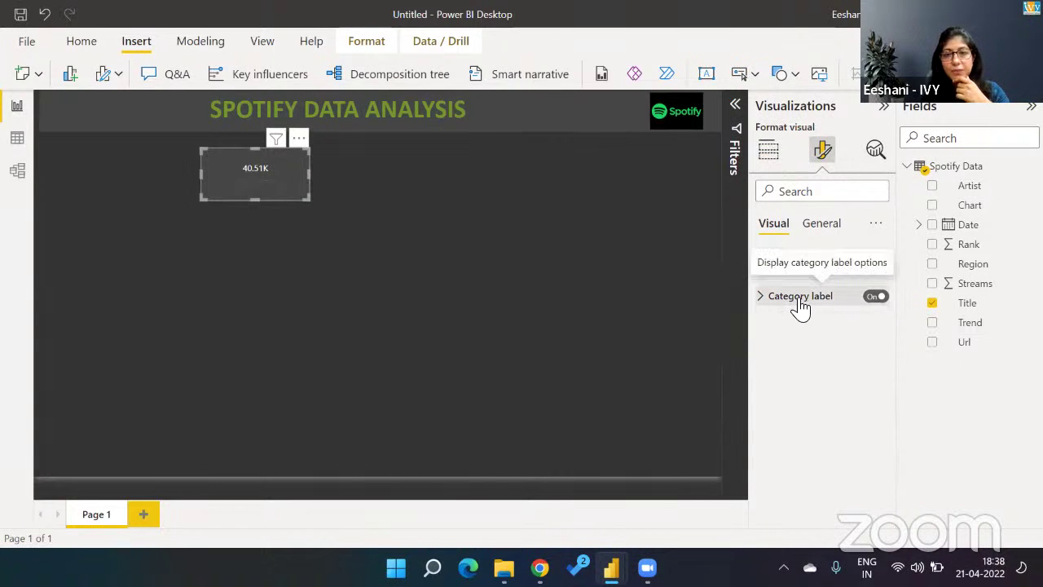
pyautogui.click(874, 297)
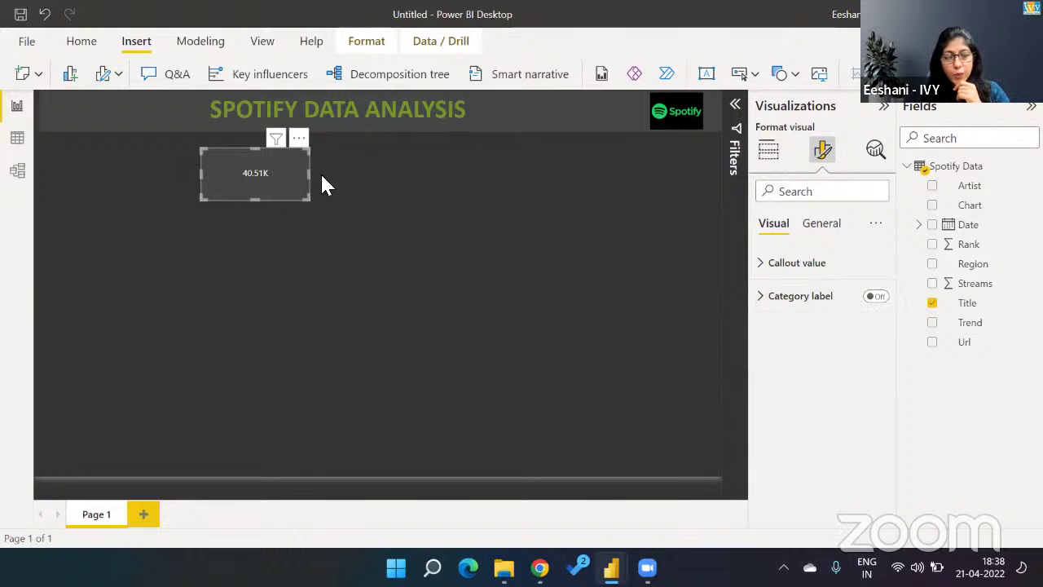
pyautogui.click(761, 264)
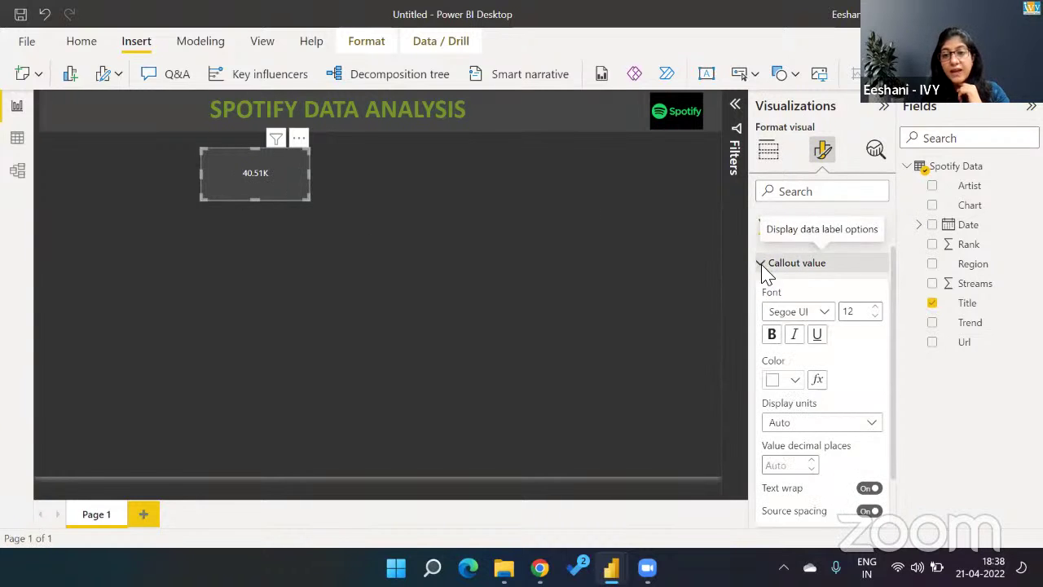
pyautogui.click(877, 308)
pyautogui.click(878, 308)
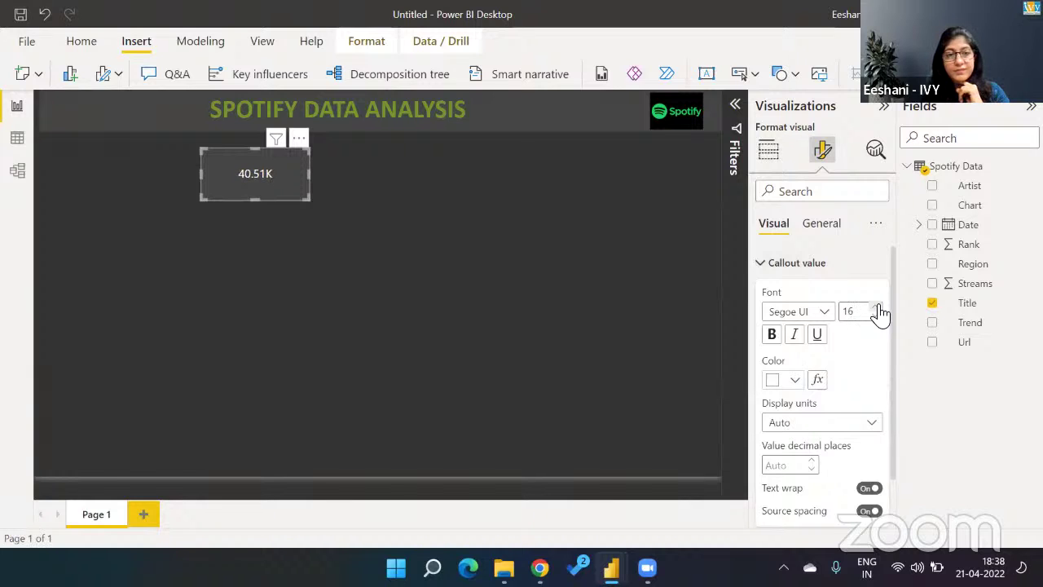
pyautogui.click(877, 308)
pyautogui.click(877, 308)
pyautogui.click(878, 308)
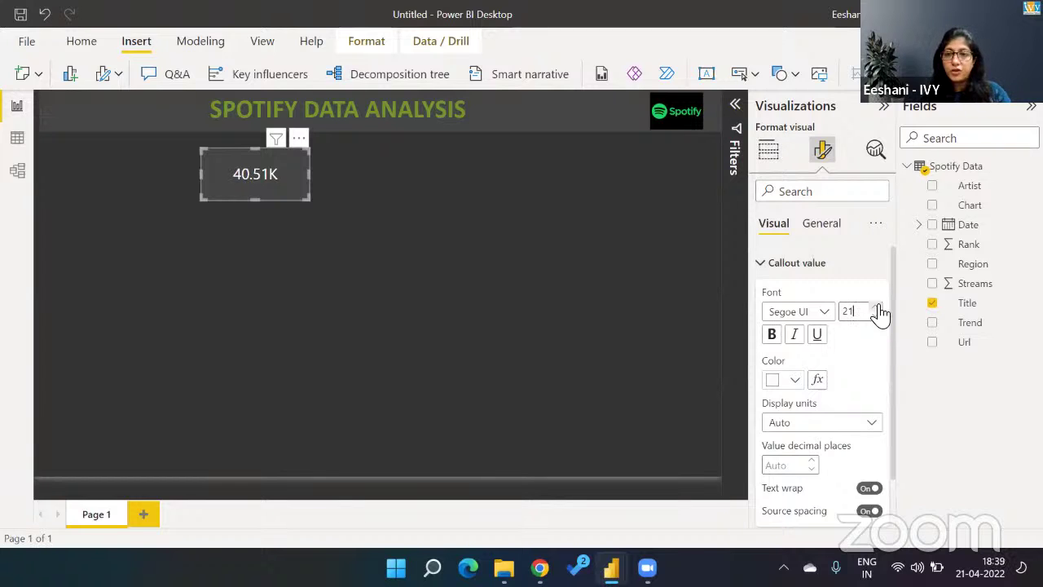
# Step: Give the card the title NUMBER OF SONGS in a darker shade of the theme green
pyautogui.click(824, 230)
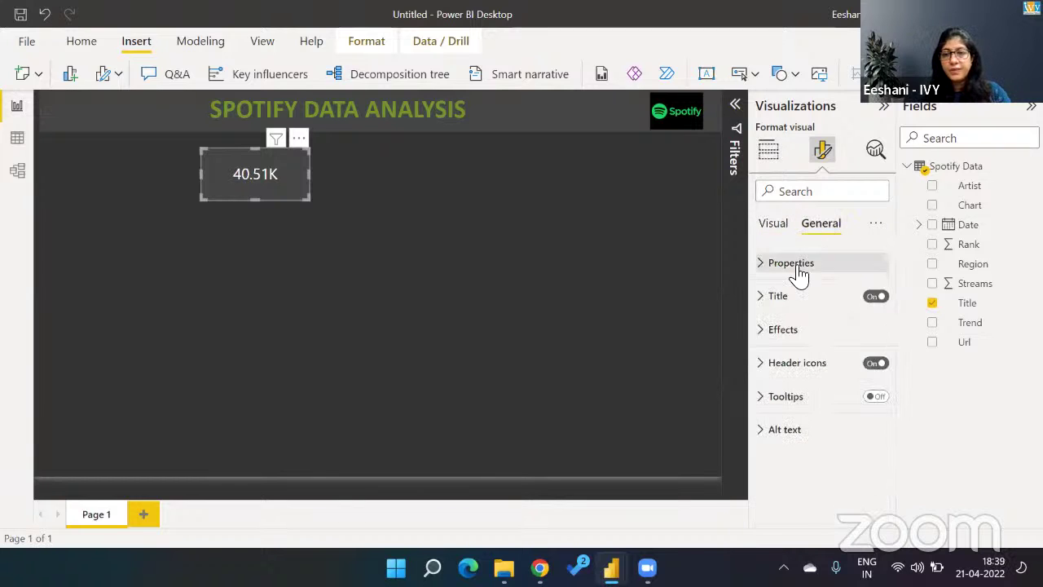
pyautogui.click(778, 298)
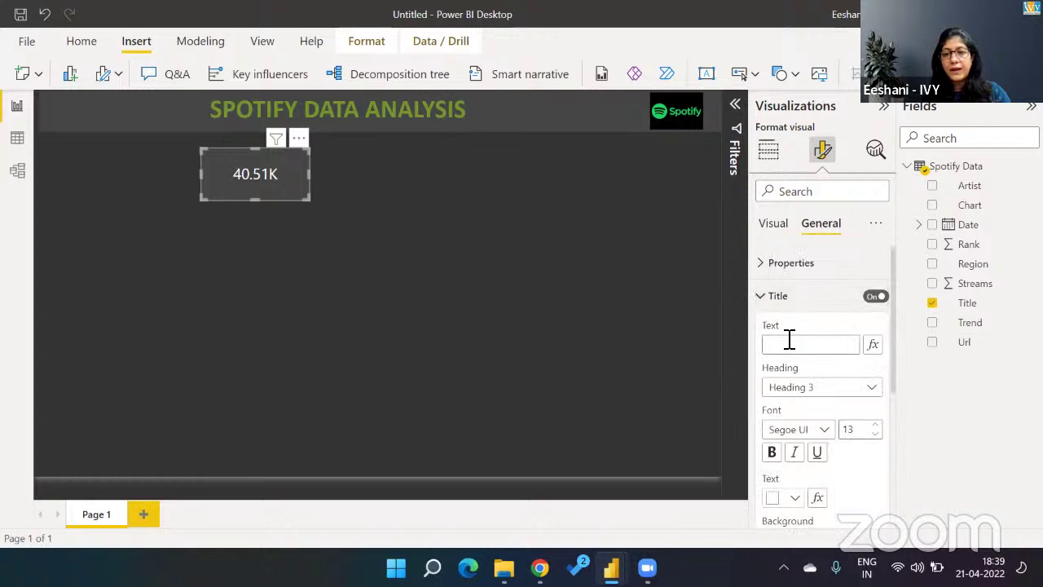
pyautogui.click(789, 342)
pyautogui.write('NUMBER OF SO')
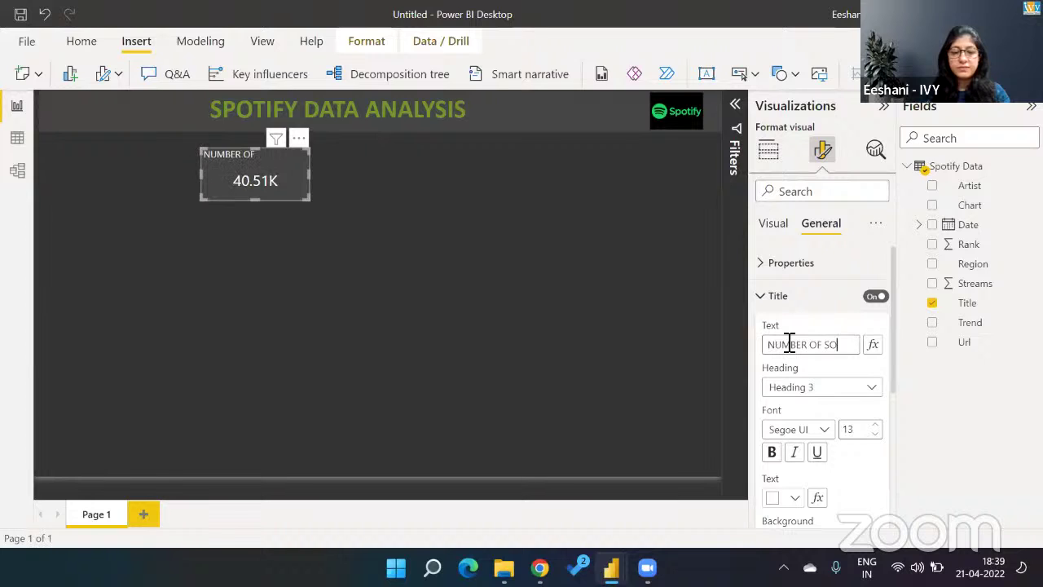
pyautogui.write('NGS')
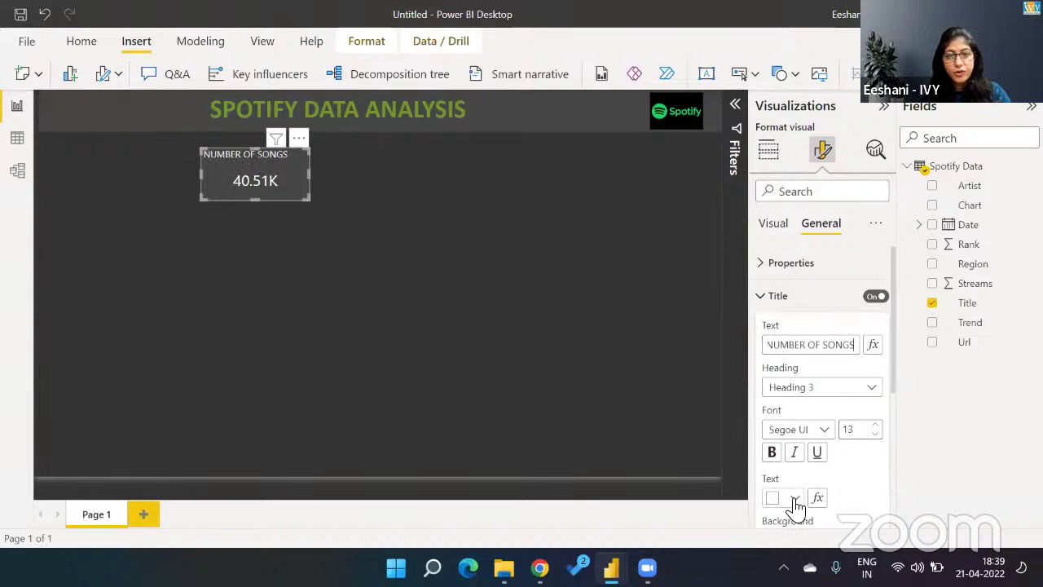
pyautogui.click(794, 499)
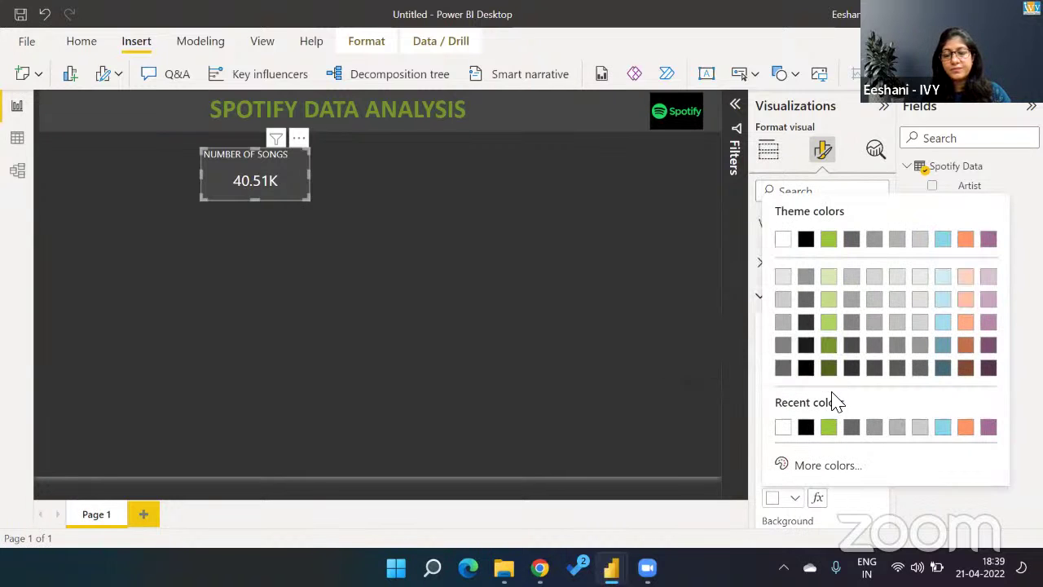
pyautogui.click(830, 345)
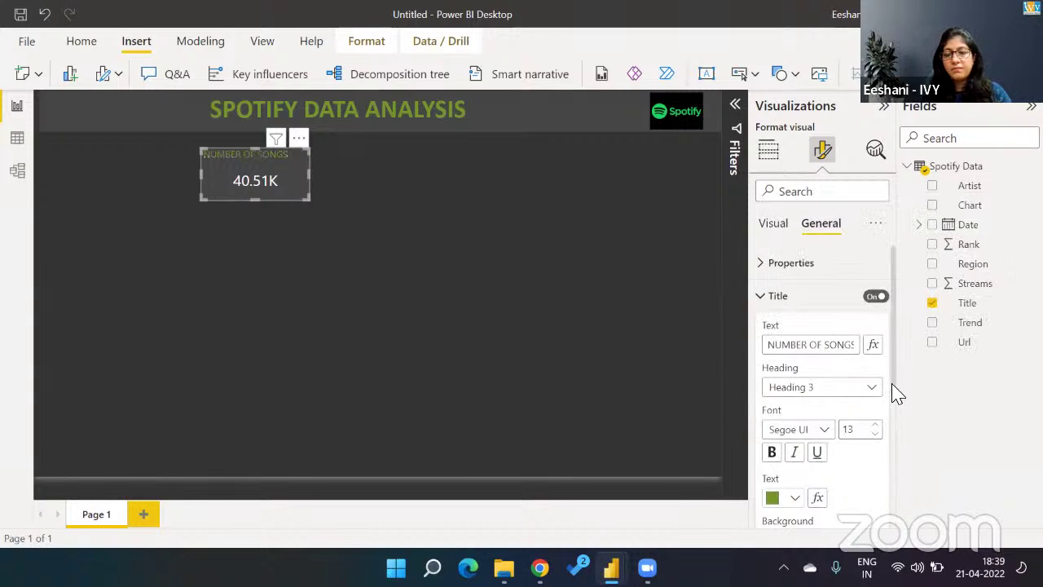
# Step: Make the NUMBER OF SONGS card title bold and centre it horizontally
pyautogui.moveTo(892, 393); pyautogui.dragTo(891, 438)
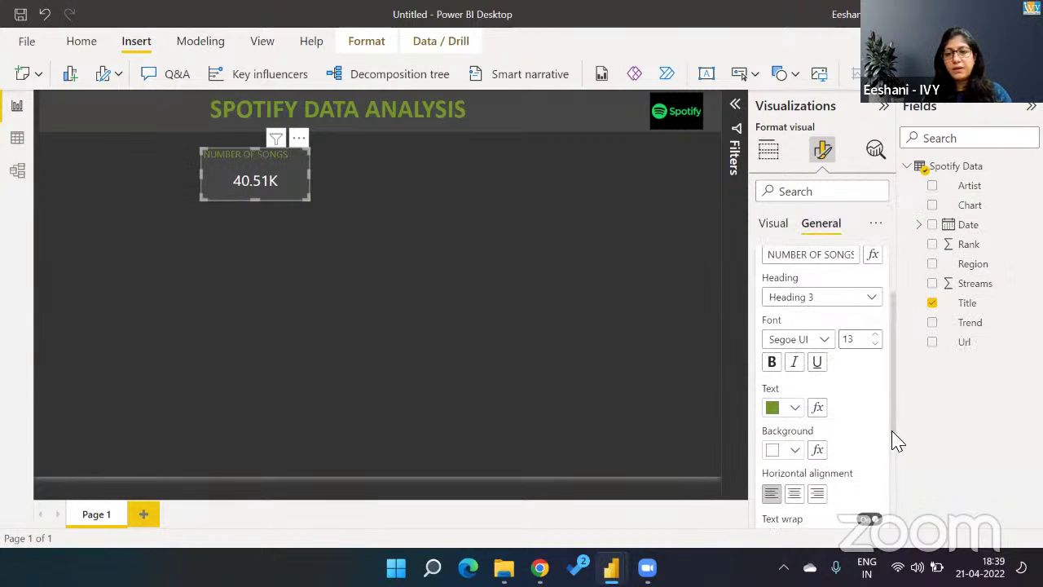
pyautogui.click(772, 362)
pyautogui.click(803, 492)
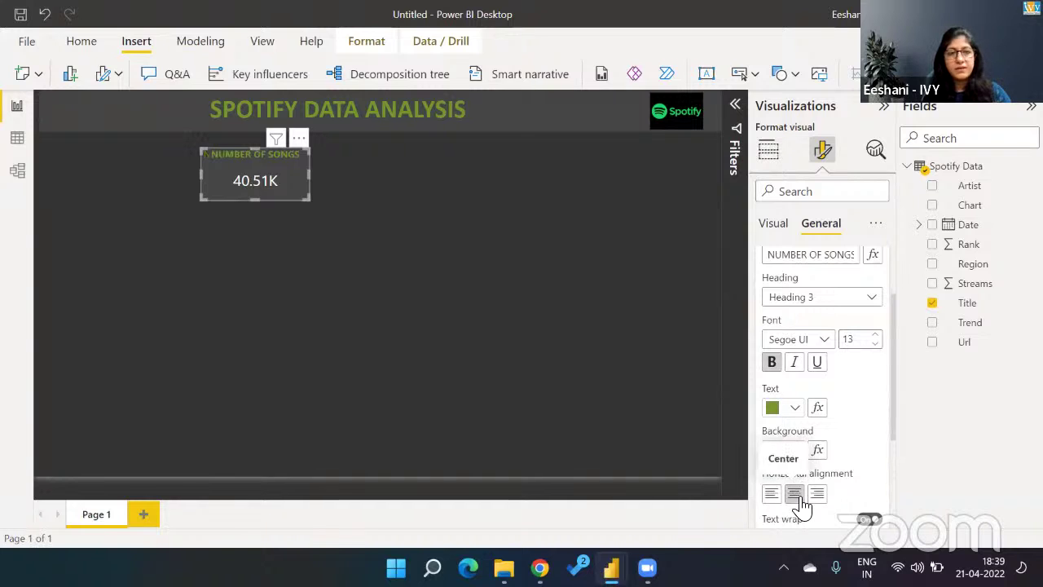
pyautogui.click(559, 296)
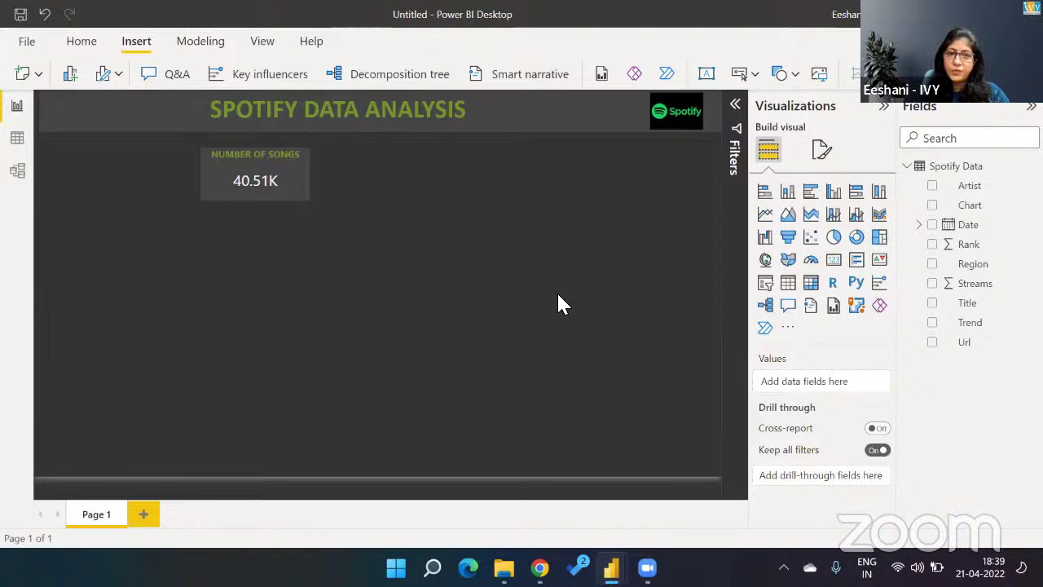
# Step: Duplicate the NUMBER OF SONGS card and place the copy beside the original, aligned in the same row
pyautogui.click(299, 174)
pyautogui.hotkey('ctrl', 'c')
pyautogui.hotkey('ctrl', 'v')
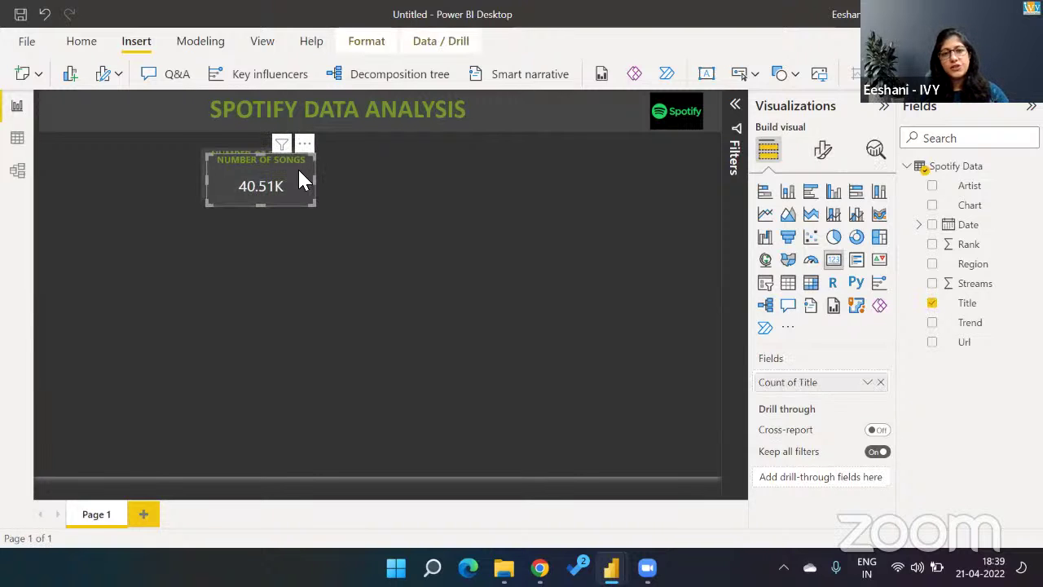
pyautogui.moveTo(299, 171); pyautogui.dragTo(433, 167)
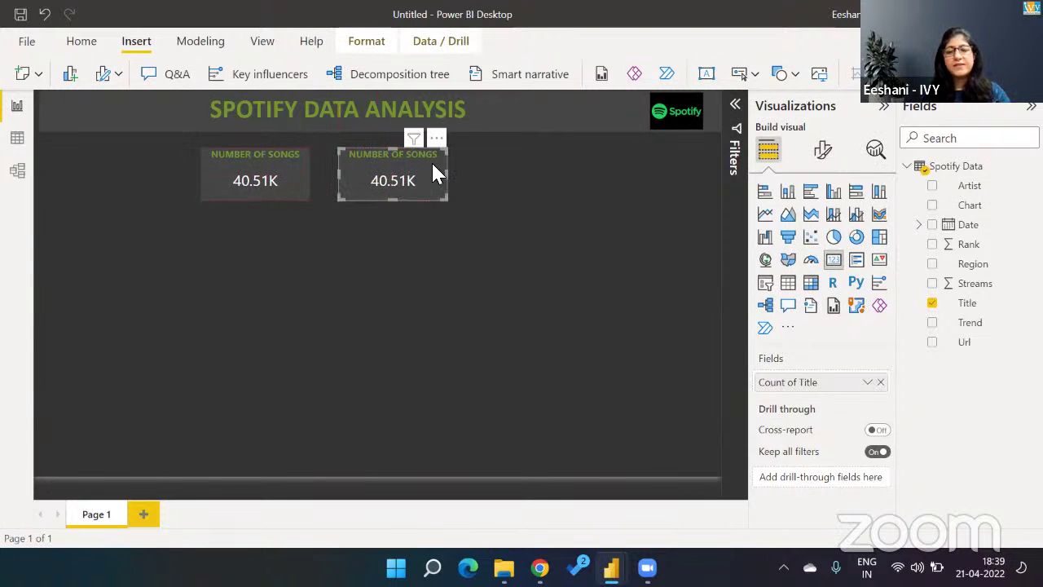
# Step: Replace the copied card's Title field with Region, summarized as Count (Distinct)
pyautogui.click(880, 381)
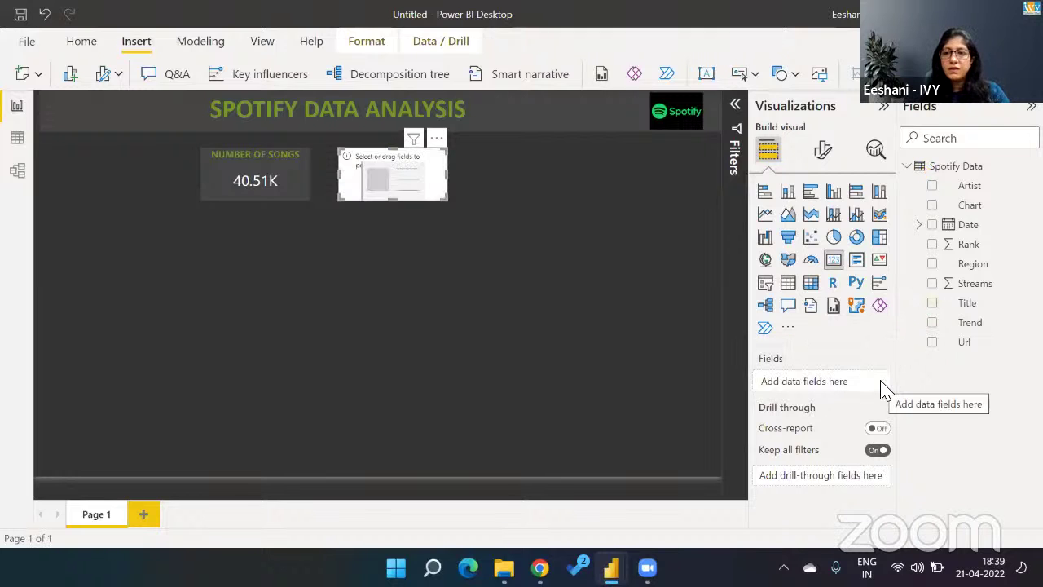
pyautogui.moveTo(975, 267); pyautogui.dragTo(817, 392)
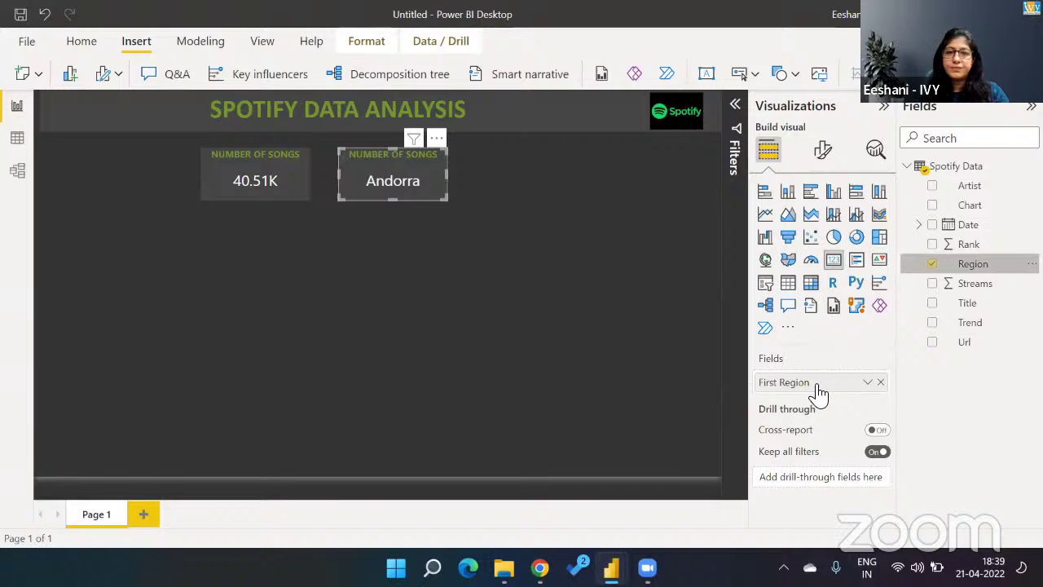
pyautogui.click(866, 384)
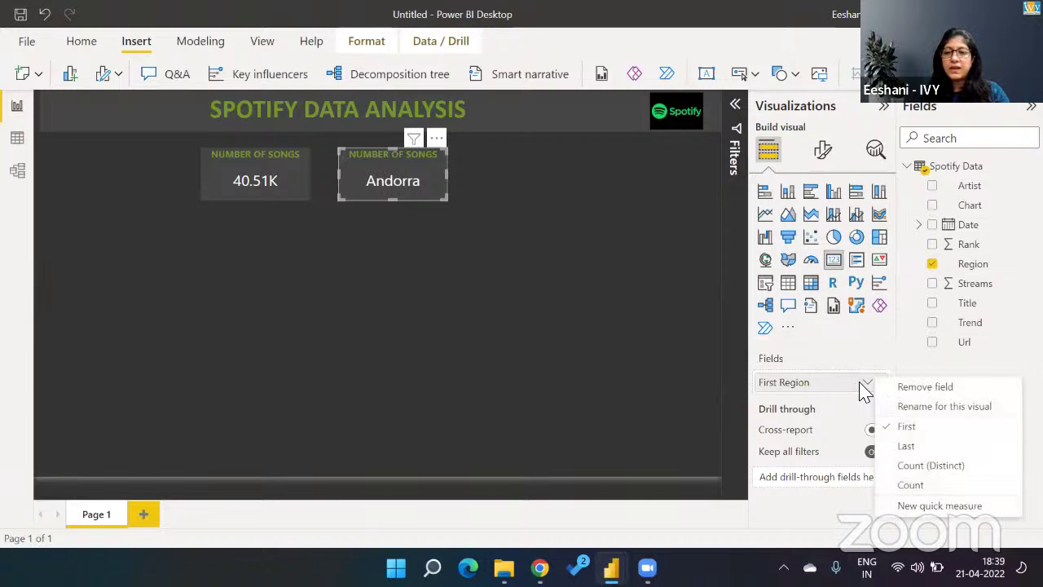
pyautogui.click(896, 465)
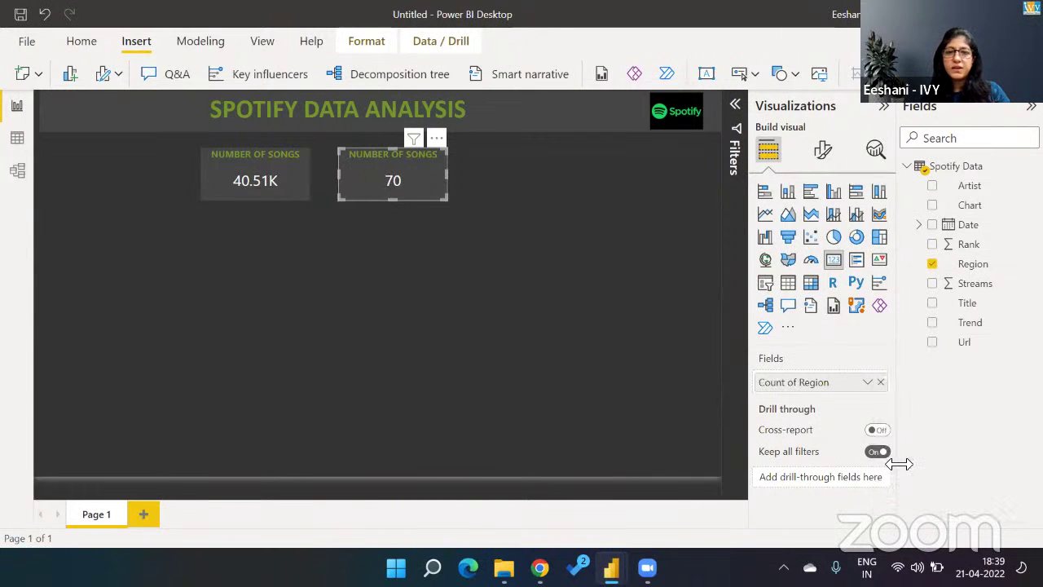
# Step: Change the copied card's title to NUMBER OF COUNTRIES
pyautogui.click(823, 149)
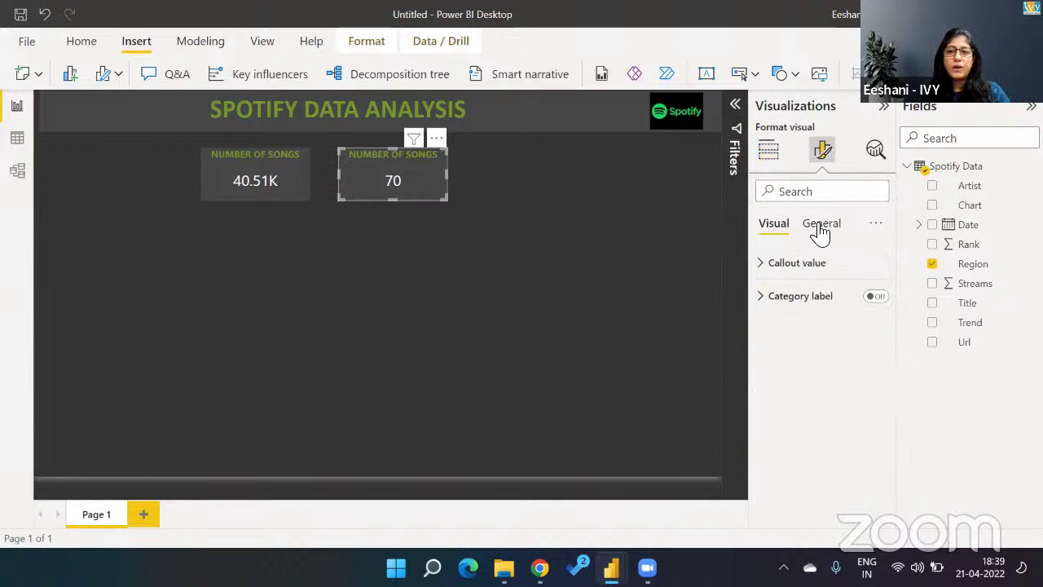
pyautogui.click(819, 225)
pyautogui.click(775, 296)
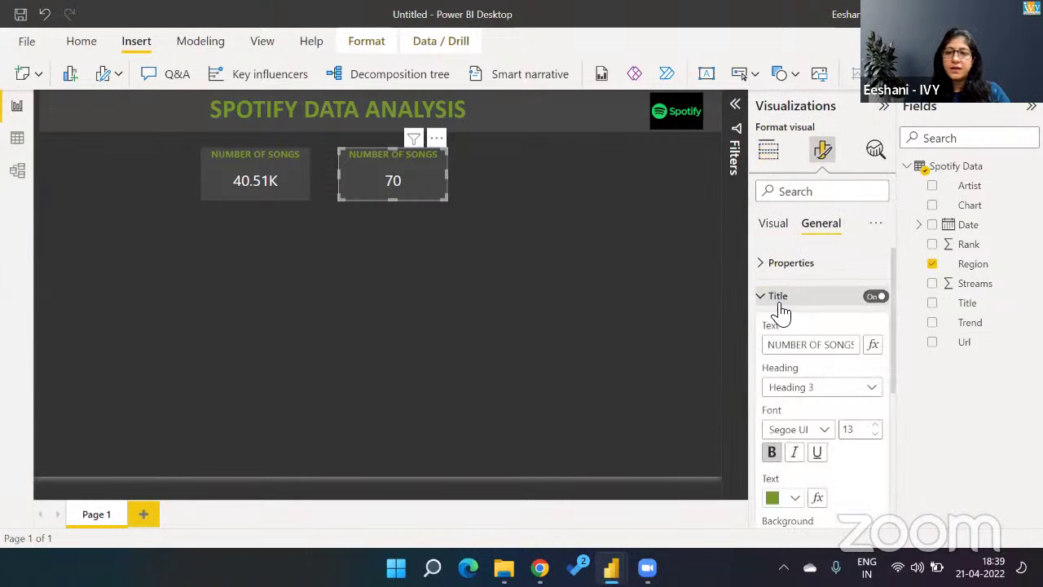
pyautogui.click(825, 345)
pyautogui.doubleClick(830, 345)
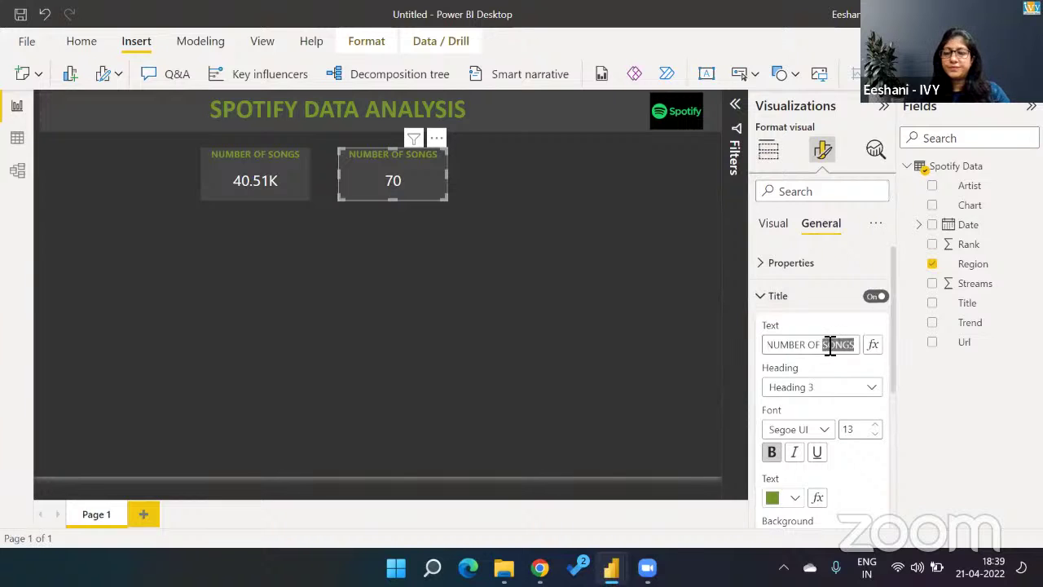
pyautogui.write('COUNTRIES')
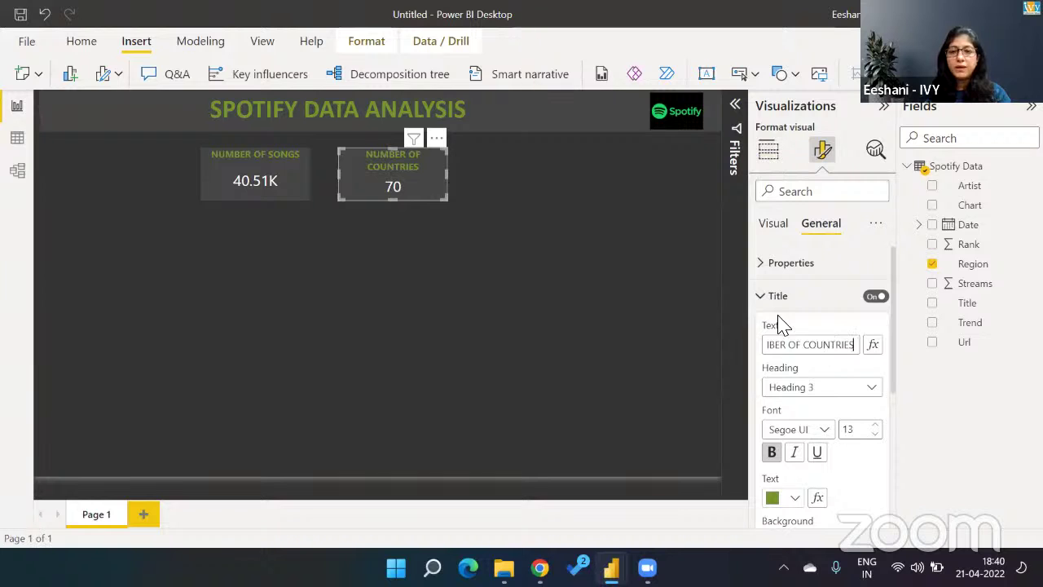
pyautogui.click(600, 251)
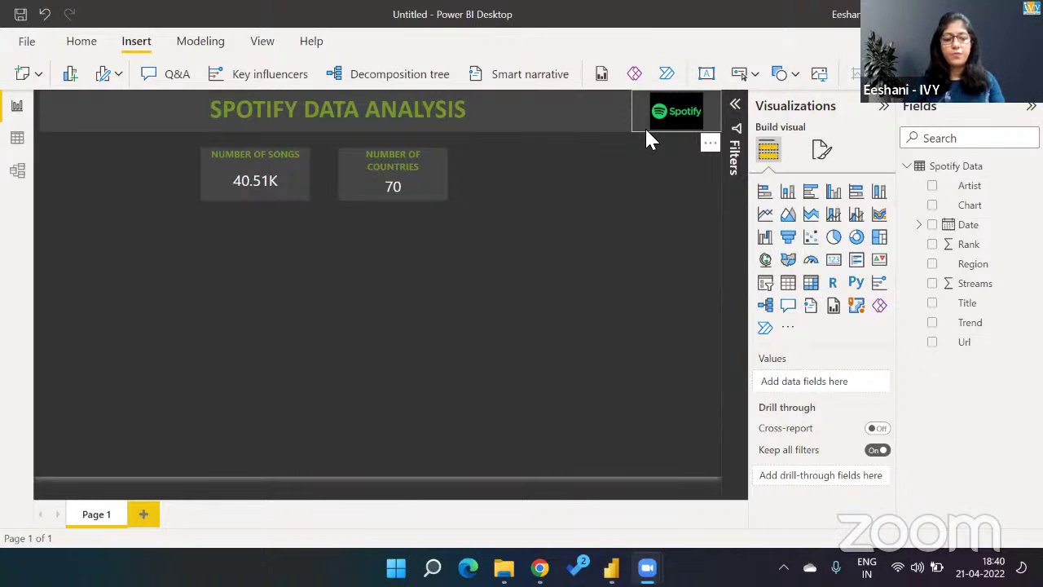
# Step: Switch to the YouTube live stream in Chrome, post a chat reply telling the viewer the answer is correct, and return to Power BI
pyautogui.hotkey('alt', 'Tab')
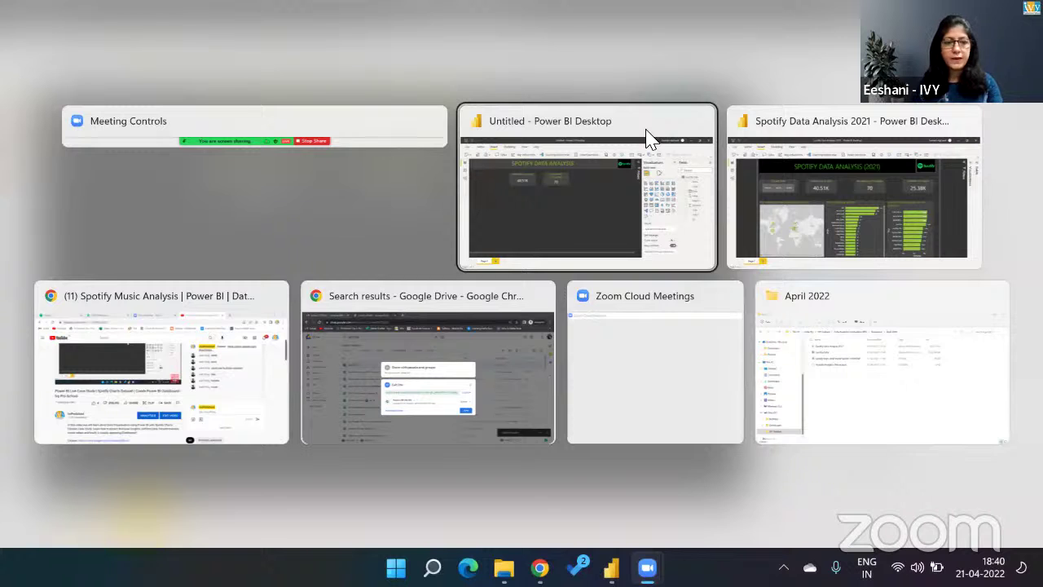
pyautogui.press('Down')
pyautogui.press('Left')
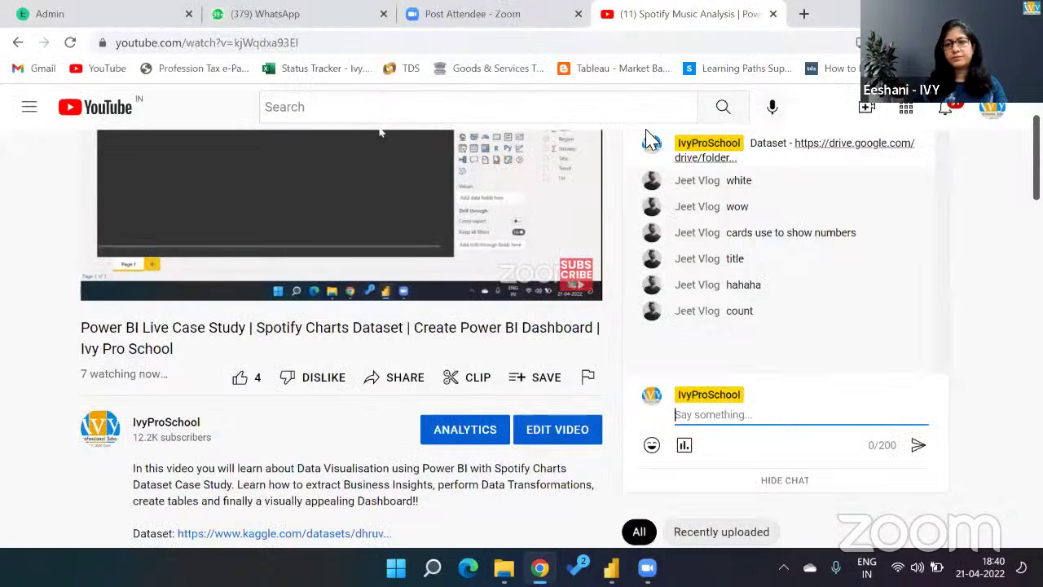
pyautogui.write('C')
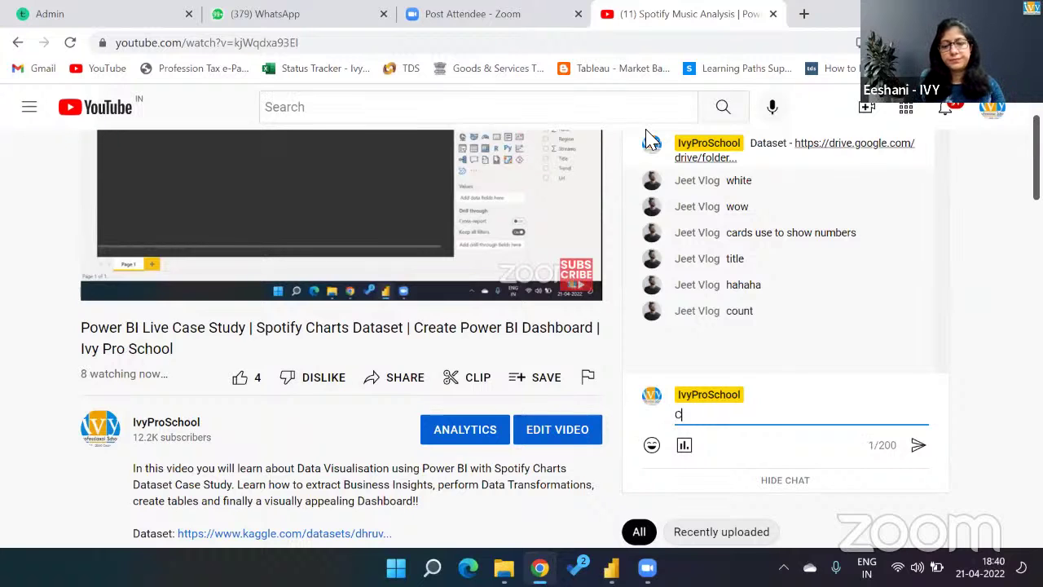
pyautogui.write('orrect Jeet')
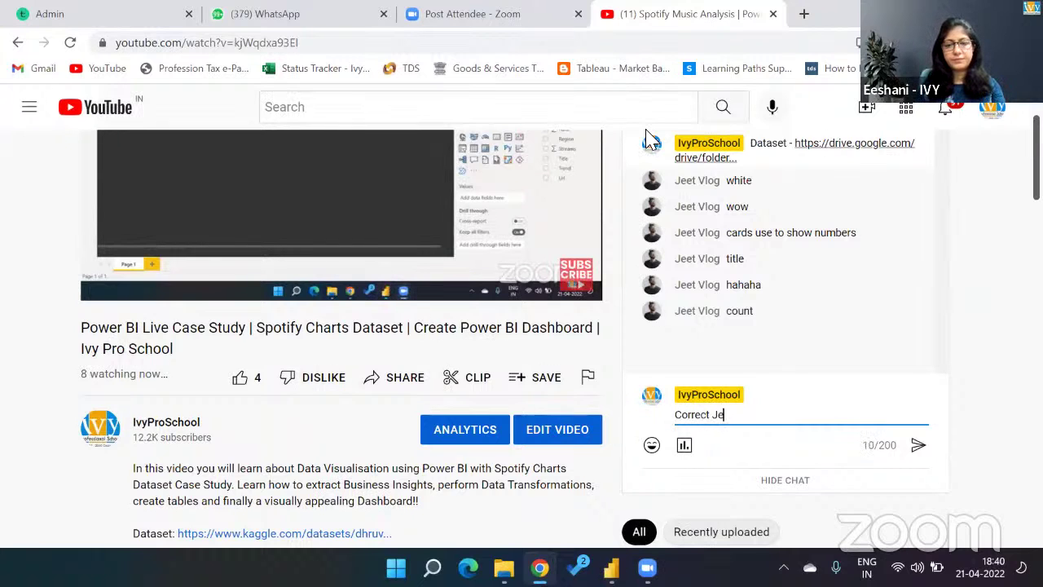
pyautogui.press('Return')
pyautogui.hotkey('alt', 'Tab')
pyautogui.hotkey('alt', 'Tab')
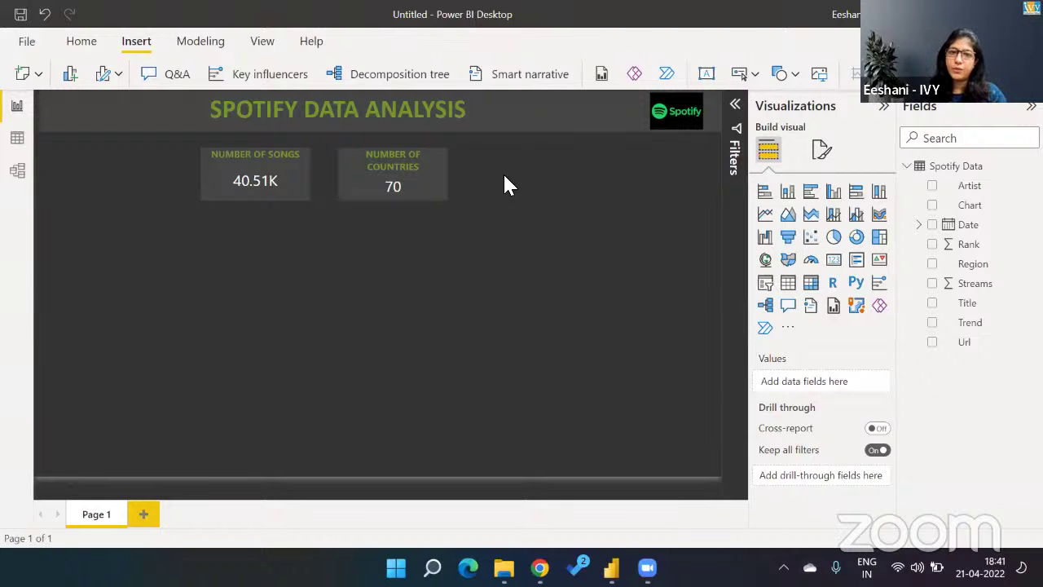
# Step: Switch to the finished Spotify Data Analysis 2021 report and compare its visuals for the top200 chart type and for all chart types
pyautogui.hotkey('alt', 'Tab')
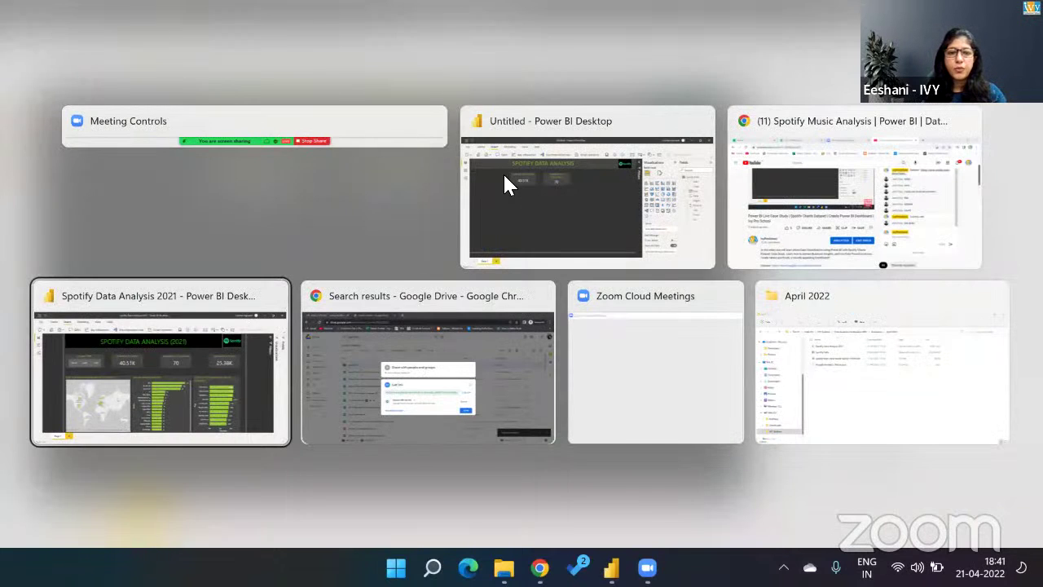
pyautogui.hotkey('alt', 'Tab')
pyautogui.hotkey('alt', 'Tab')
pyautogui.hotkey('alt', 'shift', 'Tab')
pyautogui.hotkey('alt', 'shift', 'Tab')
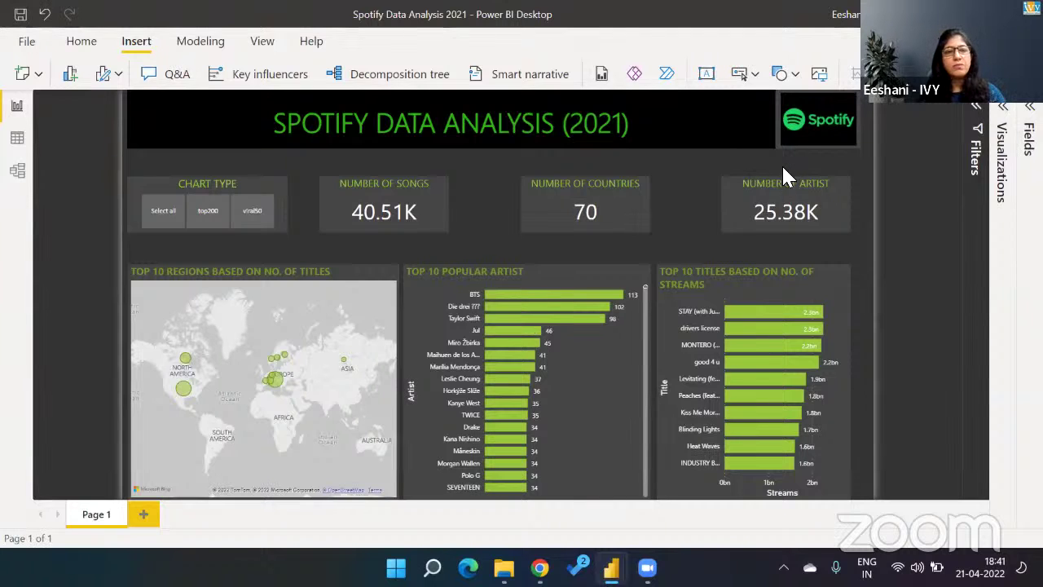
pyautogui.click(271, 226)
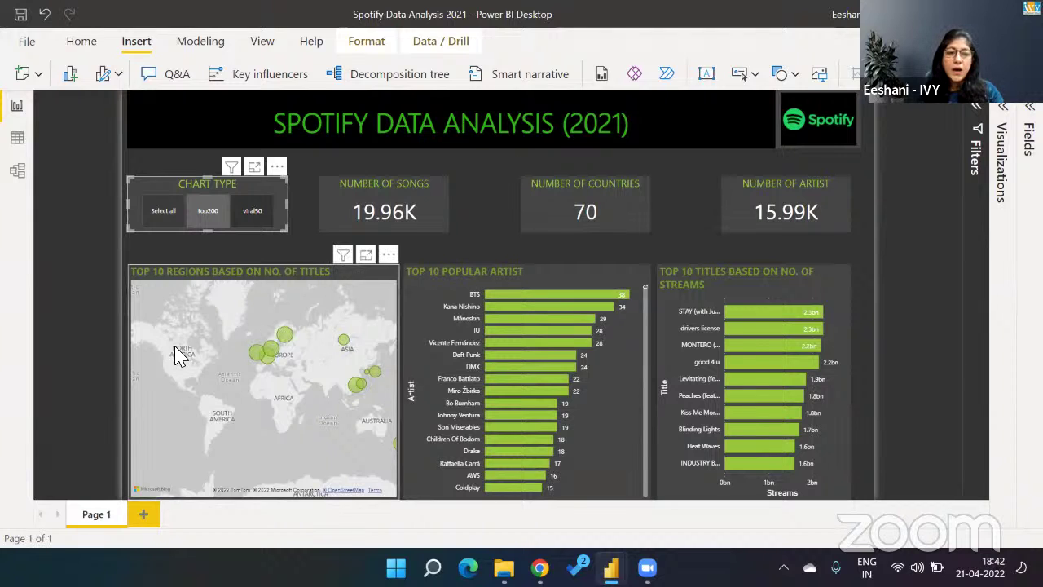
pyautogui.click(162, 215)
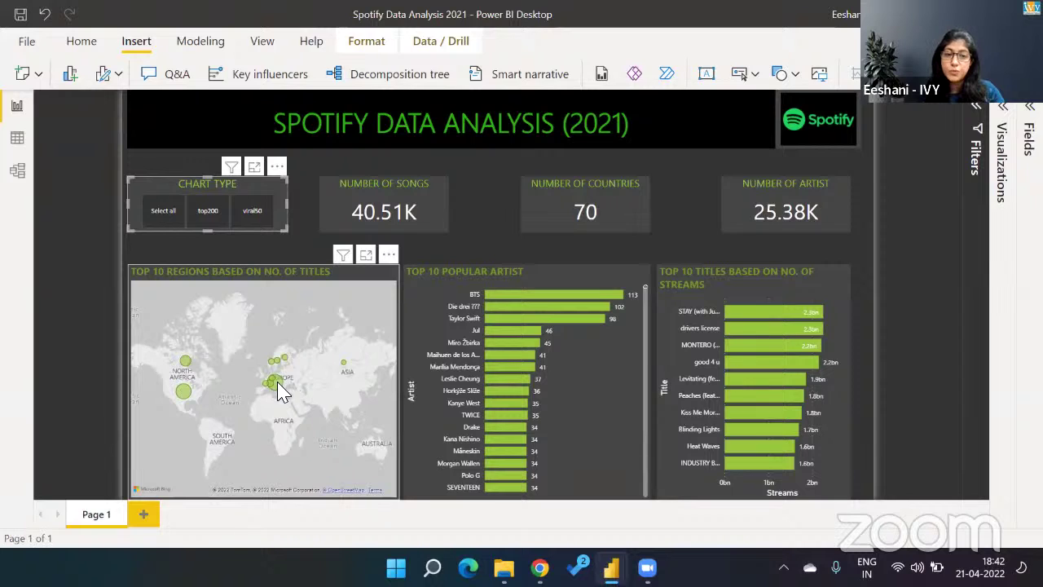
pyautogui.moveTo(279, 391)
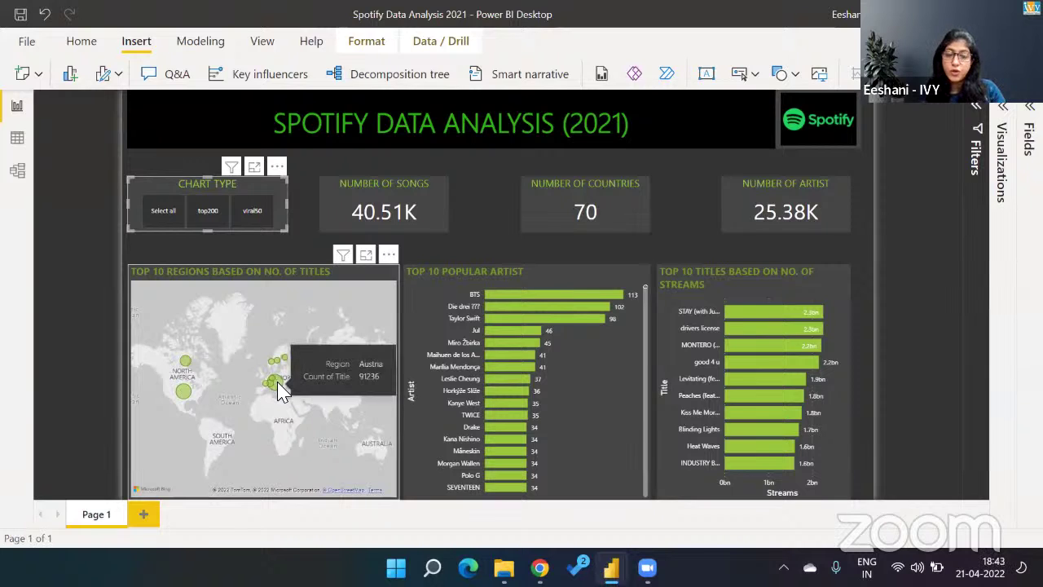
# Step: Toggle the finished report's chart type slicer between viral50 and all types to compare the cards and charts
pyautogui.click(249, 222)
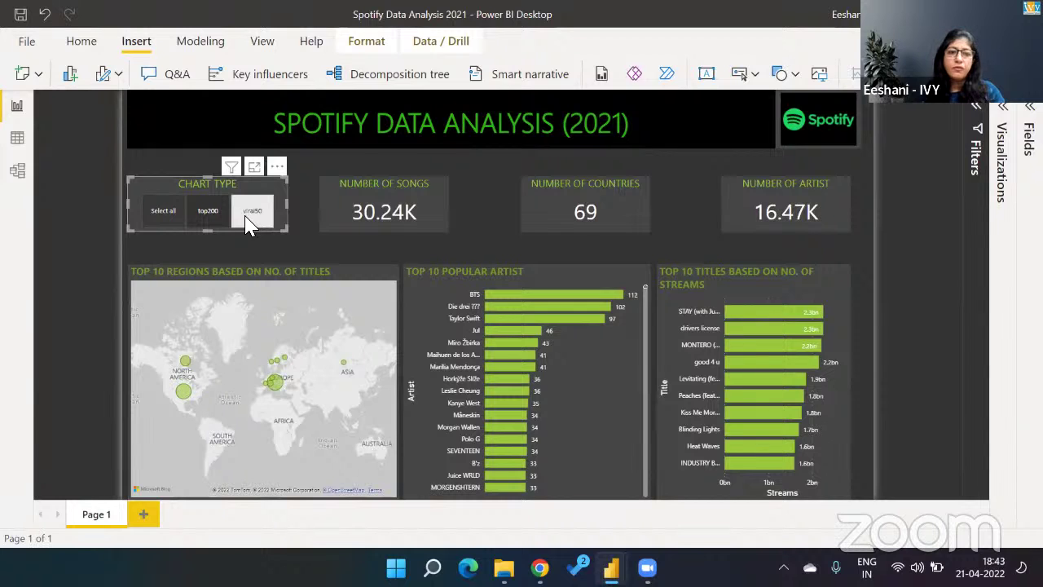
pyautogui.click(246, 216)
pyautogui.click(306, 229)
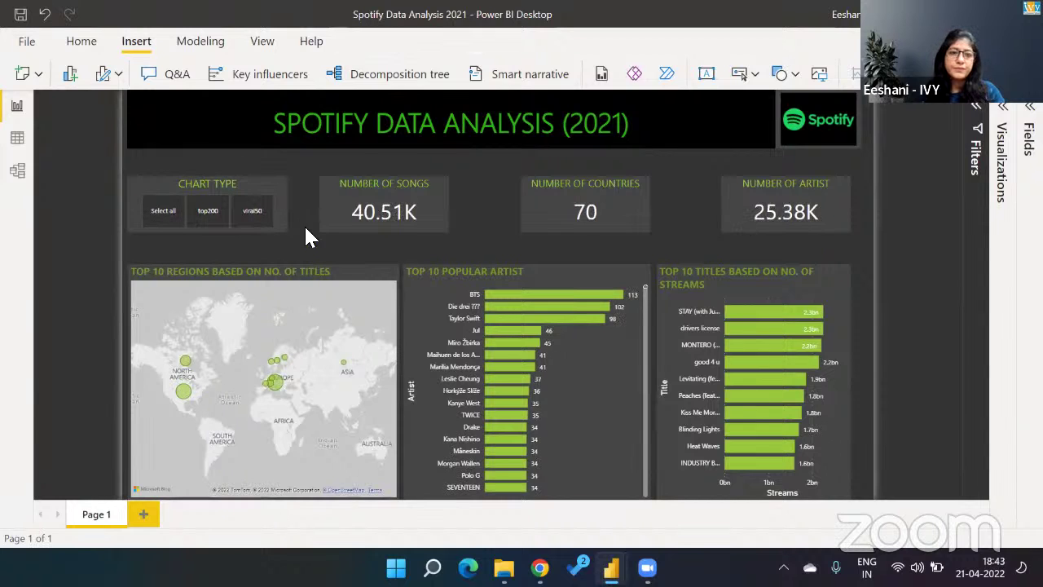
pyautogui.click(246, 216)
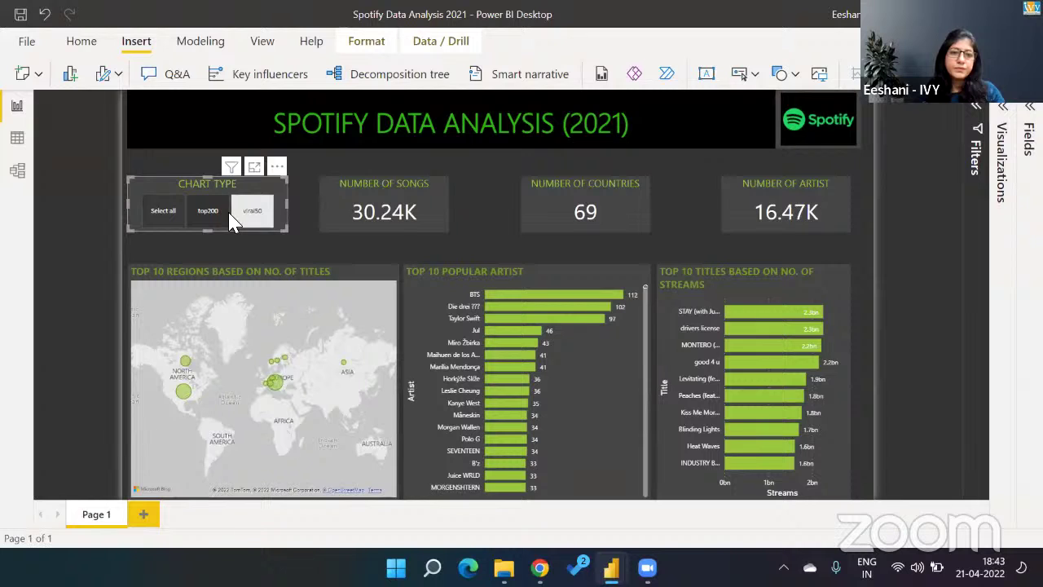
pyautogui.click(166, 214)
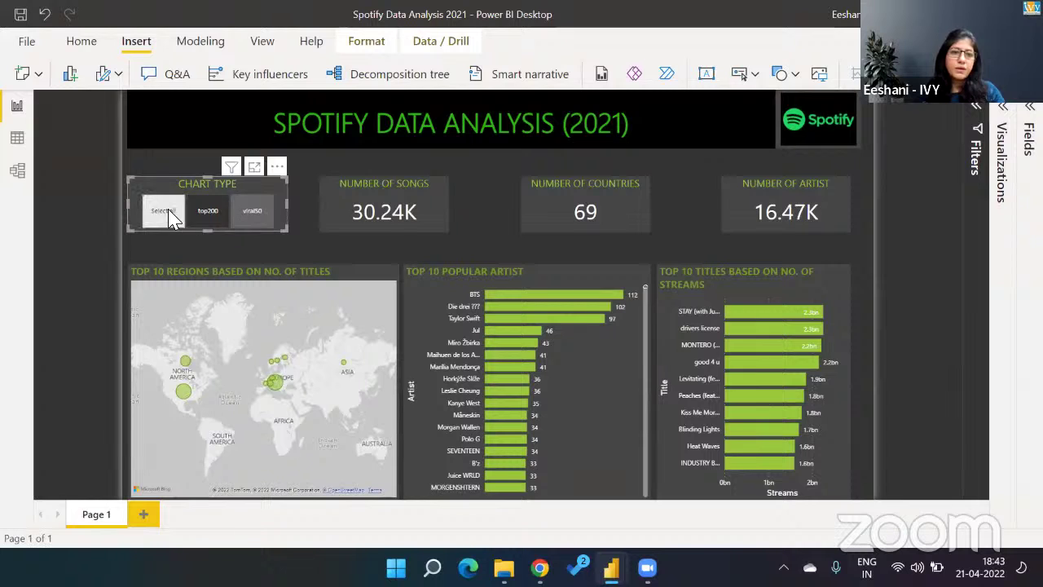
# Step: Filter the finished report to top200, inspect the map's Asian and European region bubbles, and restore all chart types
pyautogui.click(261, 212)
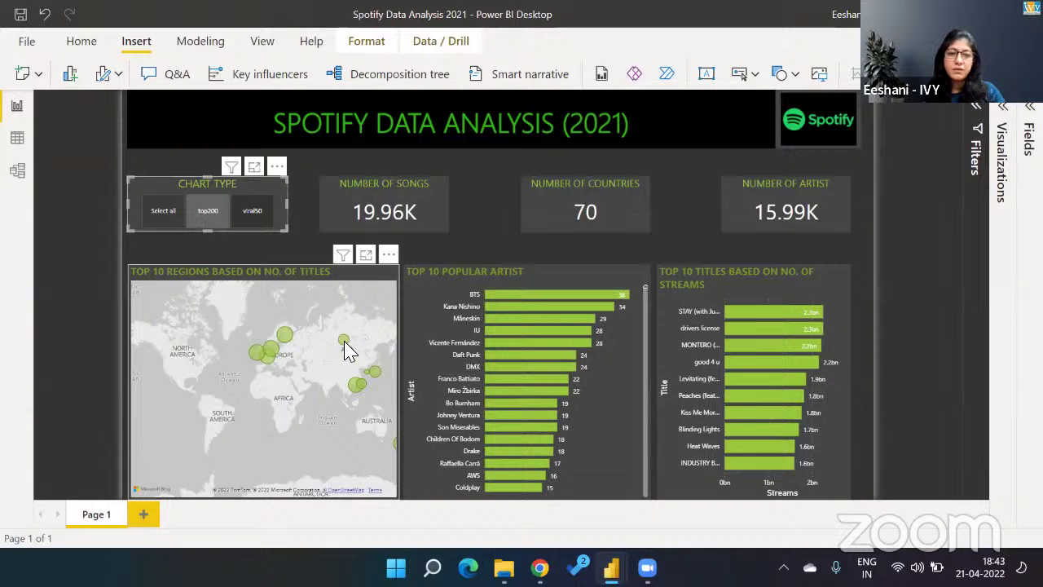
pyautogui.moveTo(347, 348)
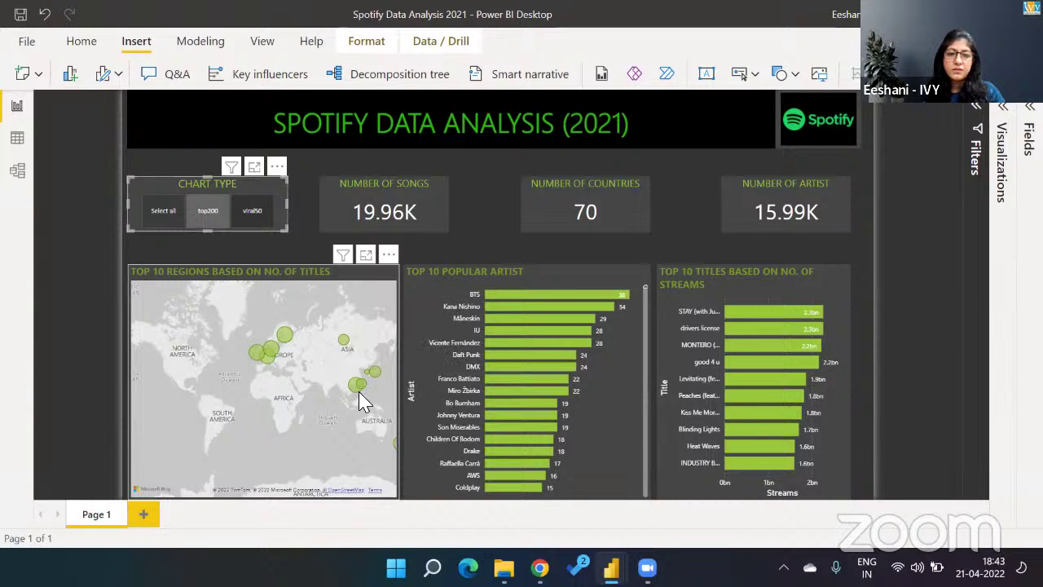
pyautogui.moveTo(358, 395)
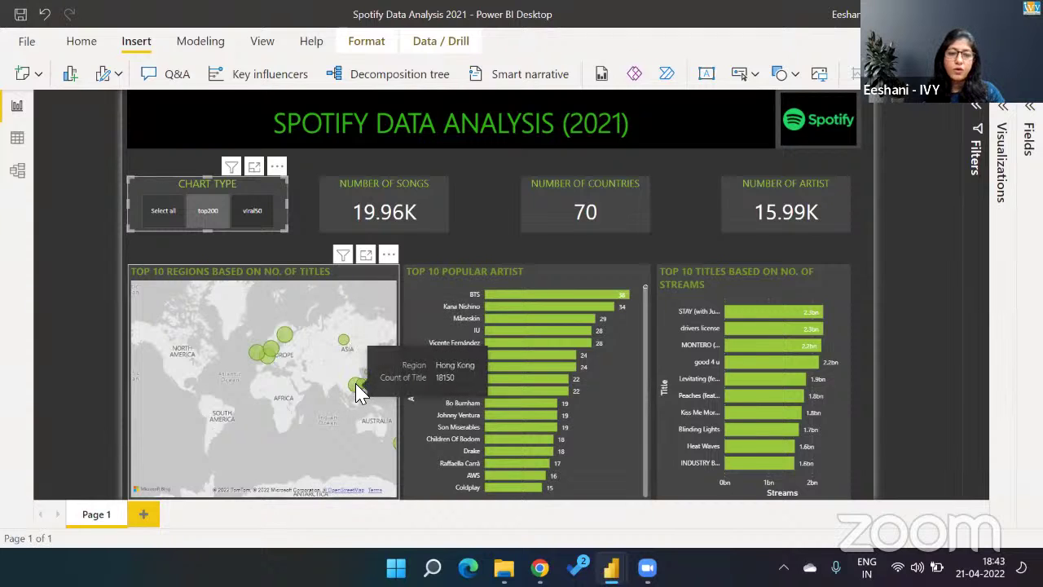
pyautogui.moveTo(375, 368)
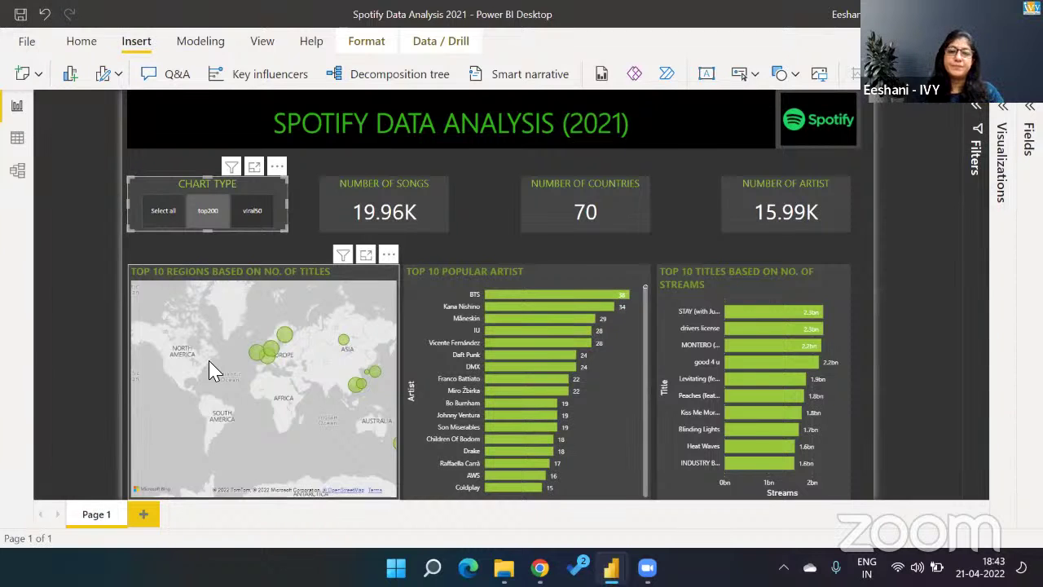
pyautogui.moveTo(261, 352)
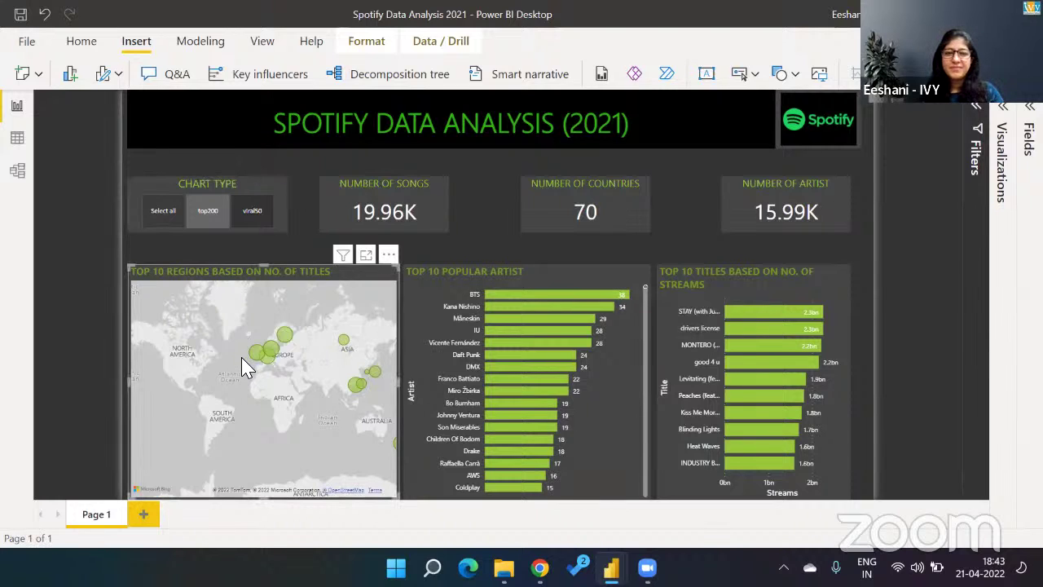
pyautogui.click(178, 214)
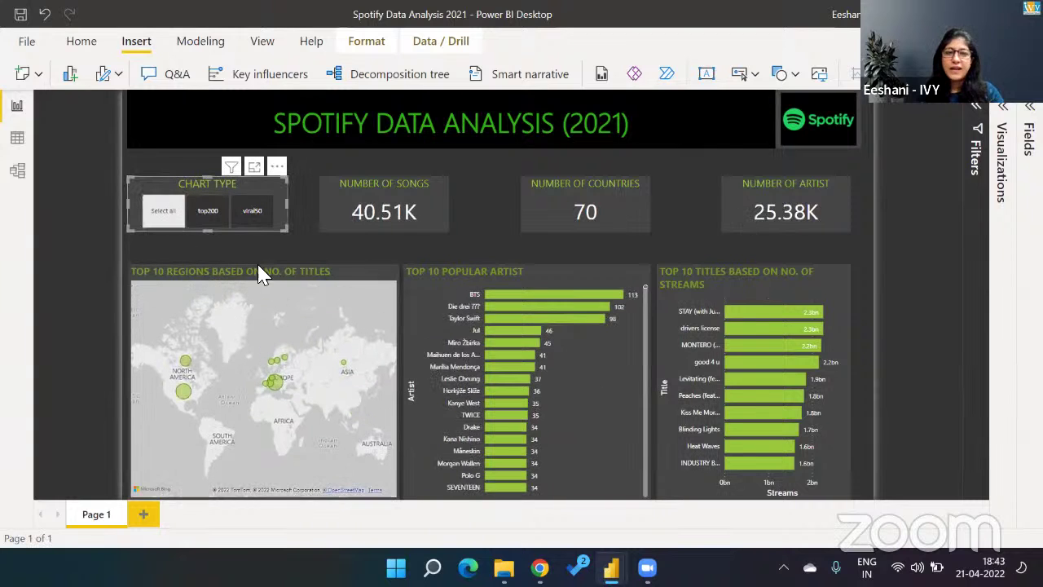
pyautogui.click(311, 247)
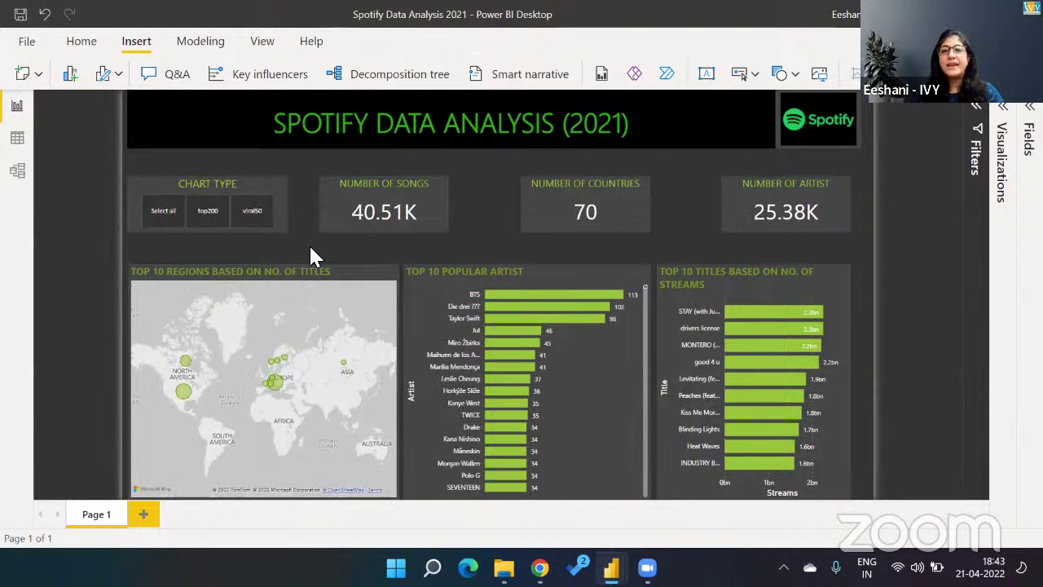
# Step: Return to the untitled report, add an empty slicer, and resize it to sit beside the Number of Songs card at matching height
pyautogui.hotkey('alt', 'Tab')
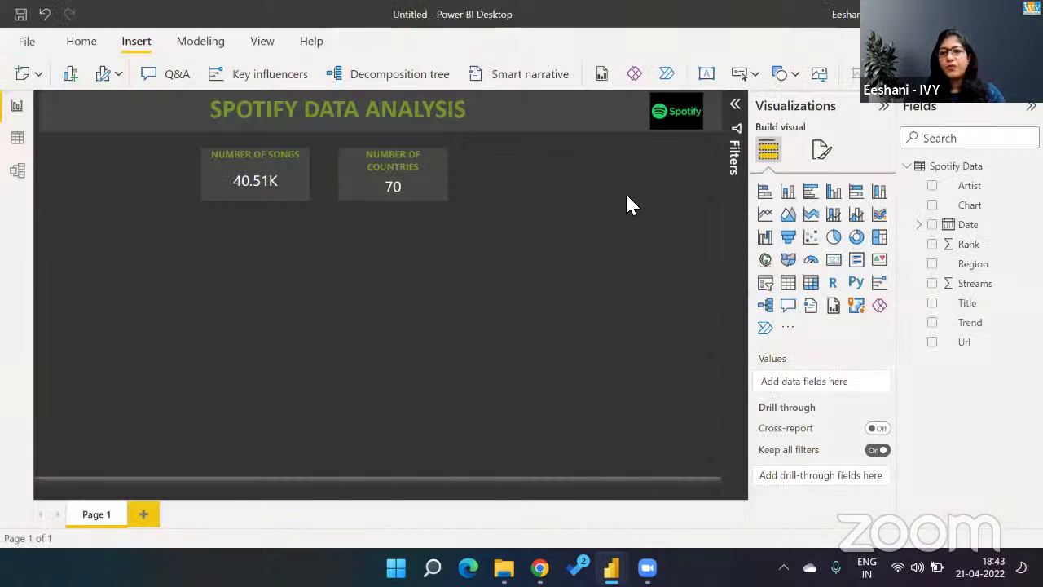
pyautogui.click(766, 284)
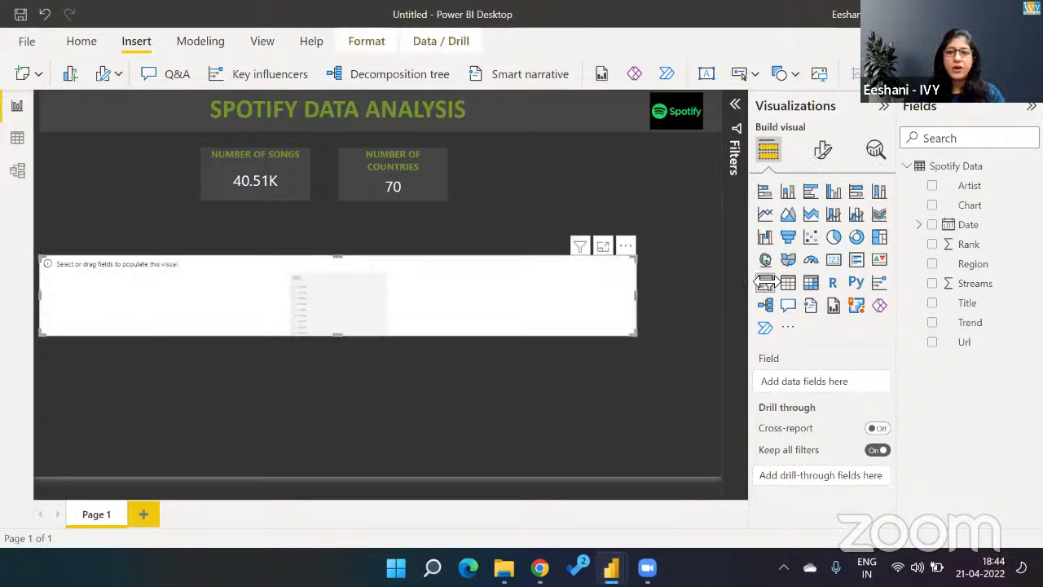
pyautogui.moveTo(639, 299); pyautogui.dragTo(155, 287)
pyautogui.moveTo(104, 265); pyautogui.dragTo(116, 155)
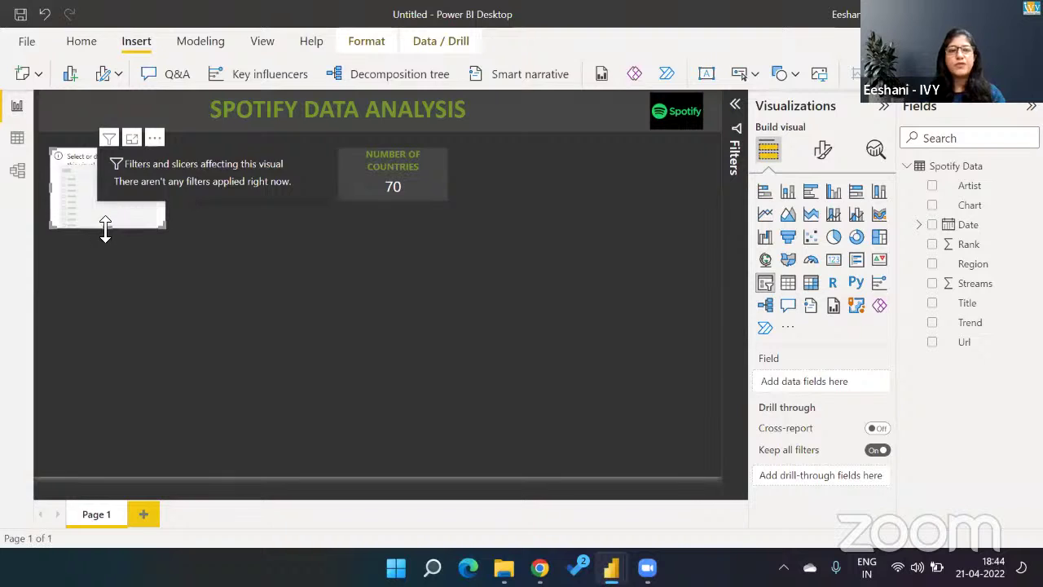
pyautogui.moveTo(106, 226); pyautogui.dragTo(105, 202)
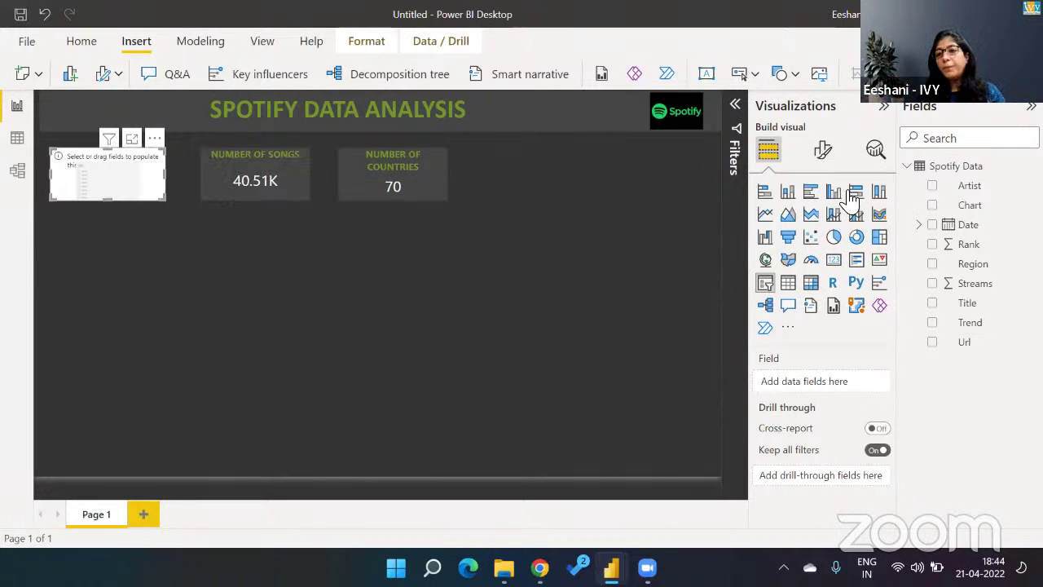
pyautogui.moveTo(850, 196); pyautogui.dragTo(850, 193)
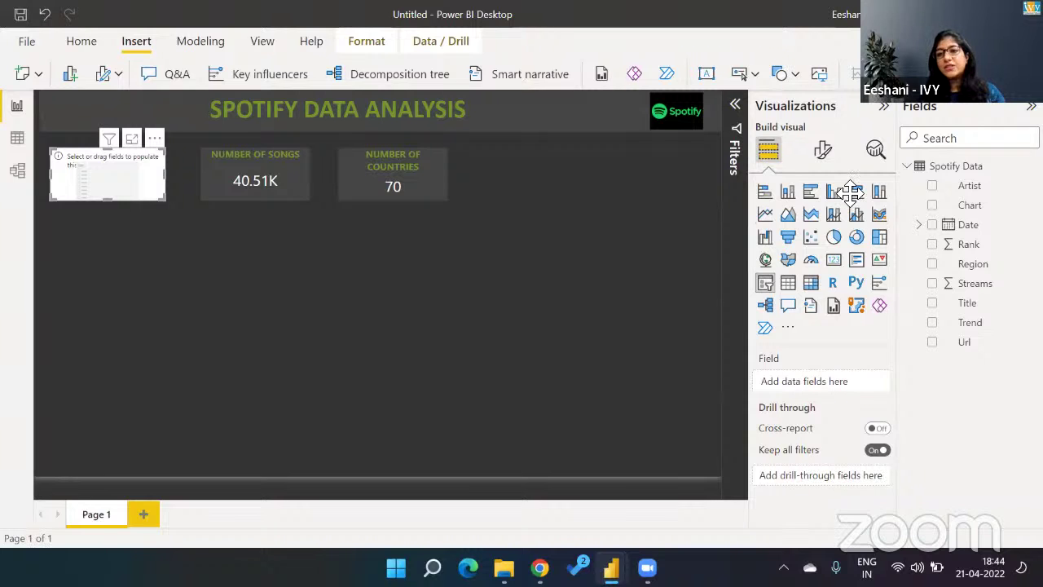
# Step: Fill the new slicer with the Chart field and widen it towards the Number of Songs card
pyautogui.click(934, 205)
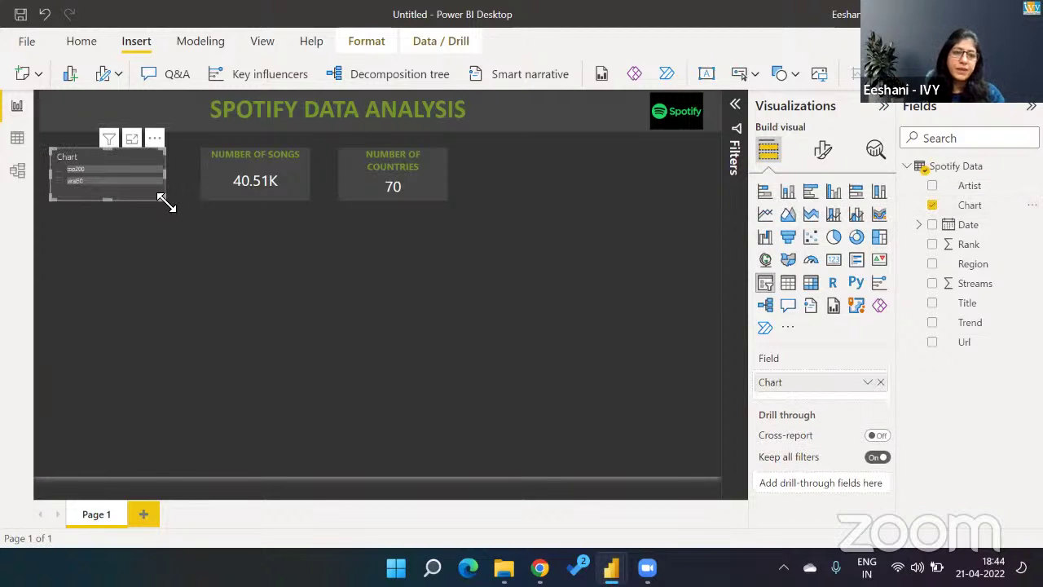
pyautogui.moveTo(163, 200); pyautogui.dragTo(184, 209)
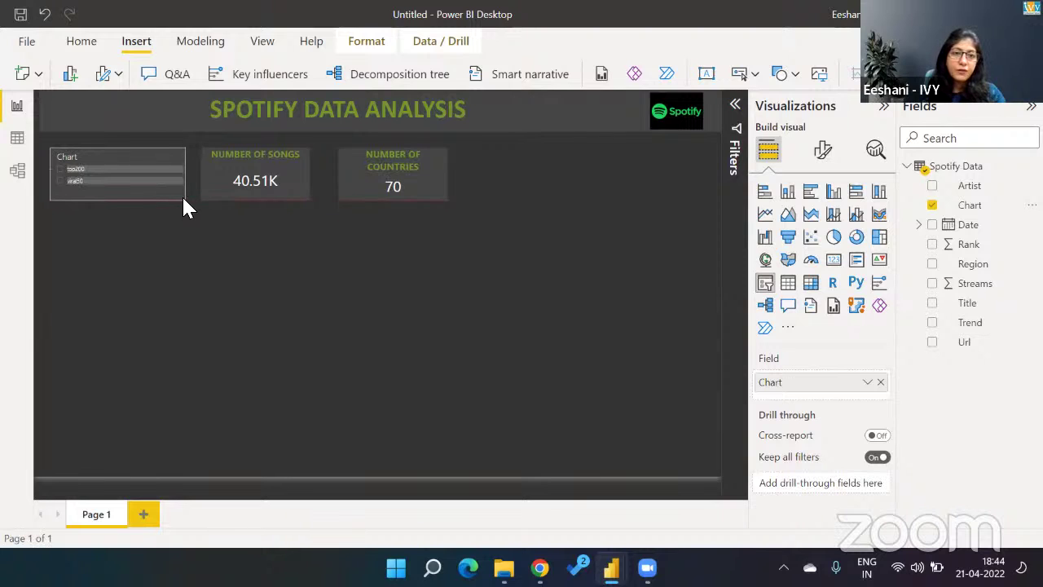
pyautogui.click(191, 311)
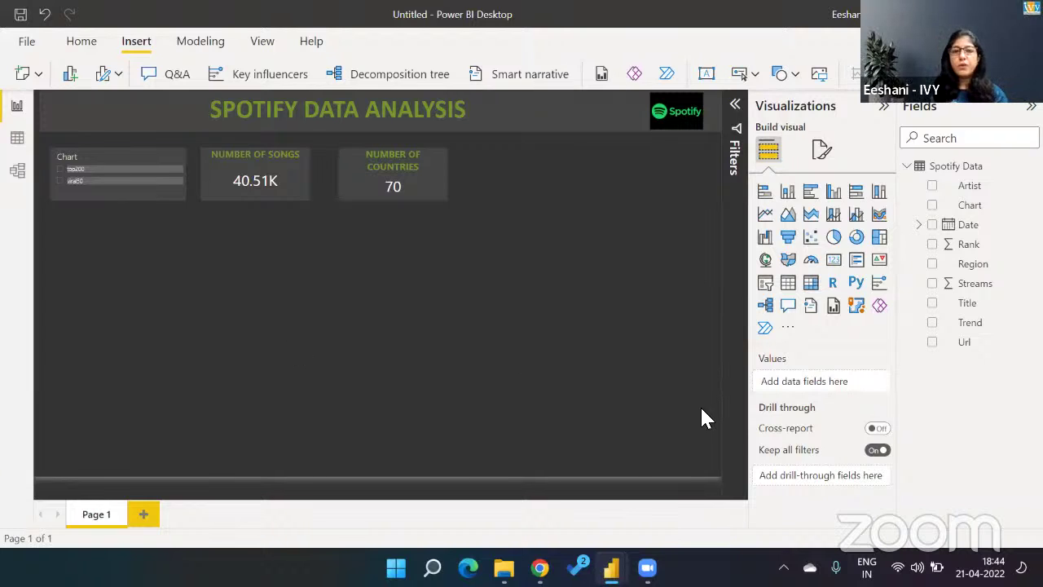
# Step: Check the Chart slicer's list and dropdown display choices, test the top200 filter on the cards, and clear it
pyautogui.click(821, 155)
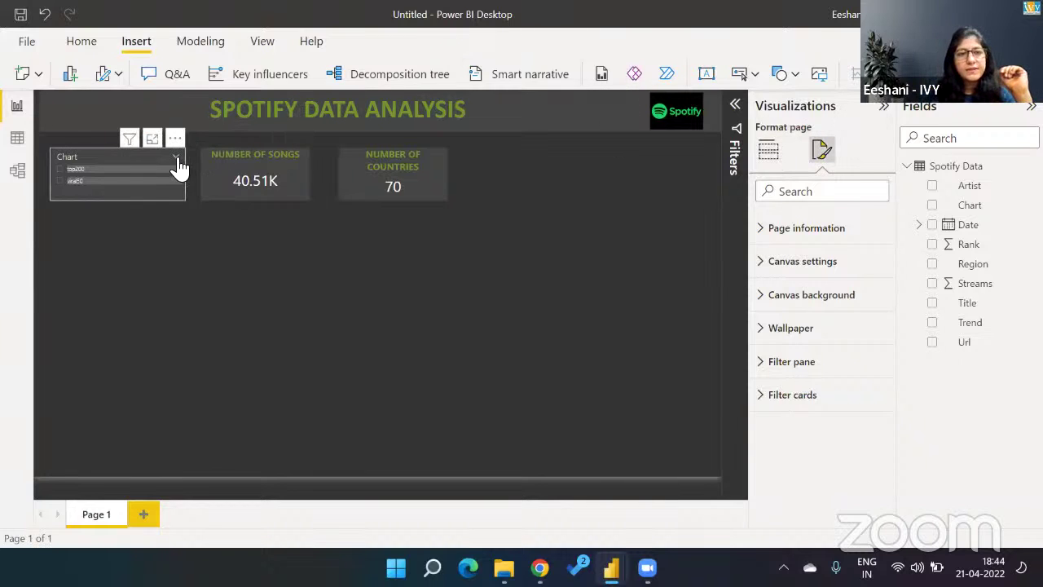
pyautogui.click(176, 158)
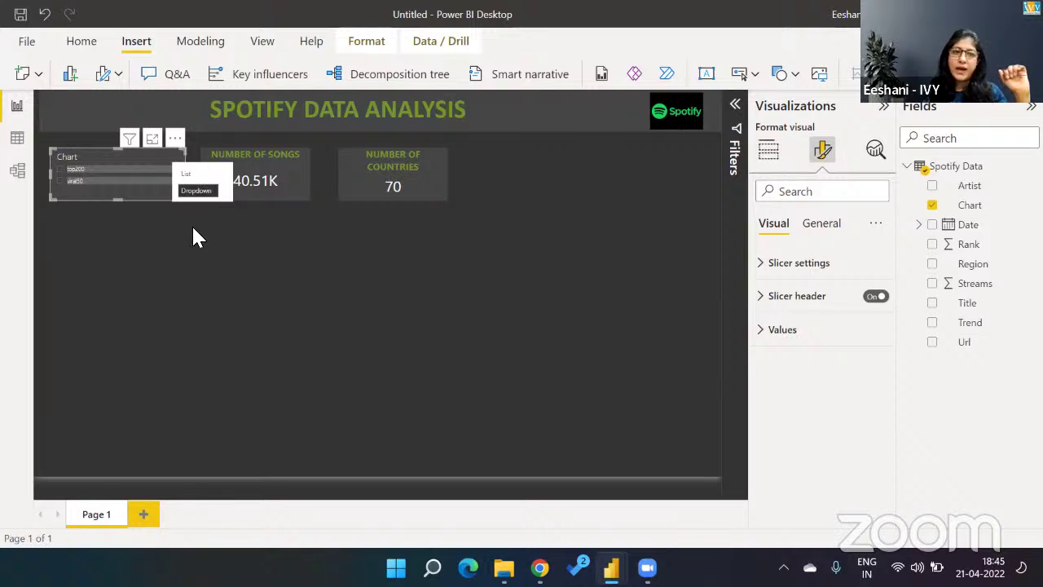
pyautogui.click(192, 231)
pyautogui.click(179, 178)
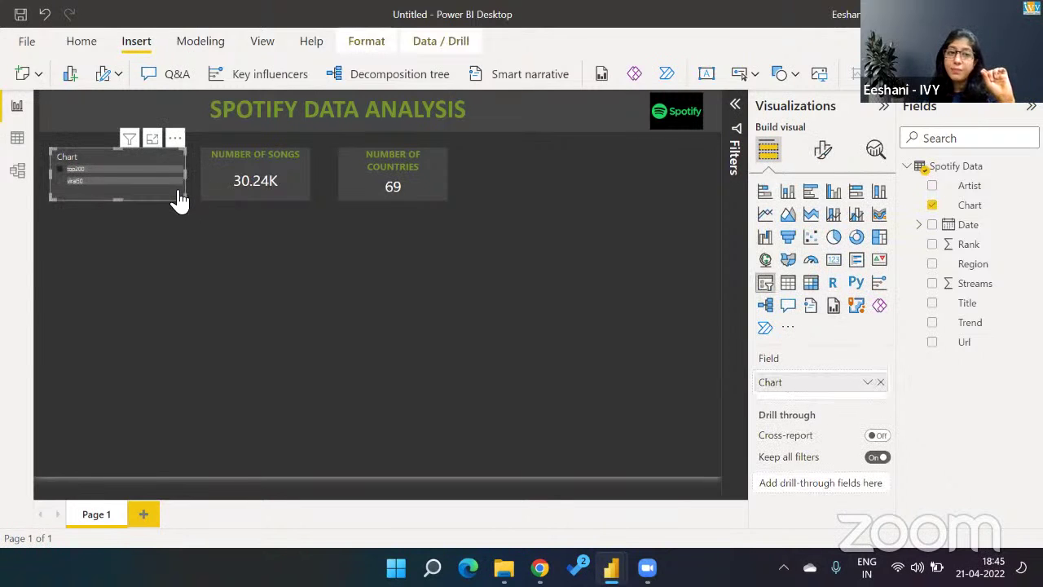
pyautogui.click(163, 160)
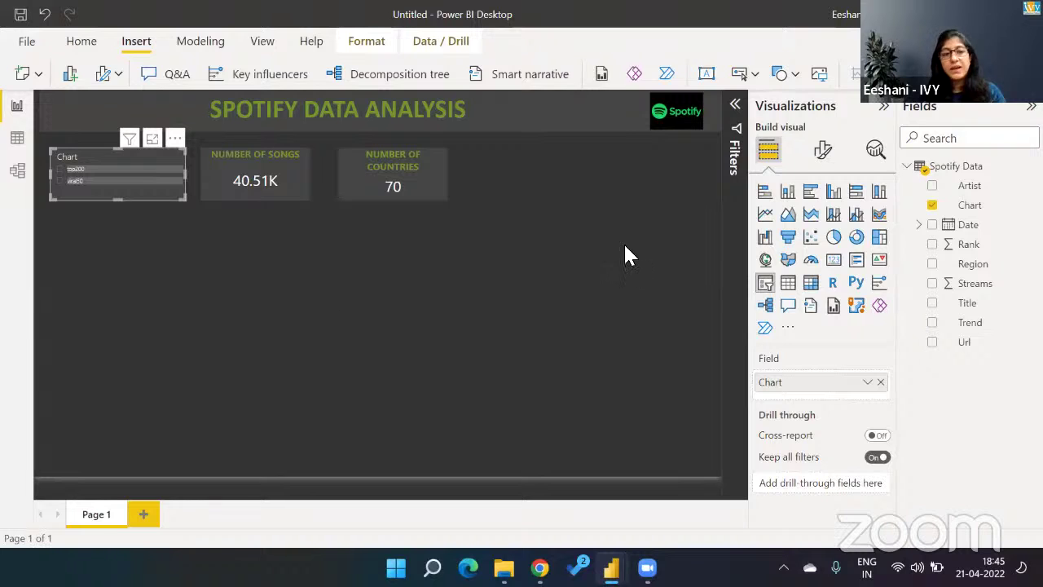
# Step: Set the Chart slicer's orientation to Horizontal and clear its selections
pyautogui.click(830, 153)
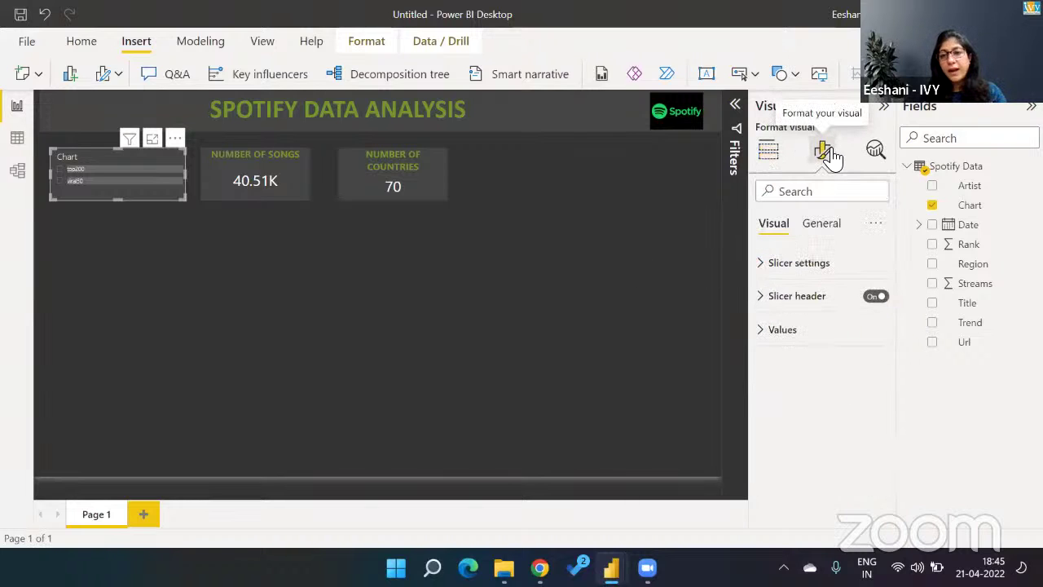
pyautogui.click(764, 264)
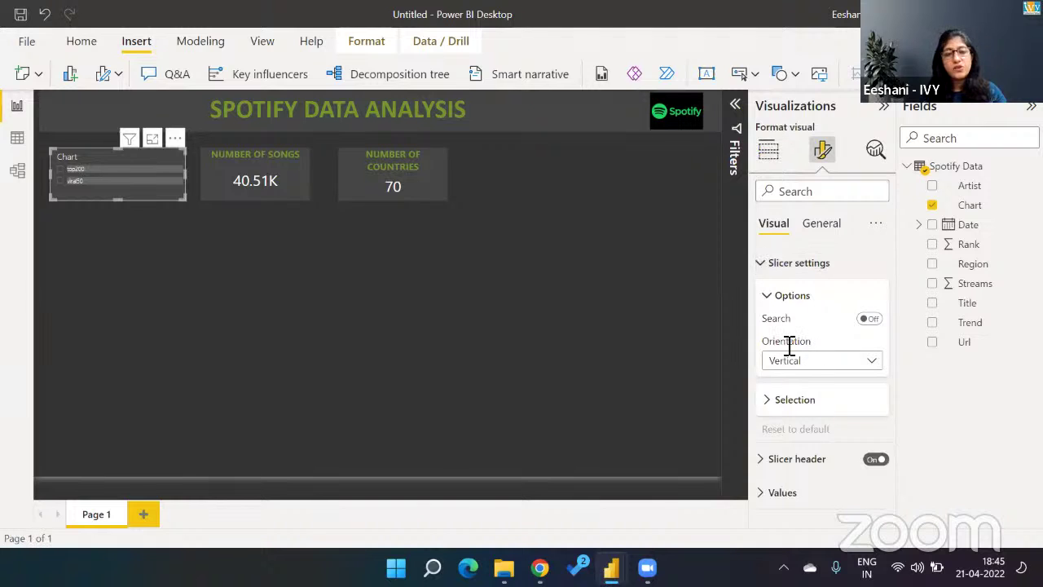
pyautogui.click(819, 366)
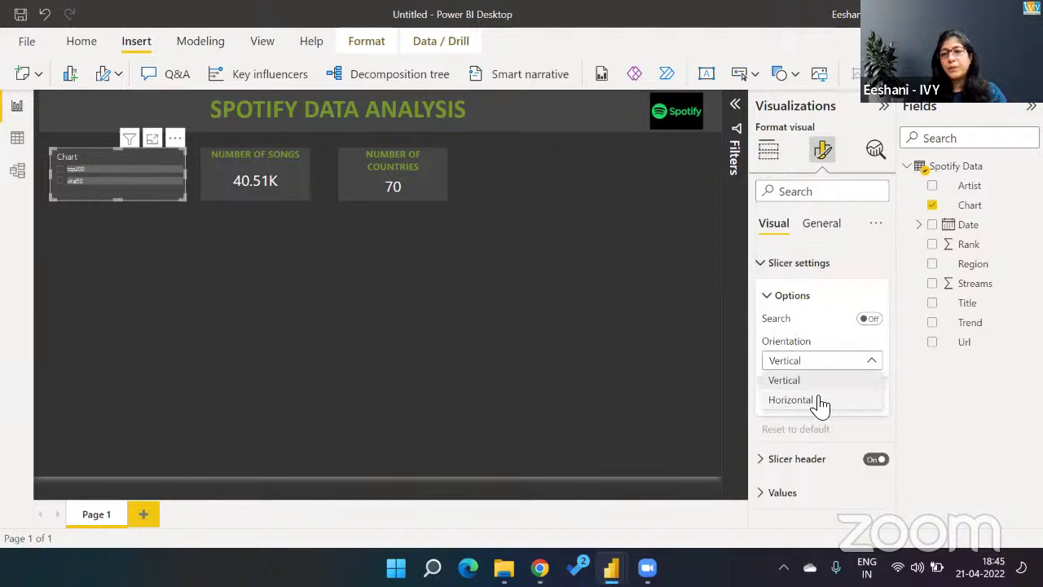
pyautogui.click(819, 400)
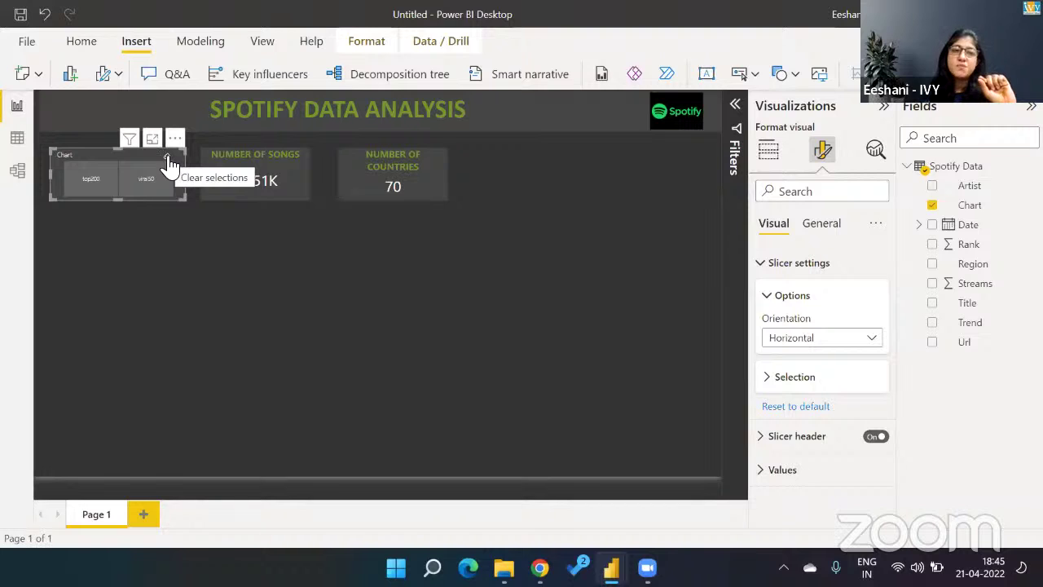
pyautogui.click(168, 159)
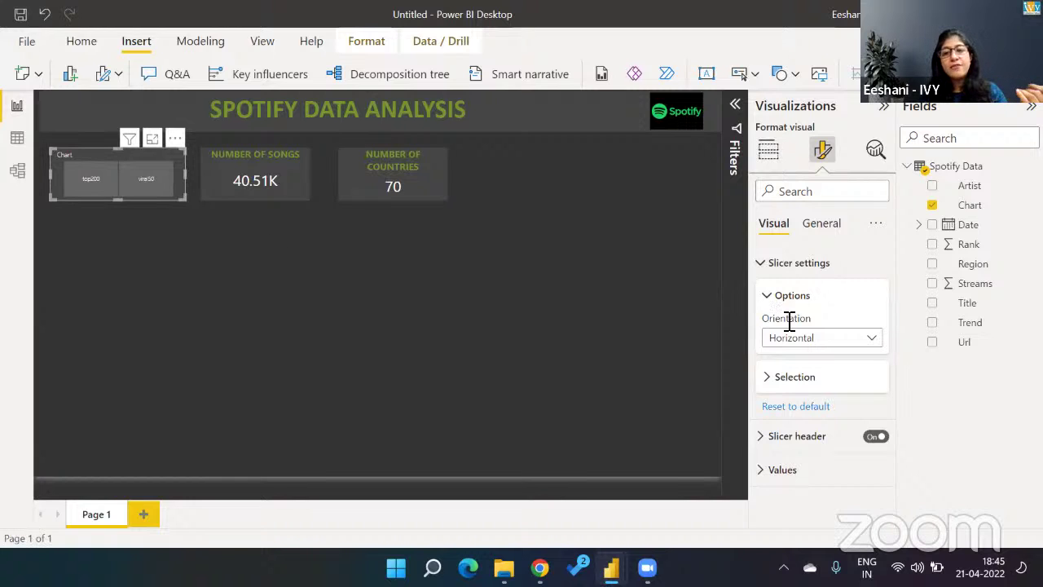
# Step: Enable the "Select all" option for the Chart slicer and turn off its slicer header
pyautogui.click(772, 383)
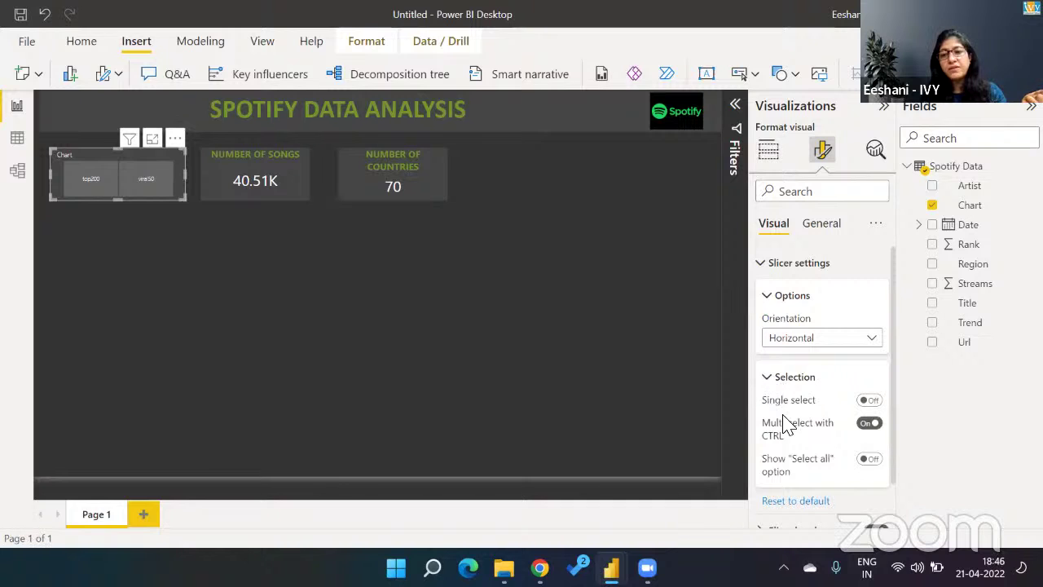
pyautogui.click(872, 461)
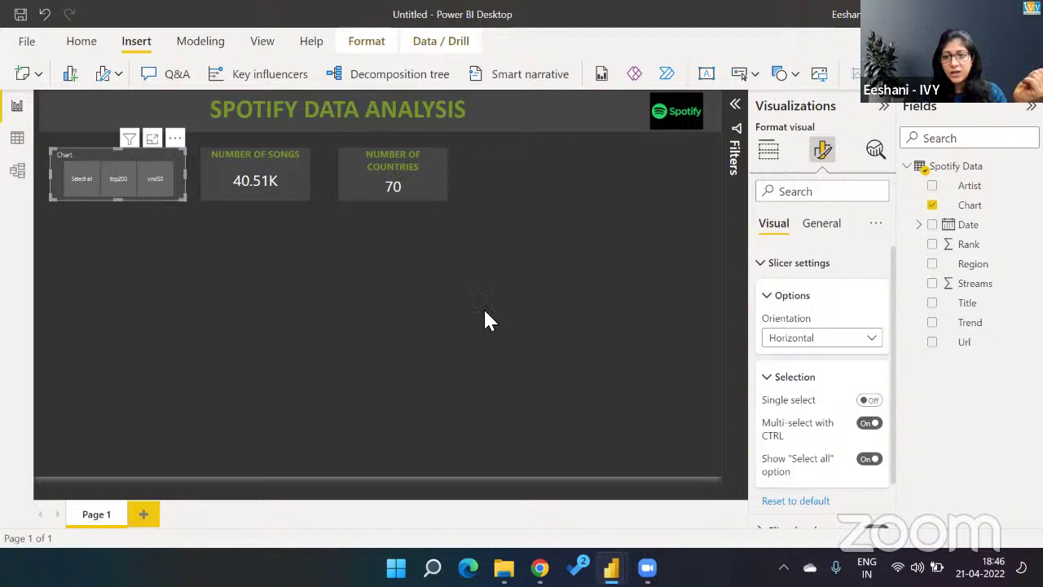
pyautogui.click(762, 268)
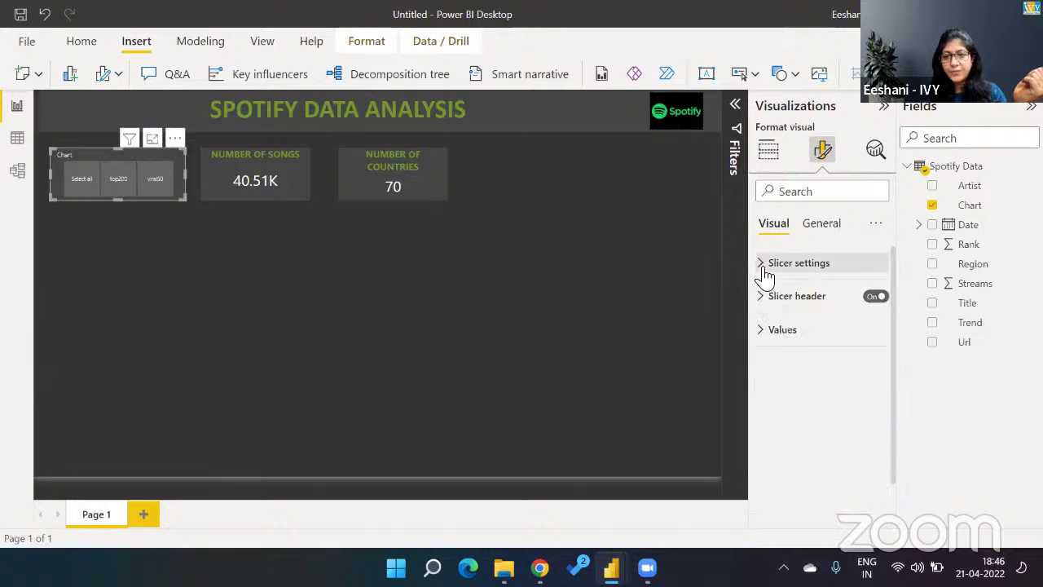
pyautogui.click(874, 296)
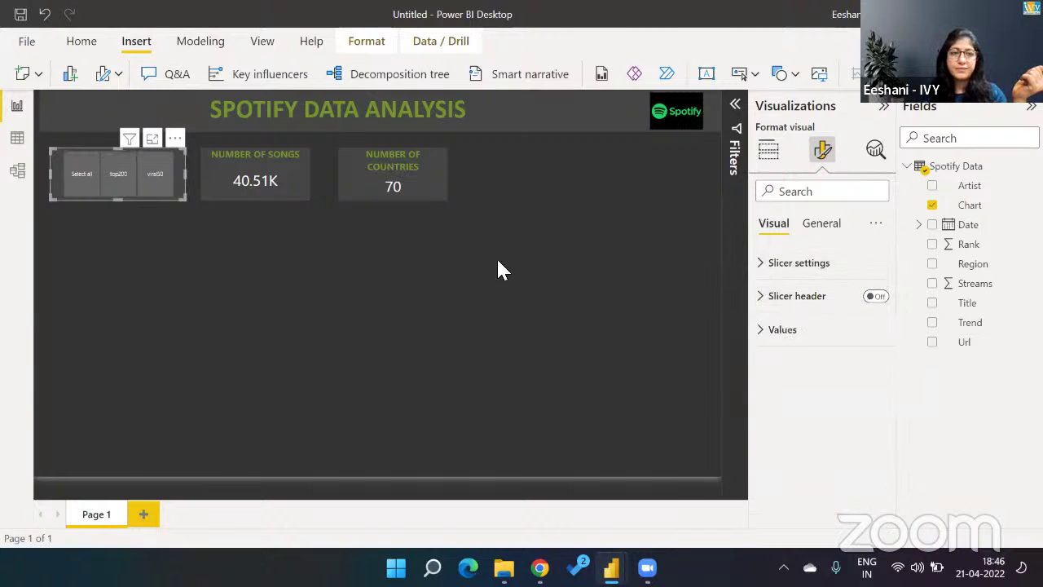
pyautogui.click(436, 275)
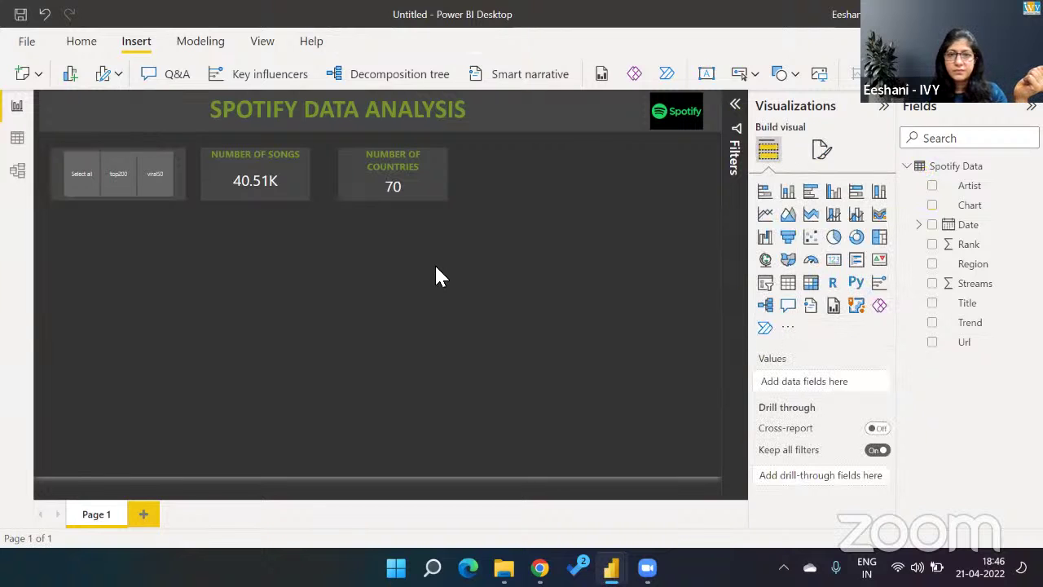
# Step: Test the Chart slicer's viral50, top200 and Select all choices against the song and country cards
pyautogui.click(158, 181)
pyautogui.click(126, 183)
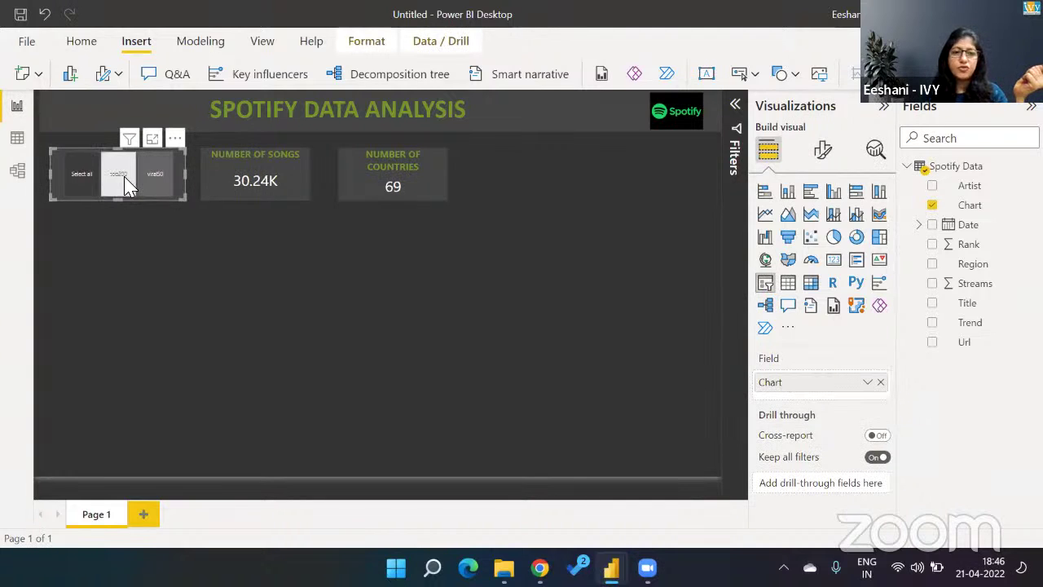
pyautogui.click(81, 189)
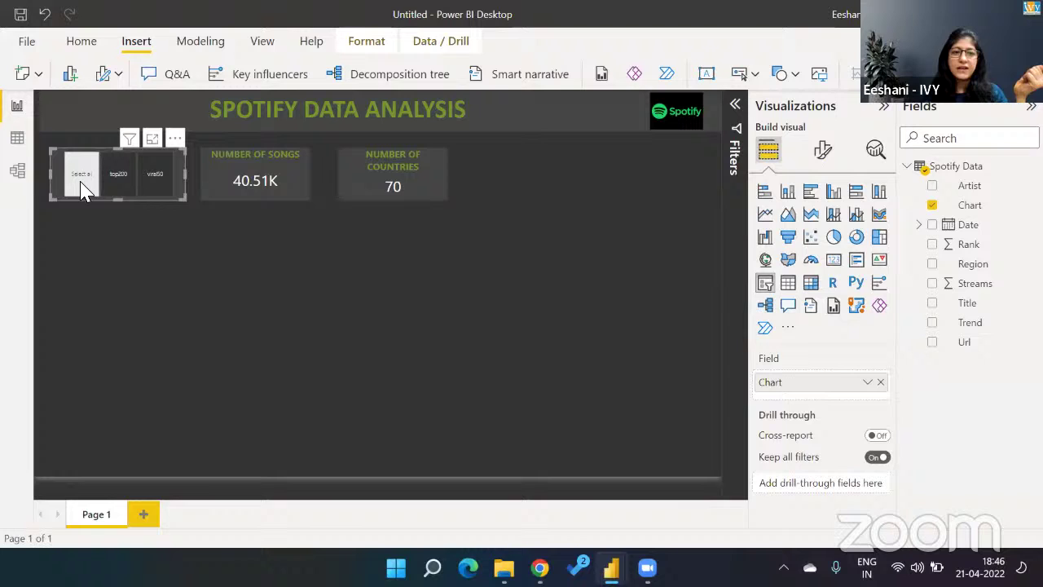
pyautogui.click(104, 253)
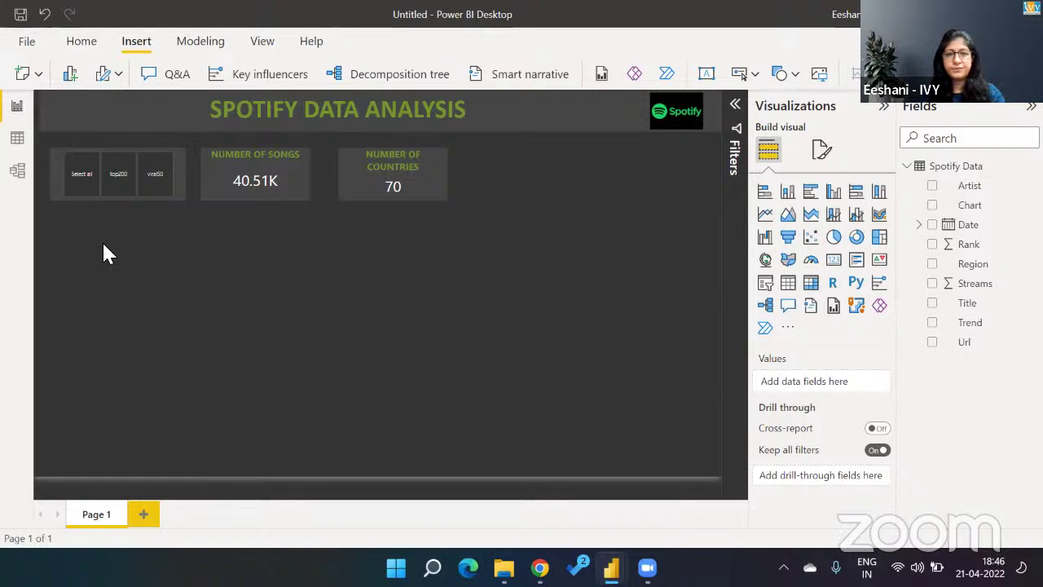
# Step: Check the YouTube live stream chat in Chrome for viewer replies, then switch to the finished Spotify Data Analysis 2021 report
pyautogui.hotkey('alt', 'Tab')
pyautogui.hotkey('alt', 'shift', 'Tab')
pyautogui.hotkey('alt', 'shift', 'Tab')
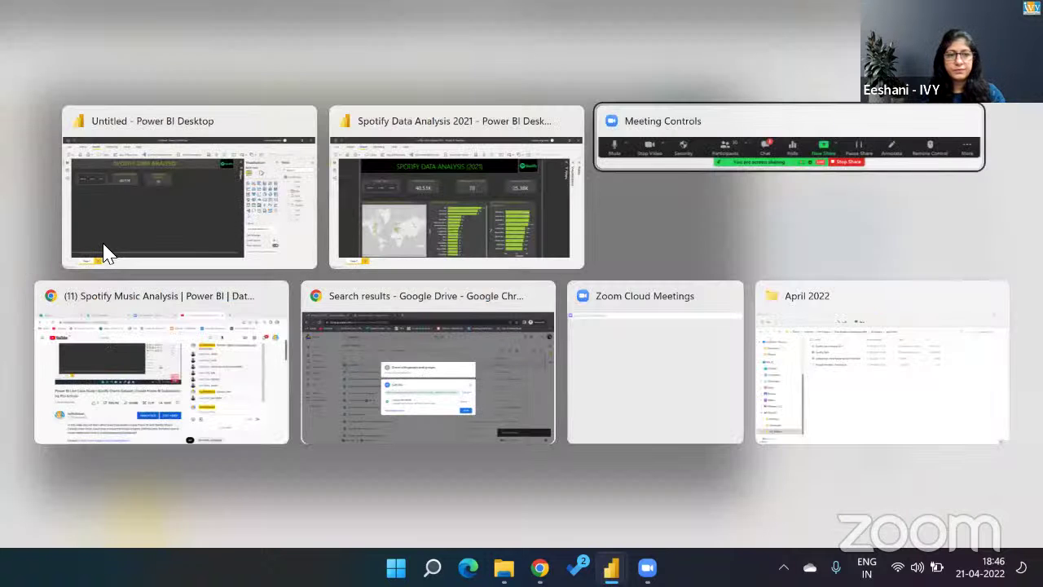
pyautogui.hotkey('alt', 'Tab')
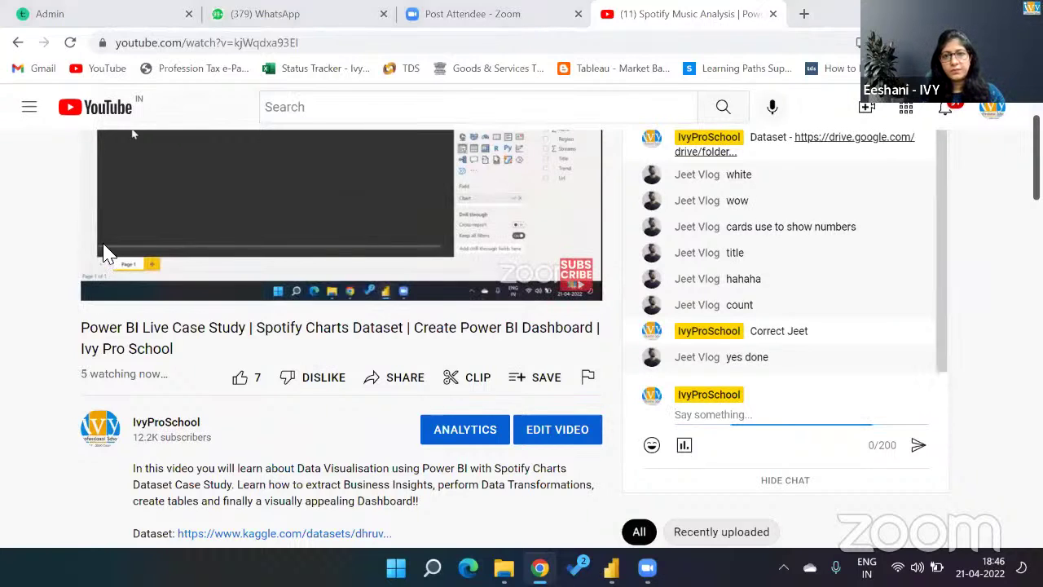
pyautogui.hotkey('alt', 'Tab')
pyautogui.hotkey('alt', 'Tab')
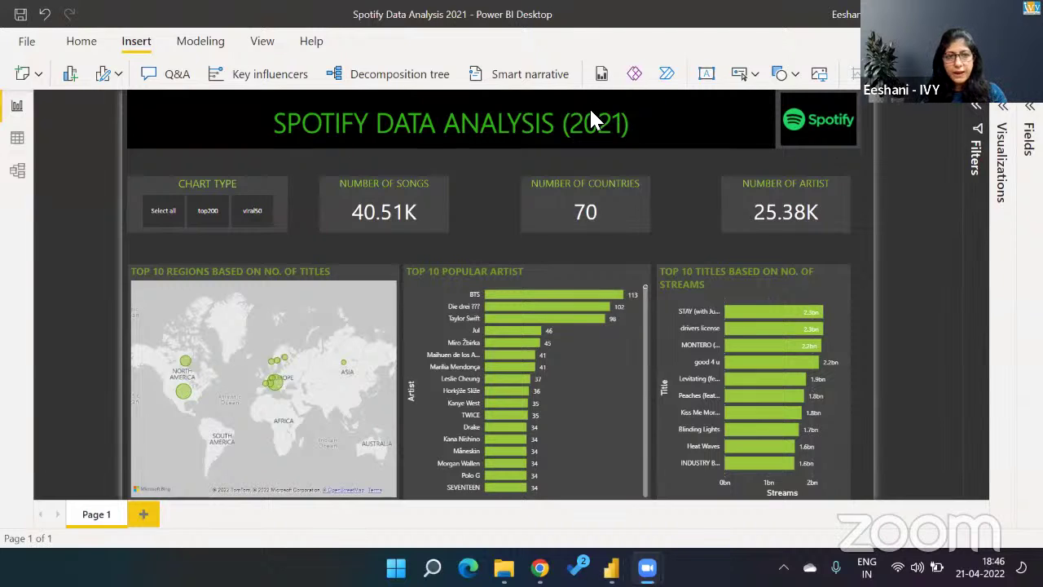
# Step: Inspect the finished report's Chart Type slicer as a reference and return to the untitled report
pyautogui.click(270, 192)
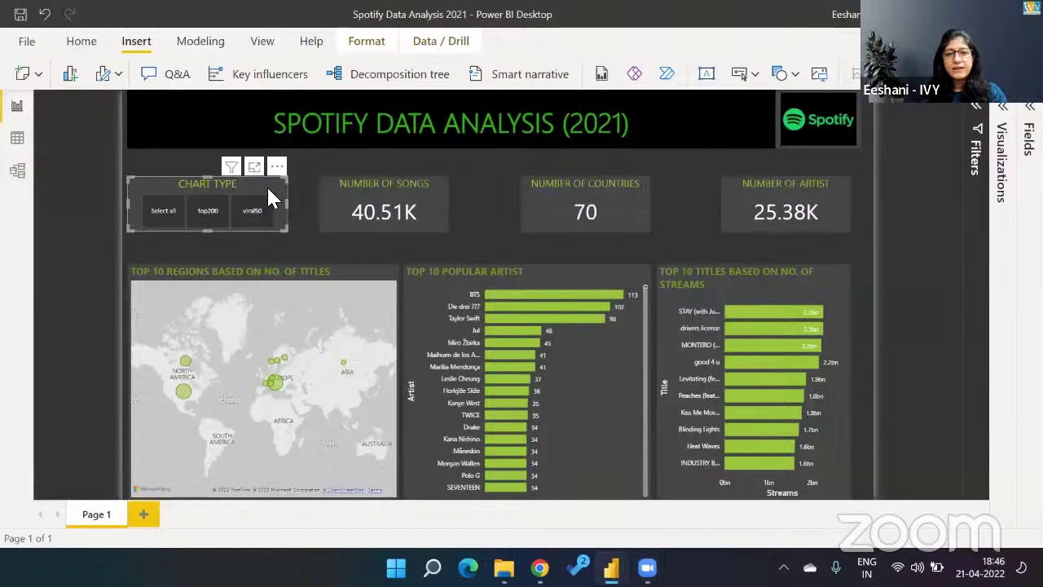
pyautogui.hotkey('alt', 'Tab')
pyautogui.hotkey('alt', 'Tab')
pyautogui.hotkey('alt', 'shift', 'Tab')
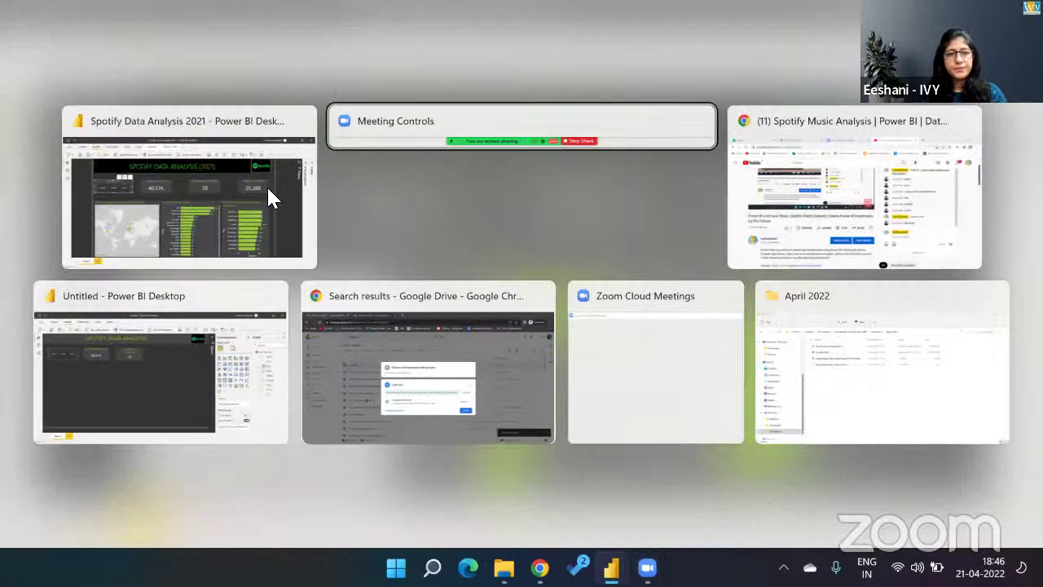
pyautogui.hotkey('alt', 'Tab')
pyautogui.hotkey('alt', 'Tab')
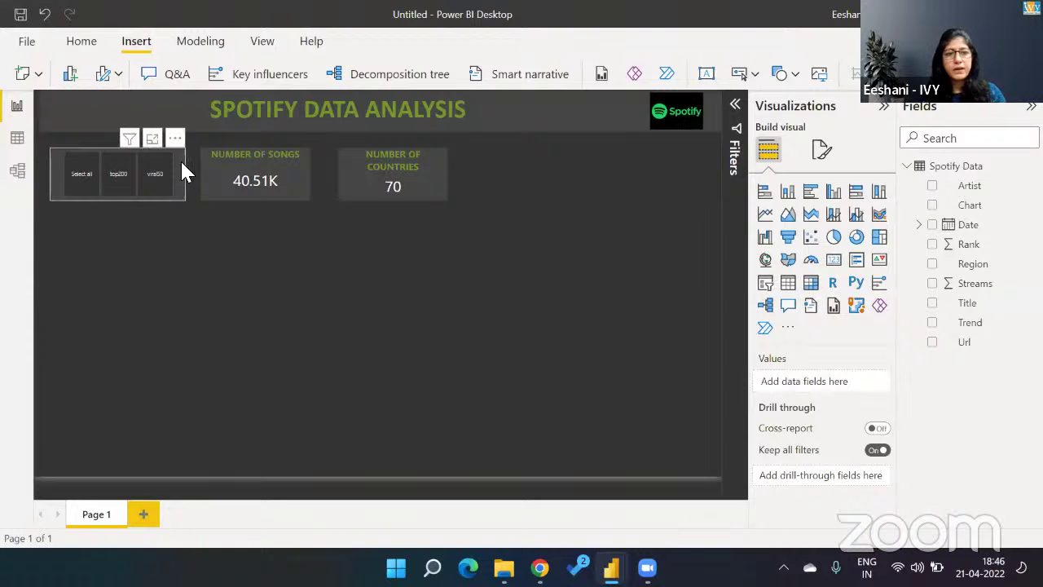
# Step: Review the Chart slicer's orientation and selection settings in the untitled report
pyautogui.click(181, 161)
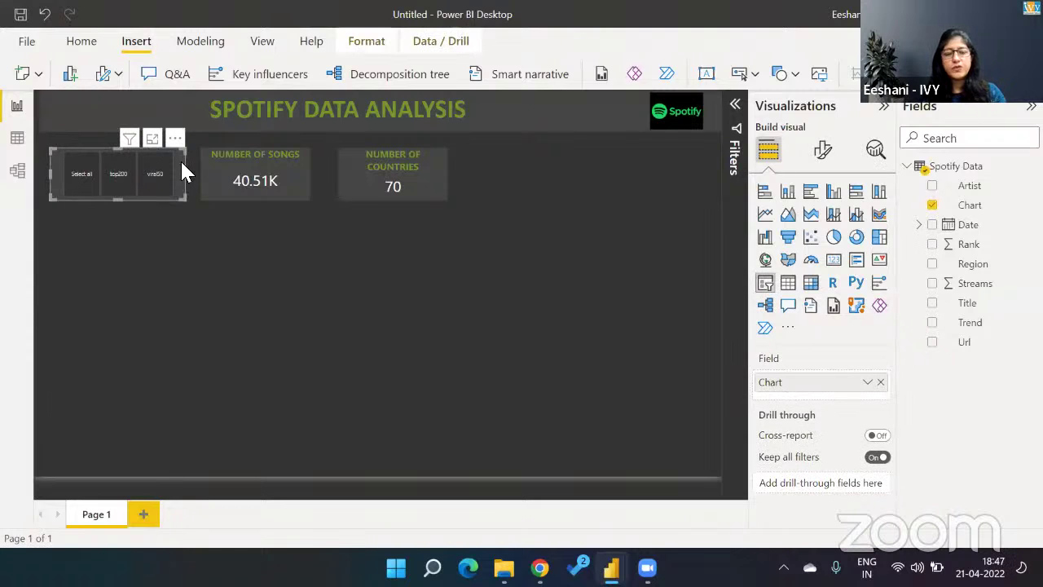
pyautogui.click(822, 152)
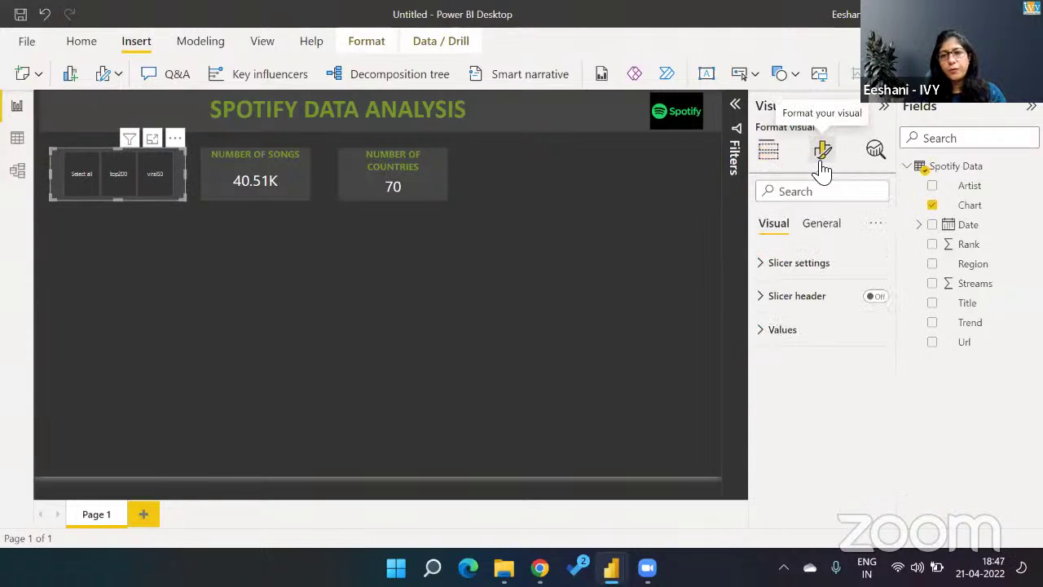
pyautogui.click(774, 269)
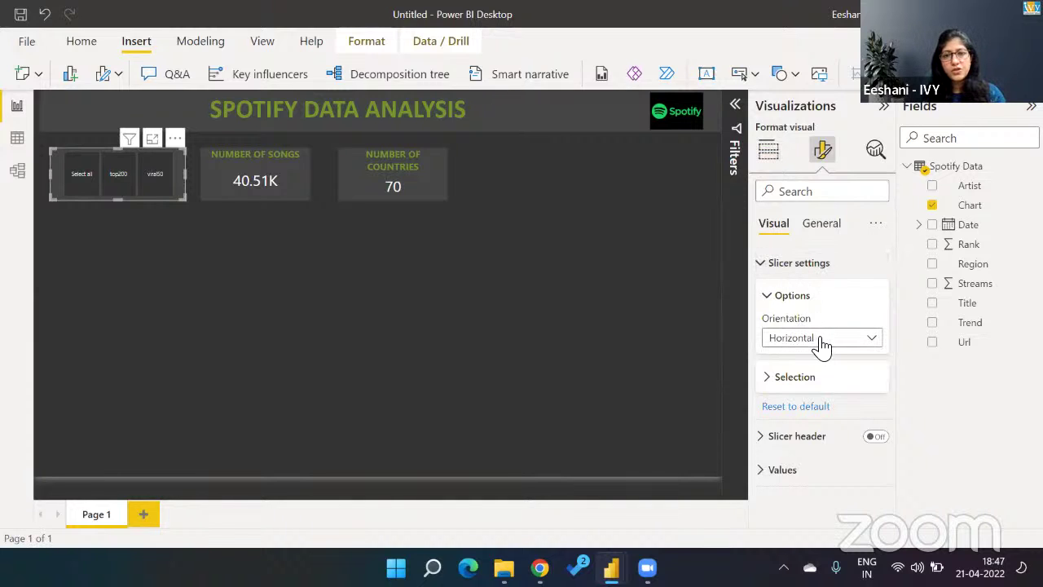
pyautogui.click(794, 379)
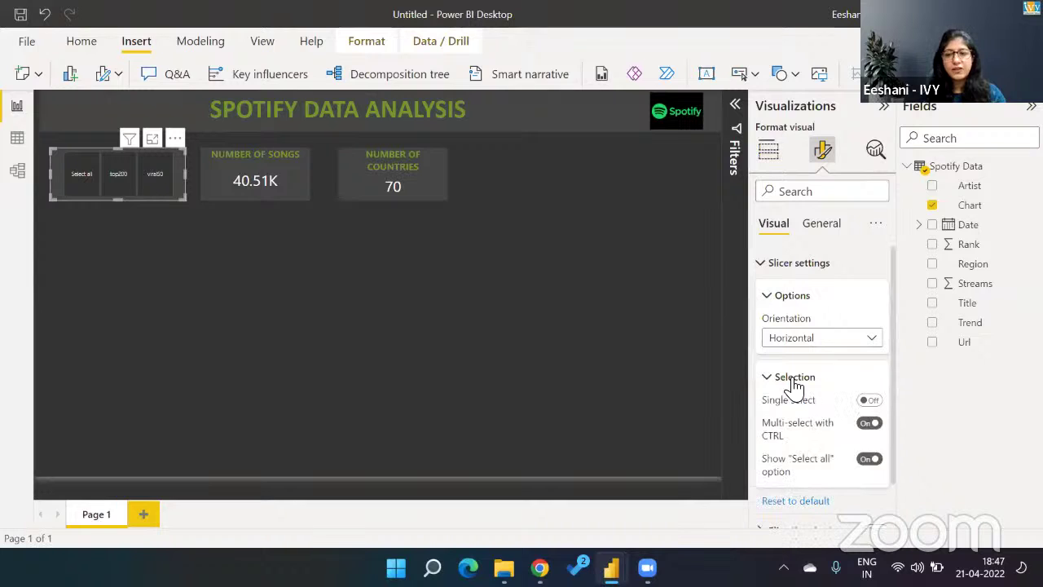
pyautogui.click(630, 303)
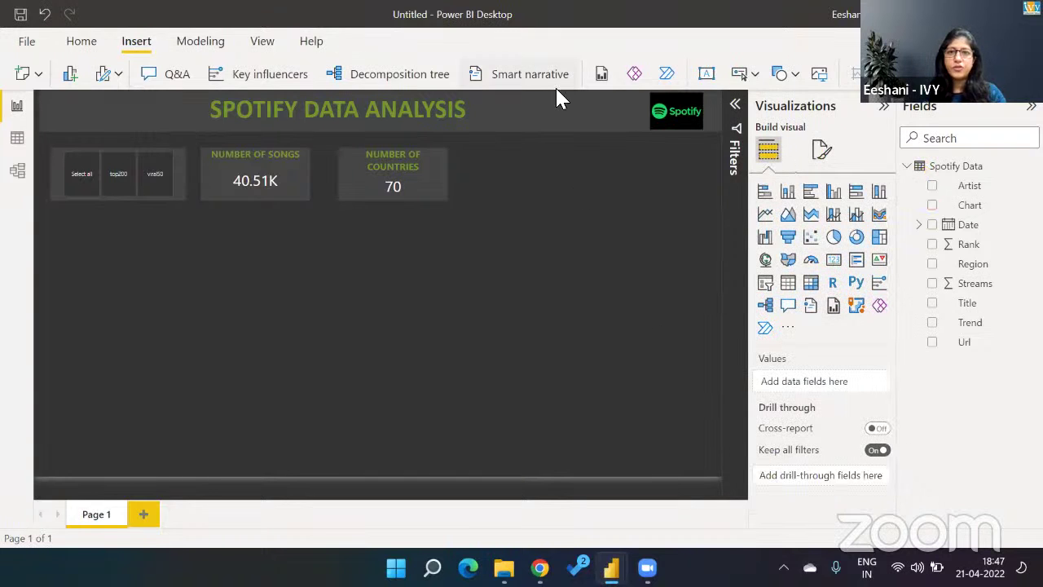
pyautogui.click(548, 48)
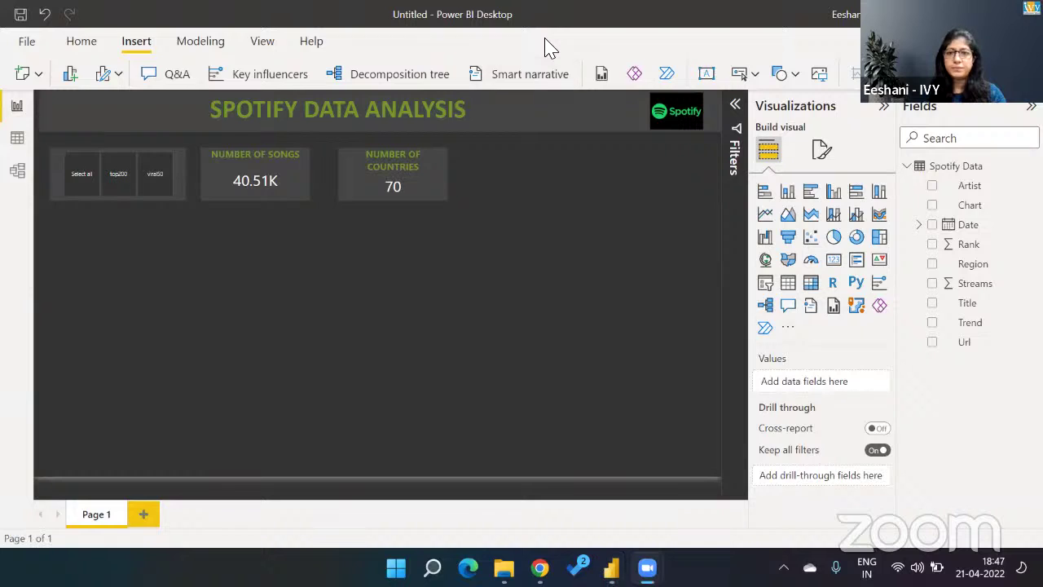
pyautogui.click(602, 220)
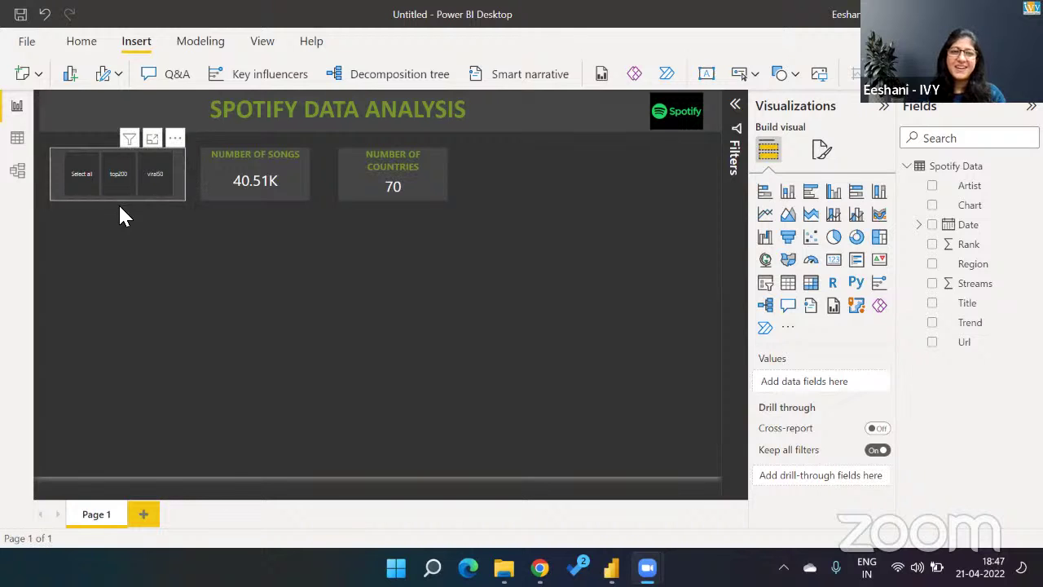
pyautogui.click(180, 160)
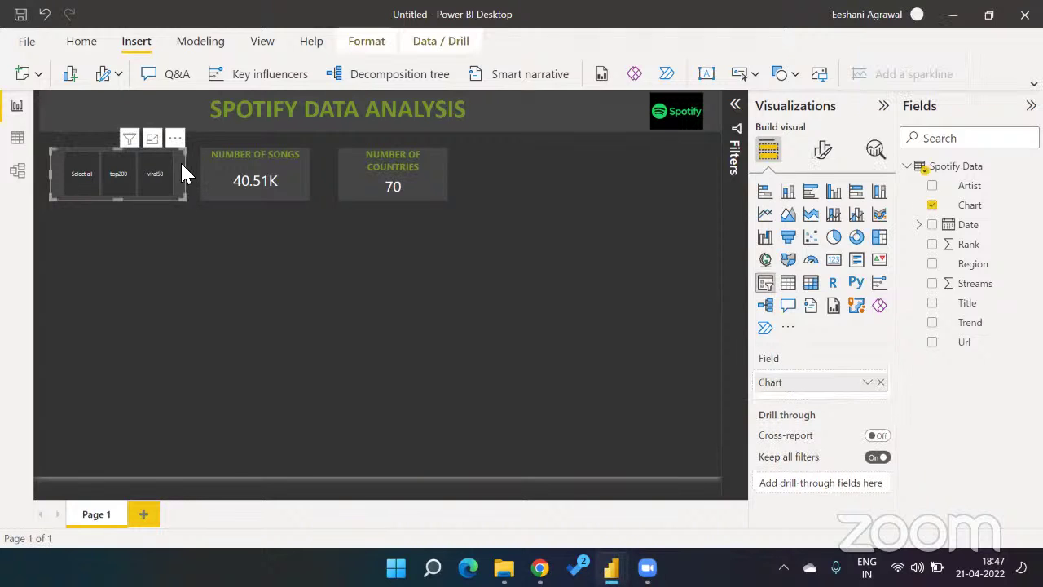
pyautogui.moveTo(118, 204)
pyautogui.mouseDown()
pyautogui.moveTo(126, 276)
pyautogui.moveTo(120, 197)
pyautogui.mouseUp()
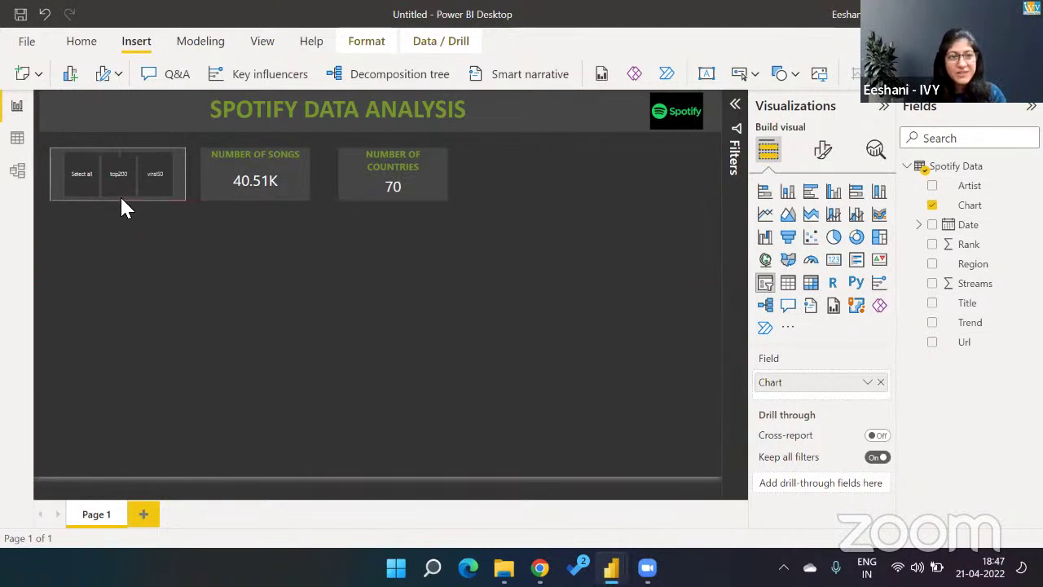
pyautogui.click(143, 250)
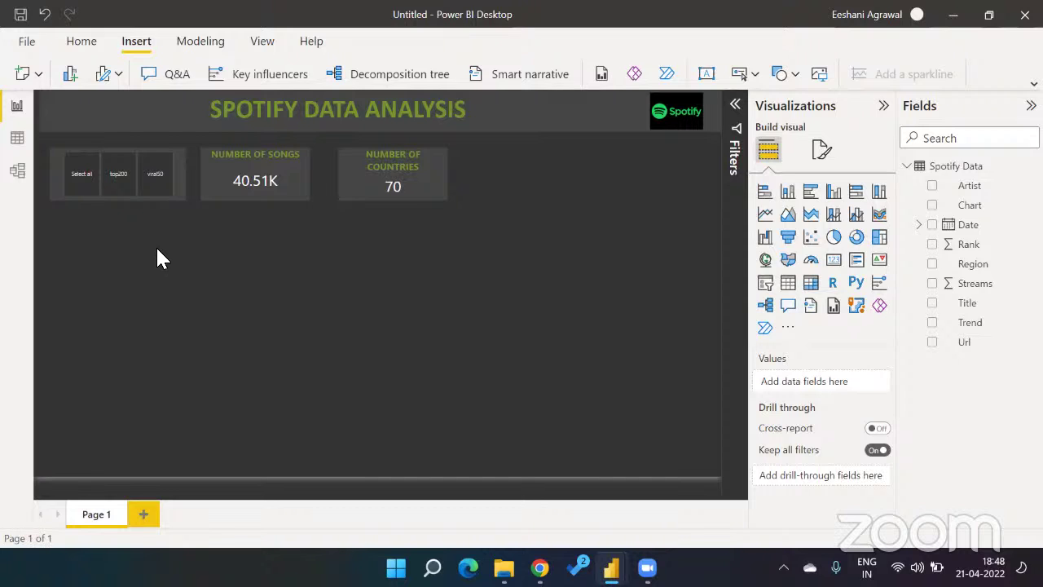
# Step: Replace the Chart slicer with a new slicer on the Chart field, sized to fit beside the Number of Songs card
pyautogui.click(181, 198)
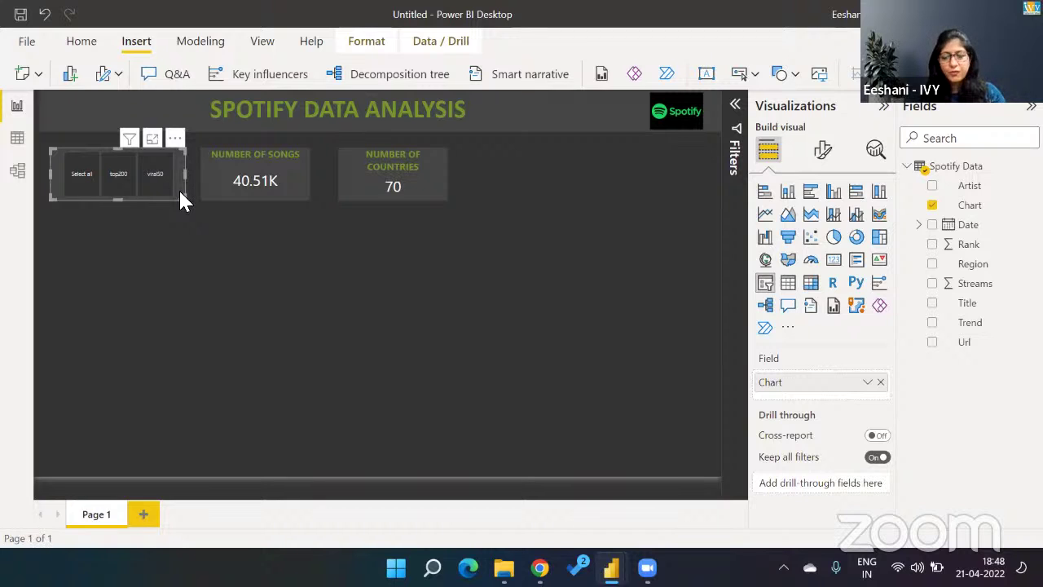
pyautogui.press('Delete')
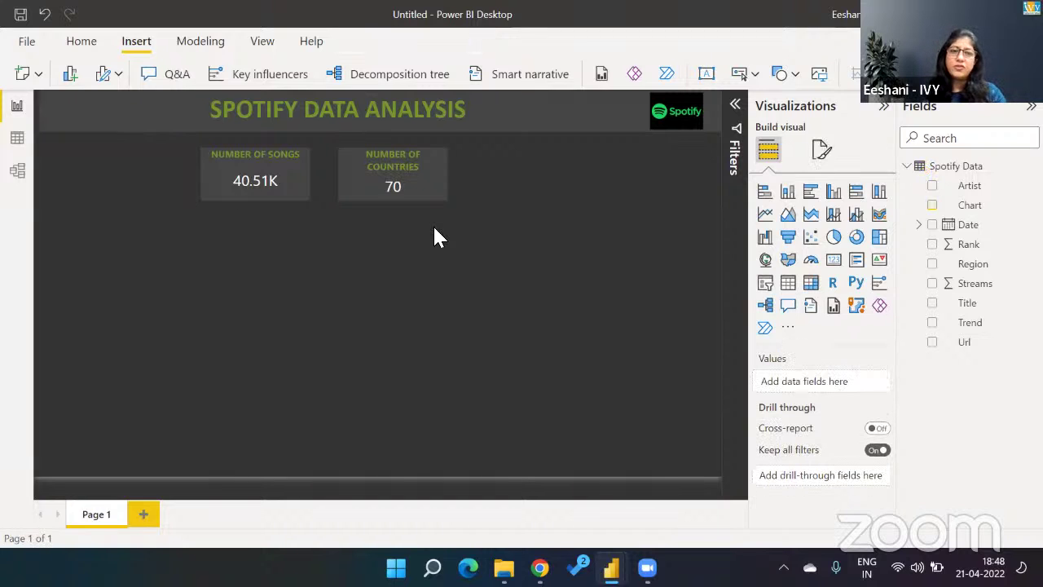
pyautogui.click(765, 283)
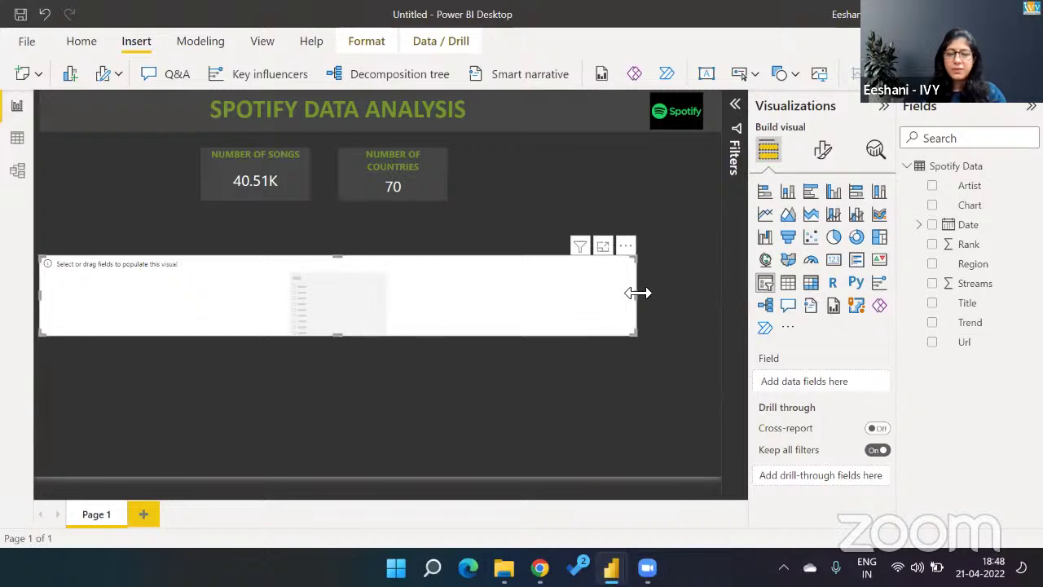
pyautogui.moveTo(636, 292); pyautogui.dragTo(198, 282)
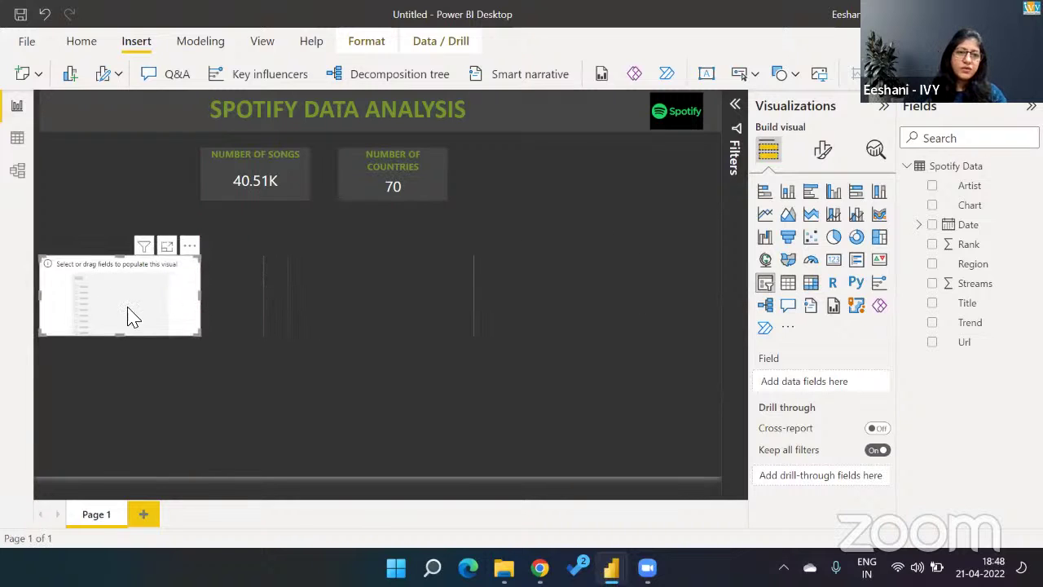
pyautogui.moveTo(123, 335); pyautogui.dragTo(114, 204)
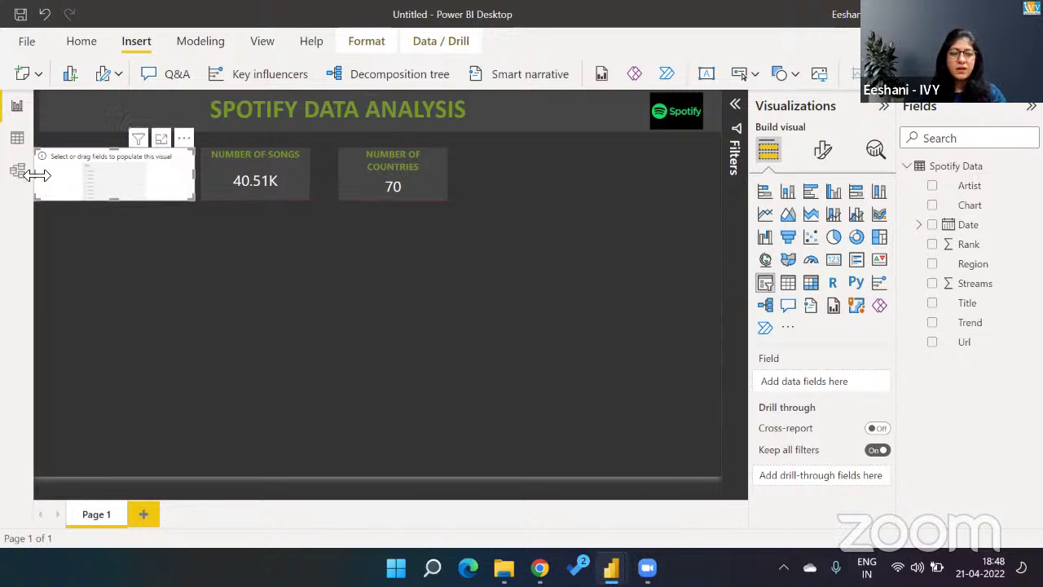
pyautogui.moveTo(34, 173); pyautogui.dragTo(45, 181)
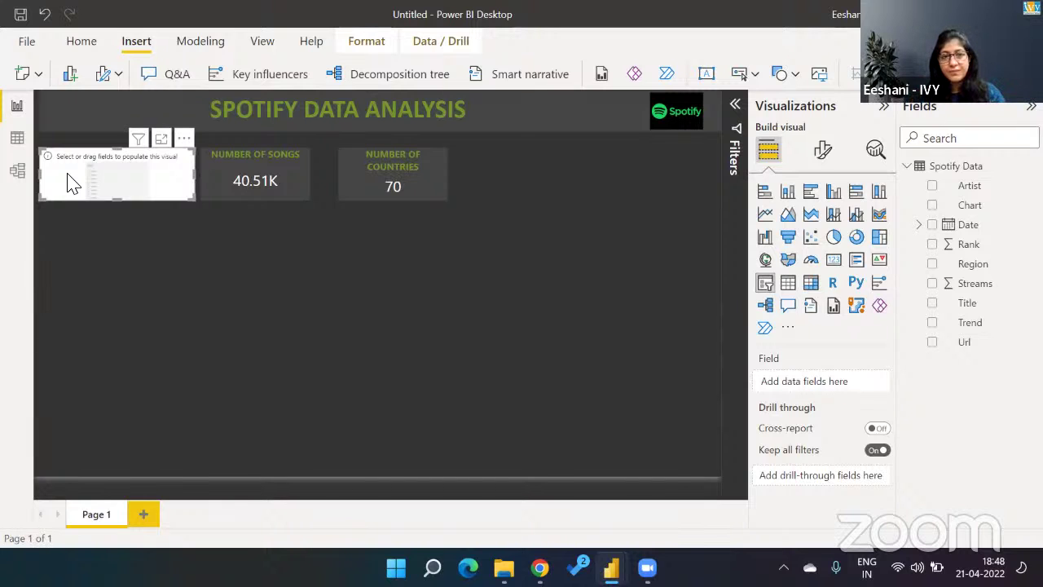
pyautogui.click(934, 207)
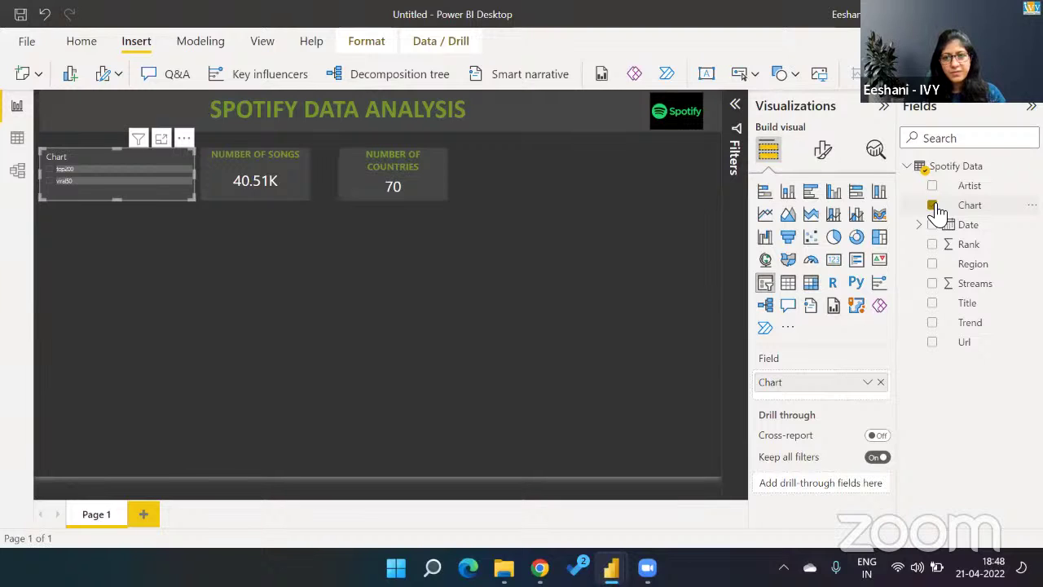
# Step: Set the new slicer's orientation to Horizontal, enable its "Select all" option and turn off Multi-select with CTRL
pyautogui.click(820, 160)
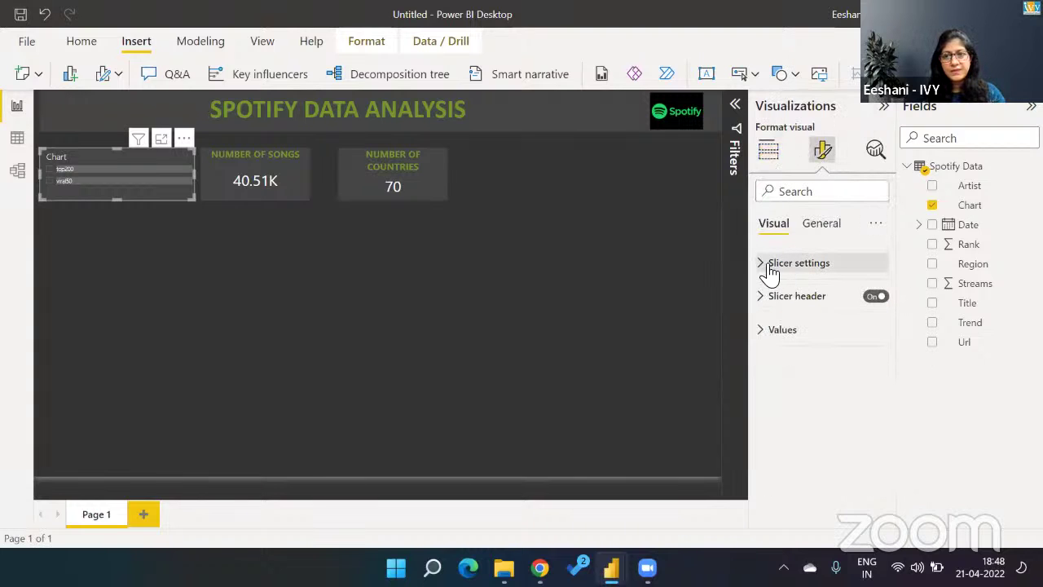
pyautogui.click(766, 265)
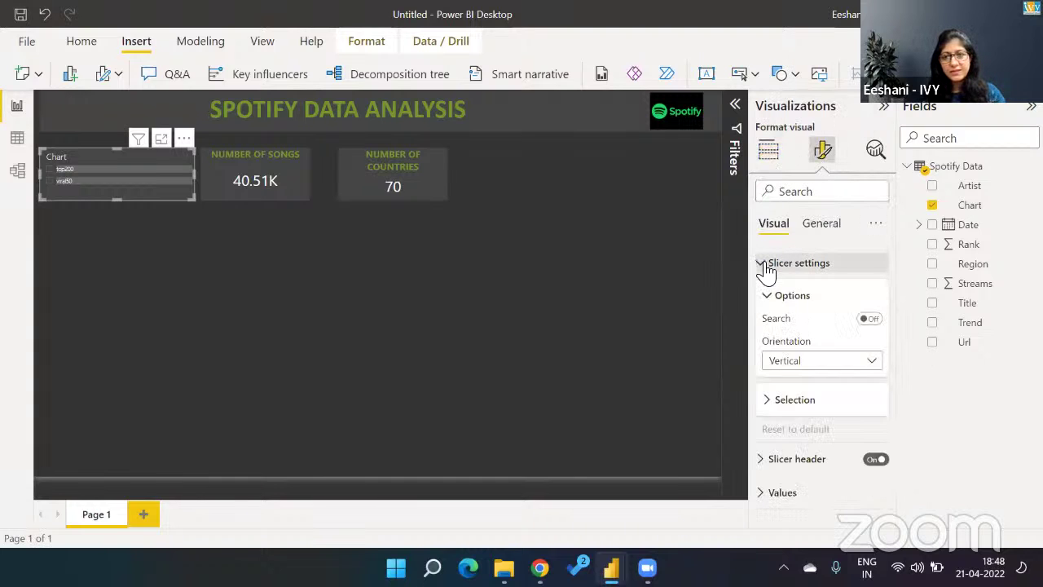
pyautogui.click(793, 364)
pyautogui.click(795, 403)
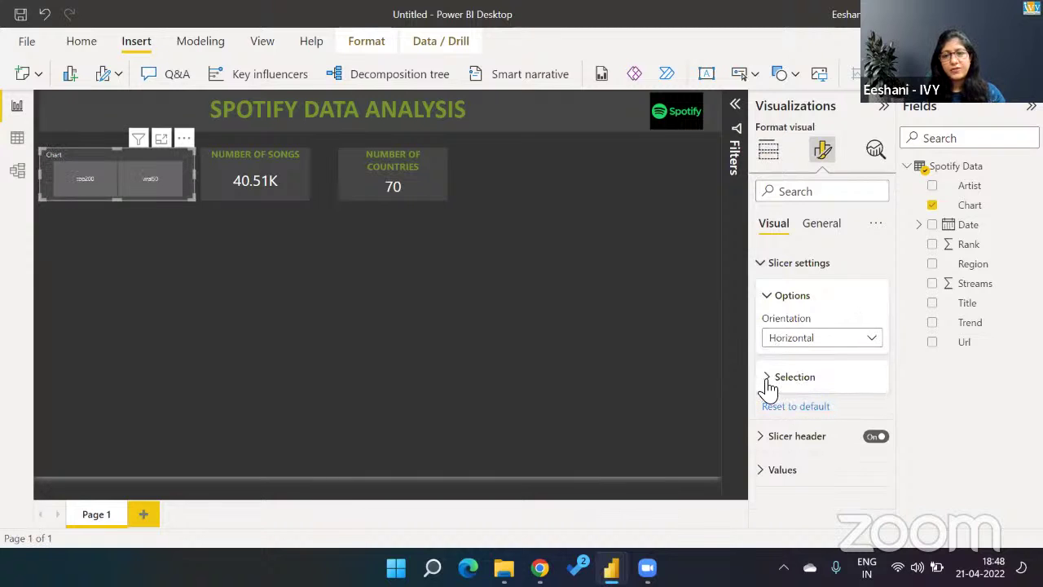
pyautogui.click(798, 386)
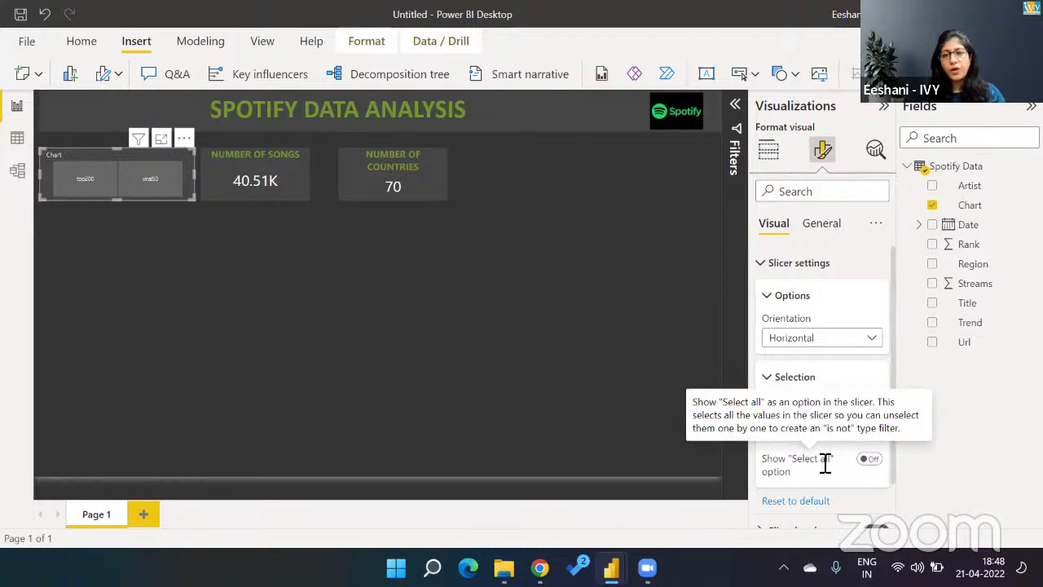
pyautogui.click(876, 462)
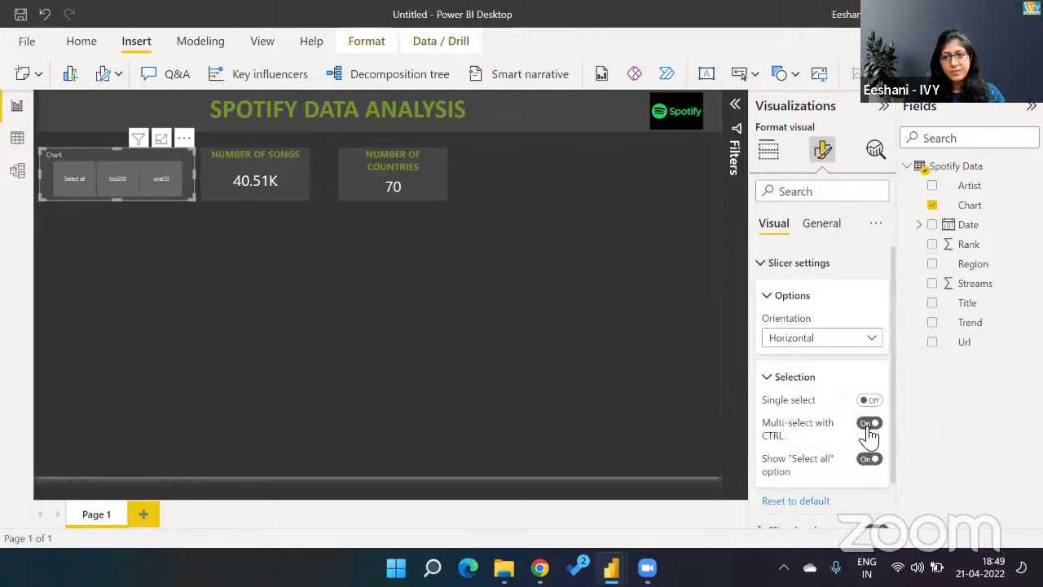
pyautogui.click(869, 423)
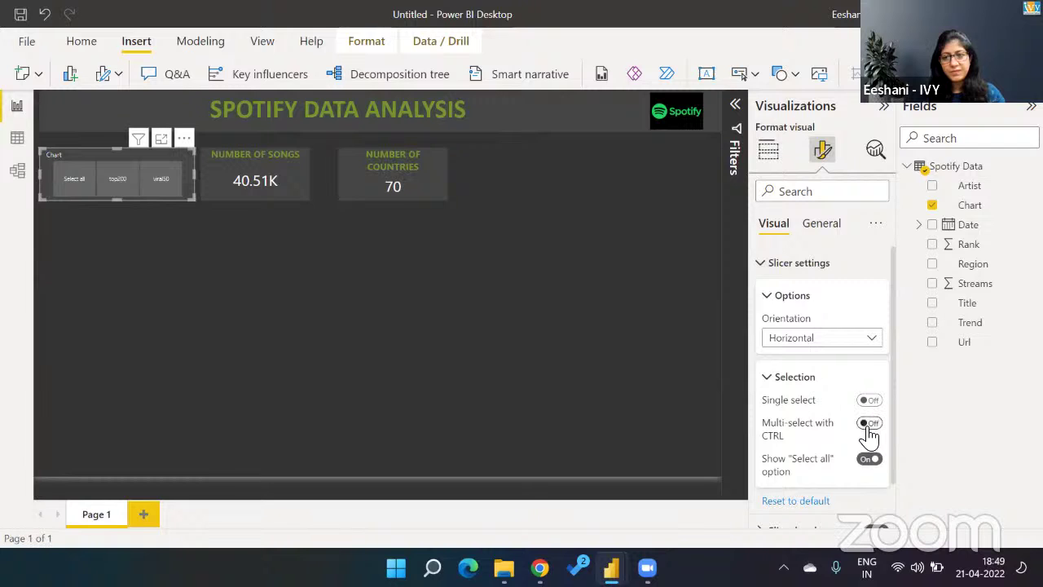
pyautogui.click(638, 306)
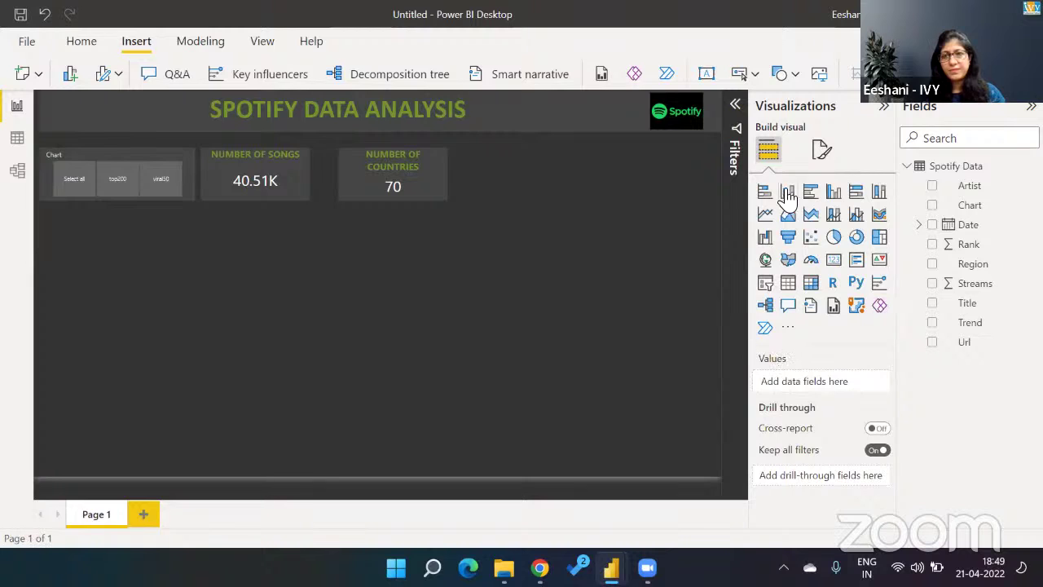
# Step: Turn off the slicer header on the new Chart slicer
pyautogui.click(190, 168)
pyautogui.click(822, 155)
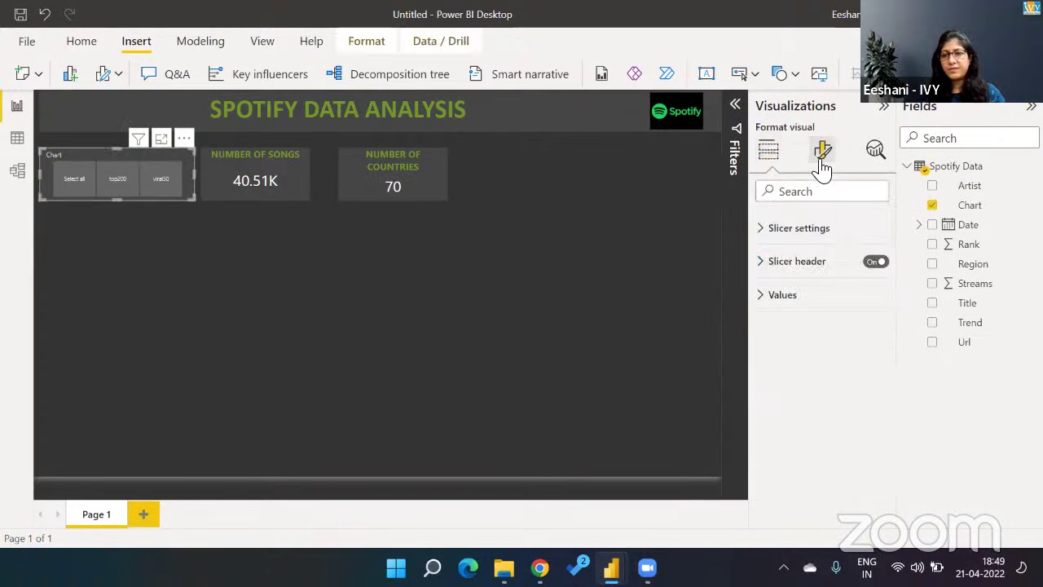
pyautogui.click(877, 297)
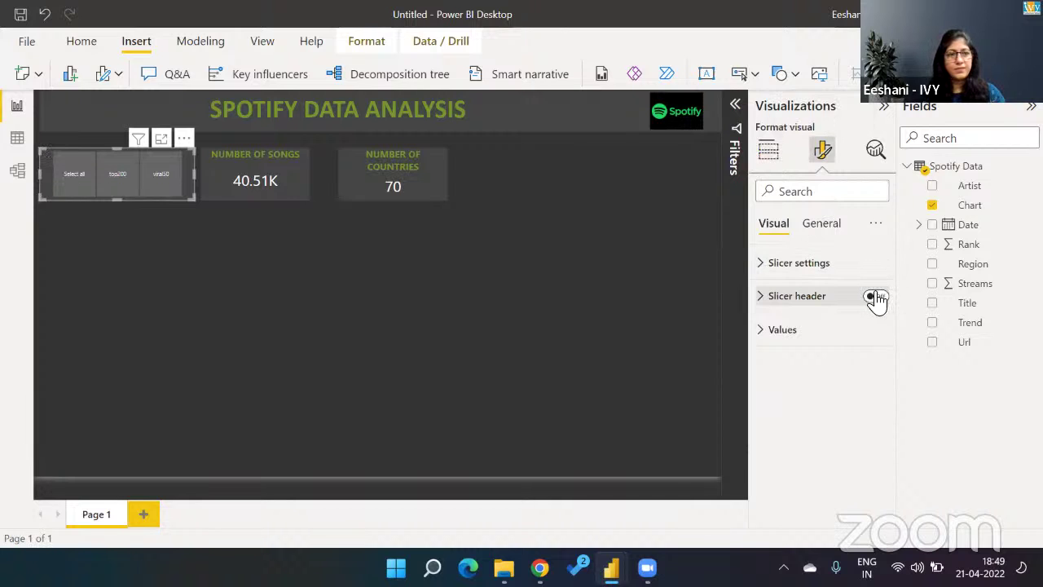
pyautogui.click(607, 295)
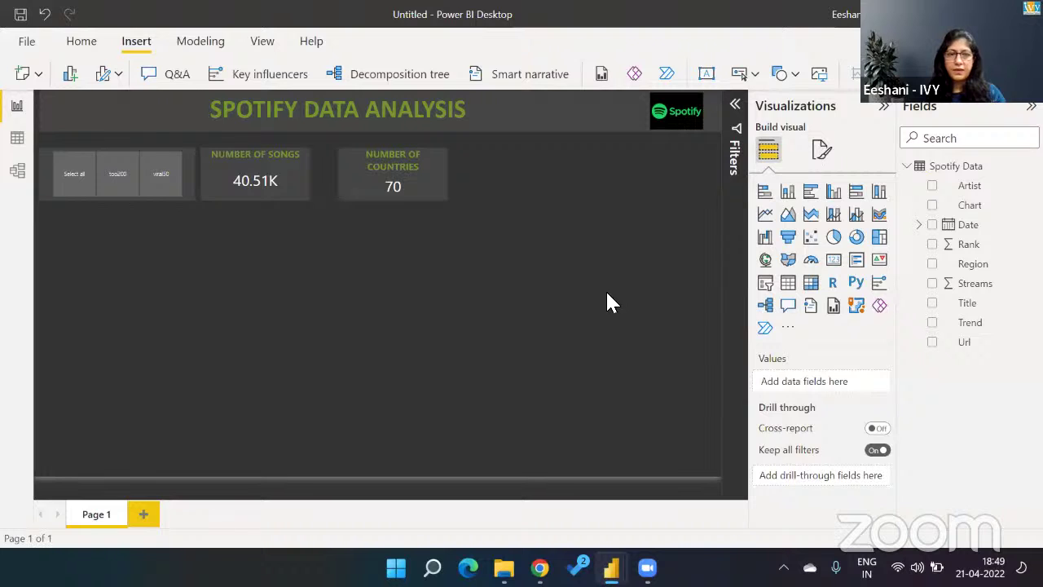
# Step: Shift the Number of Songs and Number of Countries cards to the right, widening the gaps between the slicer and the cards
pyautogui.moveTo(305, 193); pyautogui.dragTo(323, 193)
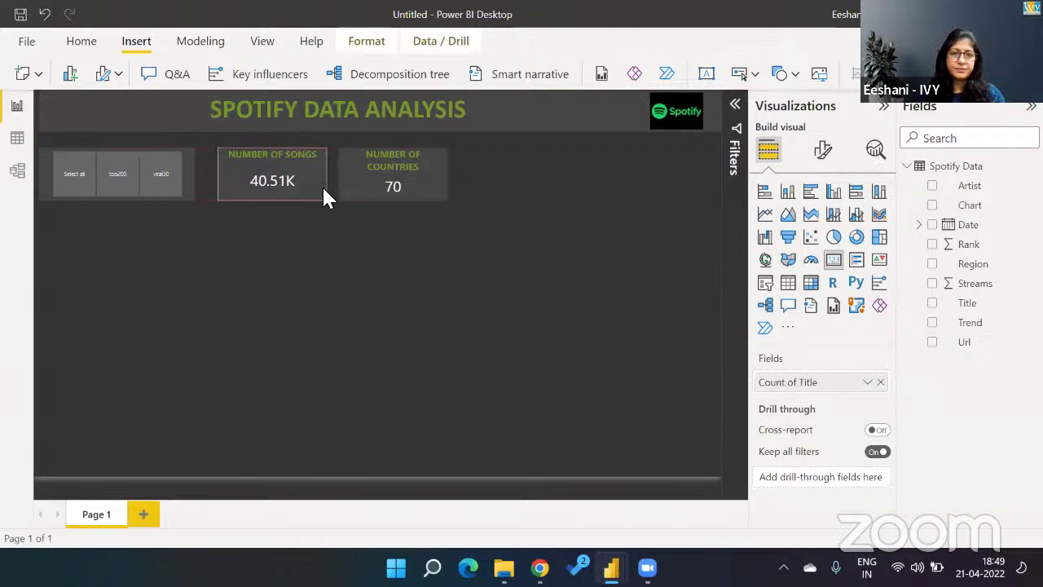
pyautogui.moveTo(411, 183); pyautogui.dragTo(461, 182)
pyautogui.rightClick(461, 183)
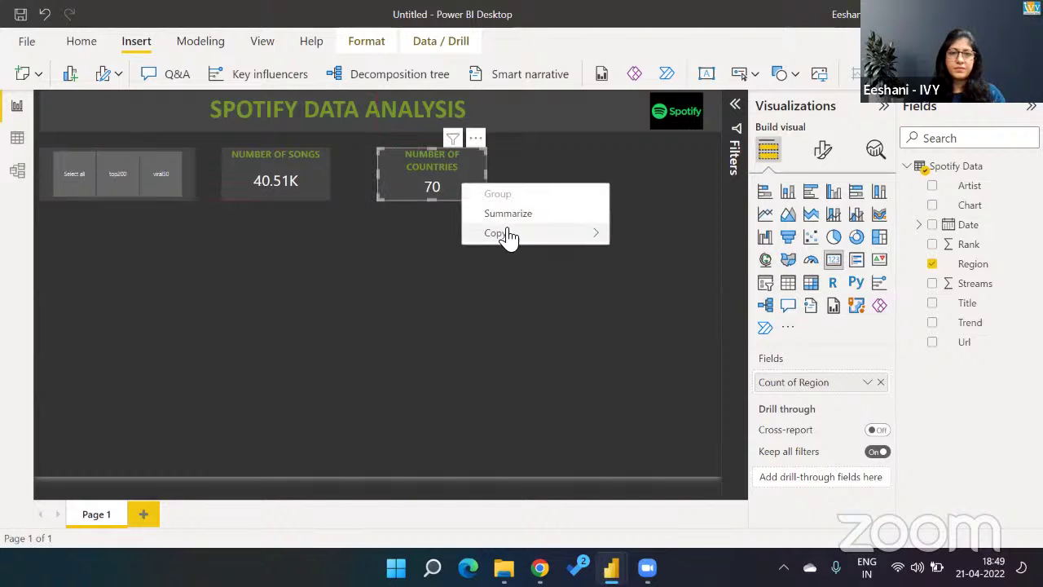
pyautogui.moveTo(507, 235)
pyautogui.click(421, 293)
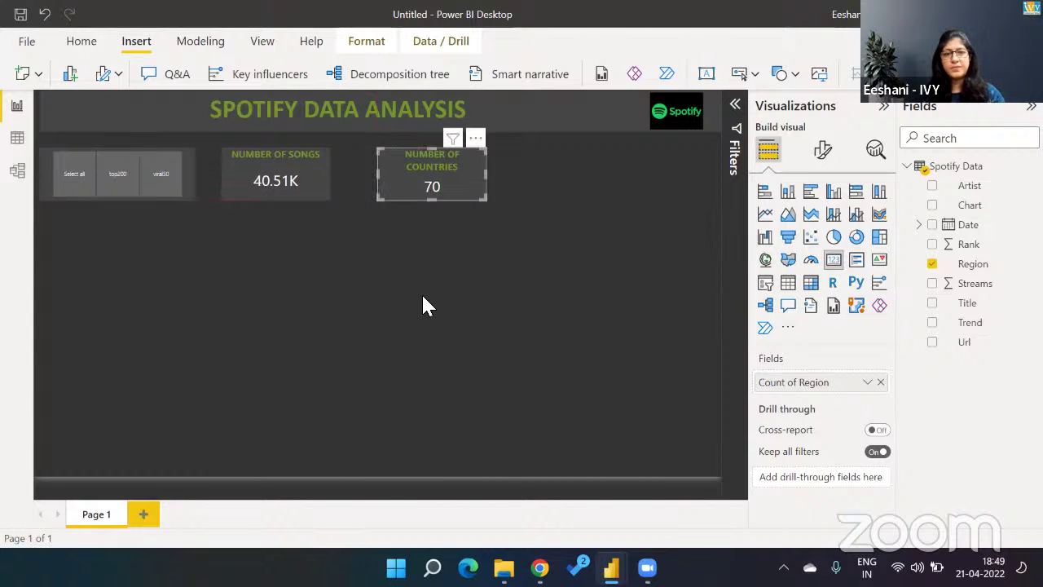
pyautogui.click(409, 295)
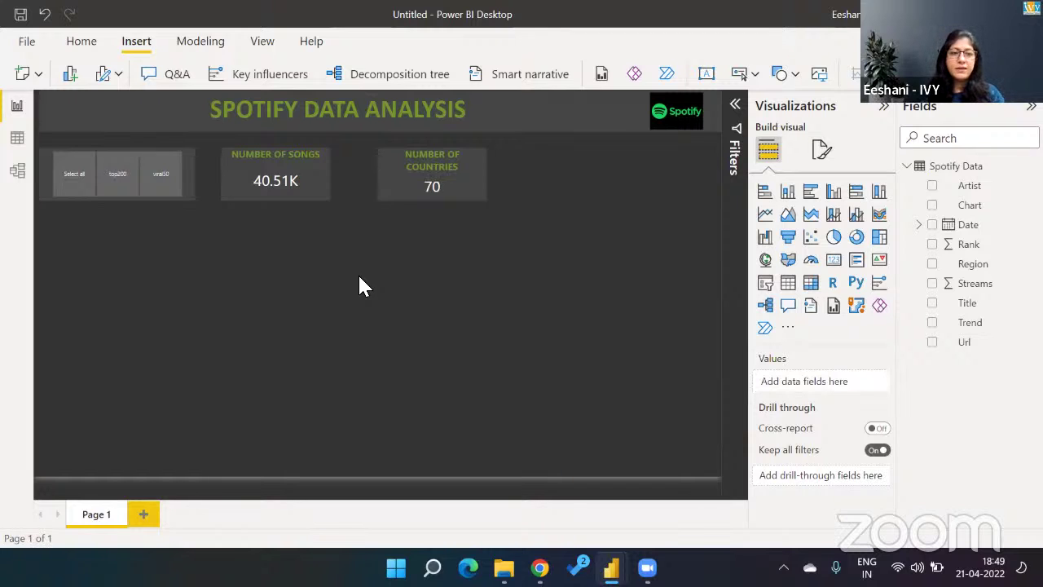
# Step: Check the layout of the finished Spotify Data Analysis 2021 report, including its regions map, and return to the untitled report
pyautogui.hotkey('alt', 'Tab')
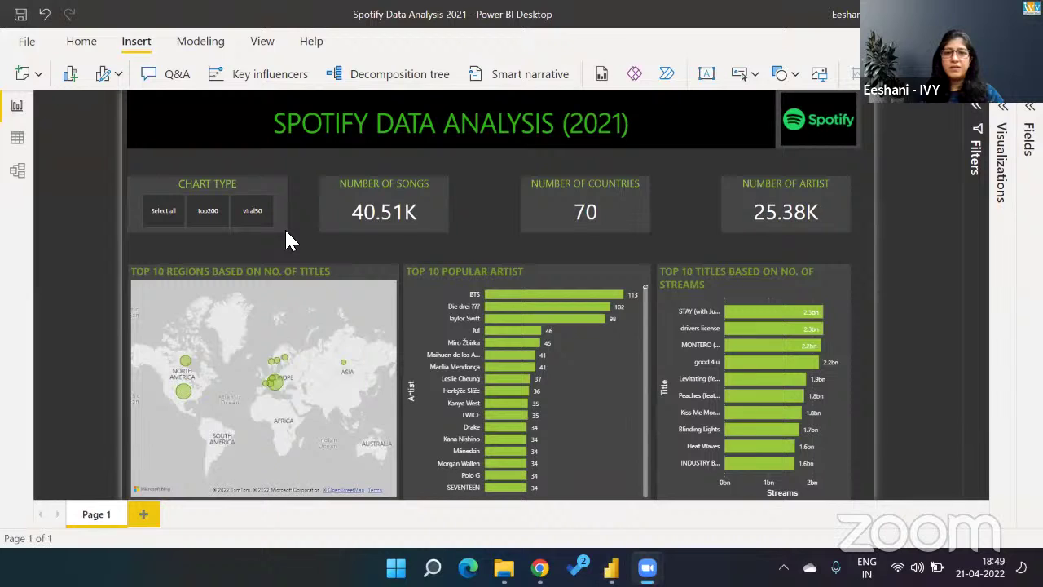
pyautogui.click(577, 112)
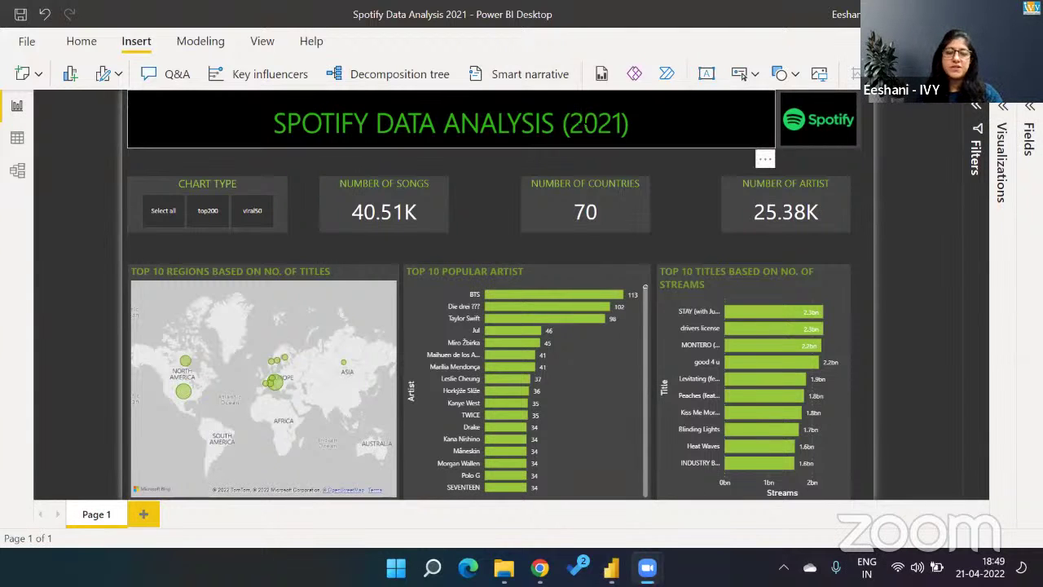
pyautogui.hotkey('alt', 'Tab')
pyautogui.press('Tab')
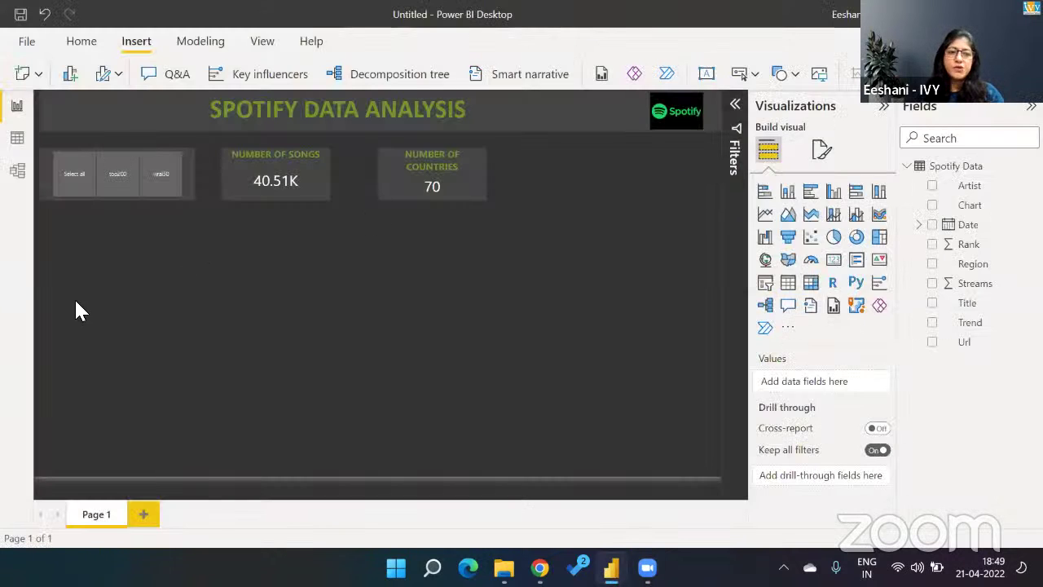
# Step: Insert a Map visual below the slicer and enlarge it to fill the page's lower-left area down to the footer line
pyautogui.click(766, 261)
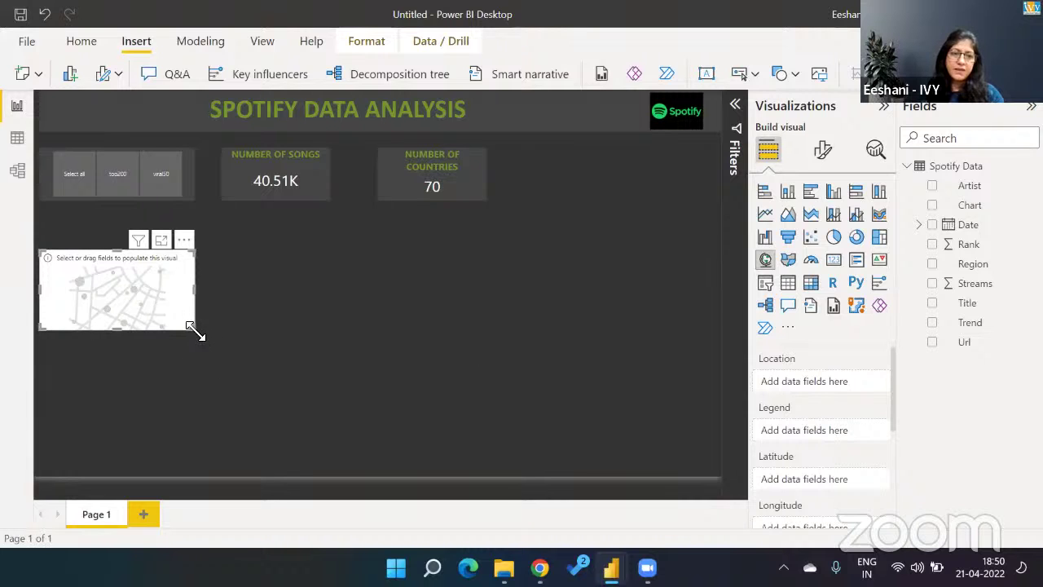
pyautogui.moveTo(194, 329); pyautogui.dragTo(266, 473)
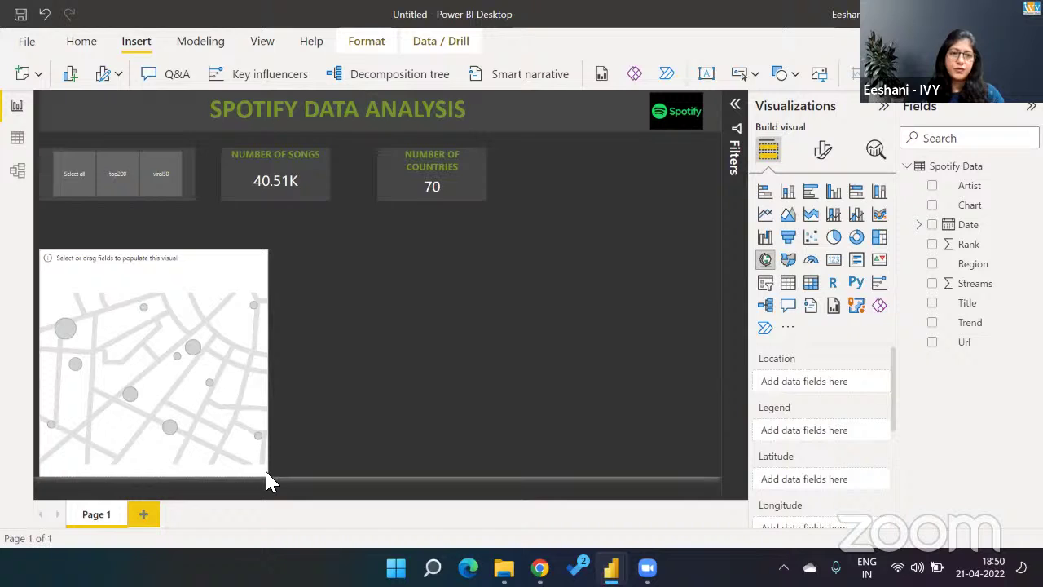
pyautogui.moveTo(231, 282); pyautogui.dragTo(228, 259)
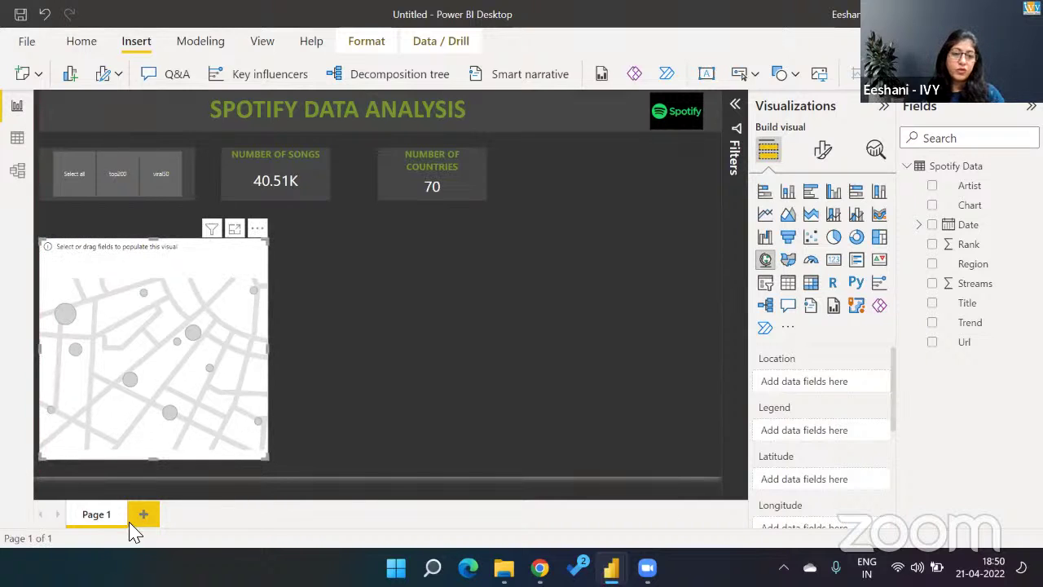
pyautogui.moveTo(155, 461); pyautogui.dragTo(154, 475)
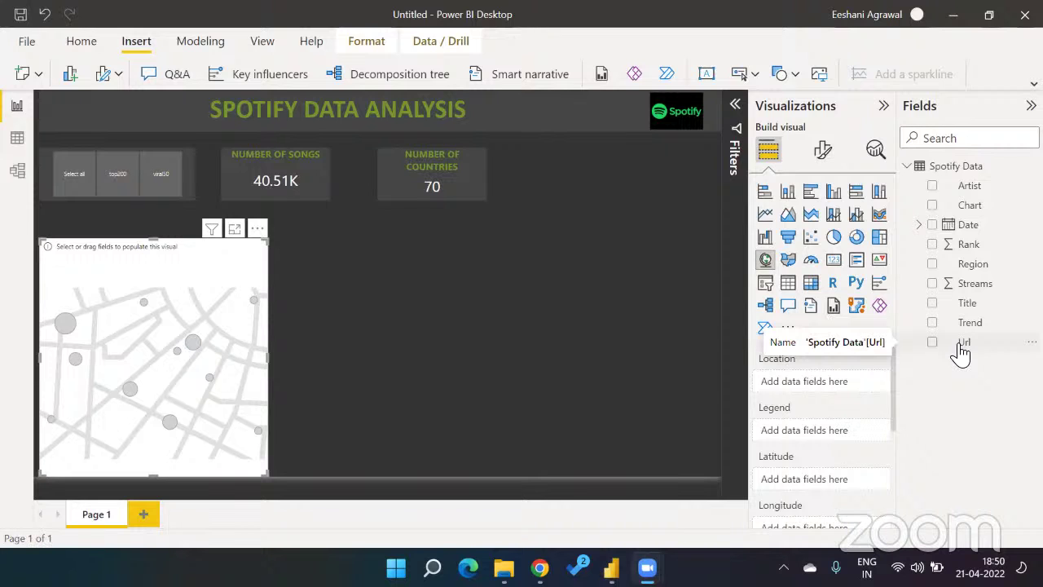
# Step: Assign the Region field to the new map visual as its location
pyautogui.click(933, 265)
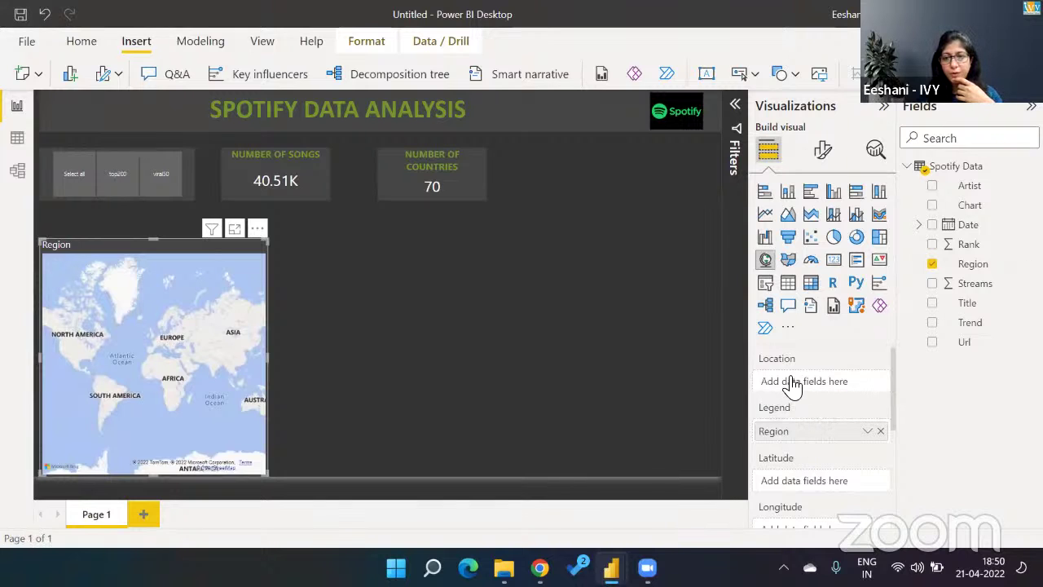
pyautogui.moveTo(782, 435); pyautogui.dragTo(782, 382)
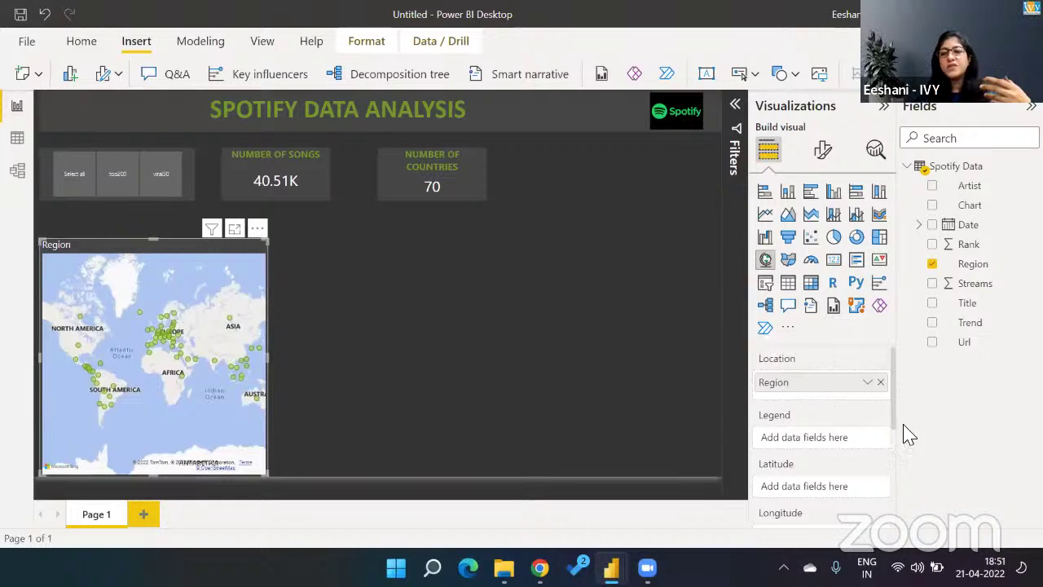
# Step: Size the map's bubbles by Count (Distinct) of Title and widen the map slightly to take in Australia
pyautogui.moveTo(894, 417); pyautogui.dragTo(898, 499)
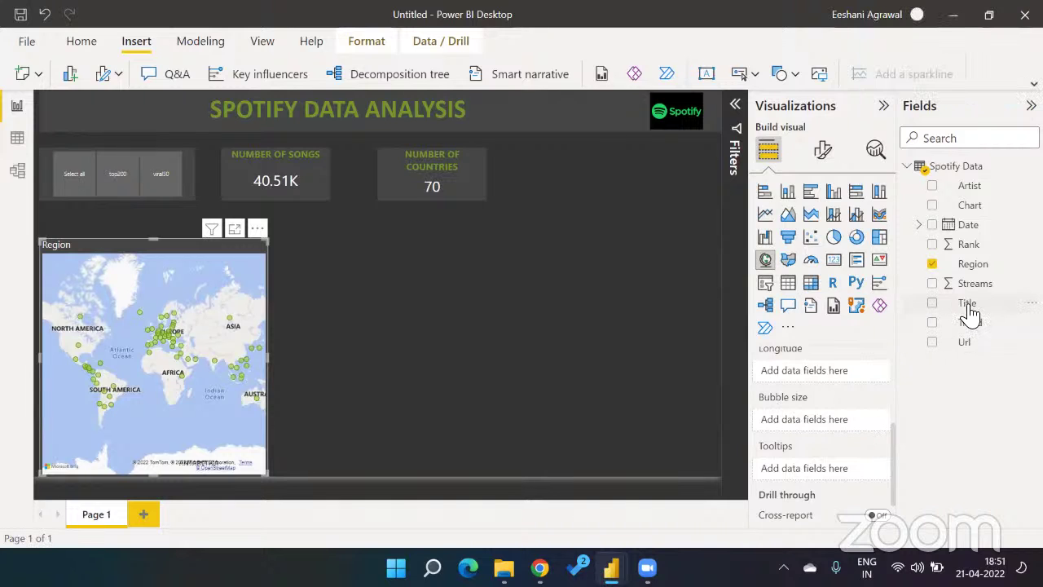
pyautogui.moveTo(969, 310); pyautogui.dragTo(819, 428)
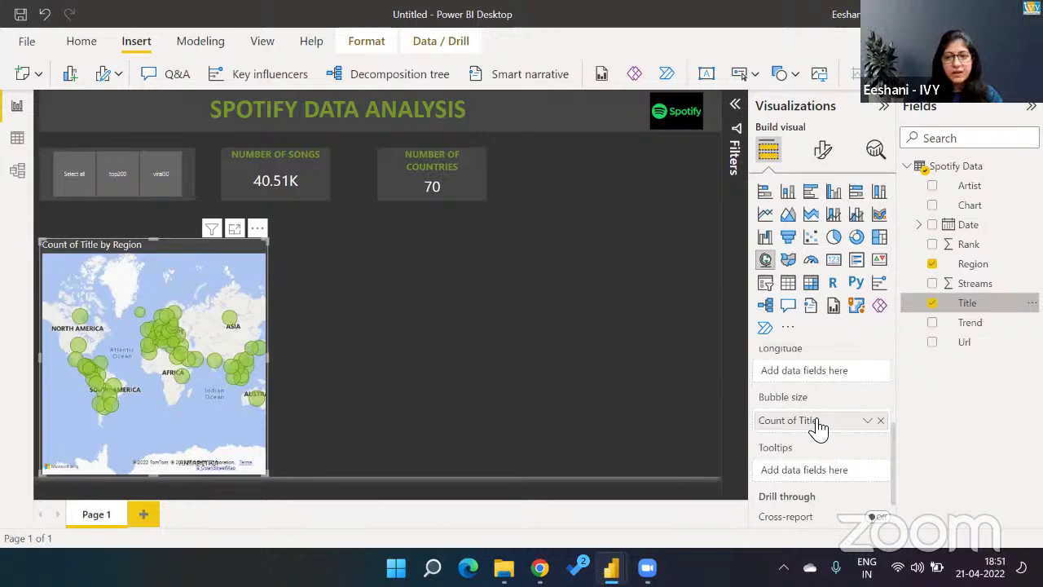
pyautogui.click(868, 425)
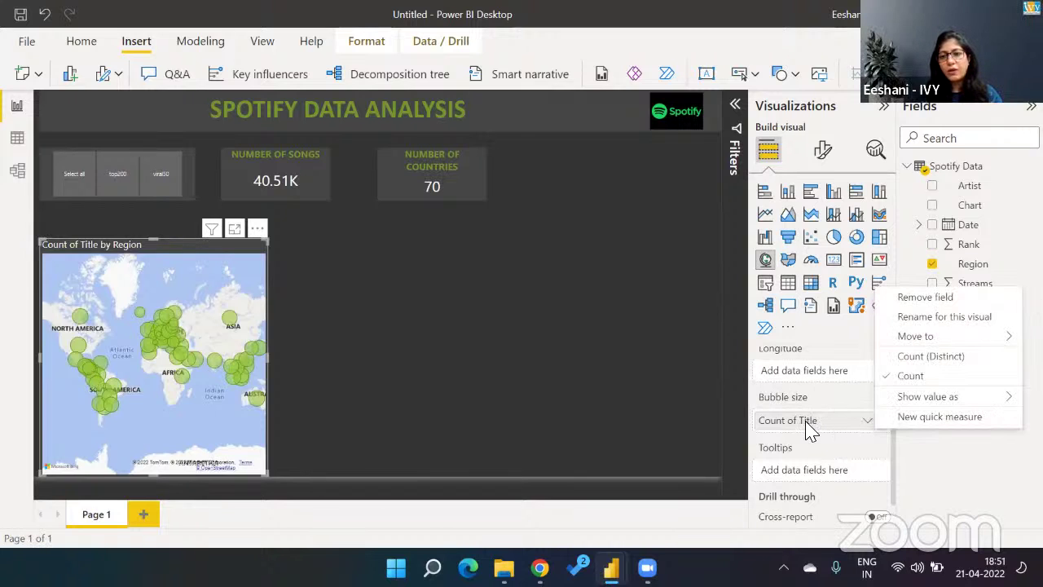
pyautogui.click(906, 359)
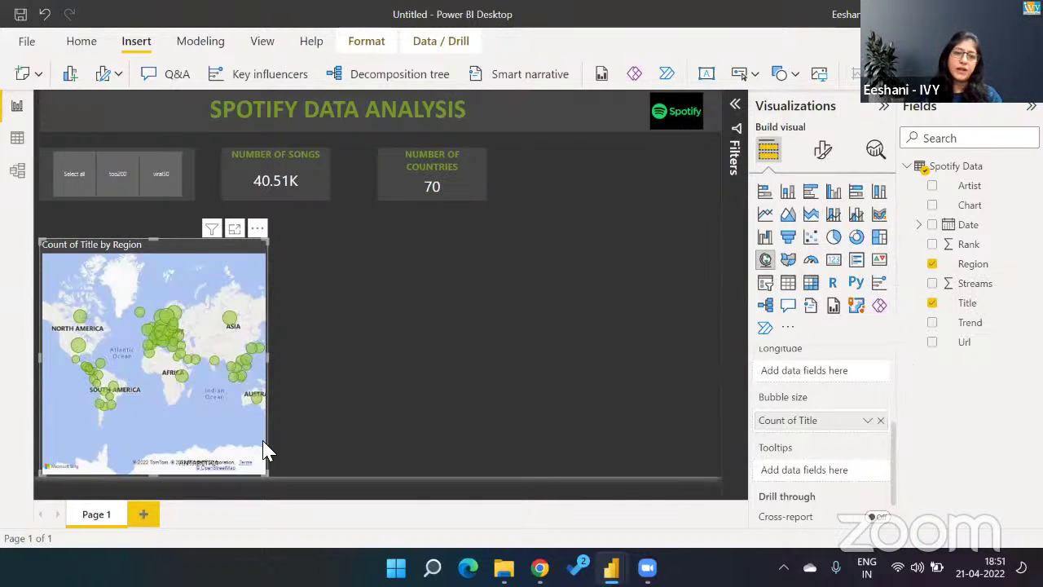
pyautogui.moveTo(271, 359); pyautogui.dragTo(293, 367)
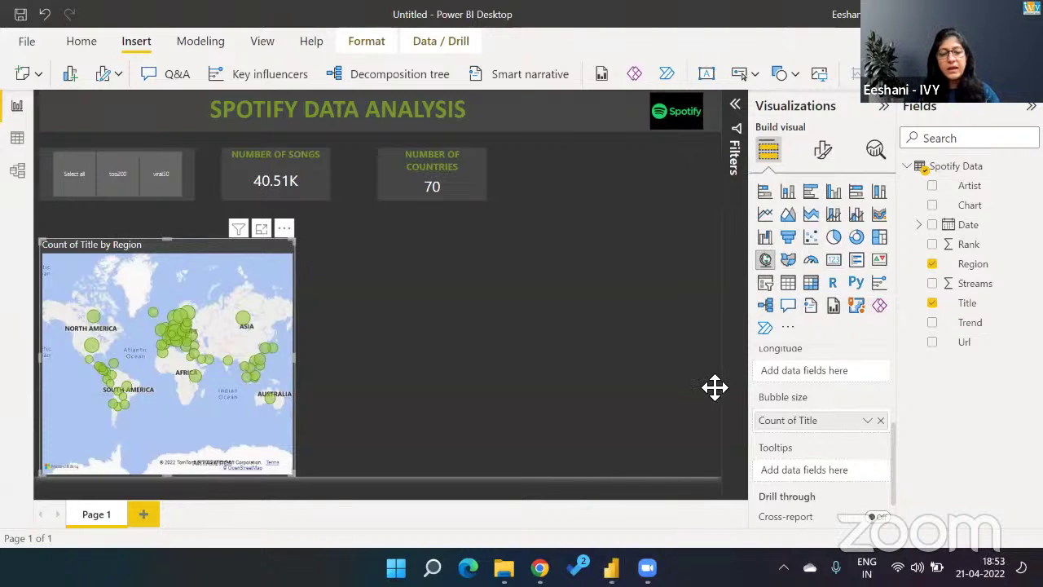
# Step: Switch to the finished Spotify Data Analysis 2021 report, examine cross-filtering by Taylor Swift and Kanye West in the artist chart, and clear the selection
pyautogui.hotkey('alt', 'Tab')
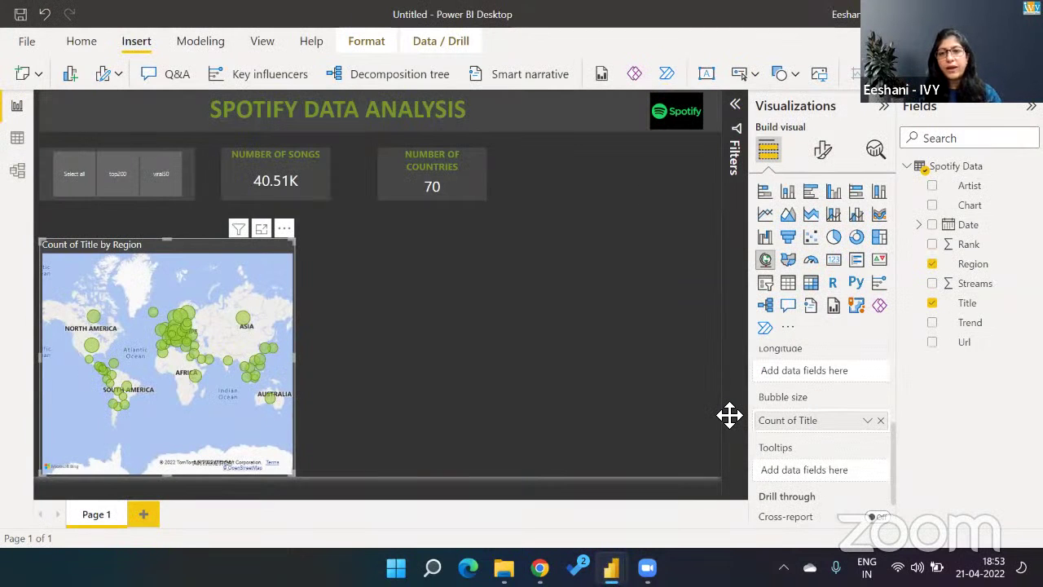
pyautogui.hotkey('alt', 'Tab')
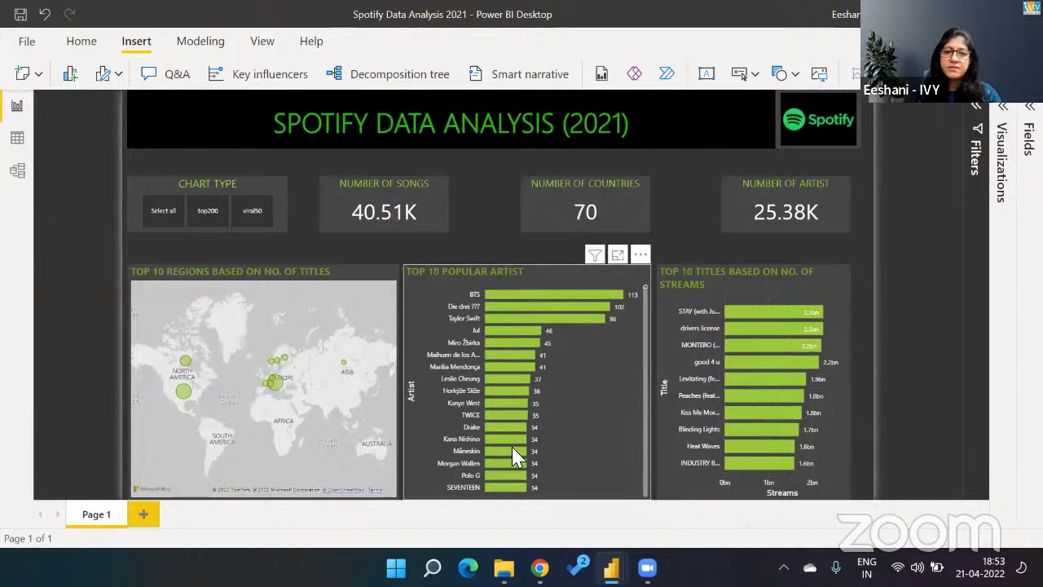
pyautogui.moveTo(512, 491)
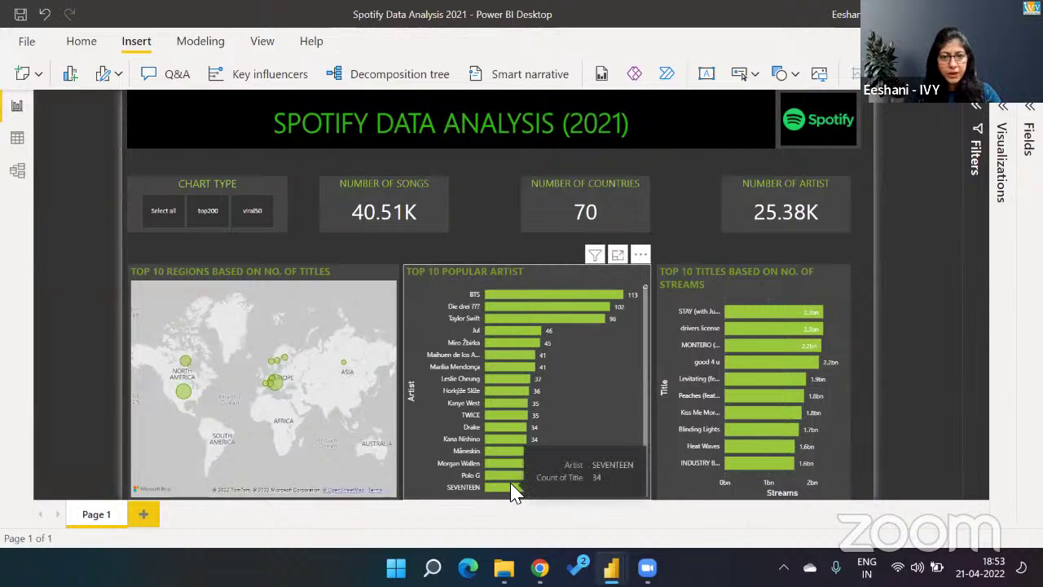
pyautogui.click(493, 320)
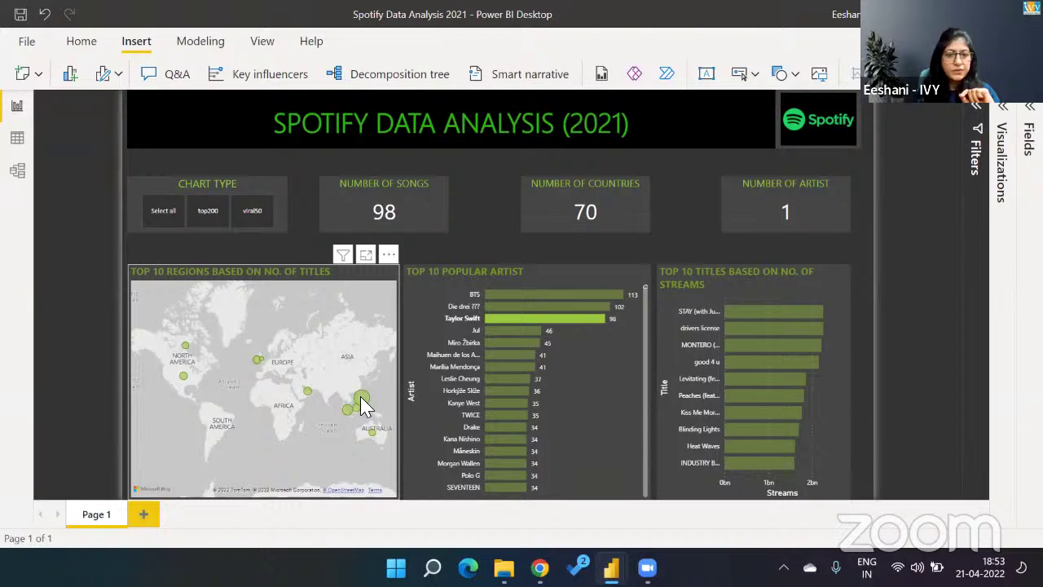
pyautogui.moveTo(362, 399)
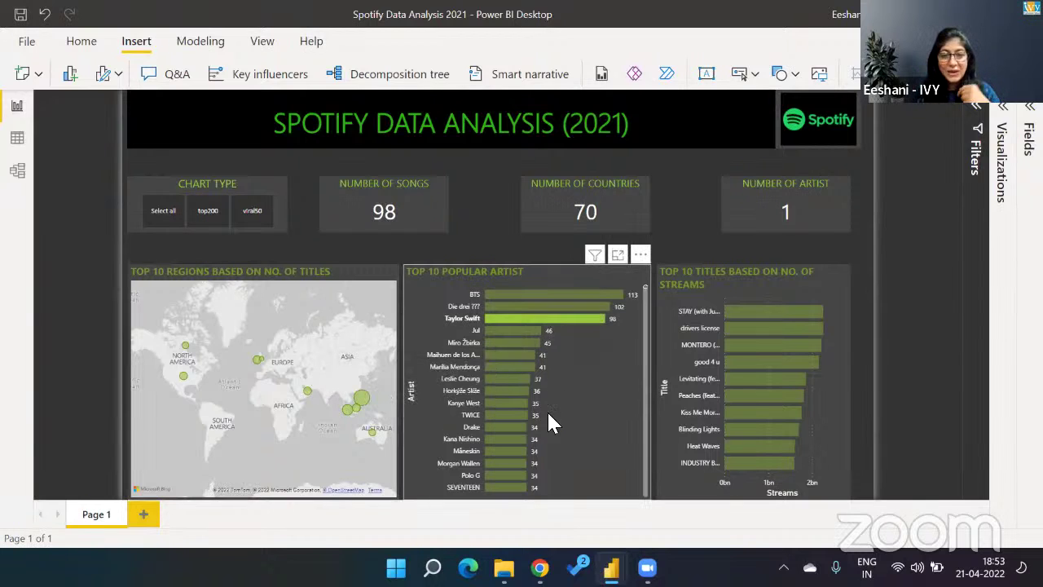
pyautogui.click(500, 404)
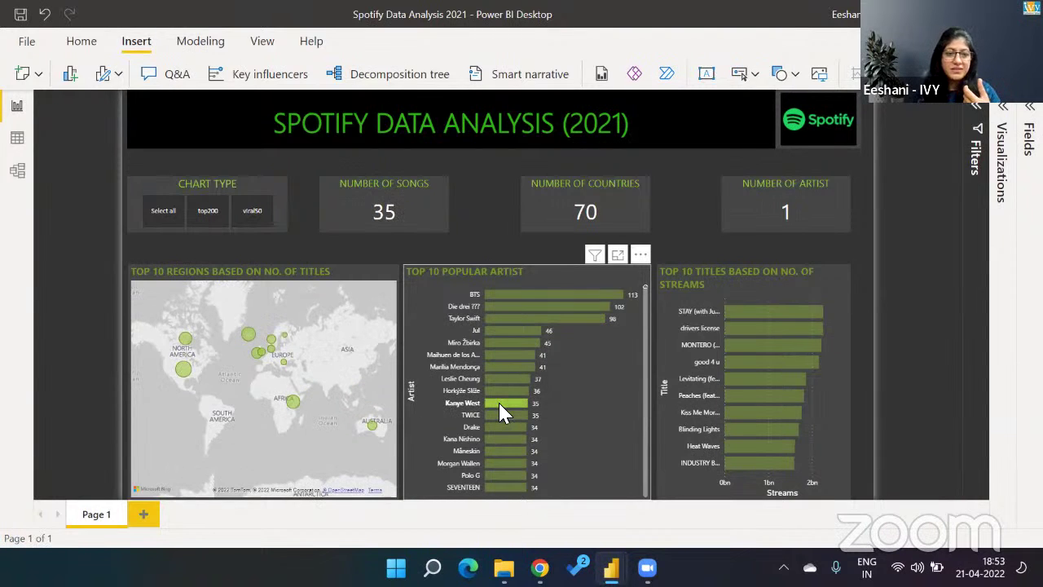
pyautogui.moveTo(178, 376)
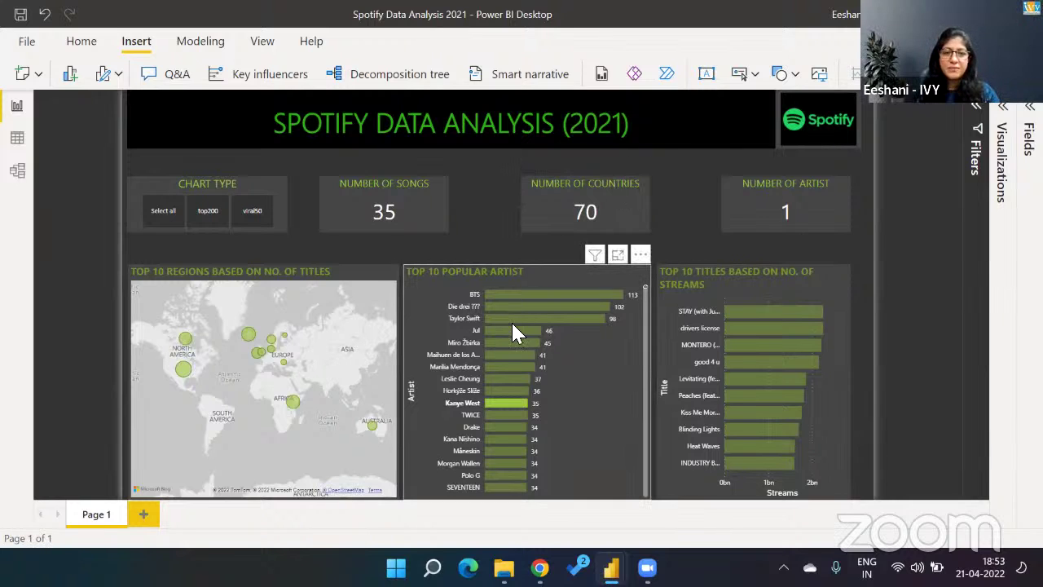
pyautogui.click(510, 403)
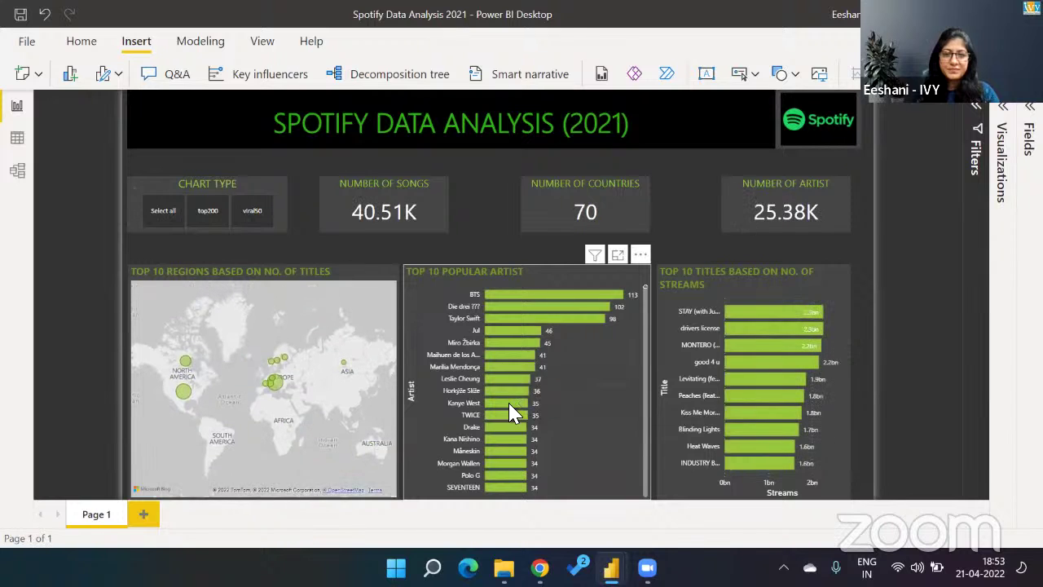
pyautogui.click(417, 295)
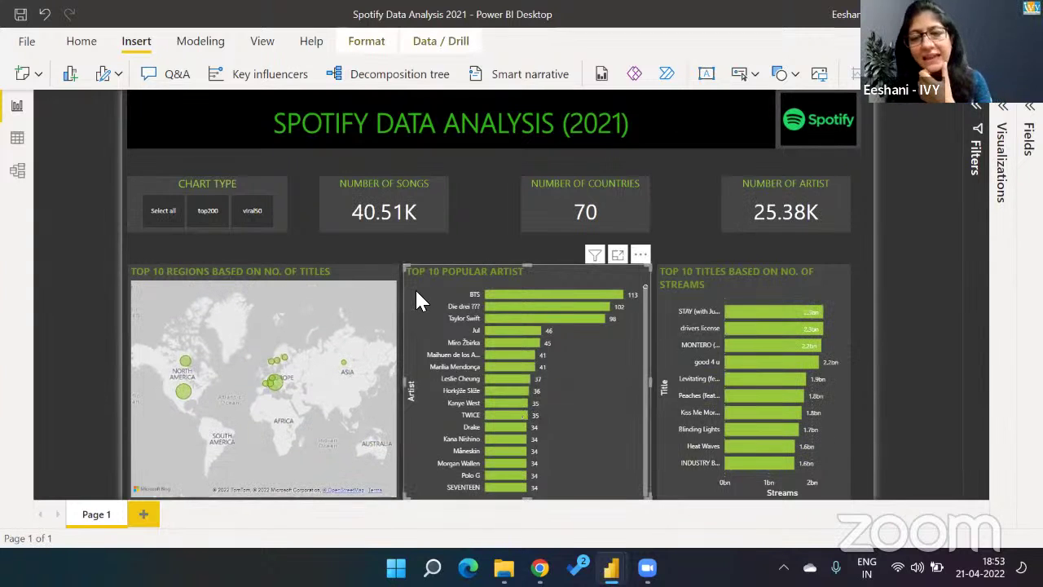
# Step: Examine how the finished report responds to the viral50 and top200 chart types, and restore all chart types
pyautogui.click(252, 217)
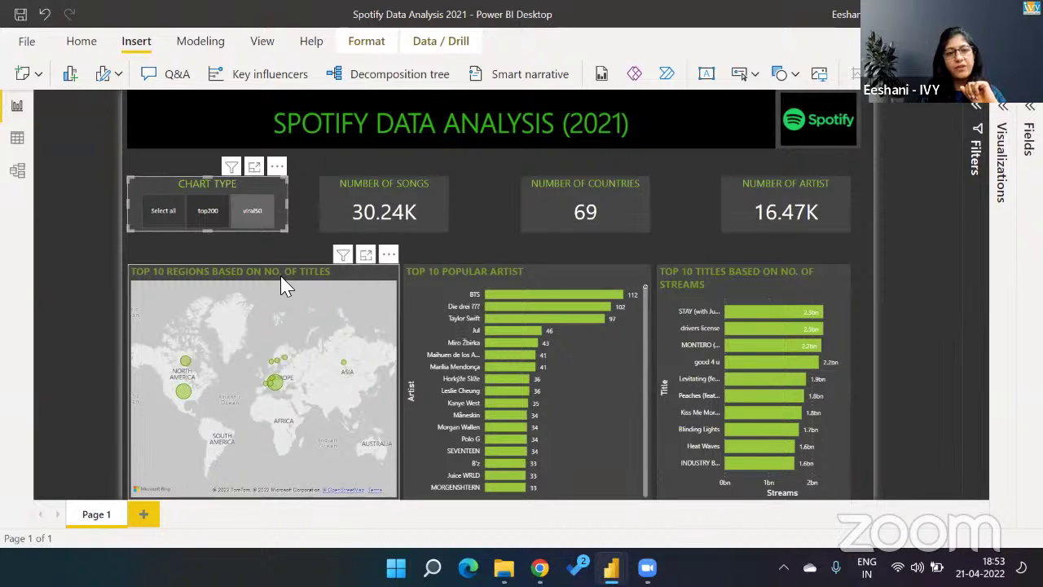
pyautogui.click(209, 207)
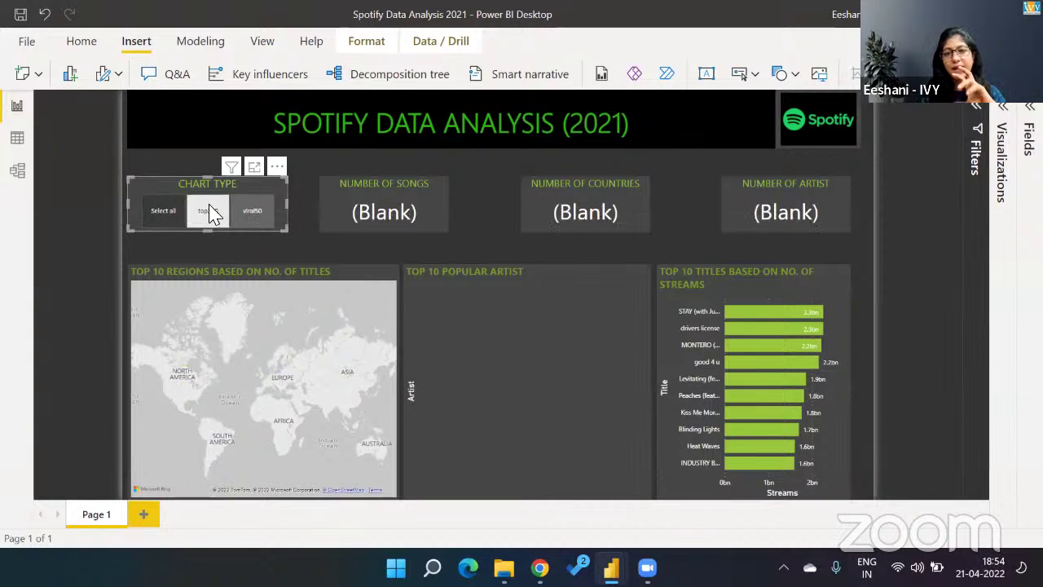
pyautogui.click(179, 216)
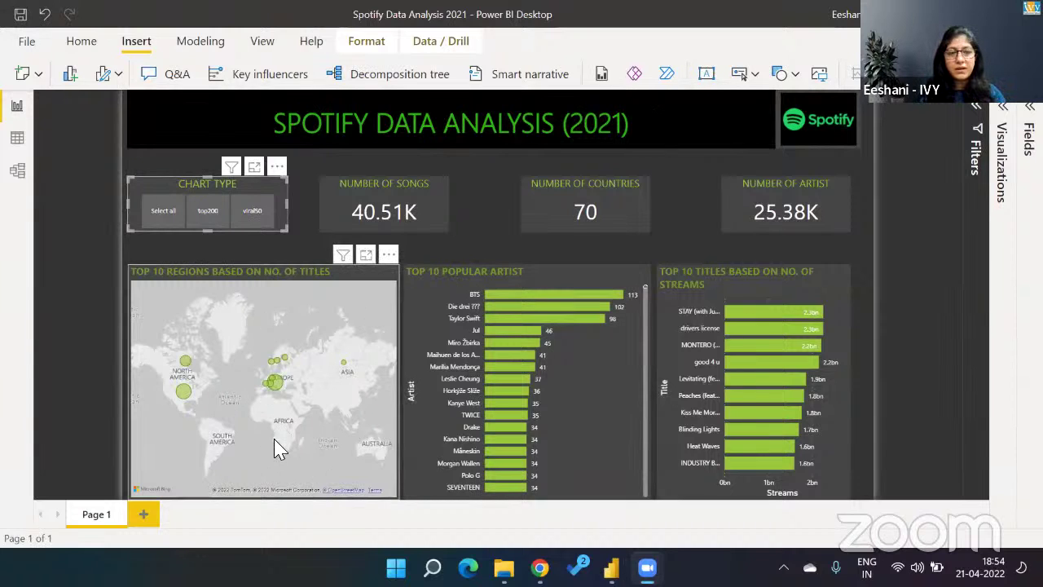
# Step: Compare the untitled report's regions map with the finished report's grey top 10 regions map, ending in the untitled report
pyautogui.hotkey('alt', 'Tab')
pyautogui.press('Tab')
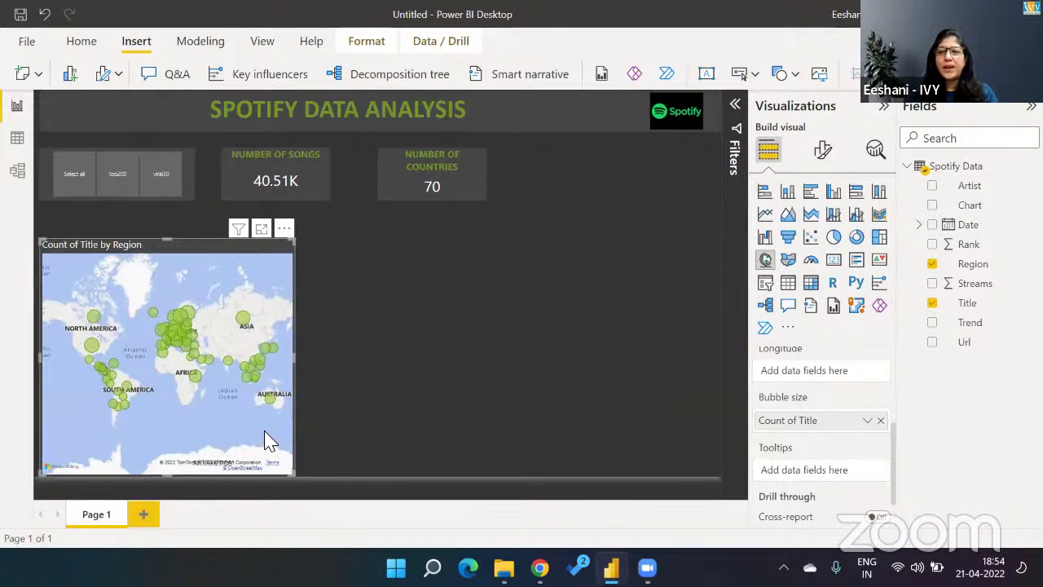
pyautogui.hotkey('alt', 'Tab')
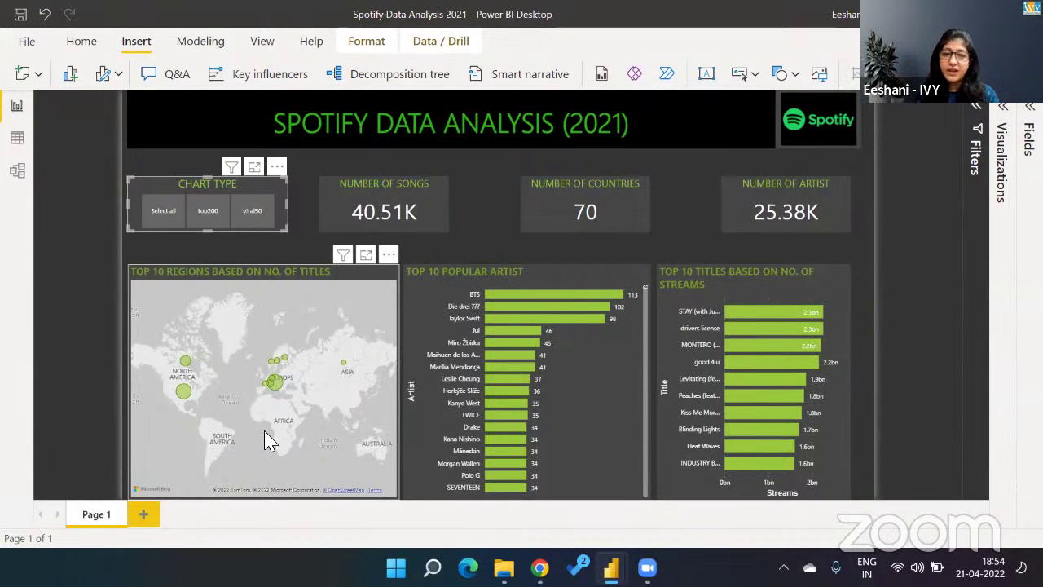
pyautogui.hotkey('alt', 'Tab')
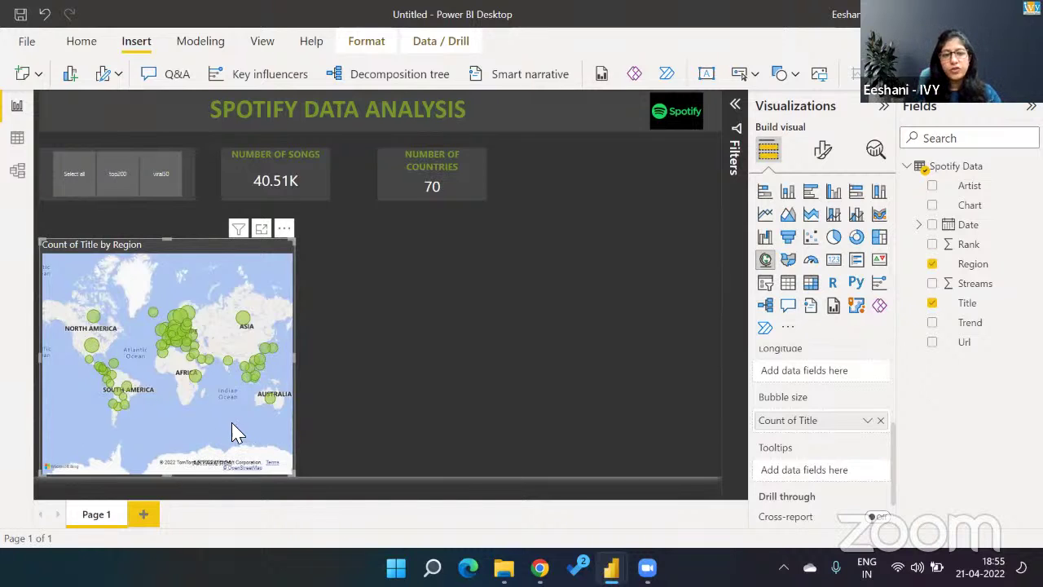
# Step: Set the map's style to Grayscale
pyautogui.click(823, 149)
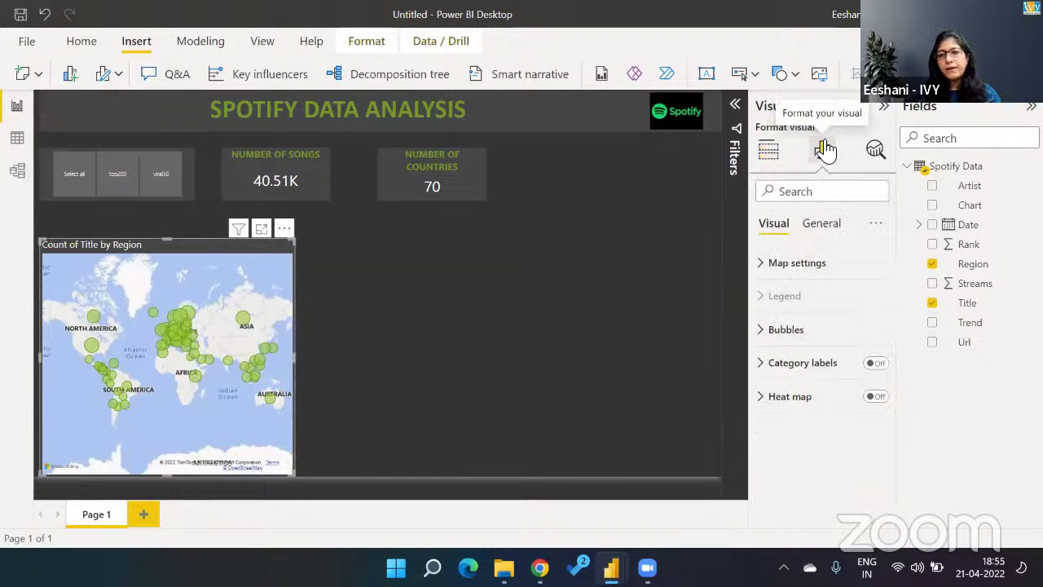
pyautogui.click(802, 269)
pyautogui.click(830, 340)
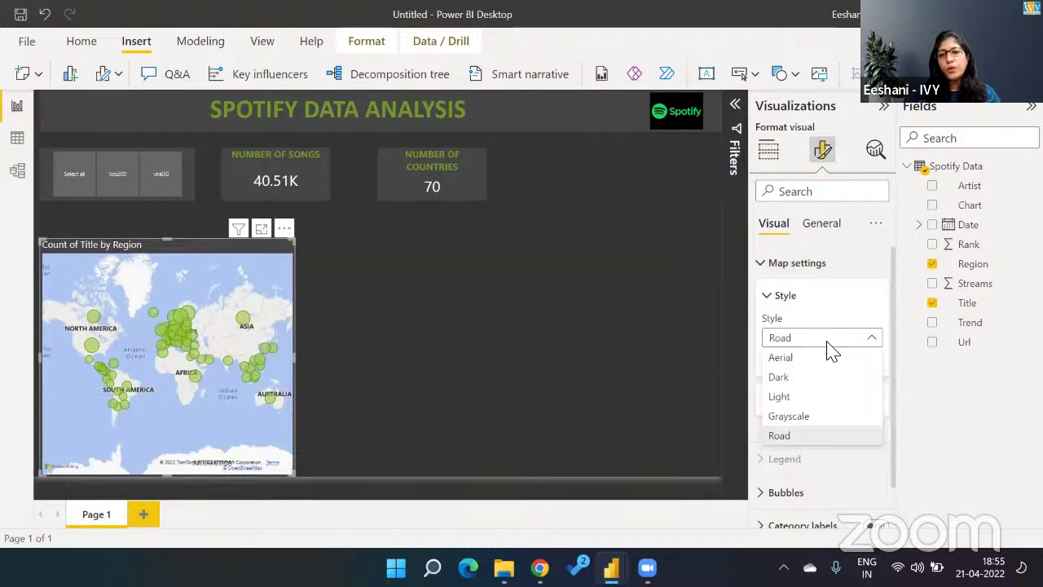
pyautogui.click(818, 416)
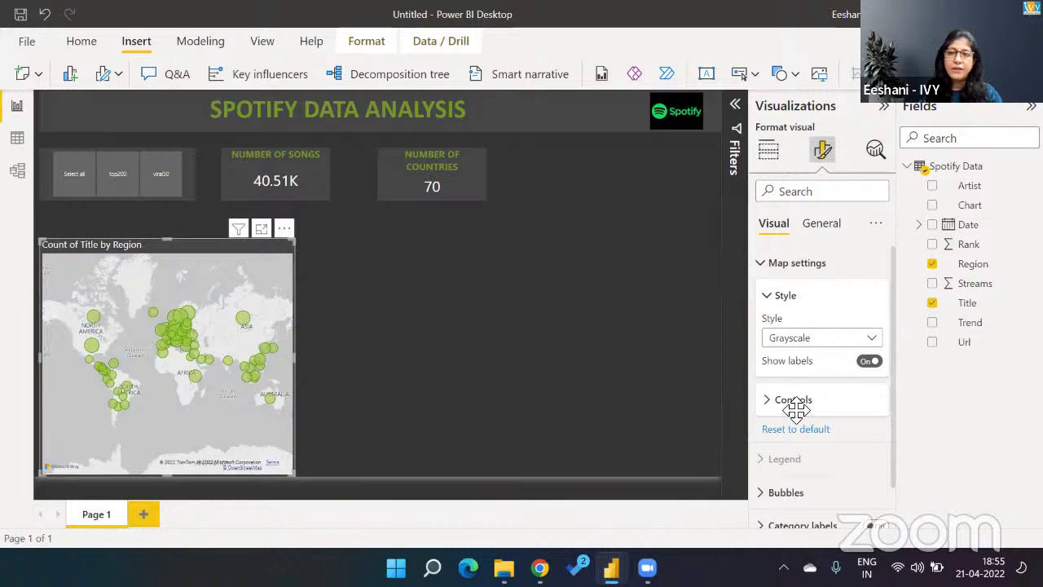
# Step: Apply a Top N filter on Region to the map, showing the top 10 by Count (Distinct) of Title, and return to its field assignments
pyautogui.click(733, 168)
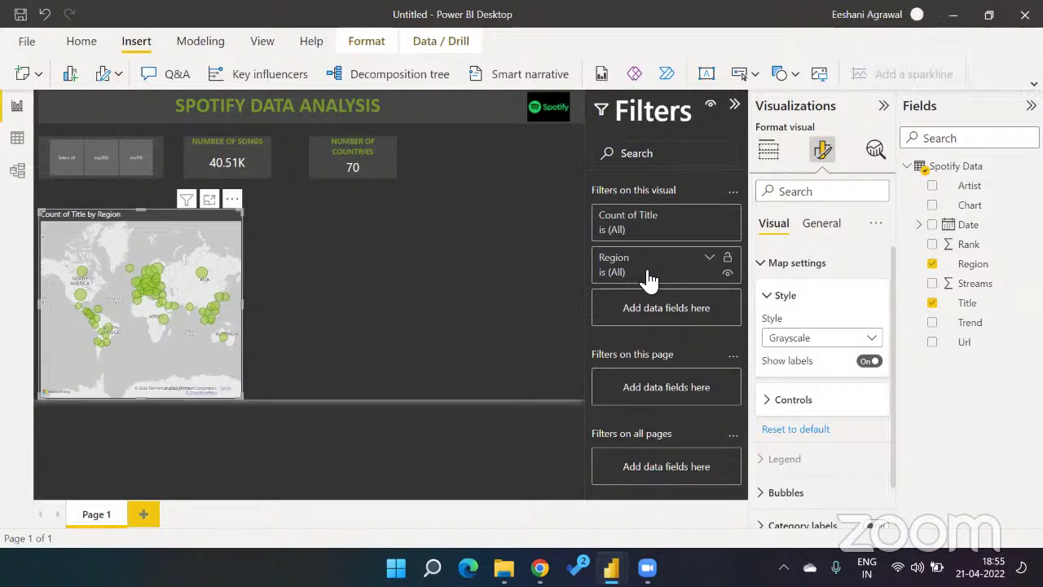
pyautogui.click(712, 265)
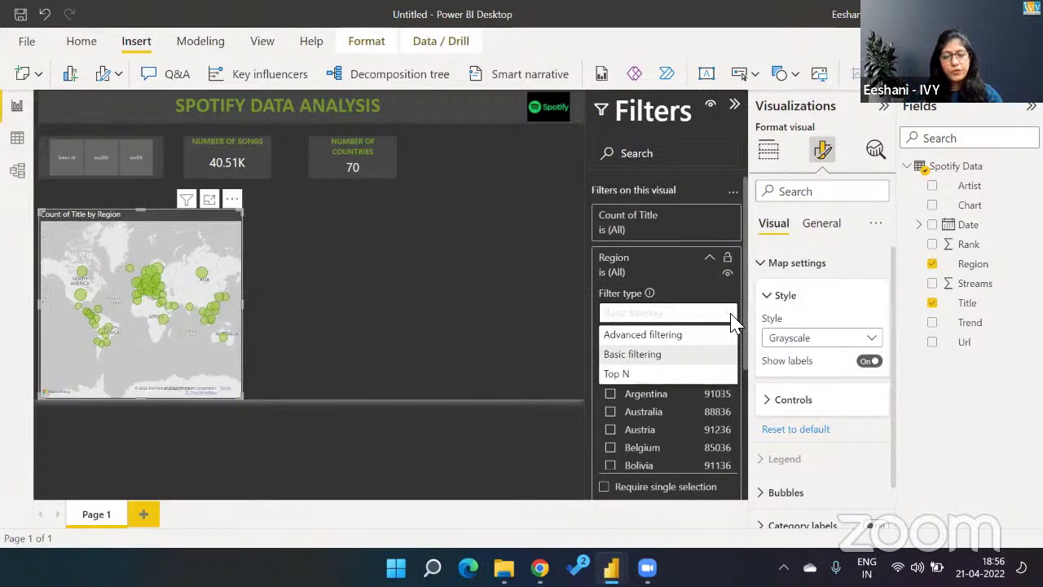
pyautogui.click(652, 374)
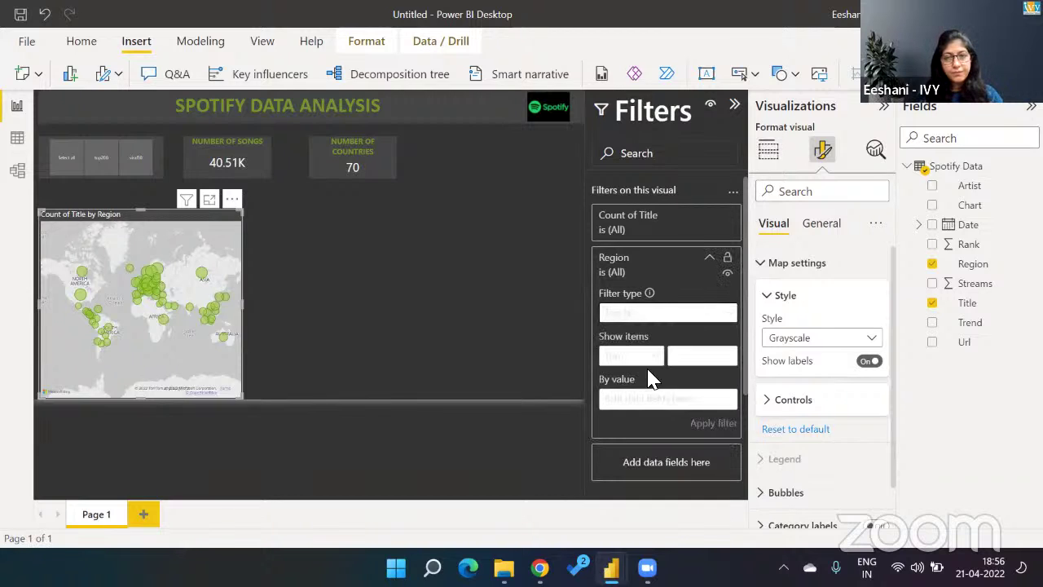
pyautogui.click(629, 362)
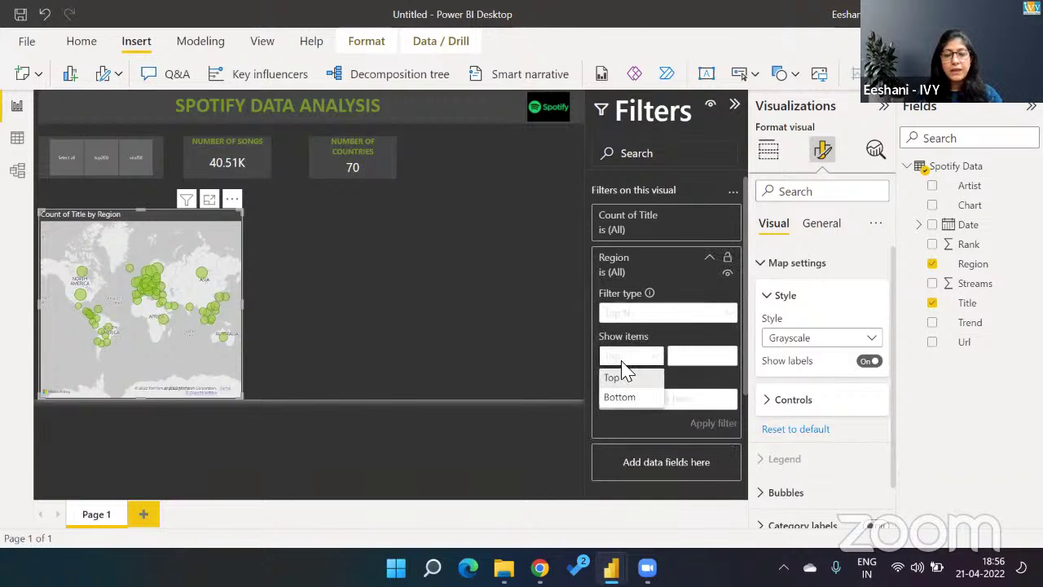
pyautogui.click(617, 378)
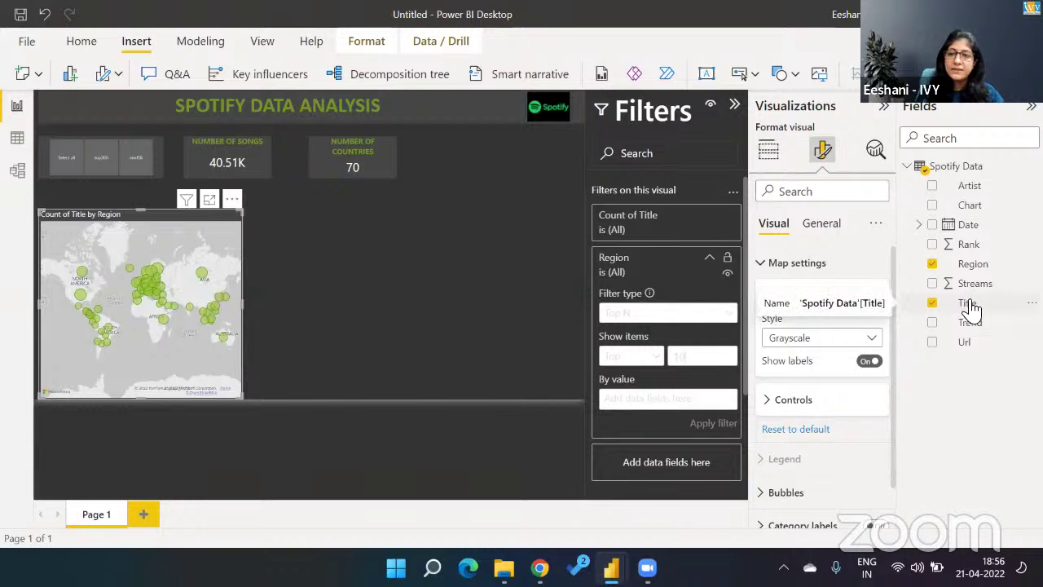
pyautogui.moveTo(970, 307); pyautogui.dragTo(683, 403)
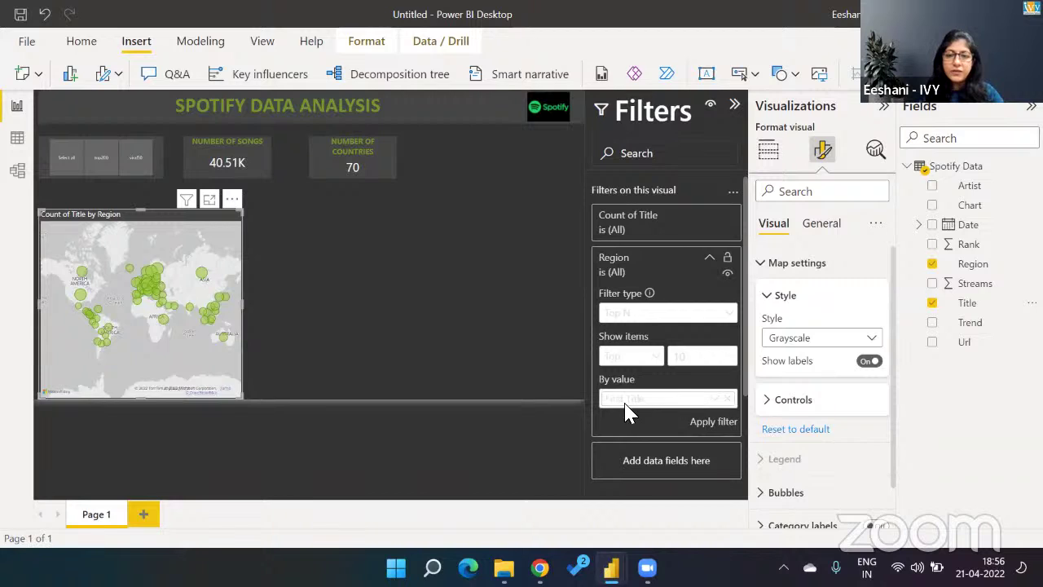
pyautogui.click(716, 399)
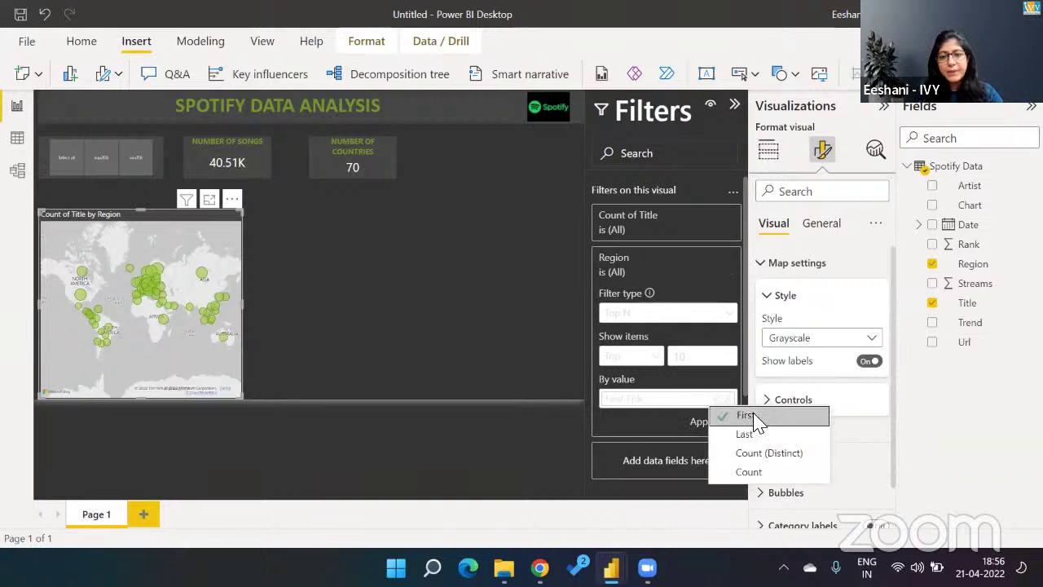
pyautogui.click(740, 455)
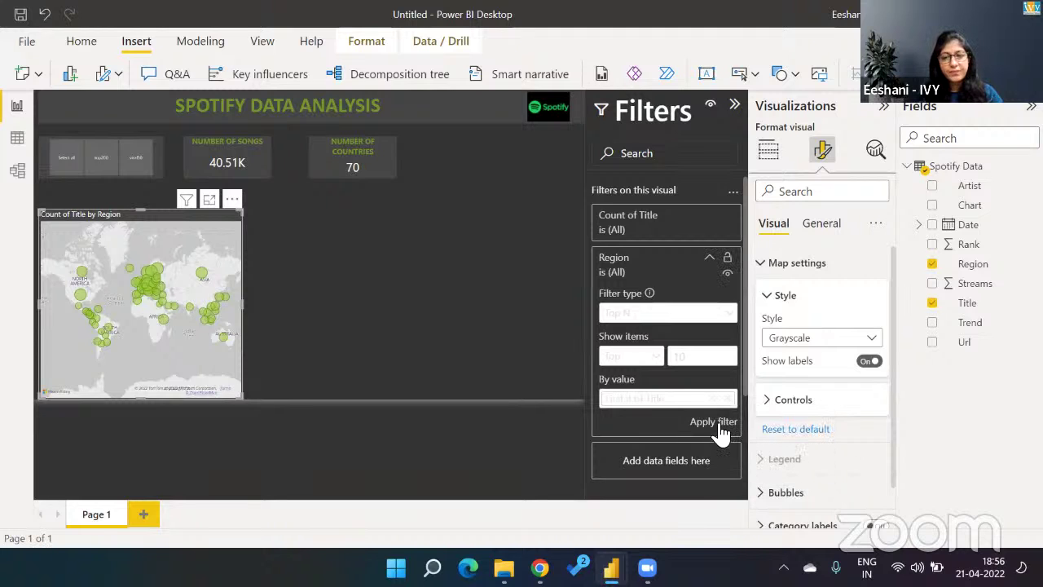
pyautogui.click(713, 422)
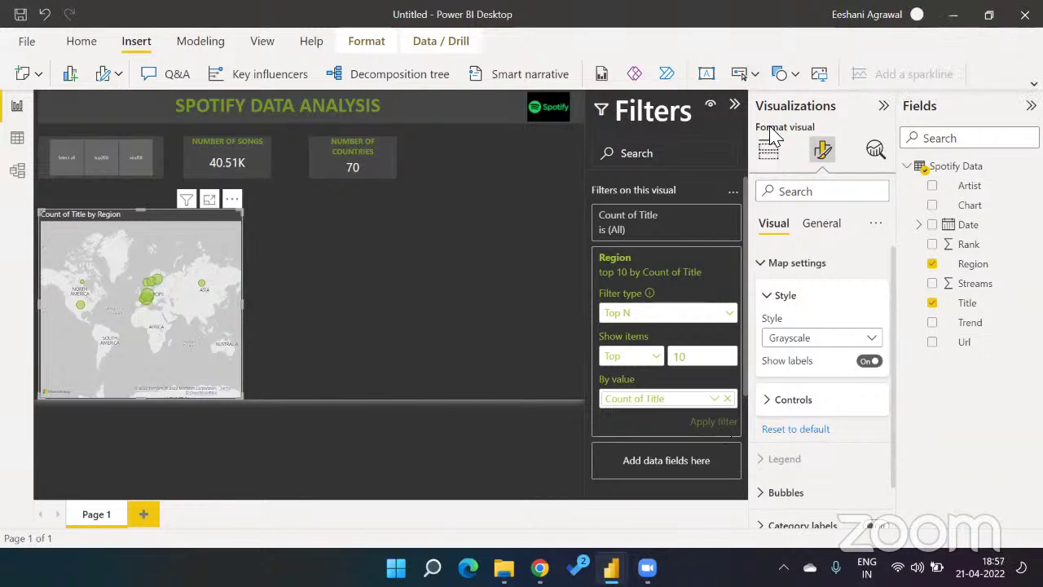
pyautogui.click(769, 152)
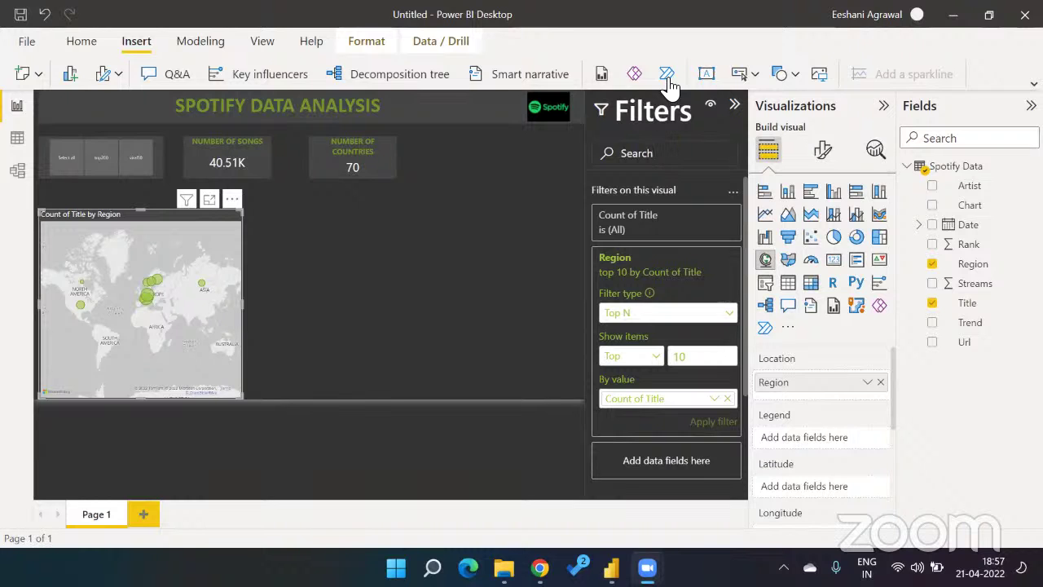
# Step: Enable the use of Map and Filled Map visuals in the global security options and apply the change
pyautogui.click(26, 42)
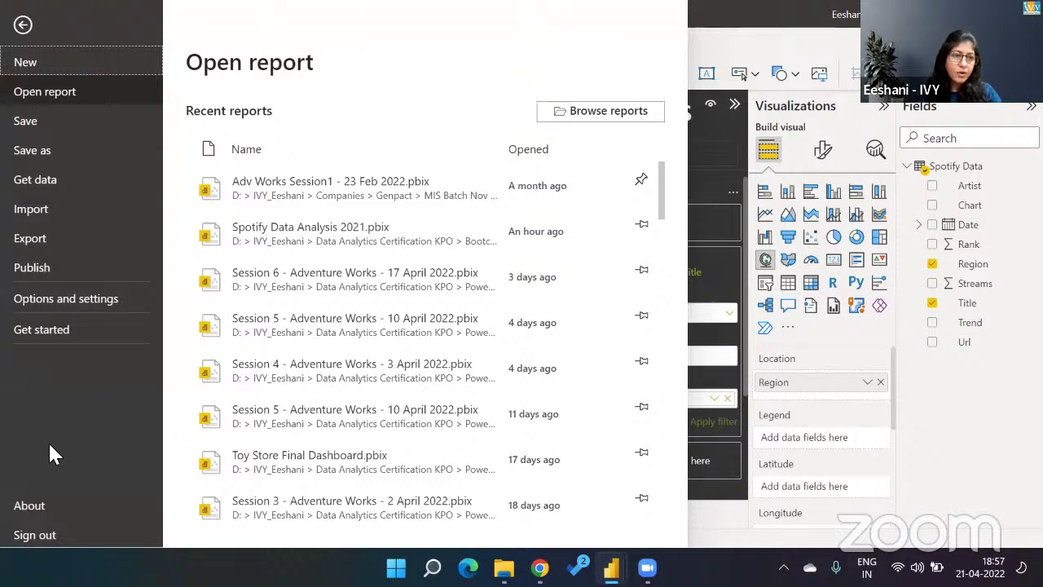
pyautogui.click(63, 309)
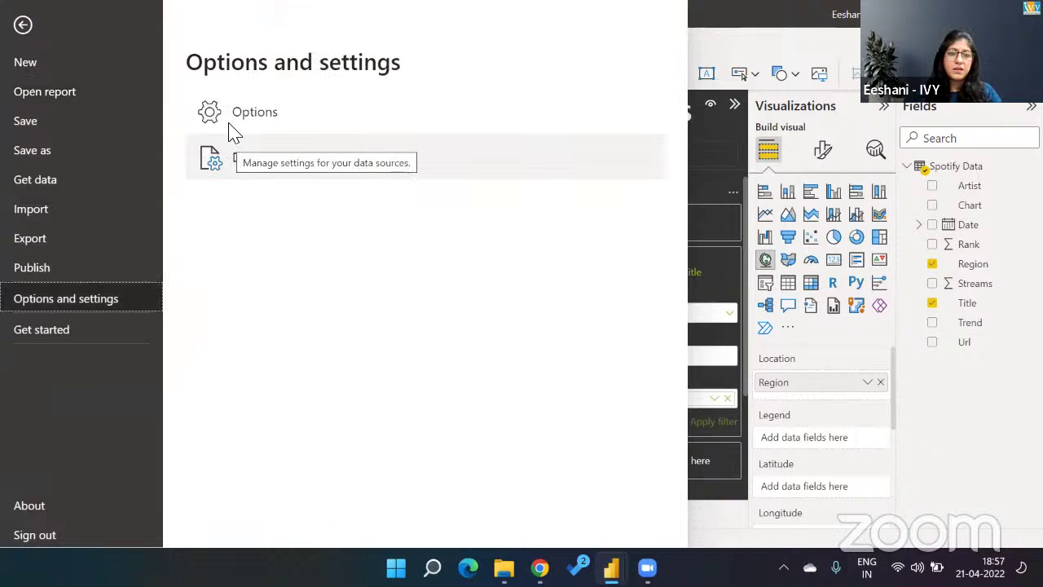
pyautogui.click(230, 122)
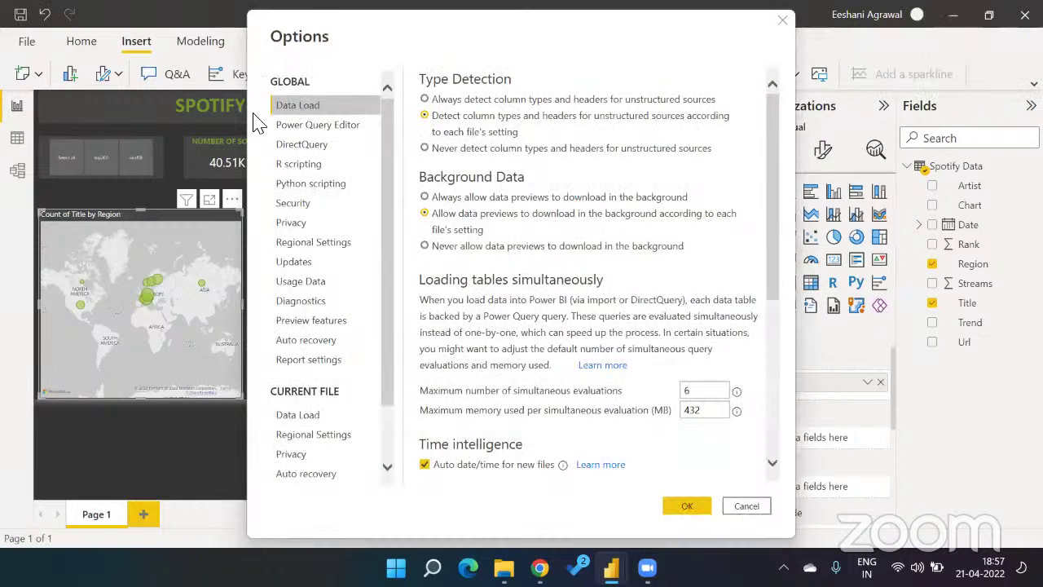
pyautogui.click(329, 438)
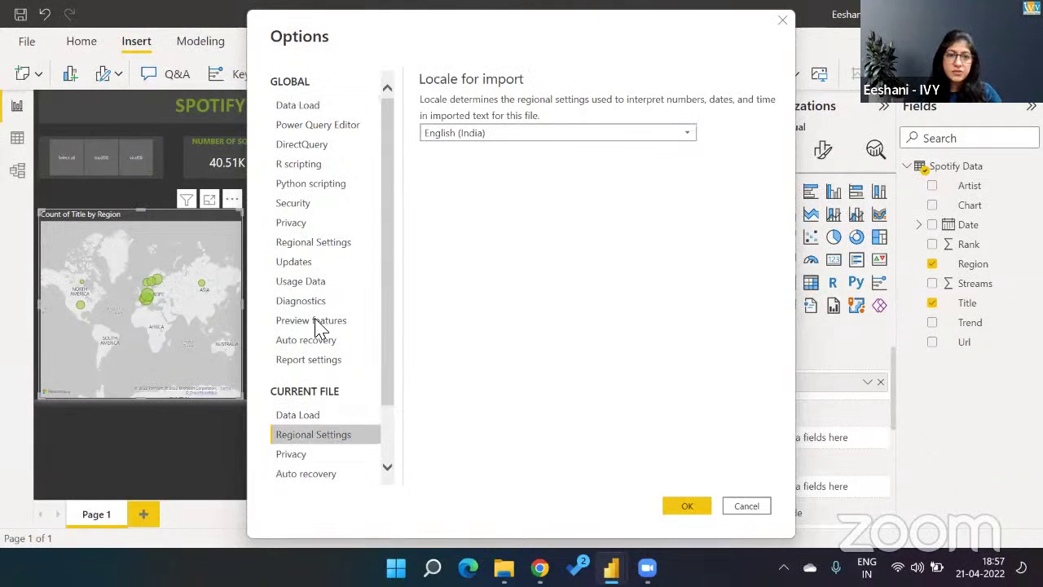
pyautogui.click(298, 207)
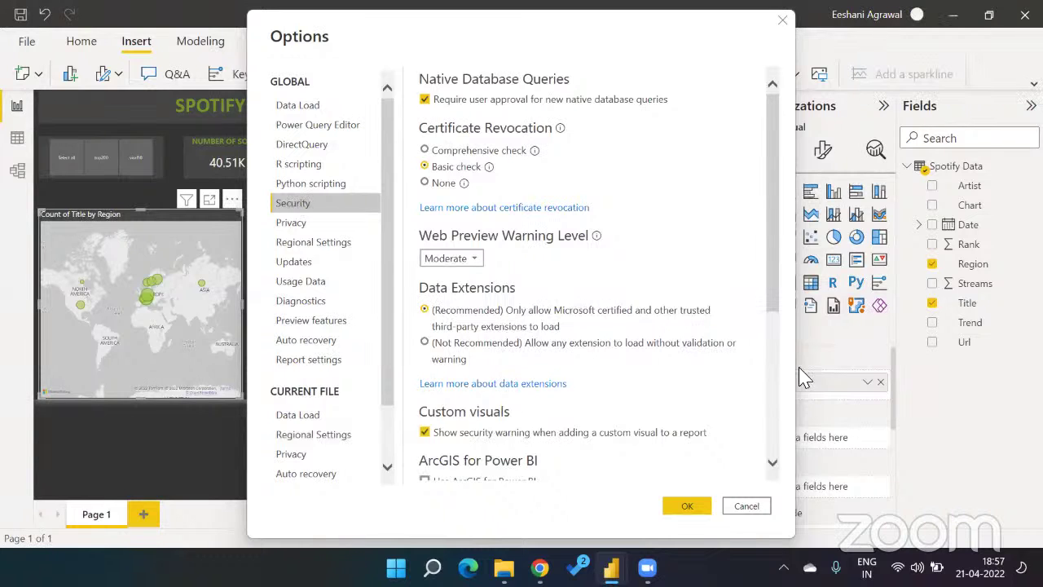
pyautogui.moveTo(773, 300); pyautogui.dragTo(774, 405)
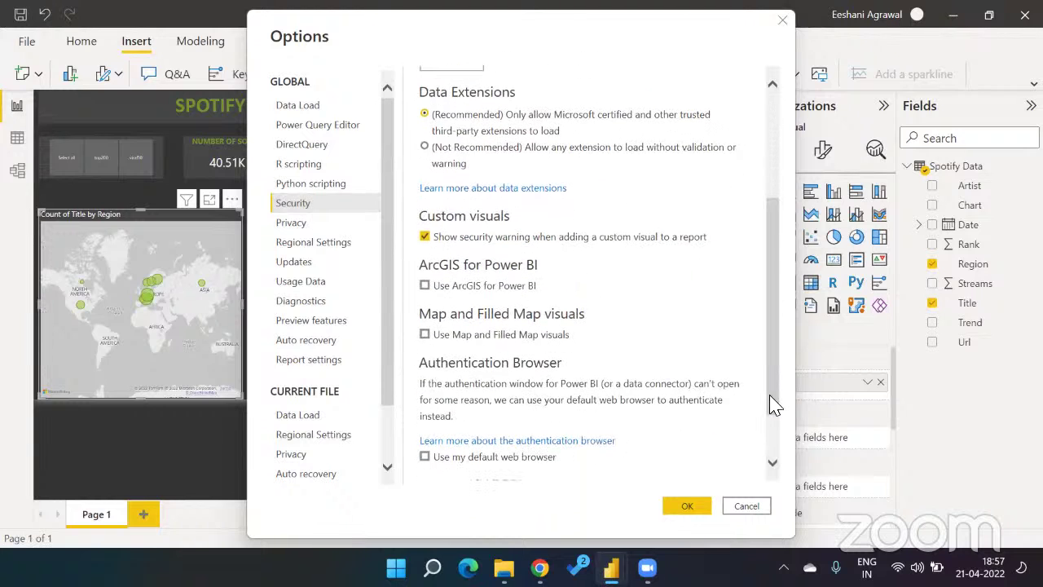
pyautogui.click(425, 335)
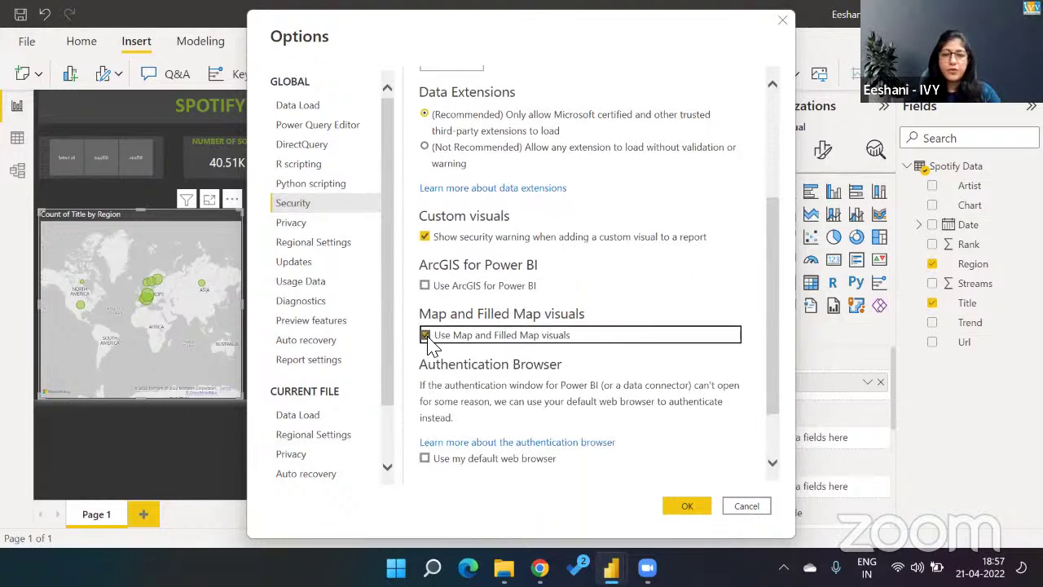
pyautogui.click(680, 505)
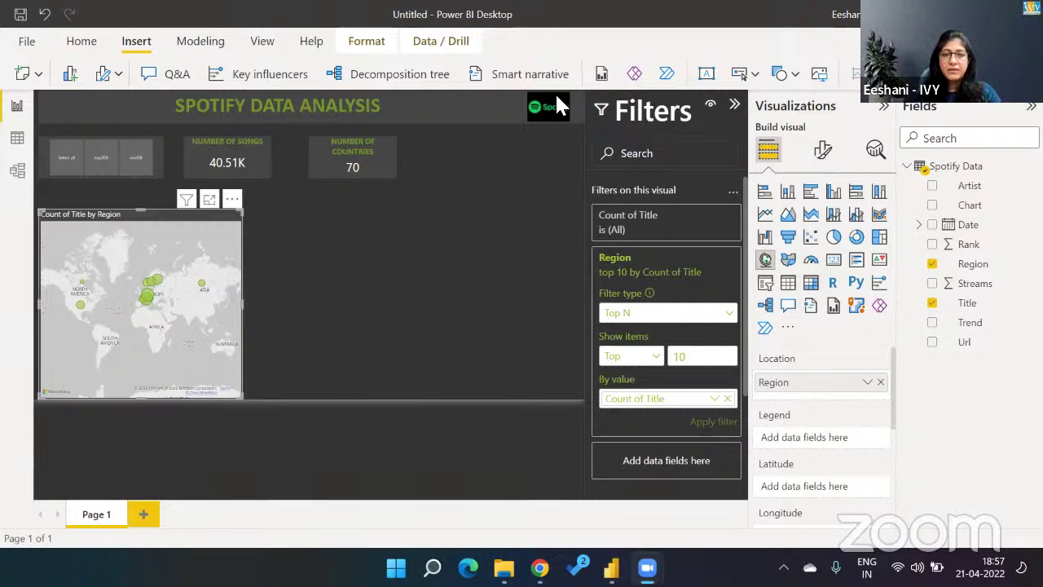
# Step: Insert a filled map beside the regions map and assign Region as its location
pyautogui.click(353, 276)
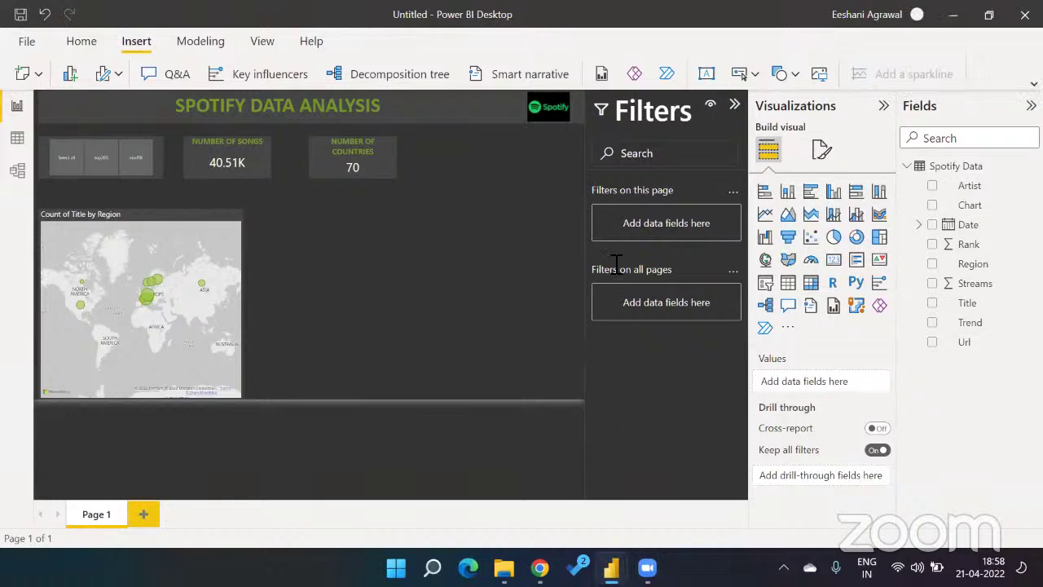
pyautogui.click(787, 261)
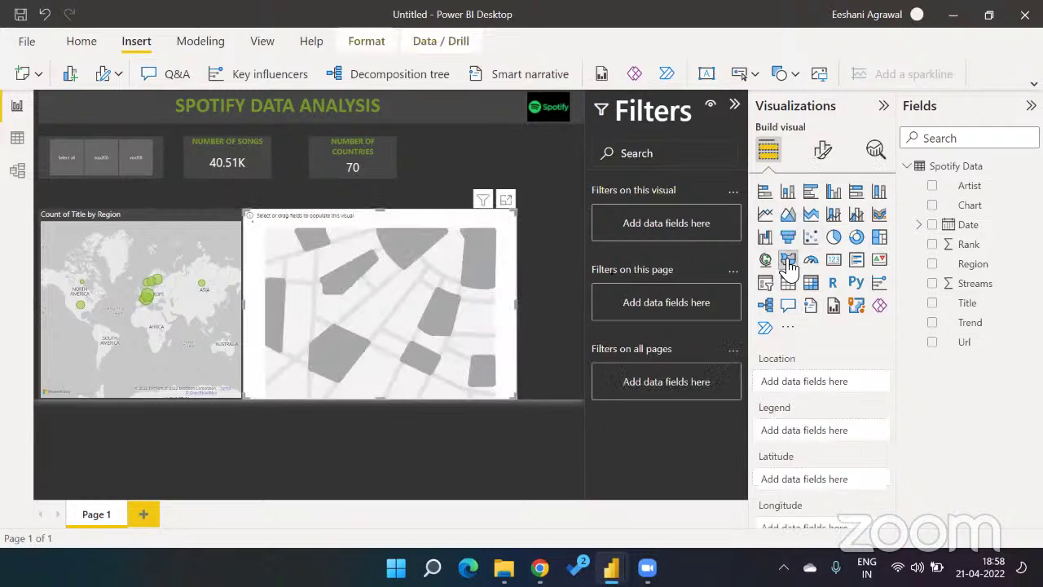
pyautogui.click(932, 265)
pyautogui.moveTo(964, 304); pyautogui.dragTo(974, 400)
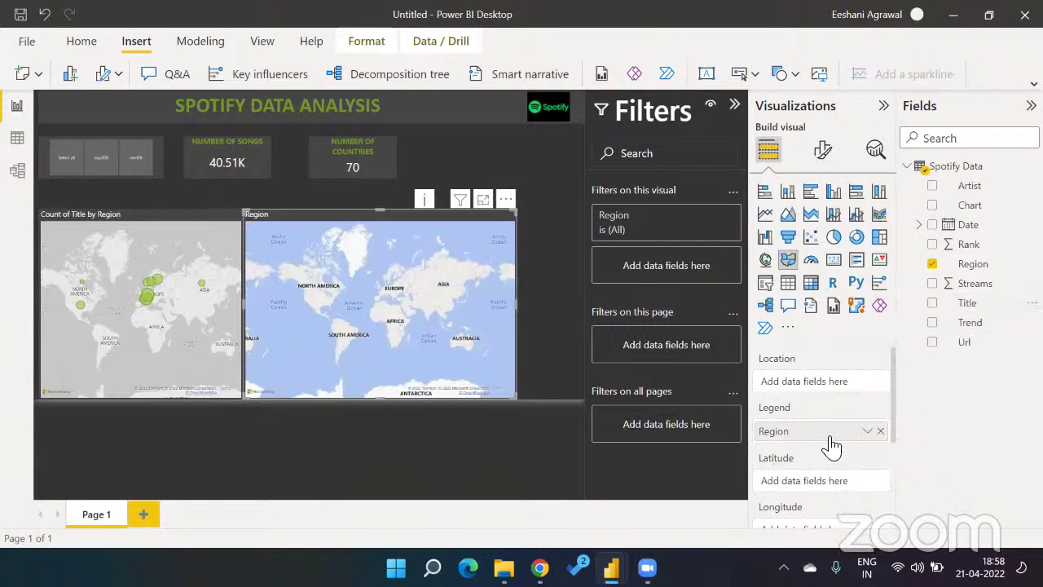
pyautogui.moveTo(820, 441); pyautogui.dragTo(826, 391)
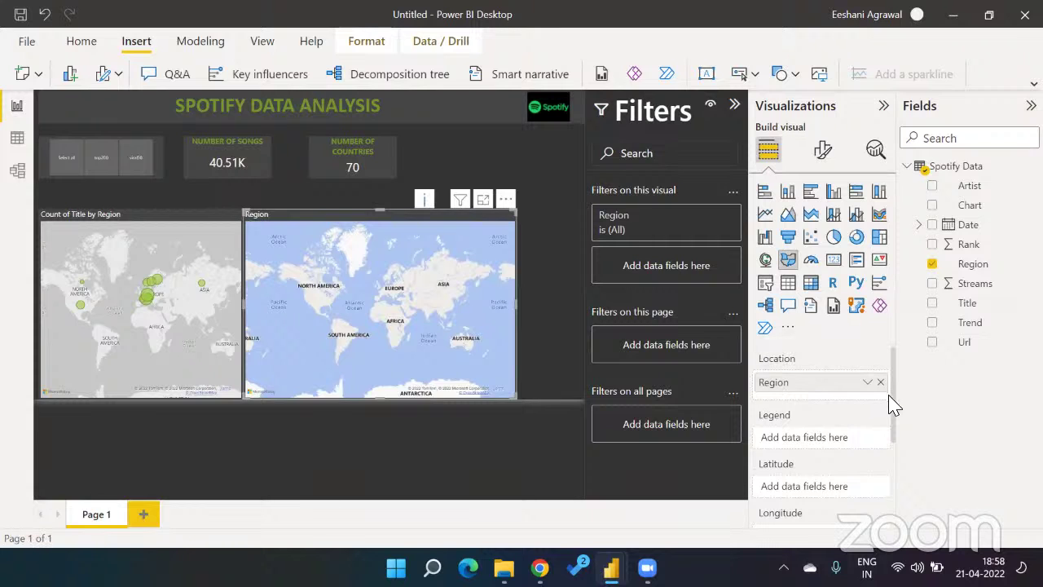
pyautogui.moveTo(894, 405)
pyautogui.mouseDown()
pyautogui.moveTo(899, 495)
pyautogui.moveTo(894, 399)
pyautogui.mouseUp()
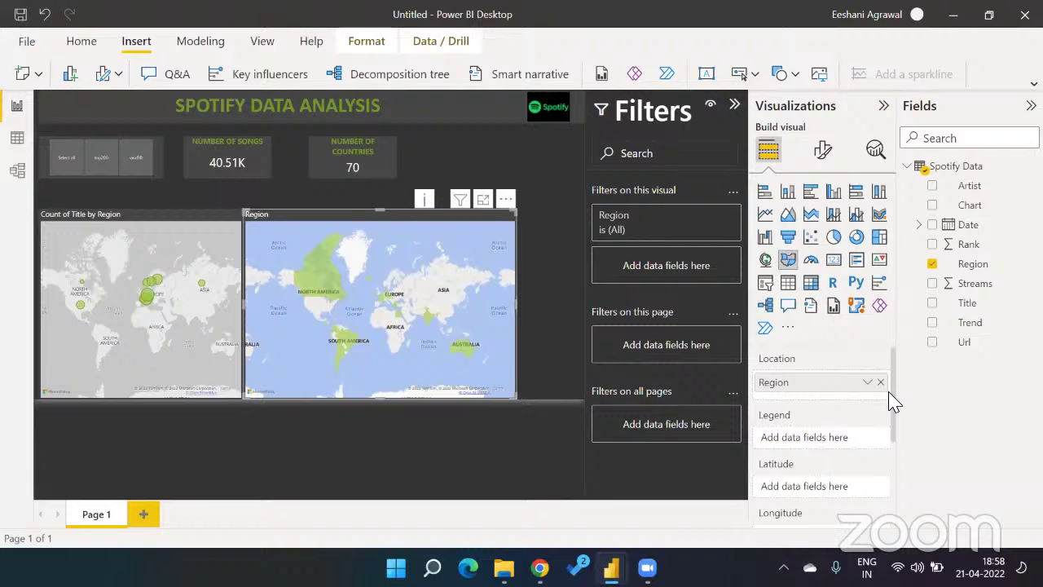
# Step: Try Title as the filled map's legend, and delete the filled map
pyautogui.moveTo(969, 304); pyautogui.dragTo(923, 346)
pyautogui.click(968, 303)
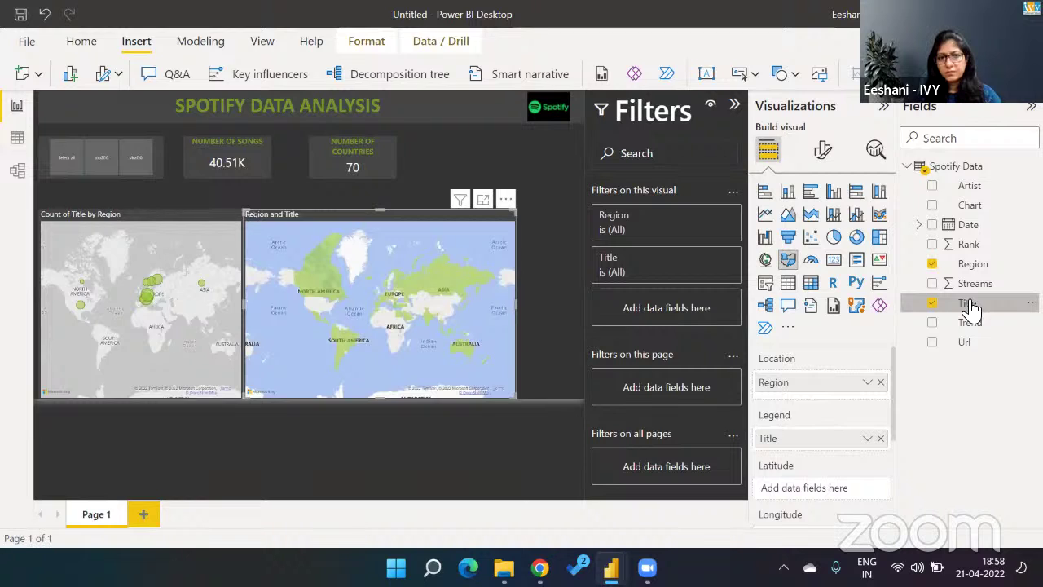
pyautogui.moveTo(796, 445); pyautogui.dragTo(857, 444)
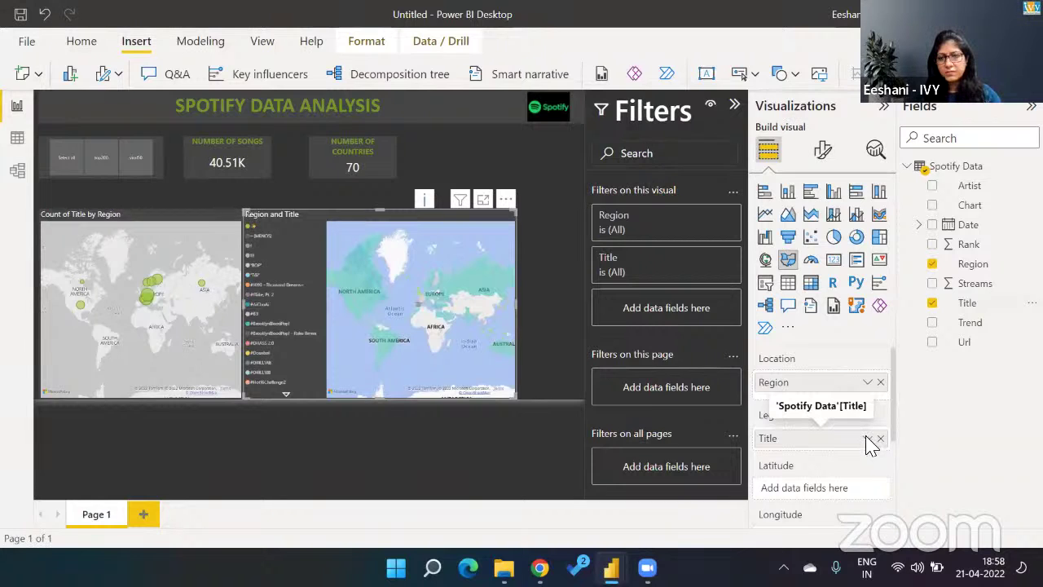
pyautogui.click(868, 441)
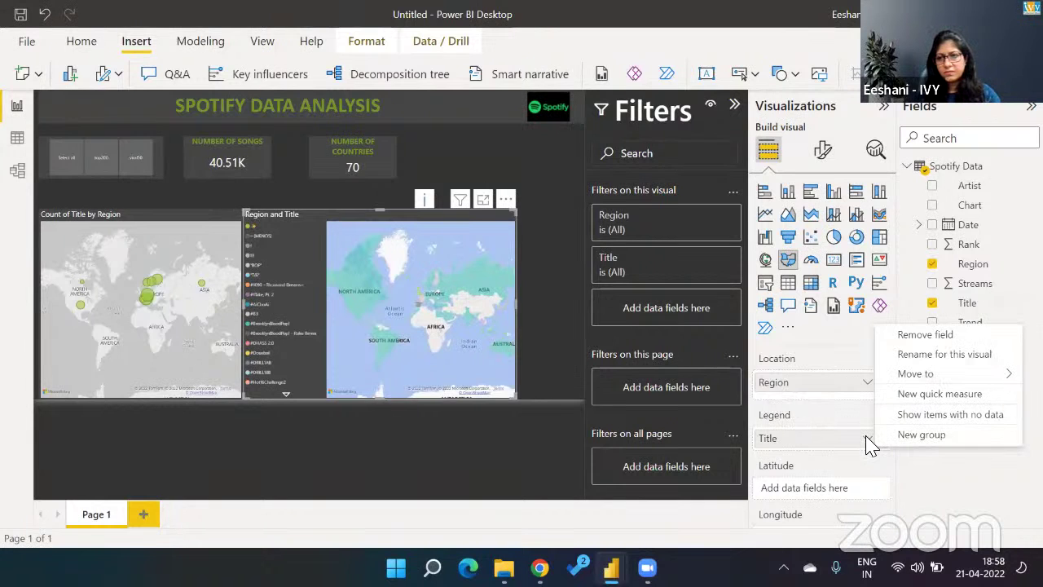
pyautogui.click(487, 247)
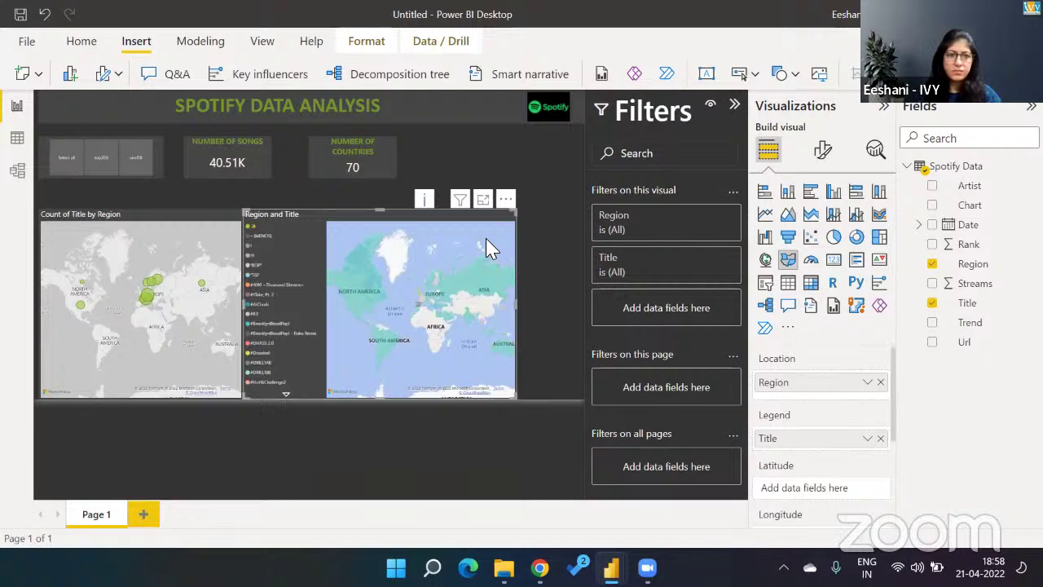
pyautogui.press('Delete')
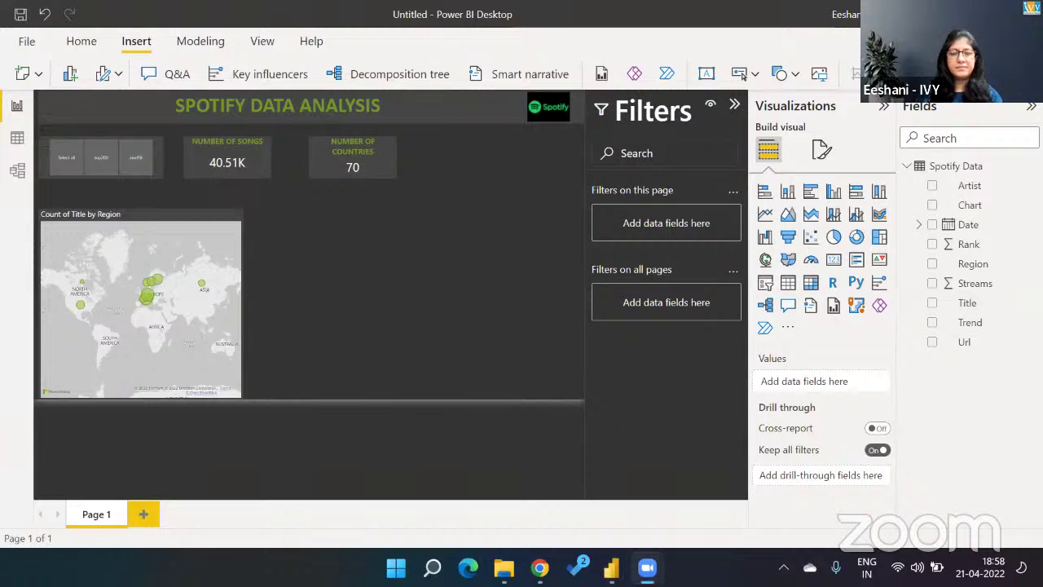
# Step: Check the YouTube live stream's chat for viewer messages and return to the untitled Power BI report
pyautogui.hotkey('alt', 'Tab')
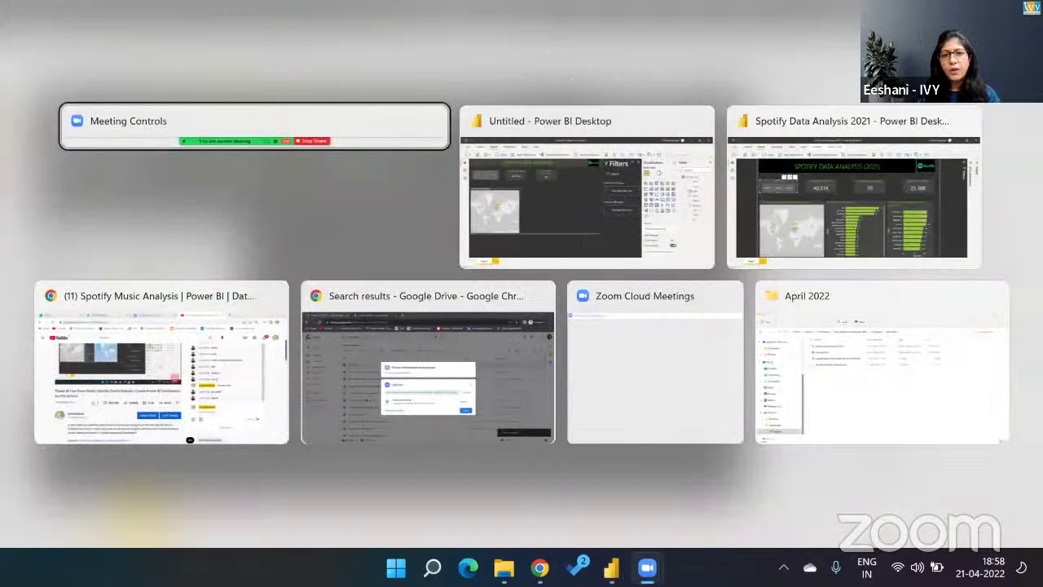
pyautogui.hotkey('alt', 'Tab')
pyautogui.hotkey('alt', 'Tab')
pyautogui.hotkey('alt', 'Tab')
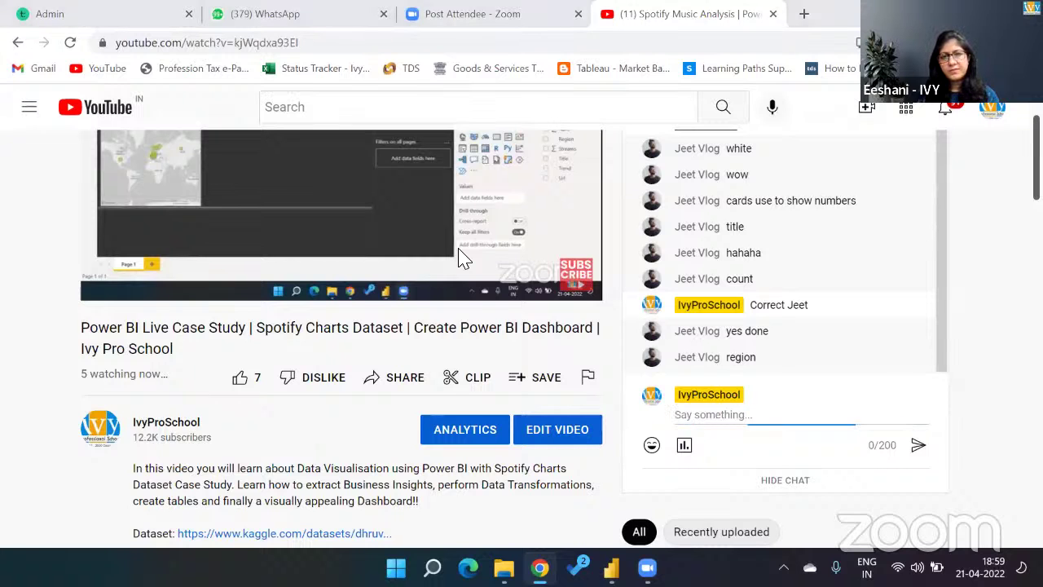
pyautogui.hotkey('alt', 'Tab')
pyautogui.press('Tab')
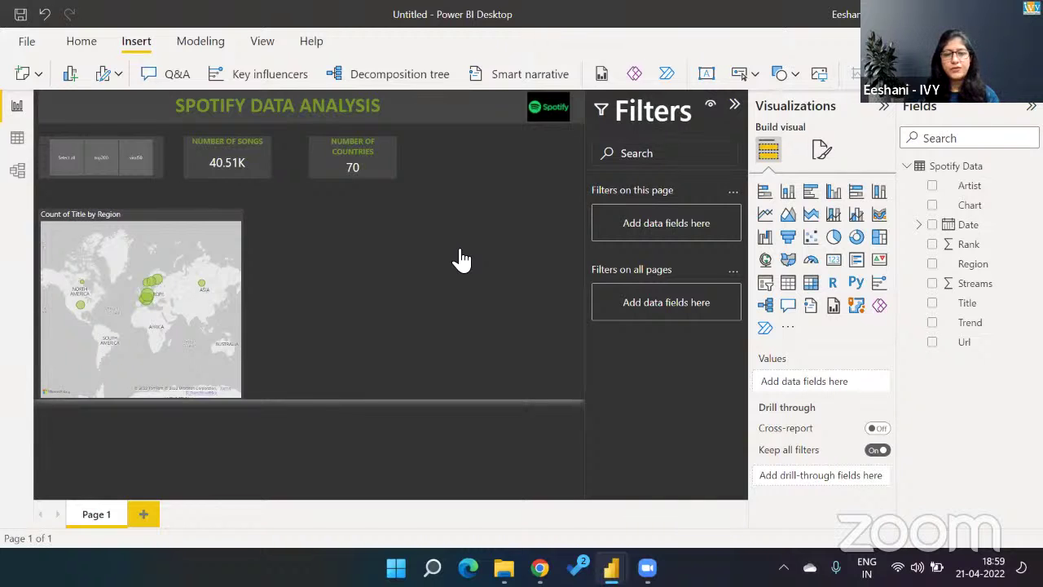
pyautogui.hotkey('alt', 'Tab')
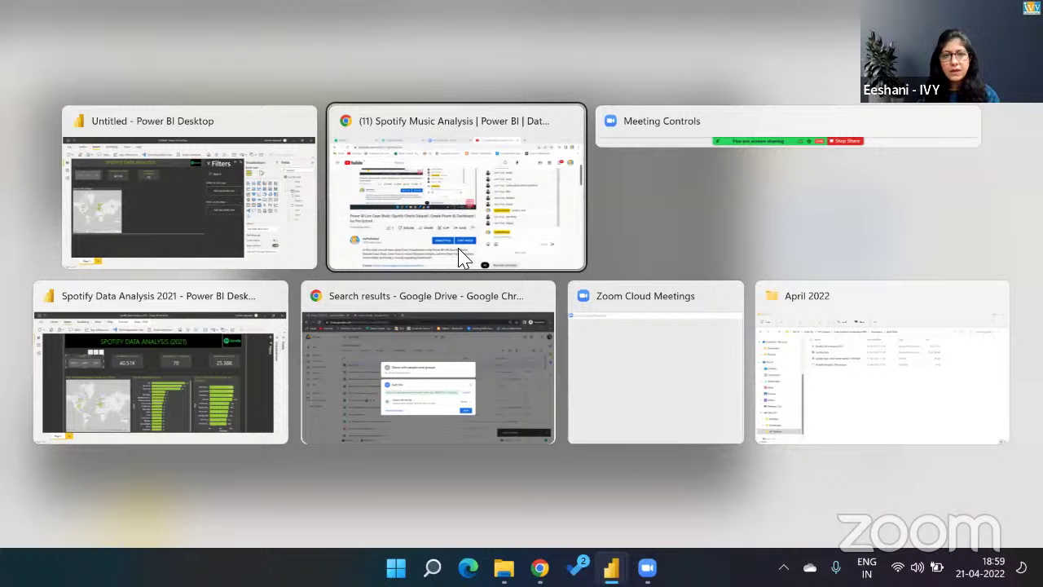
pyautogui.click(460, 256)
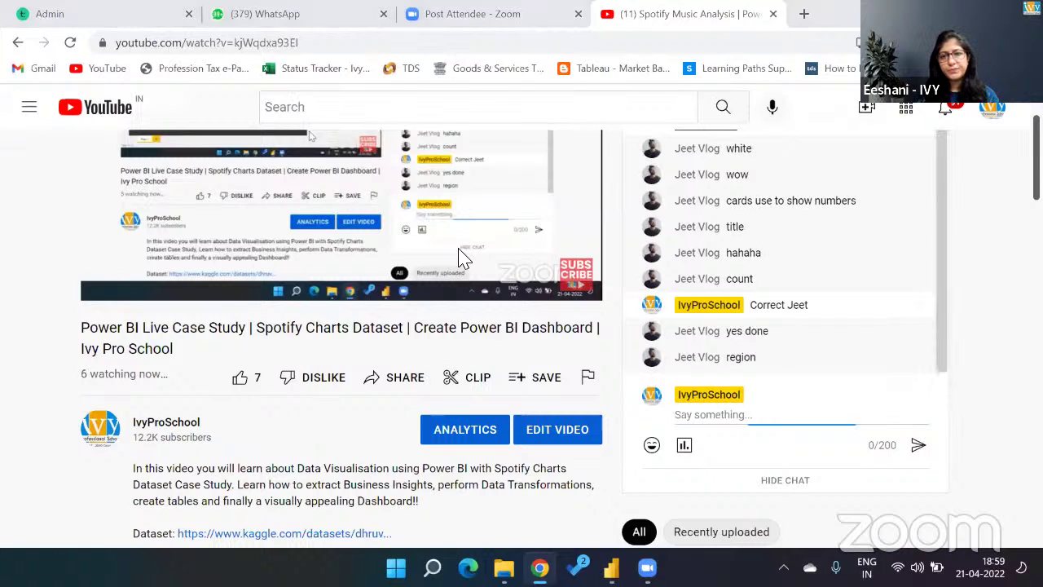
pyautogui.hotkey('alt', 'Tab')
pyautogui.click(460, 256)
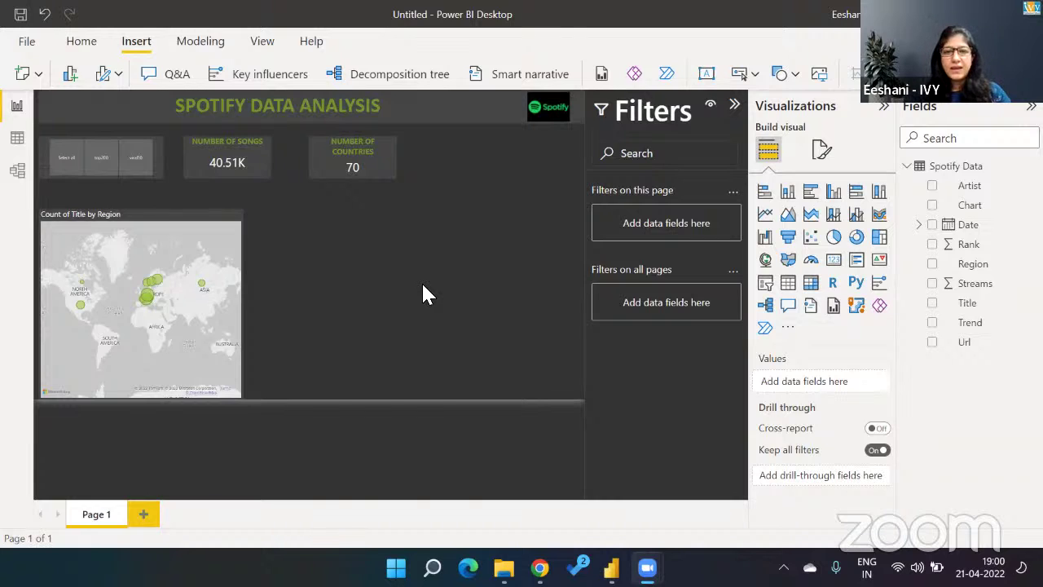
# Step: Examine the field assignments of the finished report's top 10 popular artist chart, ending in the untitled report
pyautogui.click(277, 245)
pyautogui.hotkey('alt', 'shift', 'Tab')
pyautogui.hotkey('alt', 'shift', 'Tab')
pyautogui.hotkey('alt', 'shift', 'Tab')
pyautogui.hotkey('alt', 'shift', 'Tab')
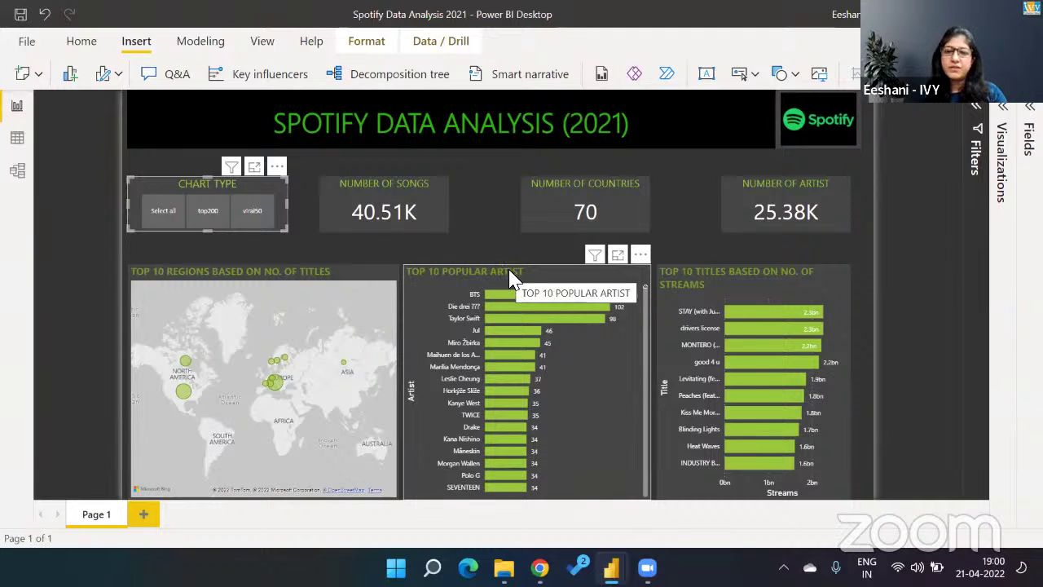
pyautogui.click(420, 323)
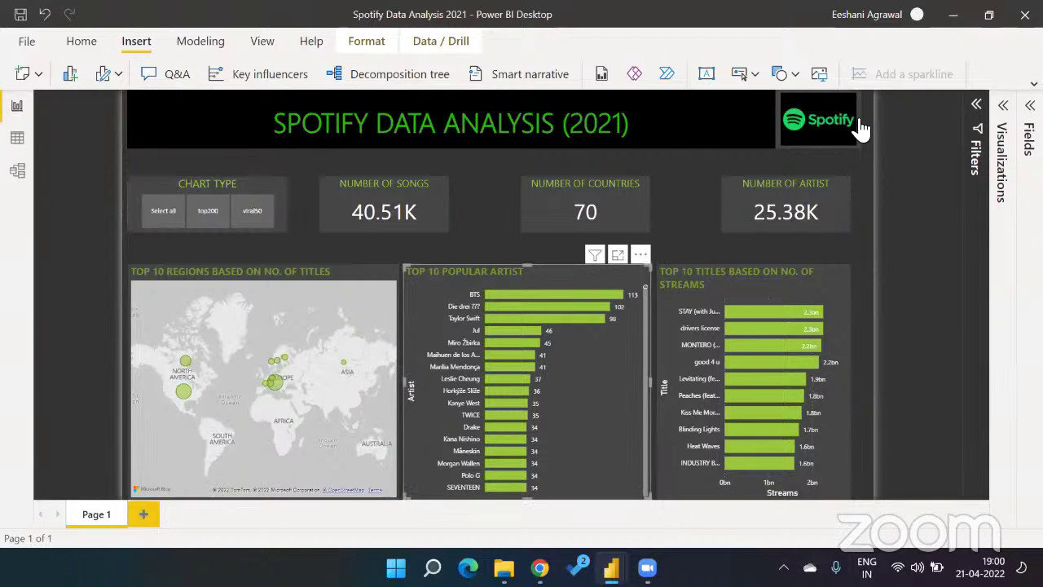
pyautogui.click(1008, 111)
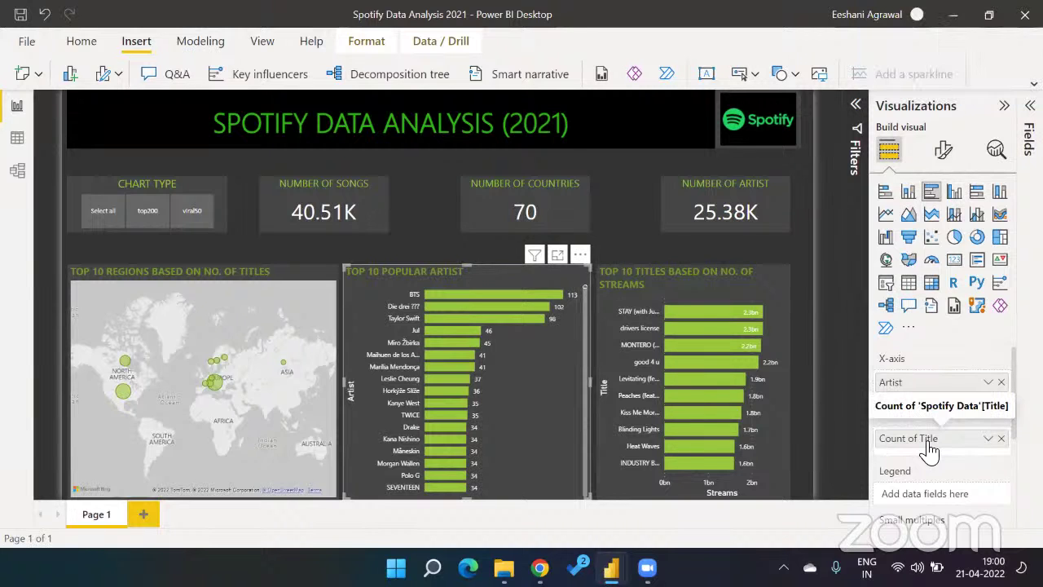
pyautogui.hotkey('alt', 'Tab')
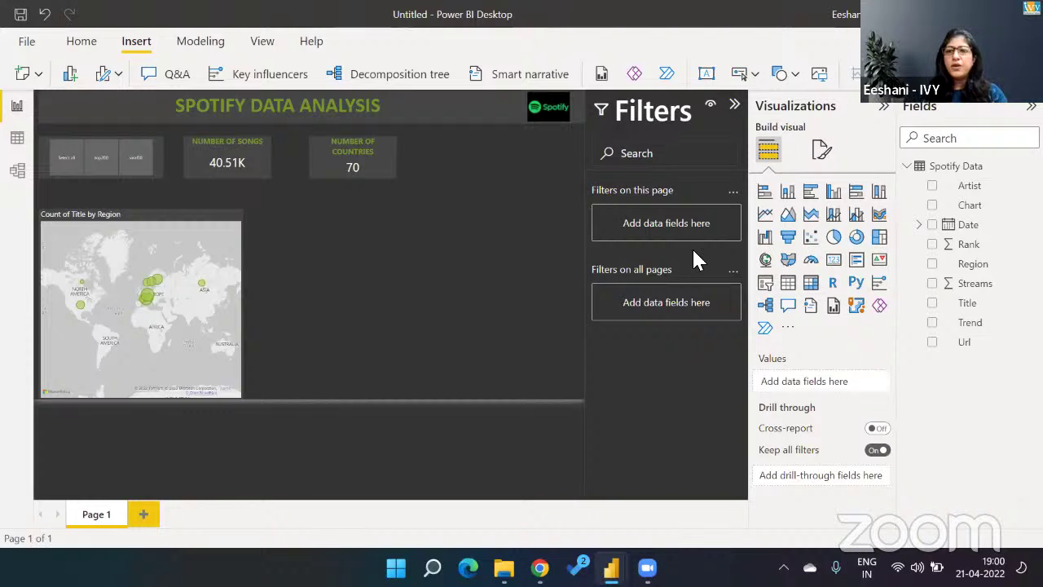
# Step: Insert a clustered bar chart beside the map with Artist on the X-axis and Count (Distinct) of Title on the Y-axis
pyautogui.click(811, 193)
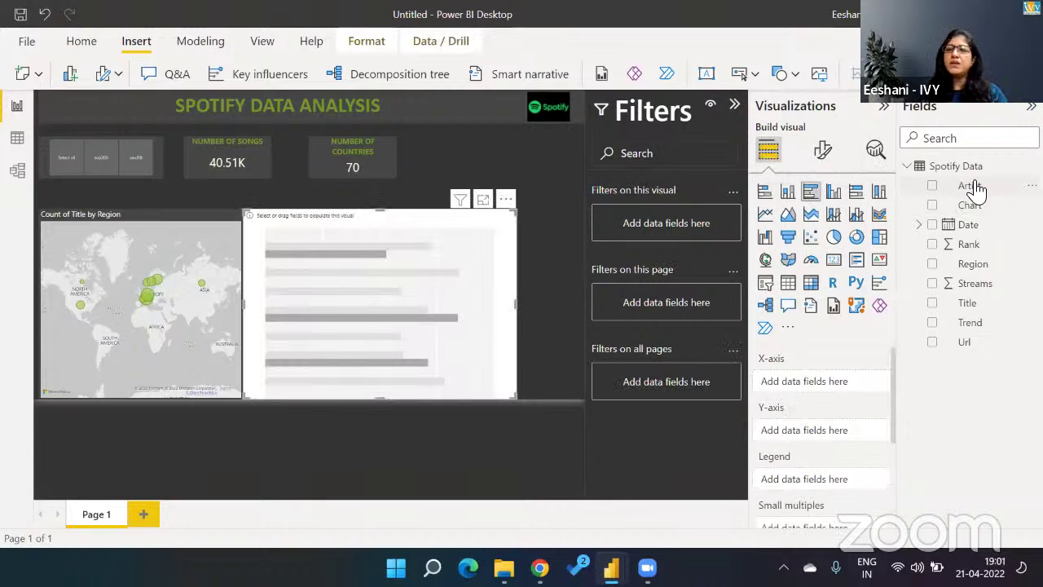
pyautogui.moveTo(972, 189); pyautogui.dragTo(833, 380)
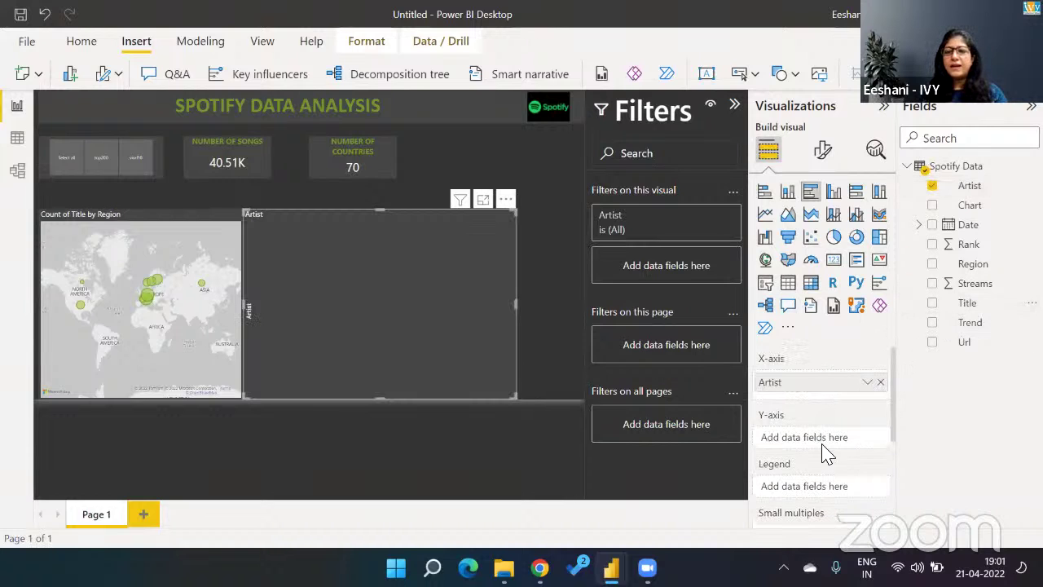
pyautogui.moveTo(969, 303); pyautogui.dragTo(826, 434)
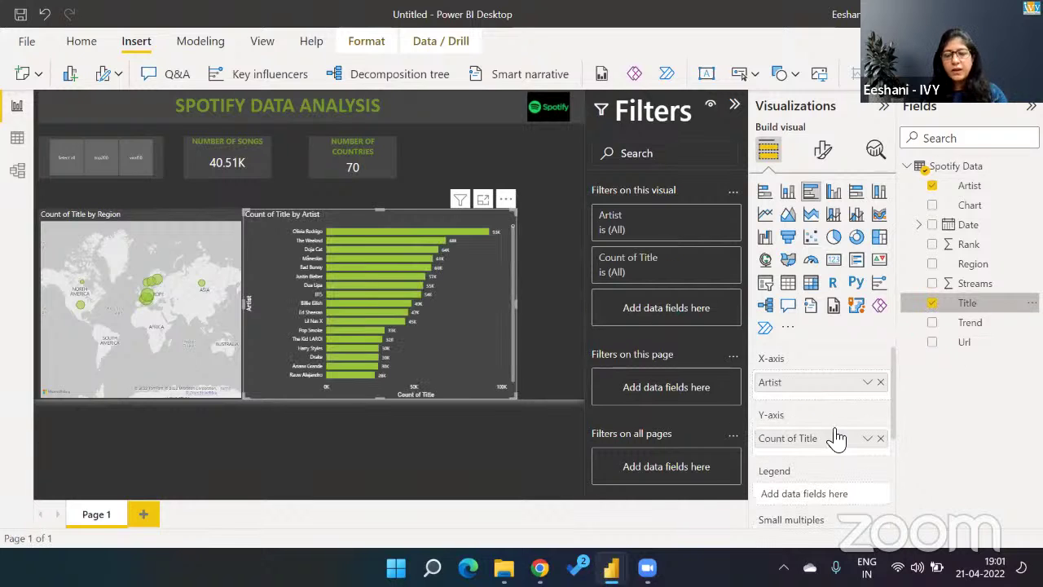
pyautogui.click(867, 439)
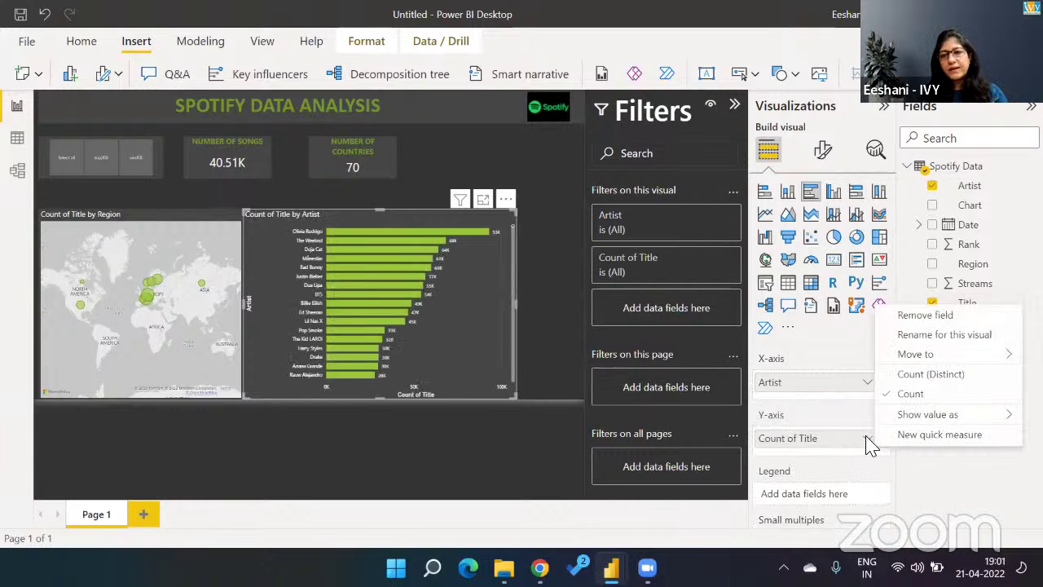
pyautogui.click(904, 379)
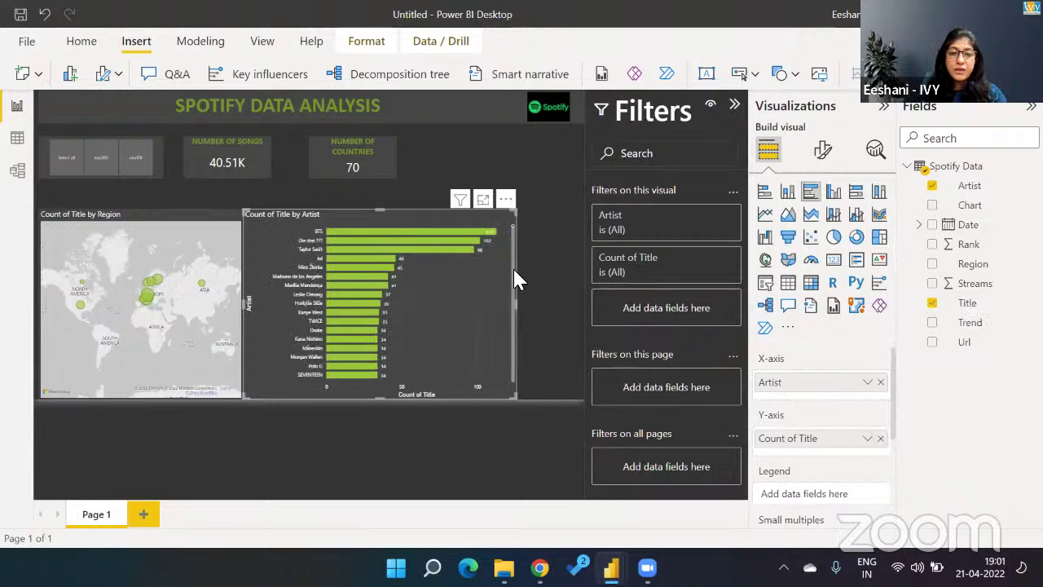
pyautogui.moveTo(515, 279); pyautogui.dragTo(514, 395)
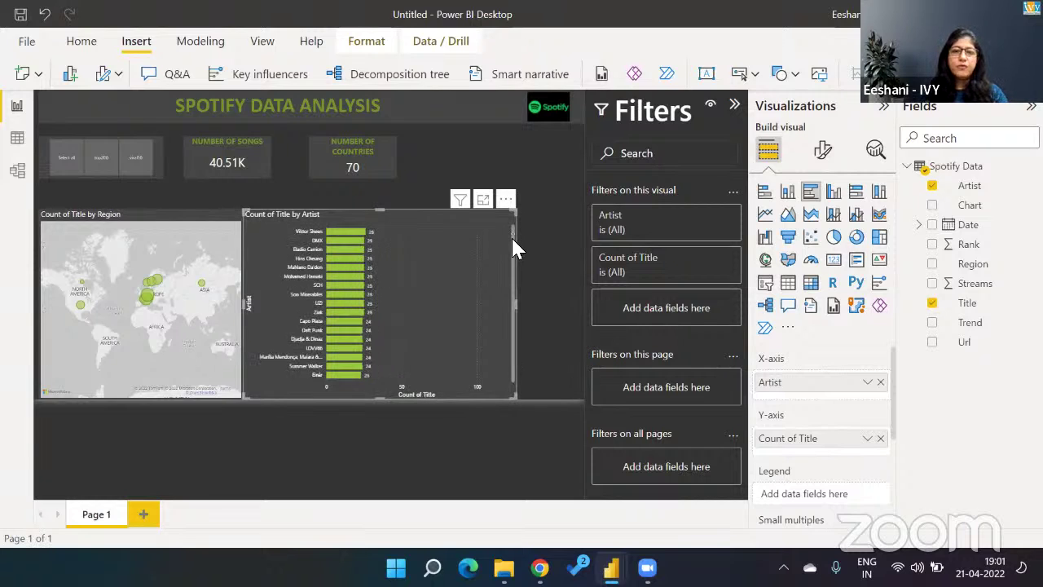
pyautogui.moveTo(512, 232)
pyautogui.mouseDown()
pyautogui.moveTo(512, 220)
pyautogui.moveTo(512, 231)
pyautogui.mouseUp()
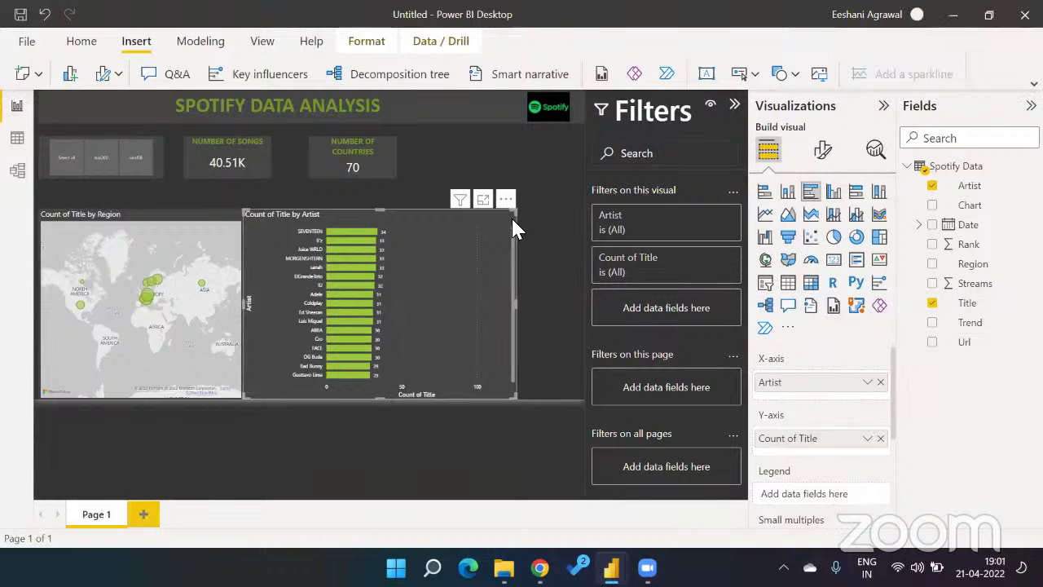
# Step: Filter the artist bar chart to the top 10 artists by Count (Distinct) of Title and narrow the chart from its outer edge
pyautogui.click(711, 216)
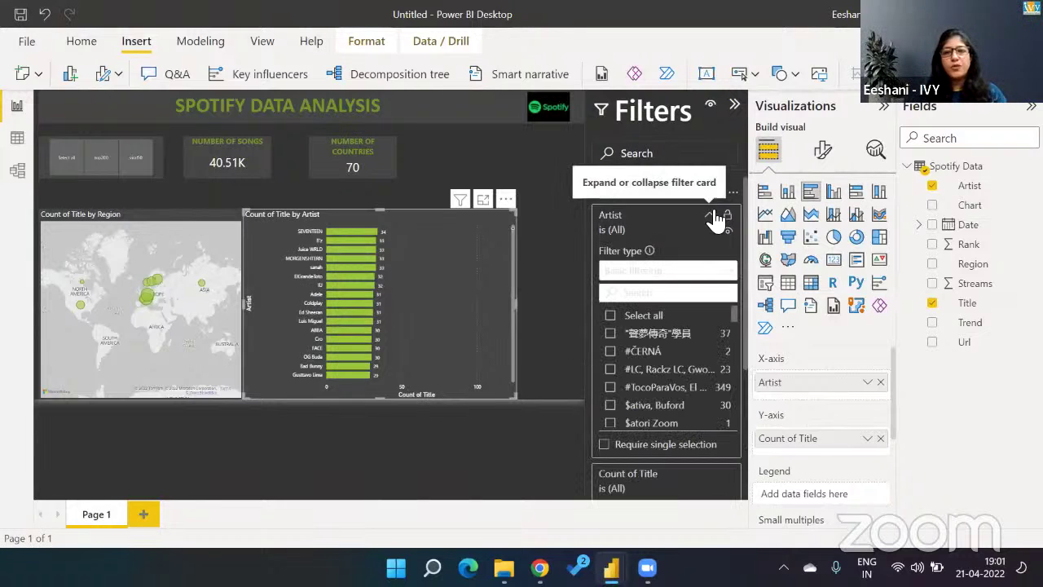
pyautogui.click(736, 270)
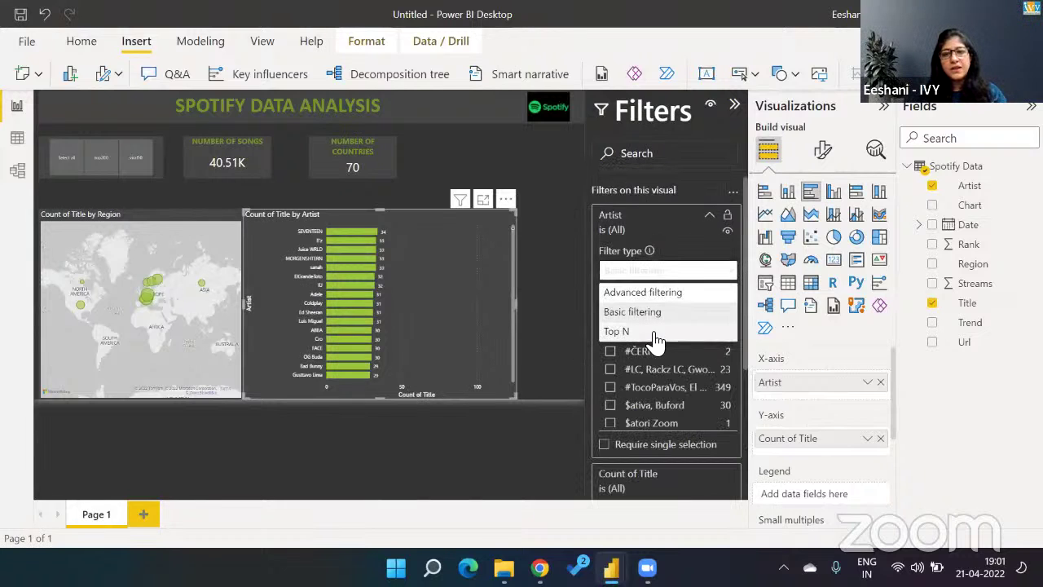
pyautogui.click(653, 335)
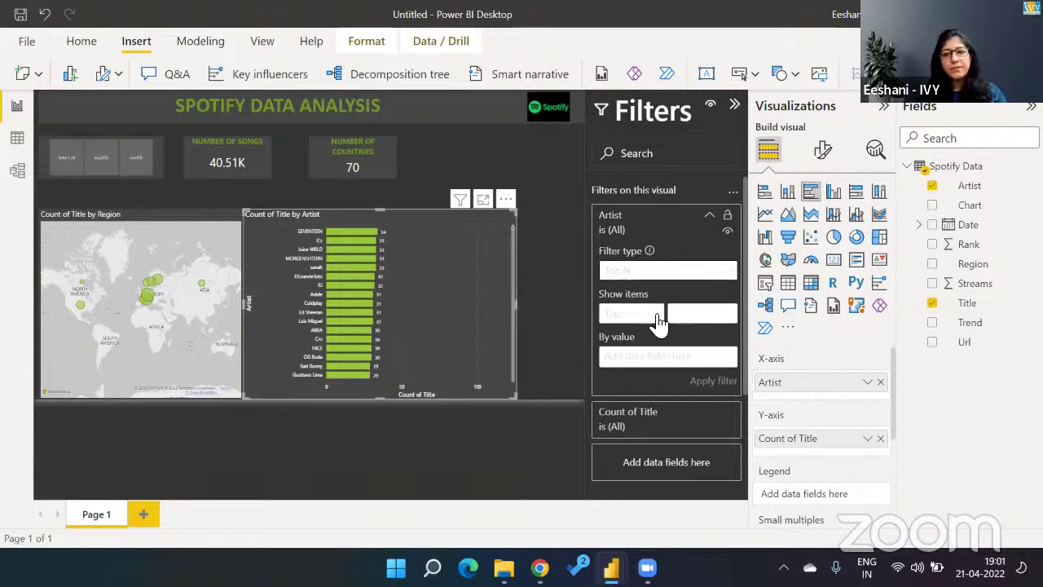
pyautogui.click(656, 318)
pyautogui.click(640, 337)
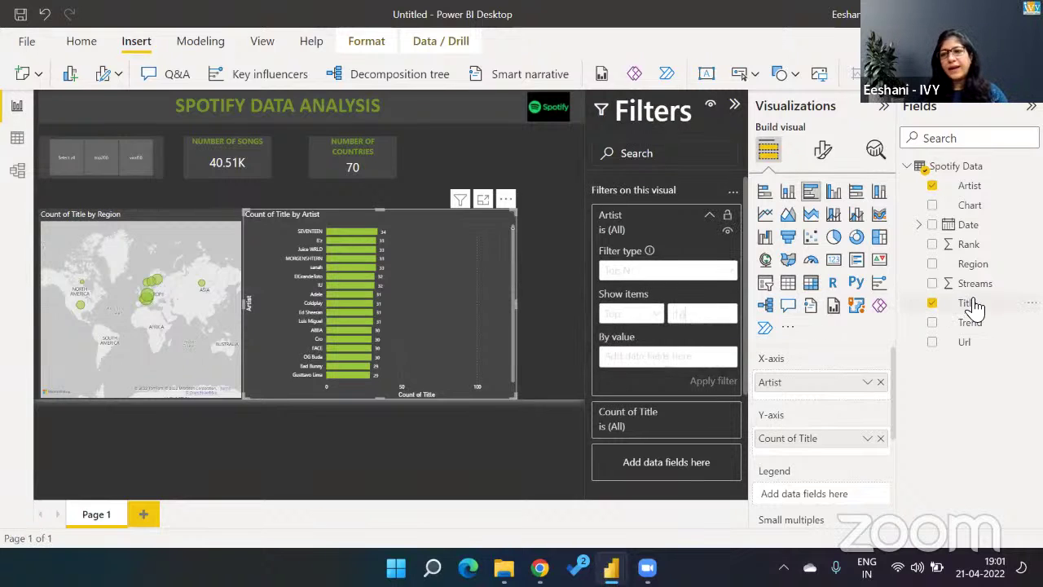
pyautogui.moveTo(970, 303); pyautogui.dragTo(698, 363)
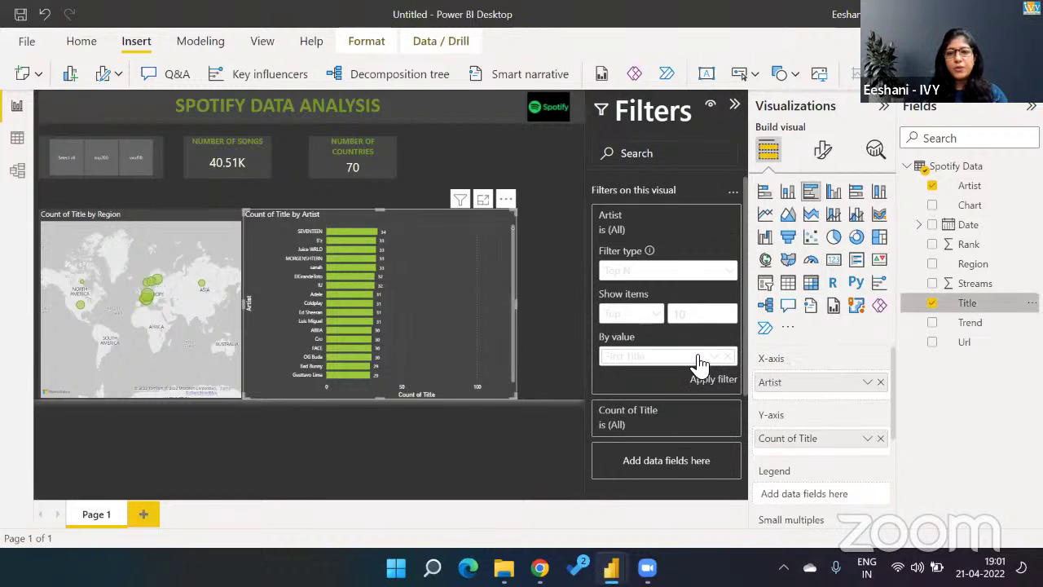
pyautogui.click(713, 359)
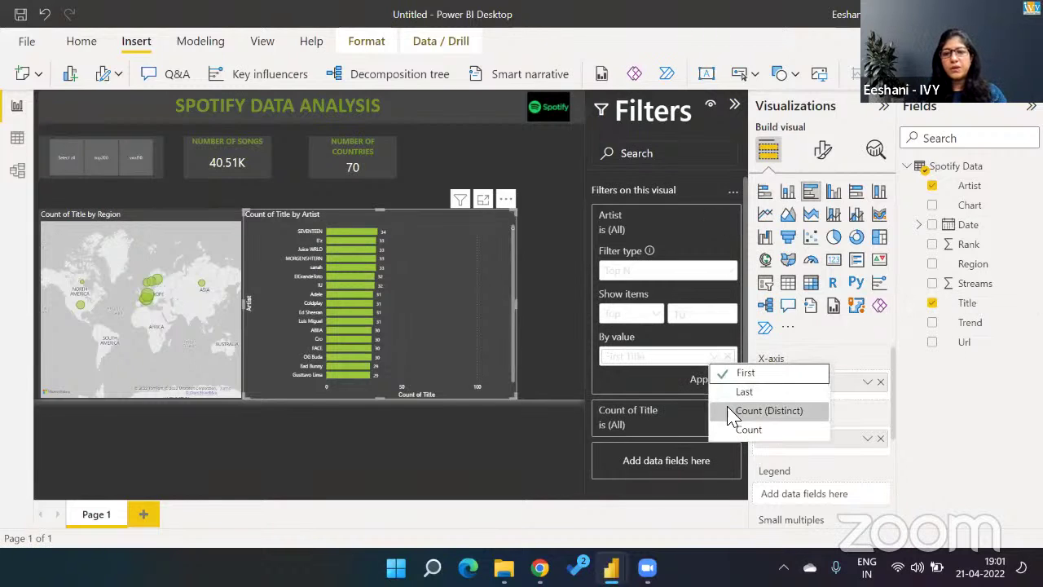
pyautogui.click(733, 412)
pyautogui.click(714, 381)
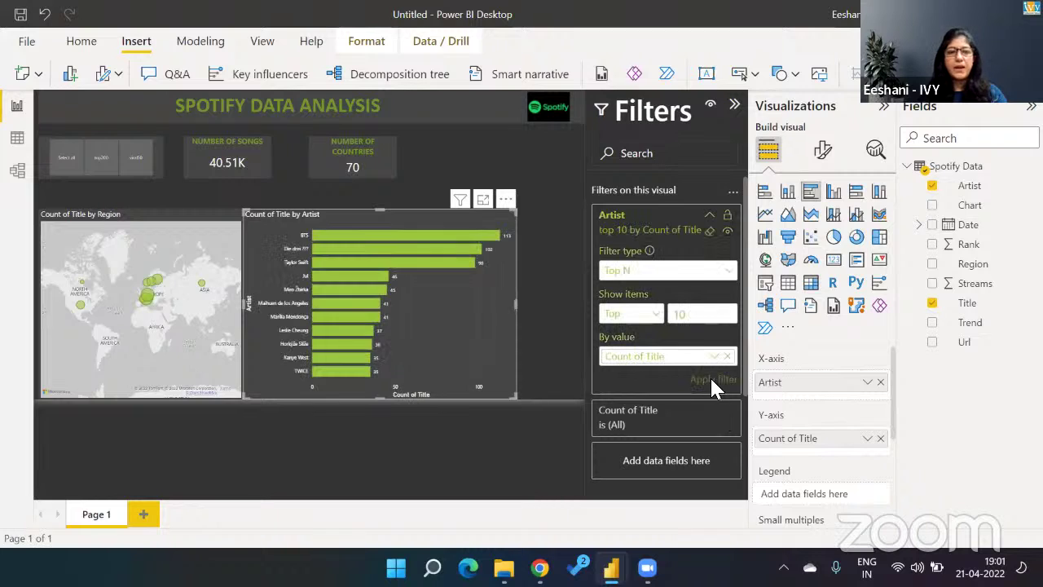
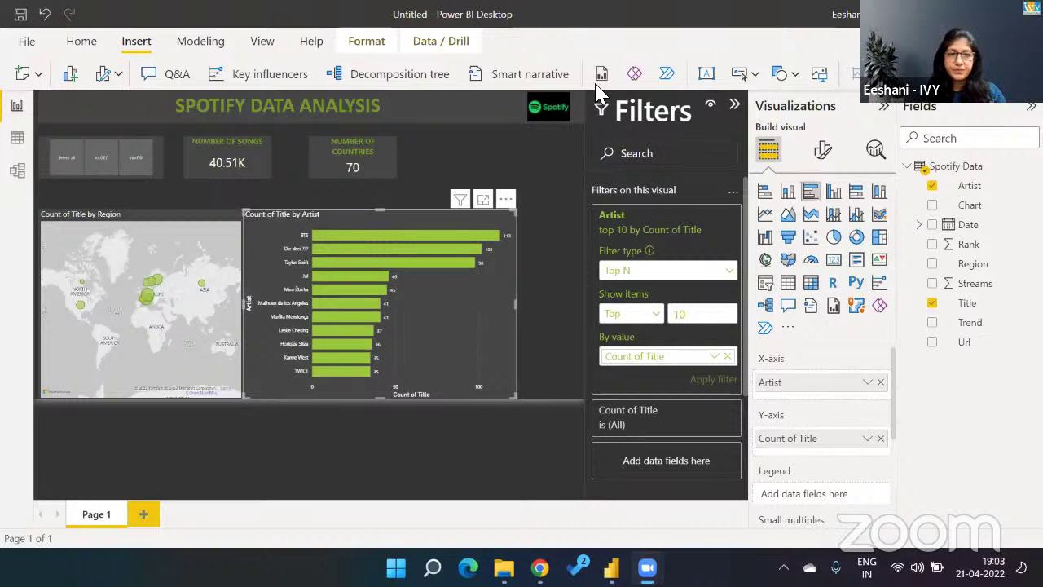
pyautogui.moveTo(517, 301); pyautogui.dragTo(438, 313)
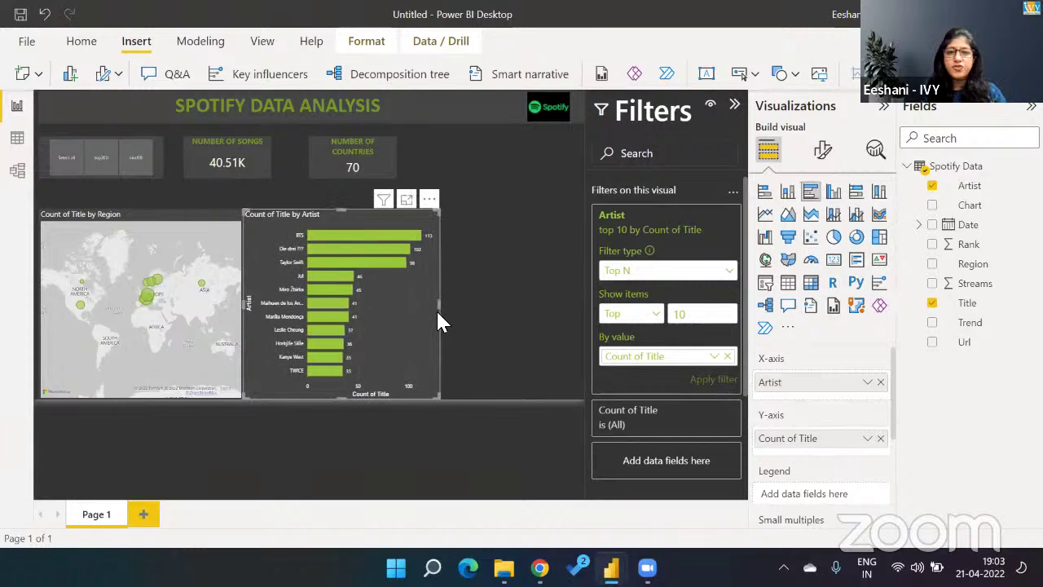
pyautogui.click(521, 371)
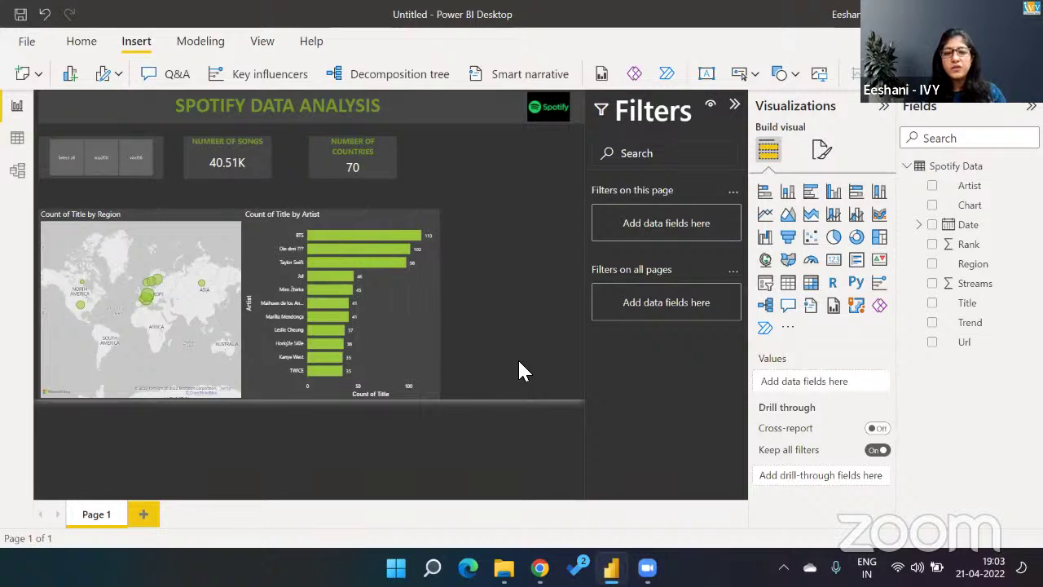
# Step: Examine the field assignments of the finished report's top 10 titles chart and check the YouTube live chat, ending in the finished report
pyautogui.hotkey('alt', 'Tab')
pyautogui.hotkey('alt', 'Tab')
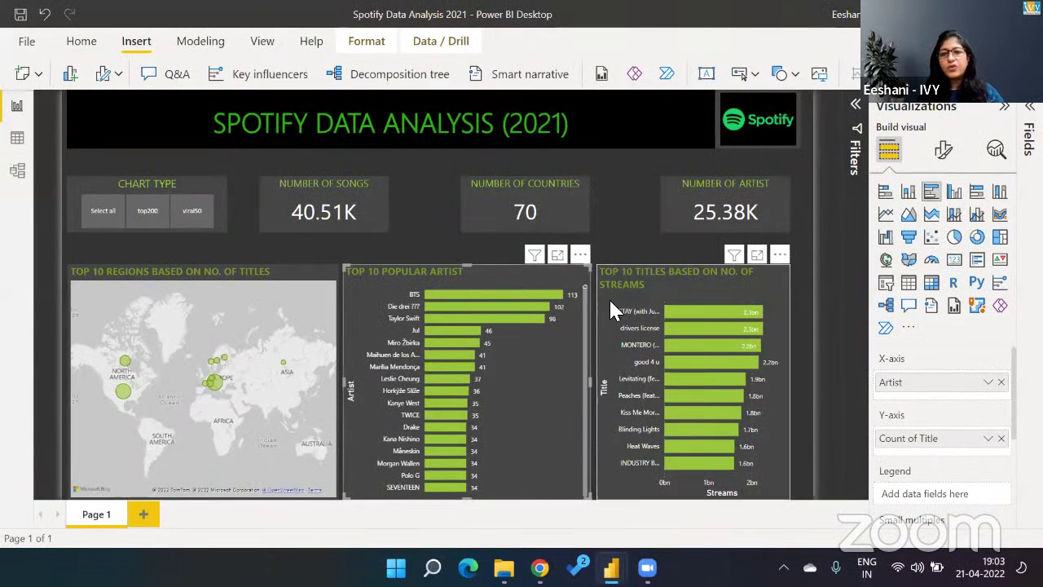
pyautogui.click(763, 350)
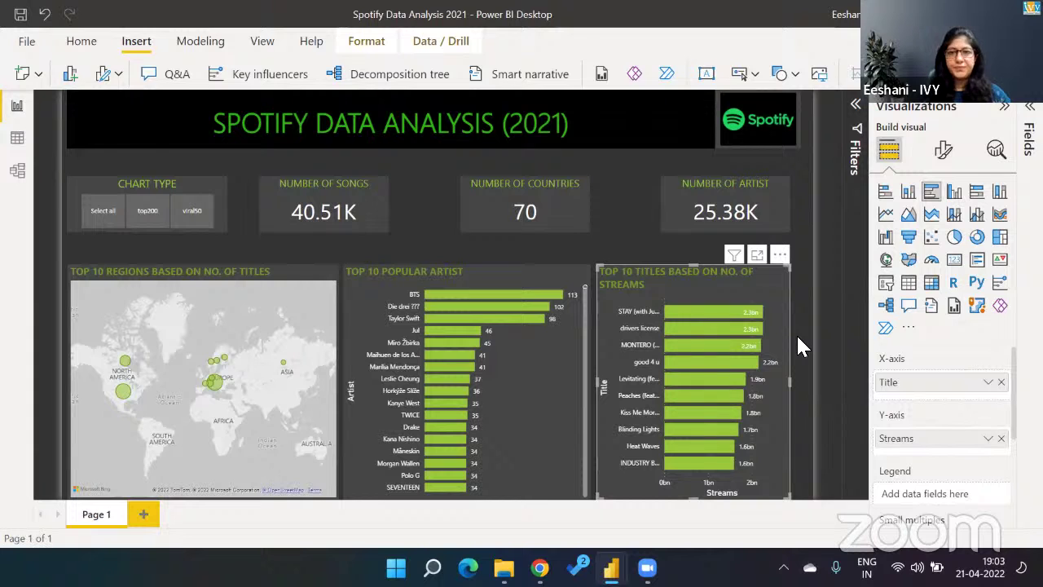
pyautogui.hotkey('alt', 'Tab')
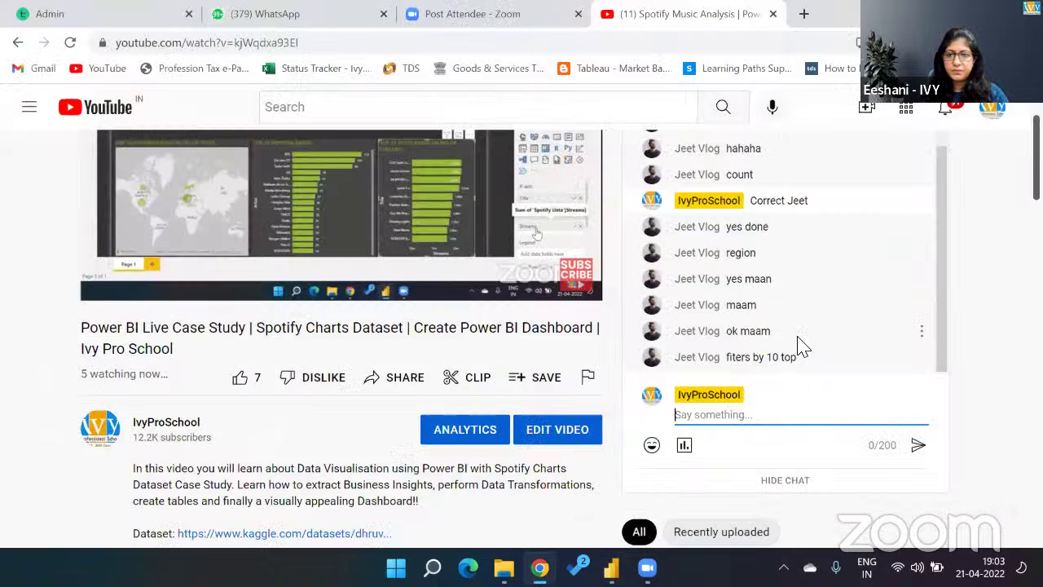
pyautogui.hotkey('alt', 'Tab')
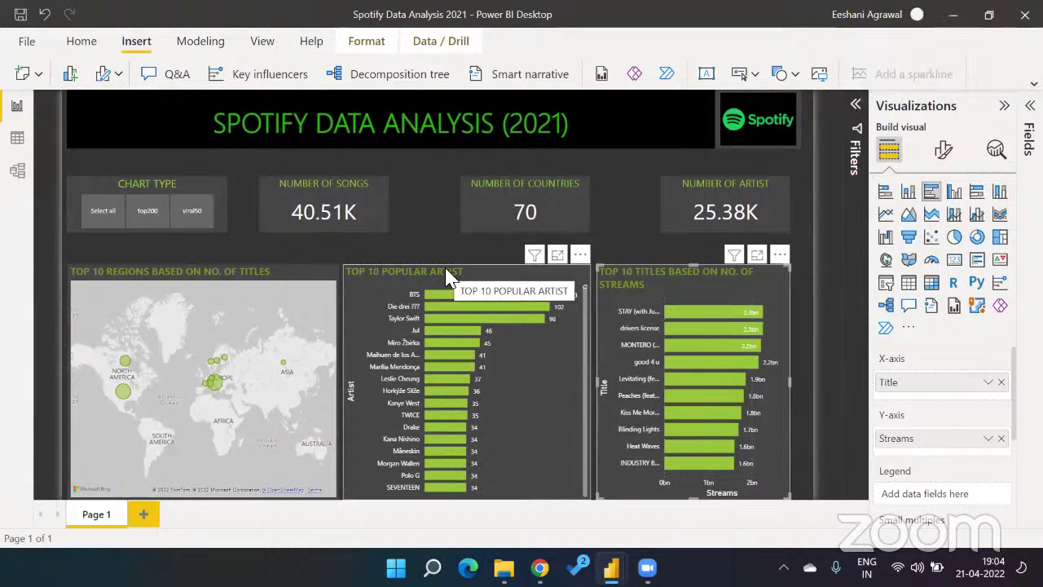
# Step: Set the Artist filter of the finished report's top 10 popular artist chart to Top N, showing the top 10 items
pyautogui.click(486, 280)
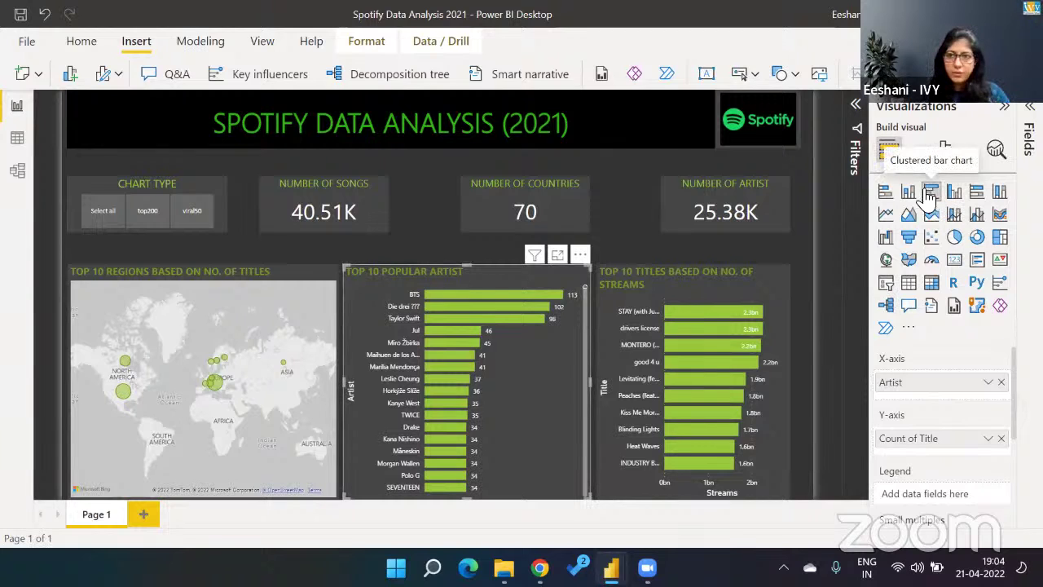
pyautogui.click(942, 150)
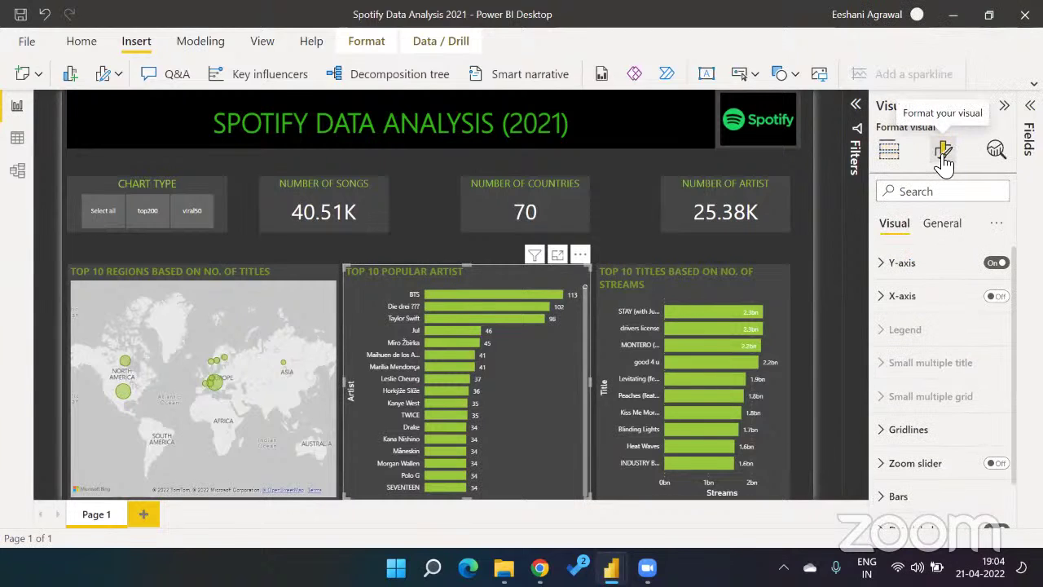
pyautogui.click(889, 149)
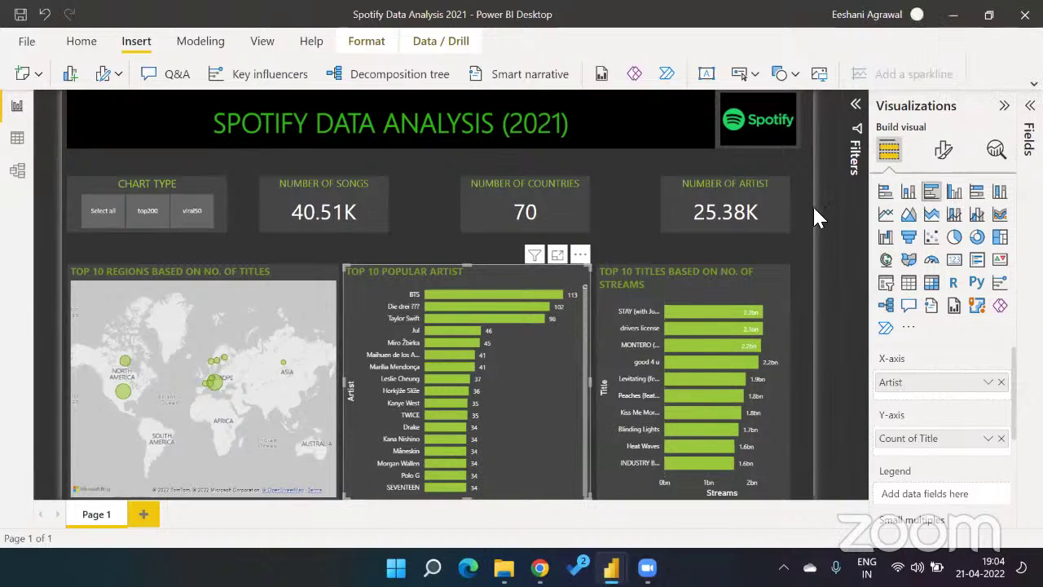
pyautogui.click(852, 155)
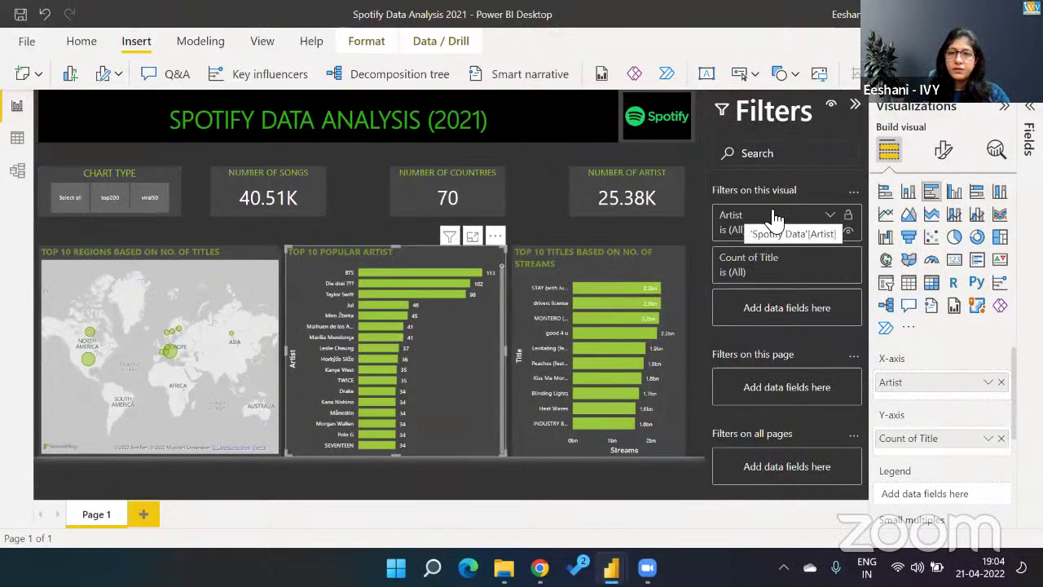
pyautogui.click(832, 216)
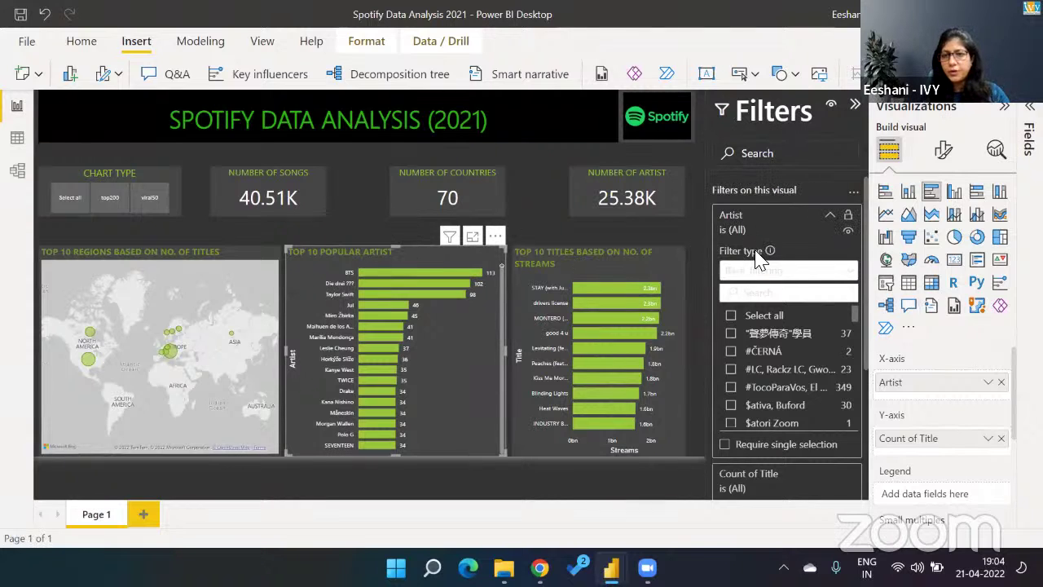
pyautogui.click(811, 274)
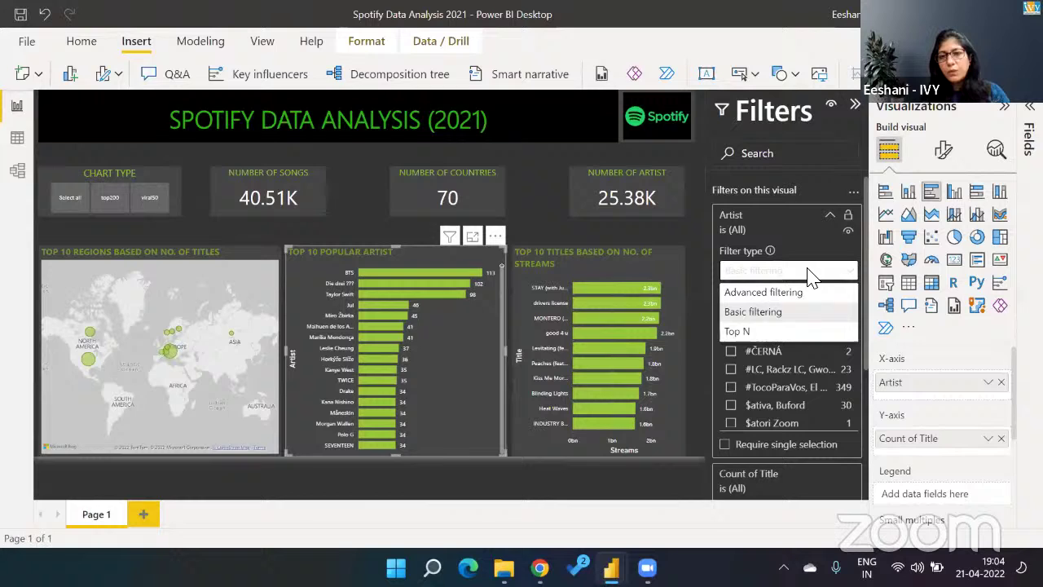
pyautogui.click(738, 332)
pyautogui.click(745, 313)
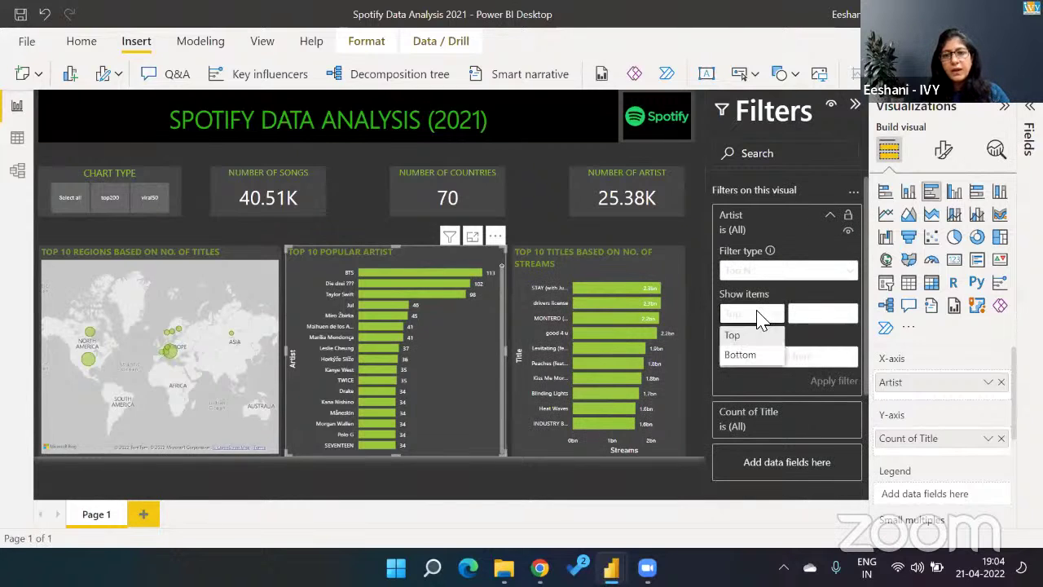
pyautogui.click(757, 339)
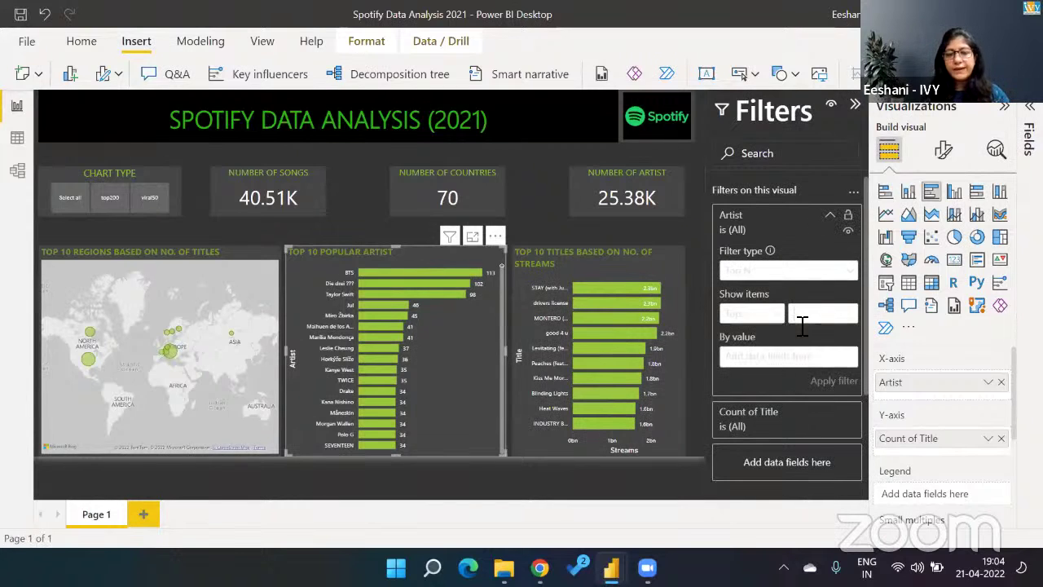
pyautogui.click(803, 317)
pyautogui.write('10')
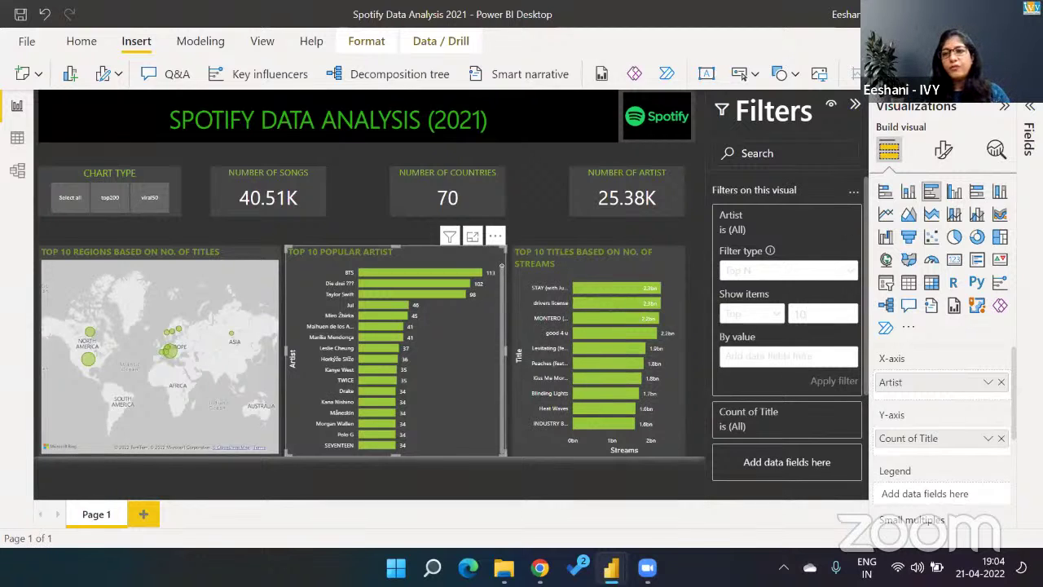
# Step: Base the popular artist chart's Top N filter on Count (Distinct) of Title and apply it
pyautogui.click(1029, 139)
pyautogui.click(906, 167)
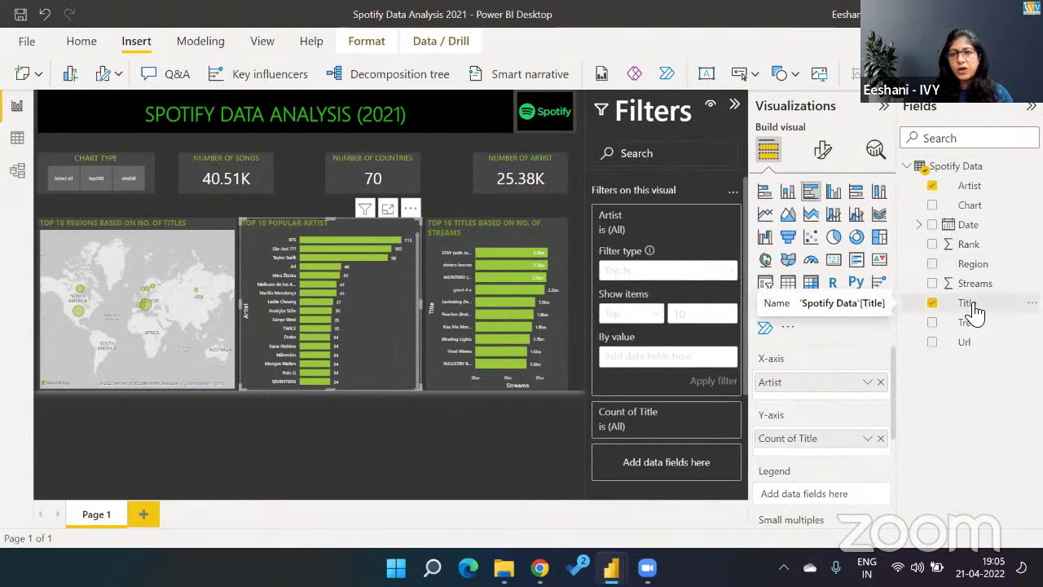
pyautogui.moveTo(974, 311); pyautogui.dragTo(677, 370)
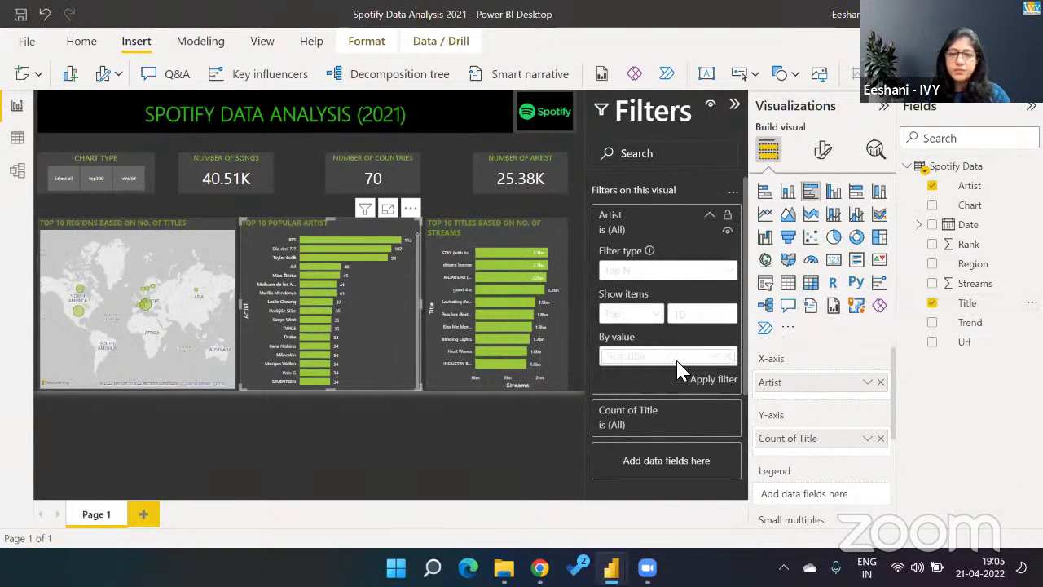
pyautogui.click(715, 357)
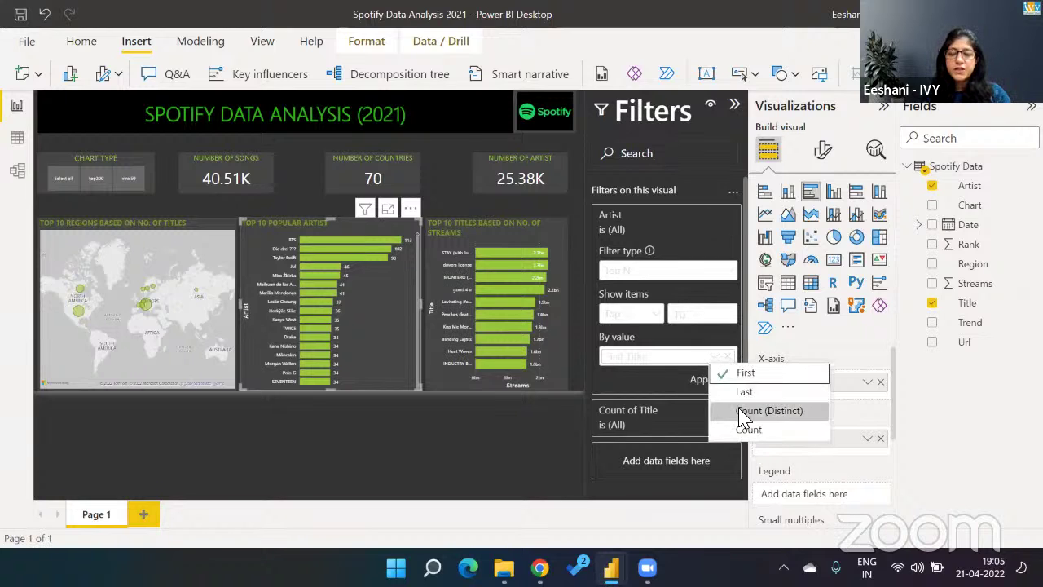
pyautogui.click(743, 412)
pyautogui.click(705, 381)
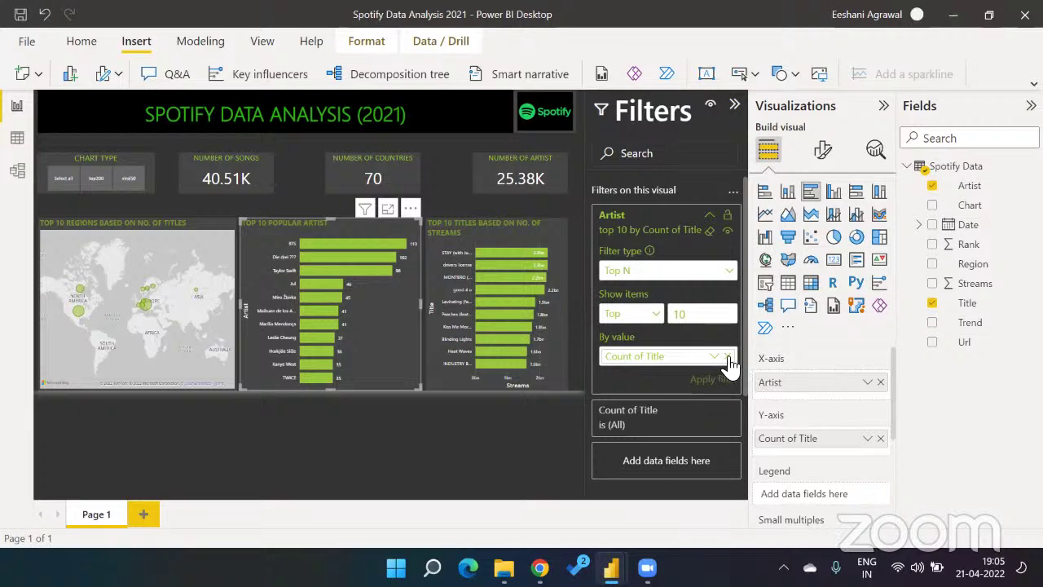
# Step: Replace the Title value in the popular artist chart's Top N filter with Sum of Streams and apply it
pyautogui.click(727, 357)
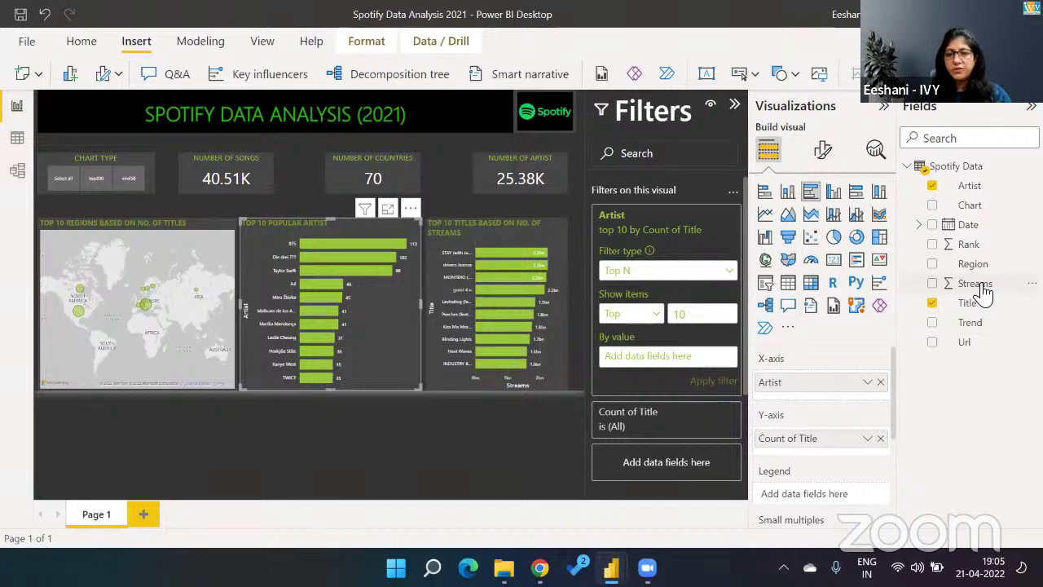
pyautogui.moveTo(984, 291); pyautogui.dragTo(673, 368)
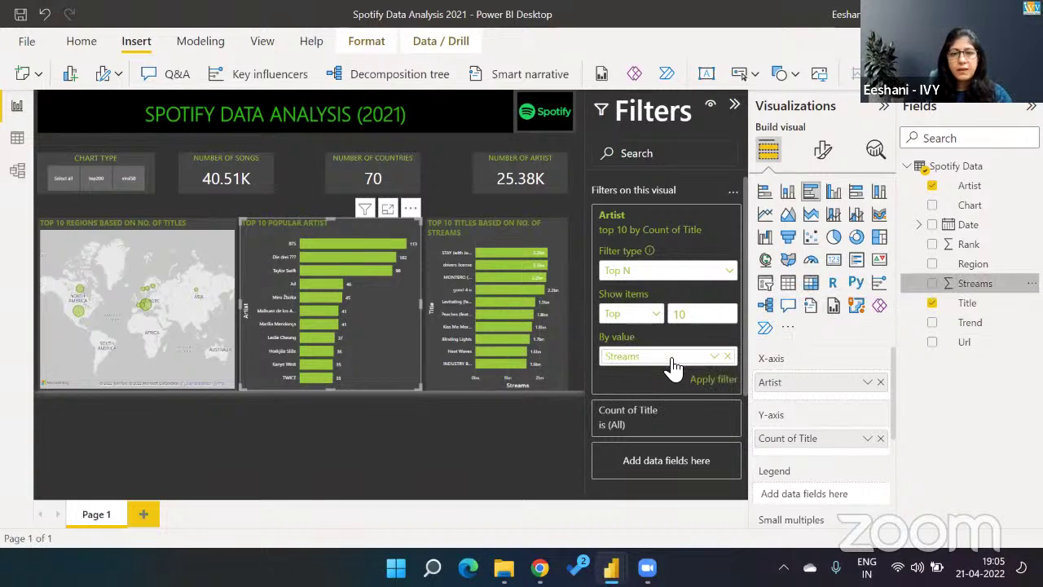
pyautogui.click(716, 359)
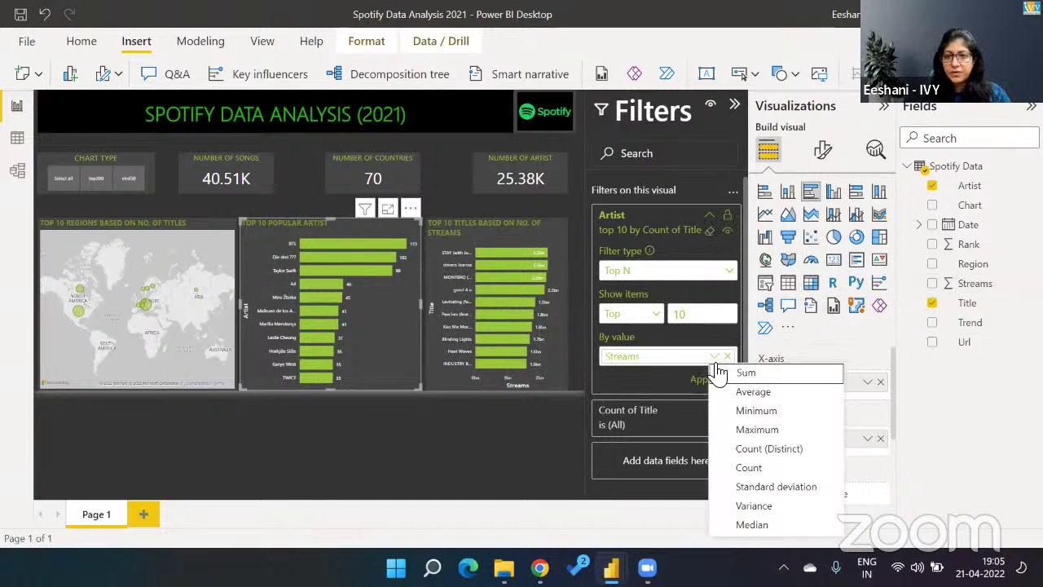
pyautogui.click(720, 376)
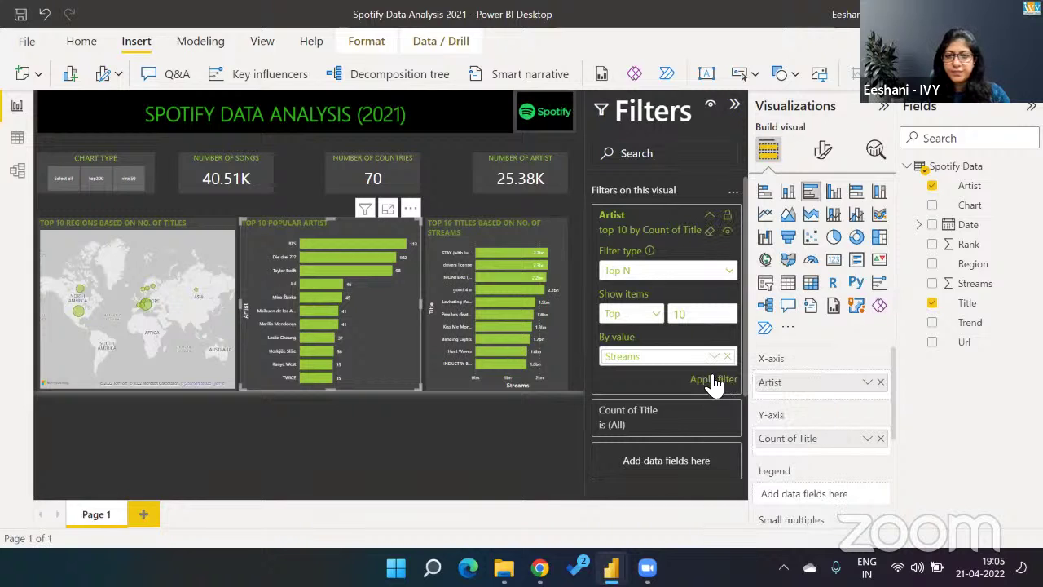
pyautogui.click(712, 380)
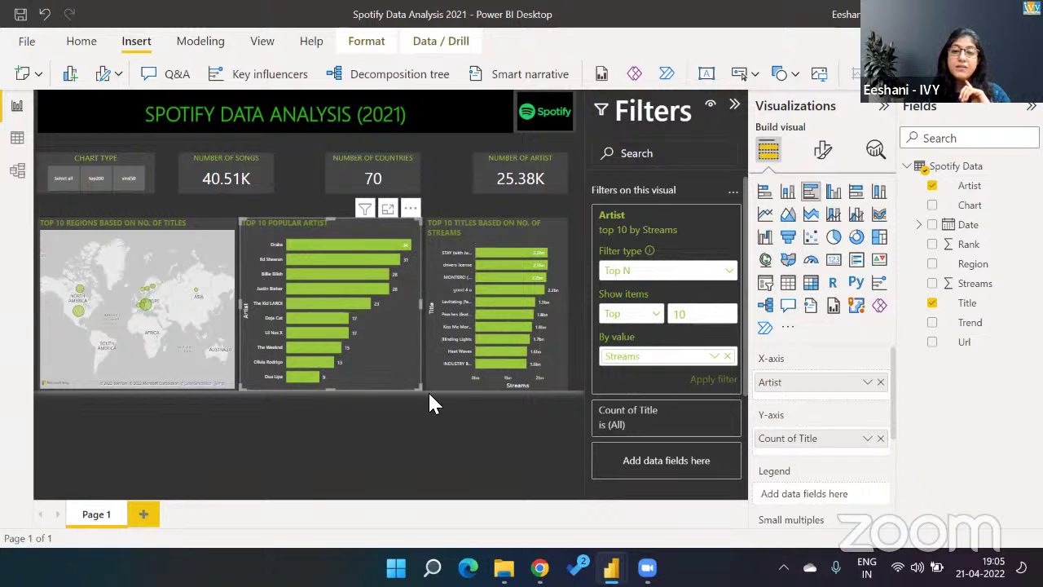
# Step: Examine the top 10 popular artist chart in focus mode and return to the report page
pyautogui.click(387, 210)
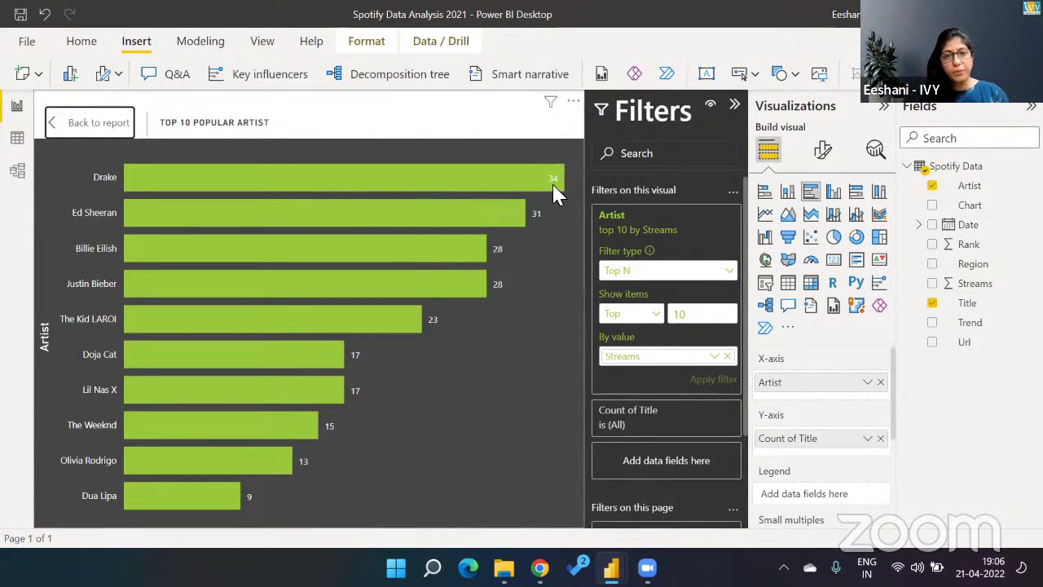
pyautogui.moveTo(552, 191)
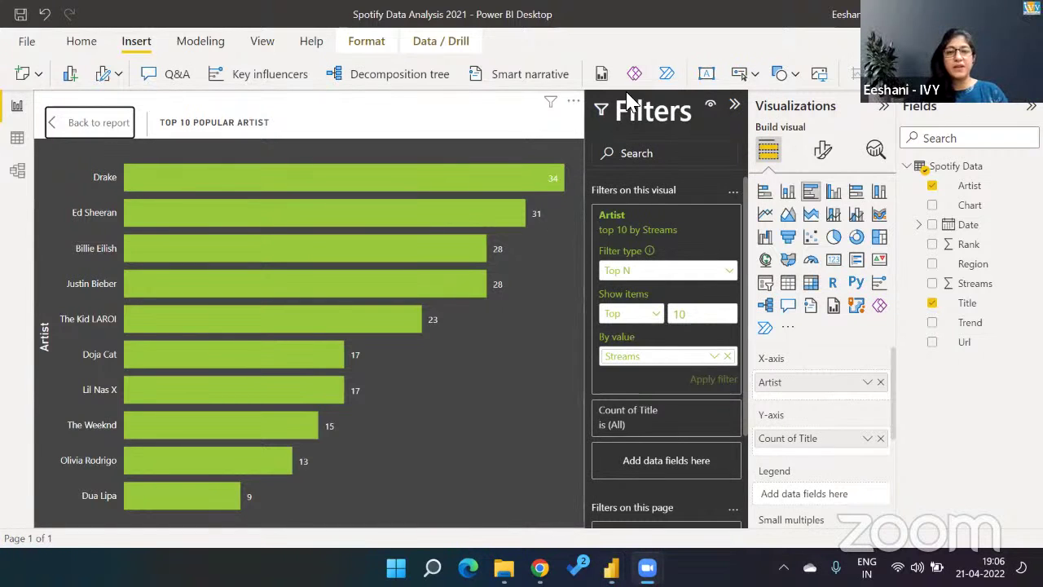
pyautogui.click(129, 122)
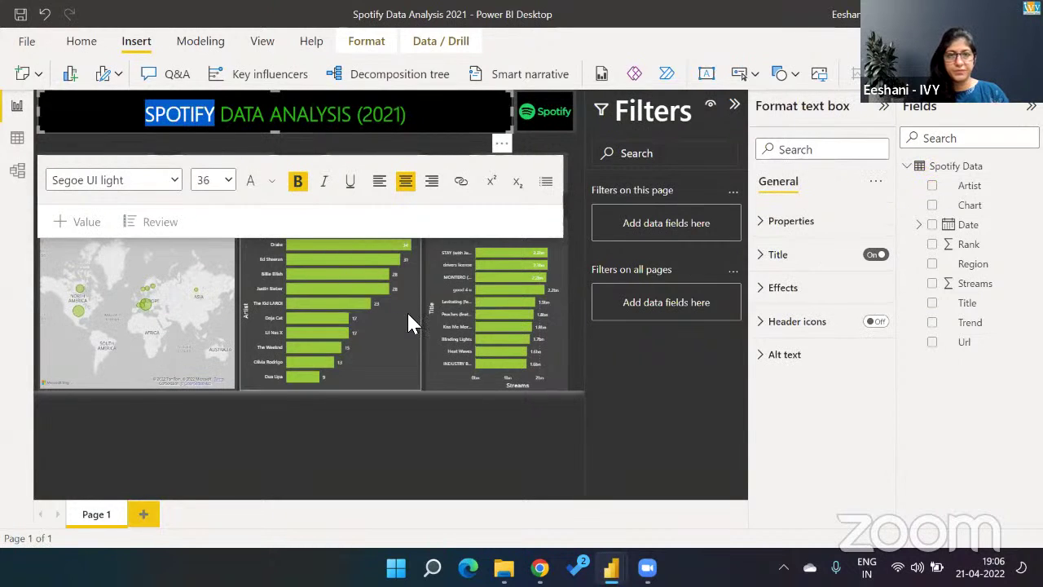
# Step: Deselect the banner title text box and collapse the Filters, Visualizations and Fields panes to enlarge the report page
pyautogui.click(428, 412)
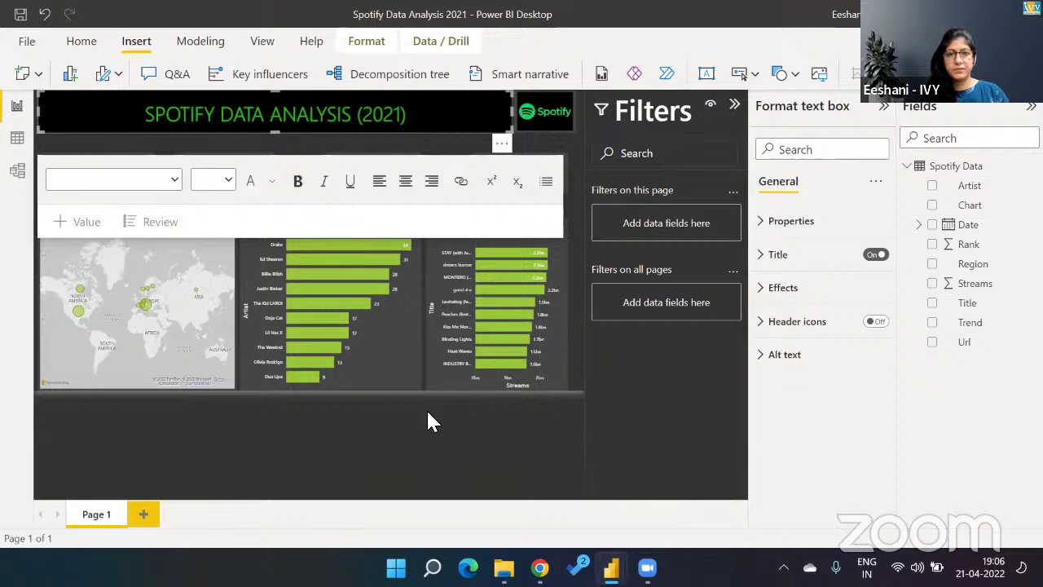
pyautogui.click(555, 90)
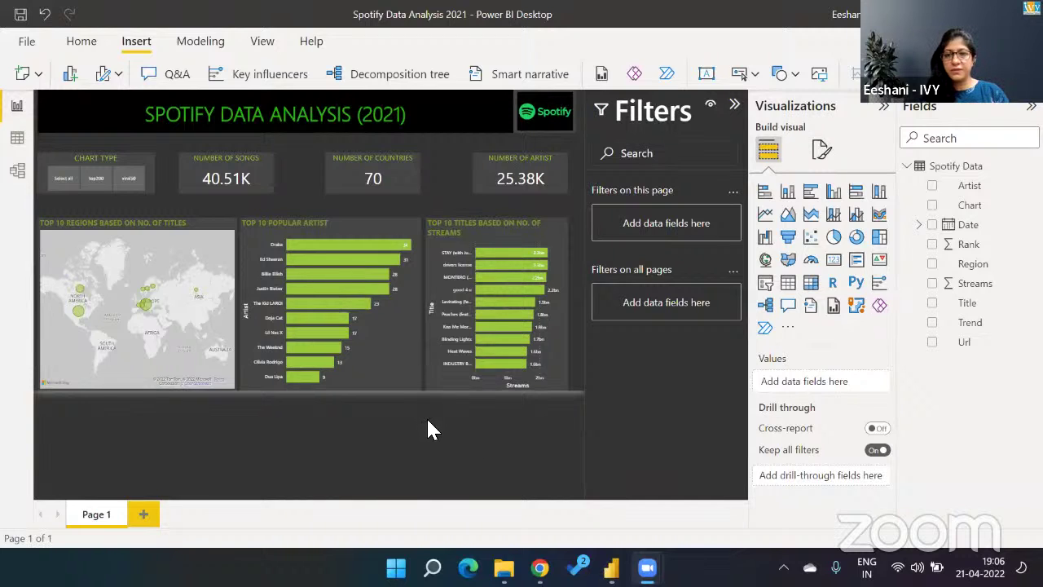
pyautogui.click(734, 104)
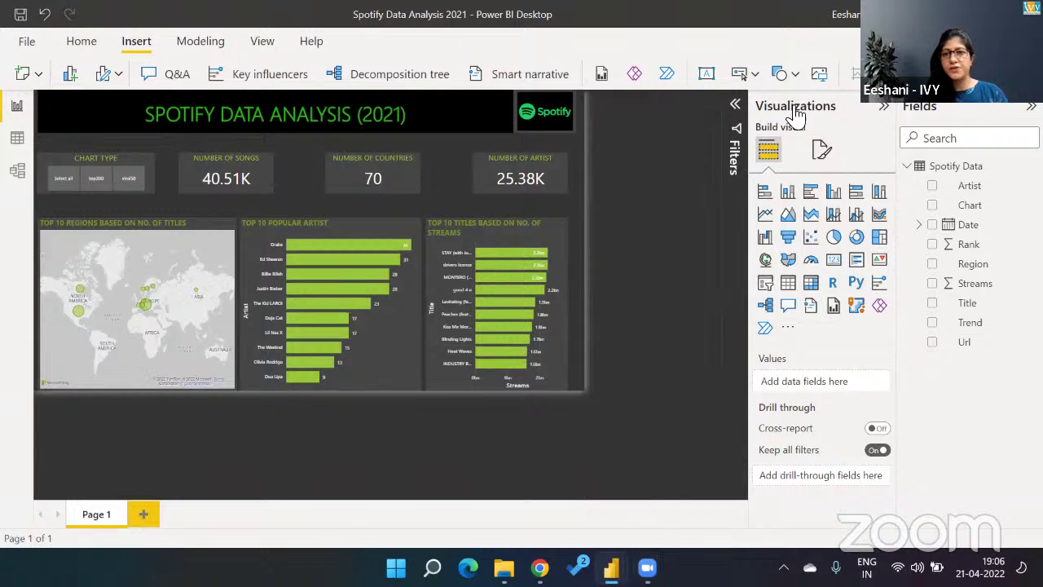
pyautogui.click(884, 106)
pyautogui.click(927, 117)
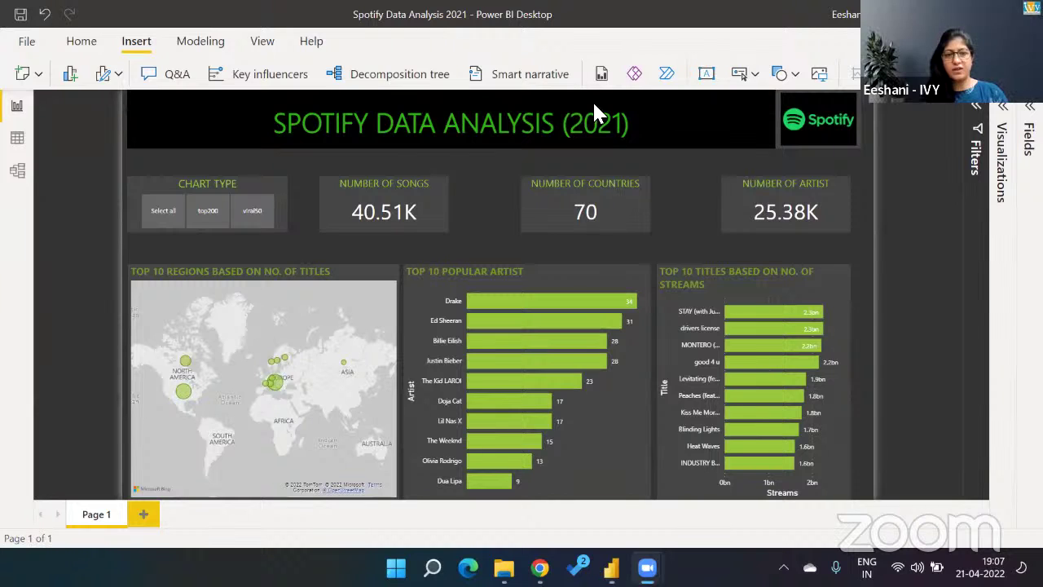
pyautogui.click(865, 238)
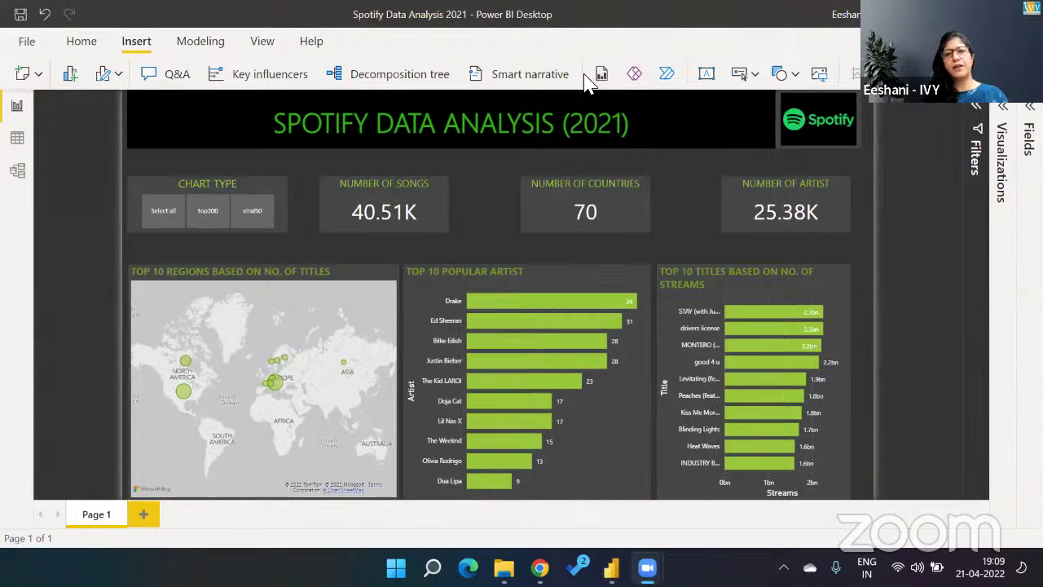
pyautogui.click(610, 109)
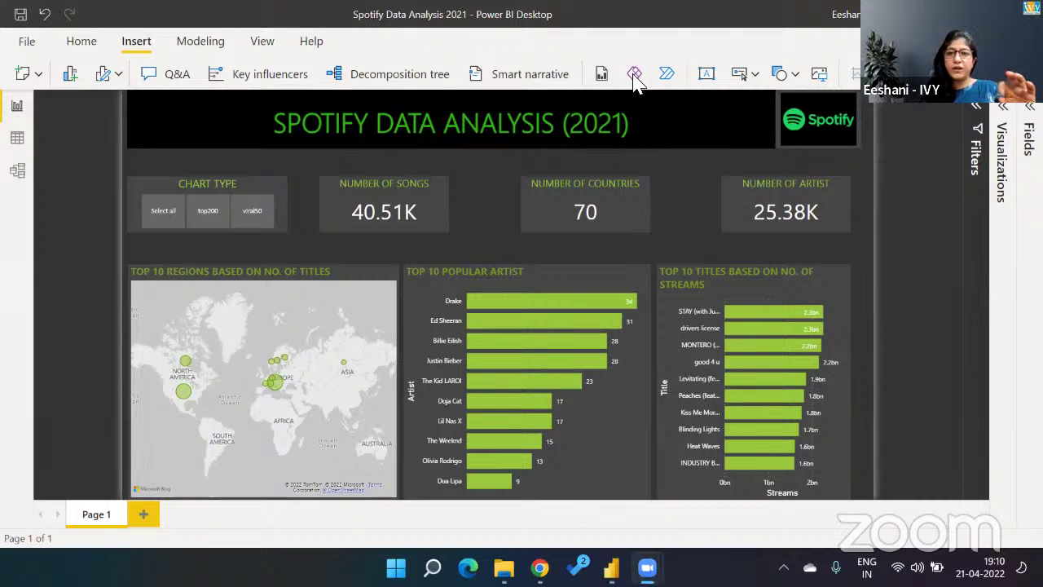
pyautogui.click(865, 271)
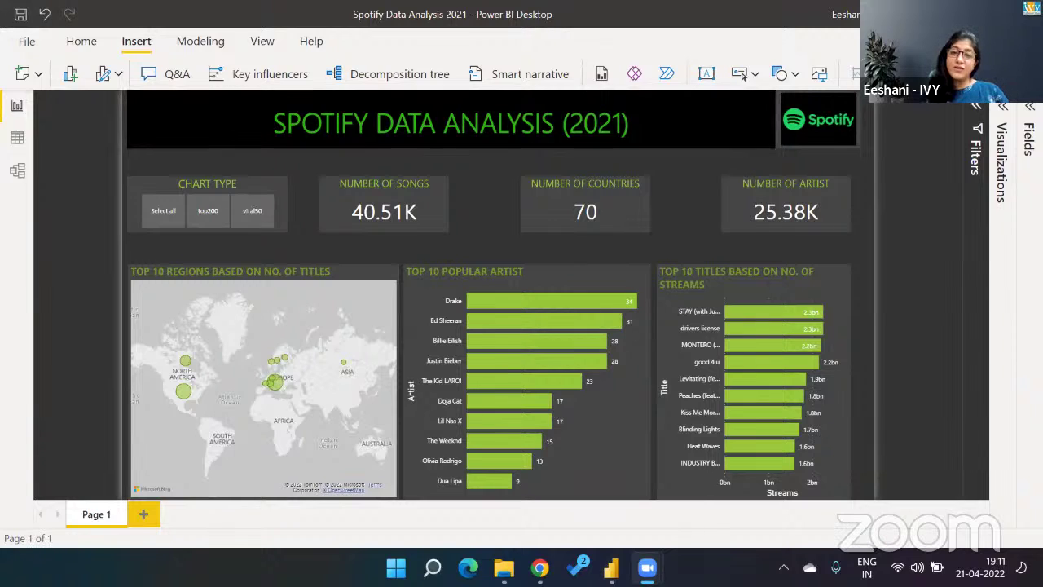
pyautogui.click(862, 296)
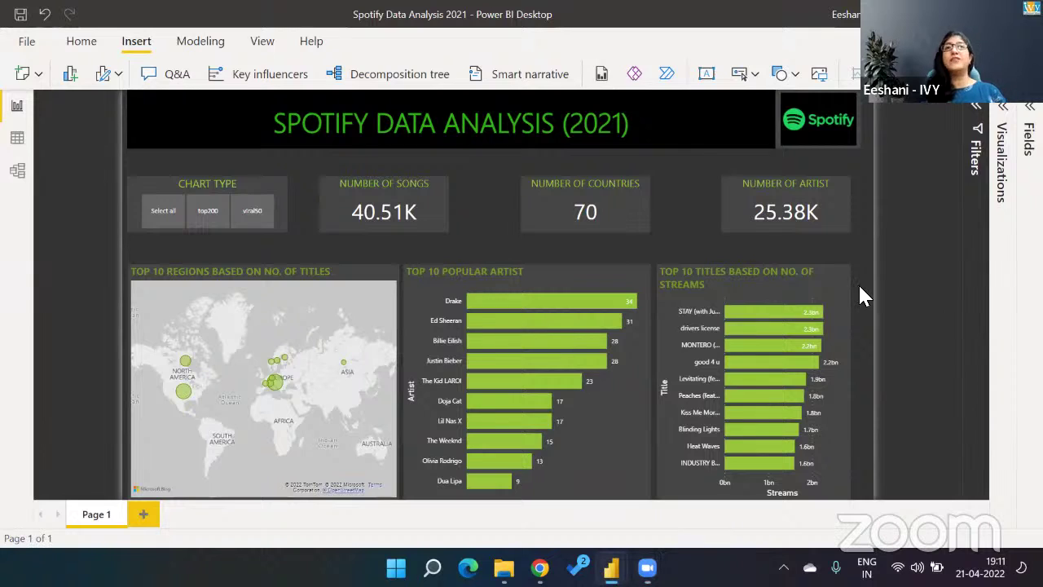